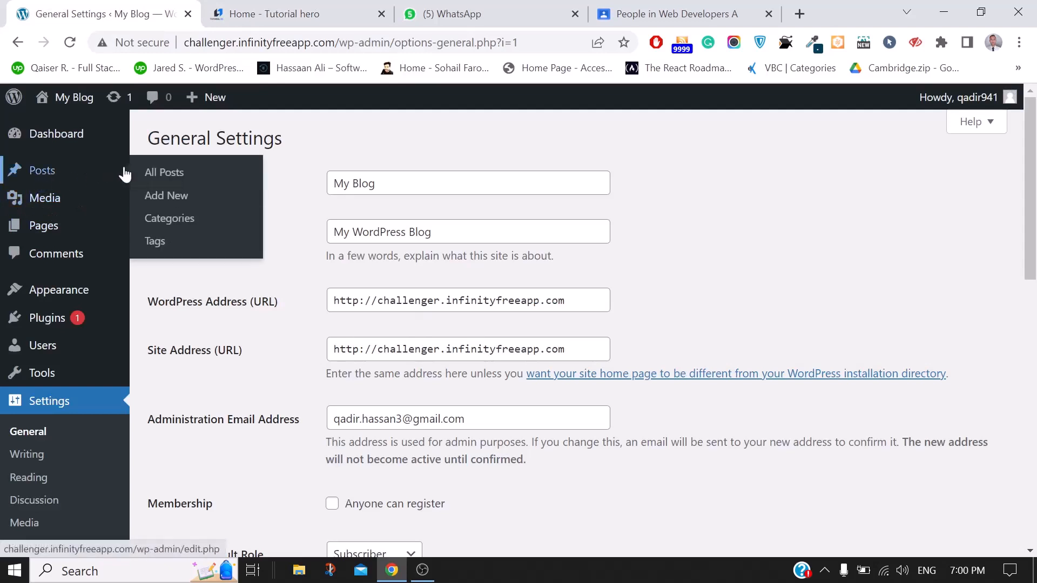
# Open My Blog's Permalink Settings page, where the Post name structure is selected
pyautogui.moveTo(92, 299)
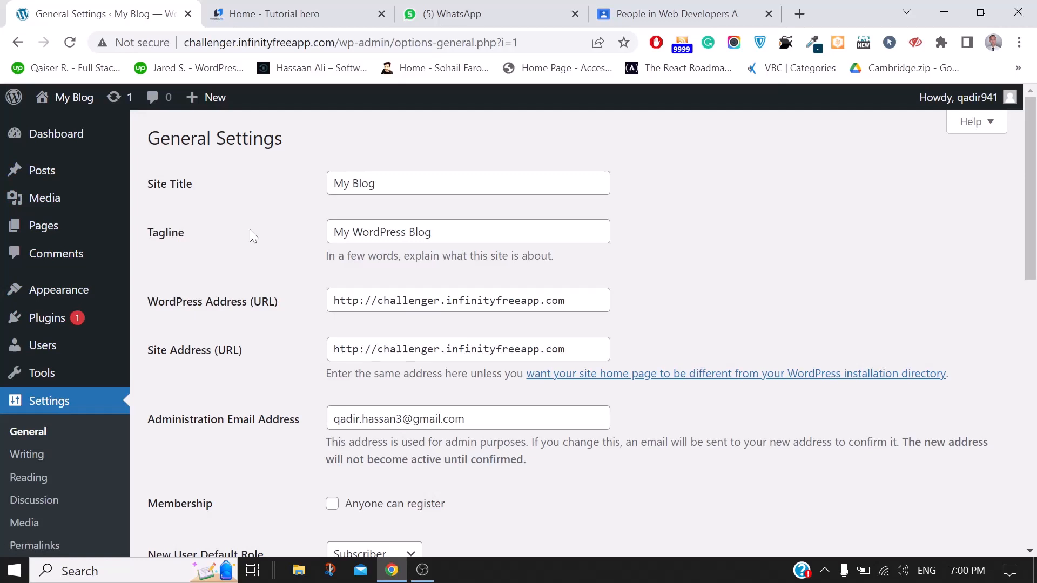
pyautogui.moveTo(57, 168)
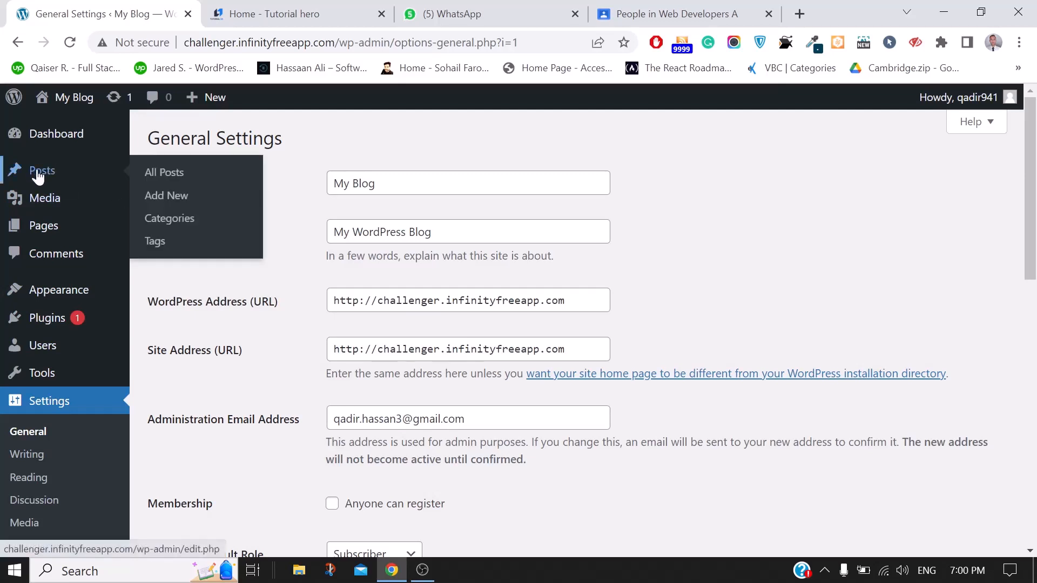
pyautogui.click(470, 7)
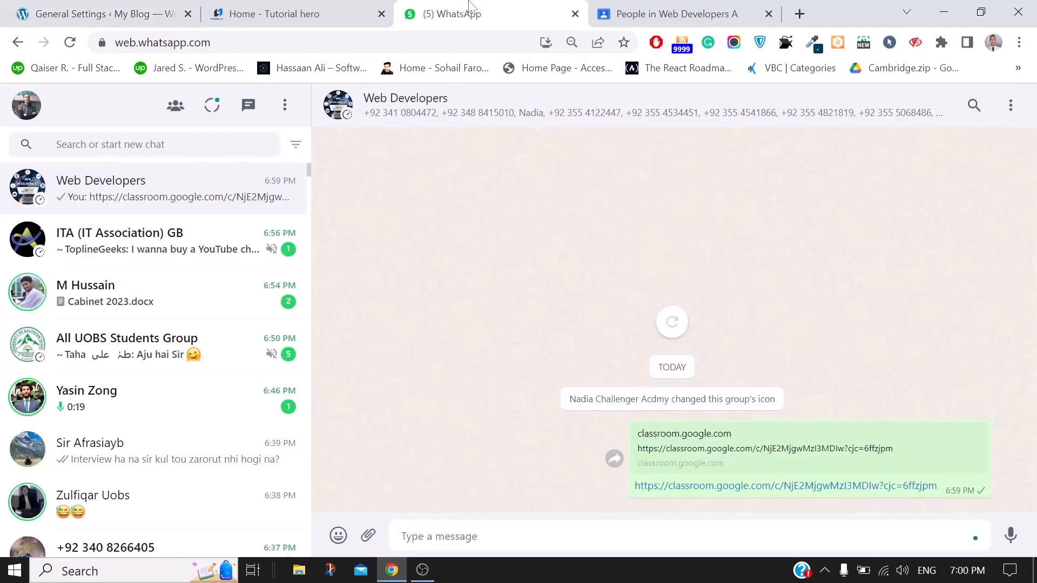
pyautogui.click(294, 12)
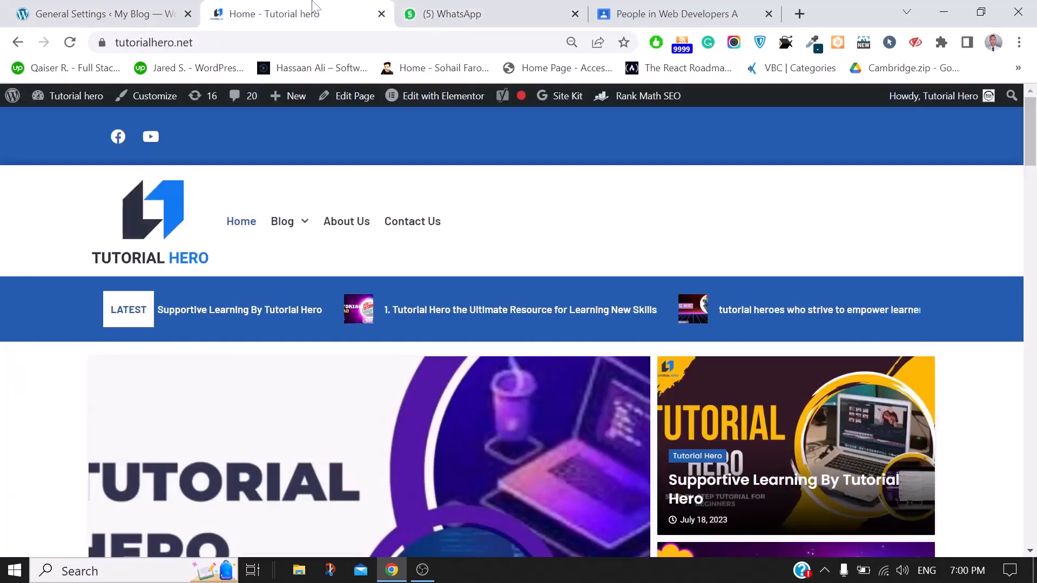
pyautogui.click(48, 7)
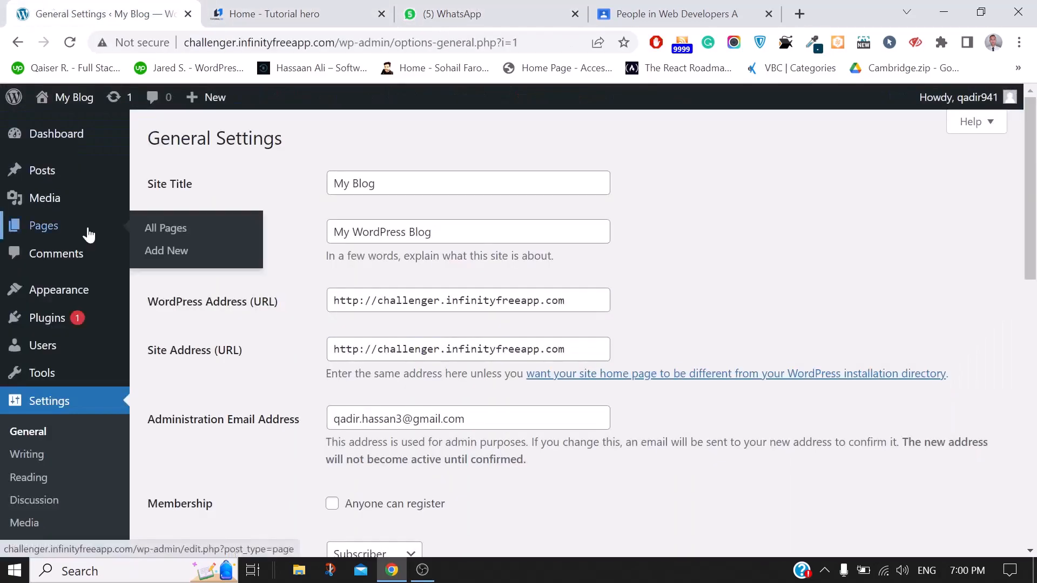
pyautogui.scroll(-2, 86, 232)
pyautogui.click(35, 480)
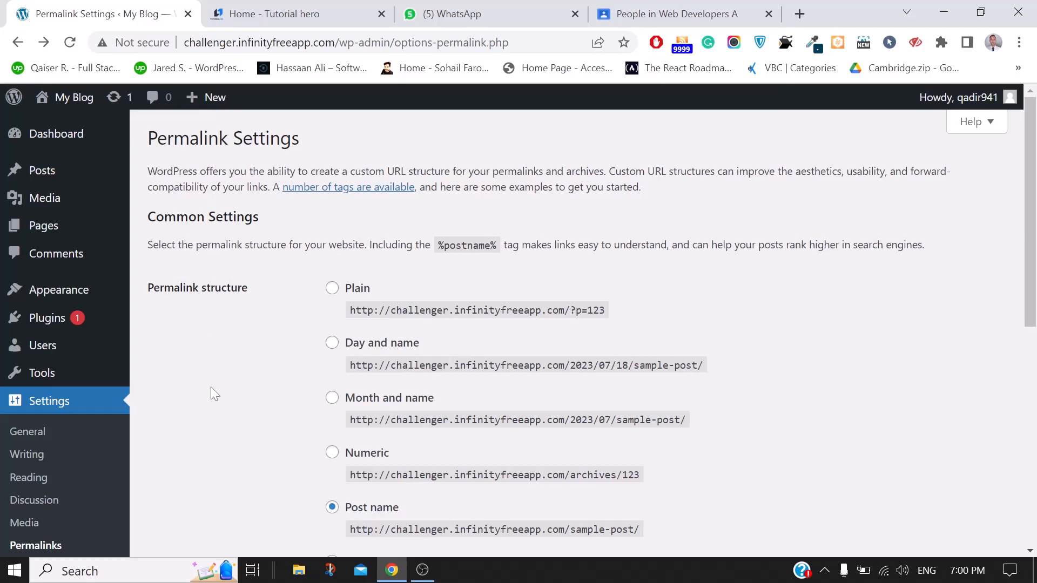
pyautogui.click(289, 10)
pyautogui.click(71, 4)
pyautogui.moveTo(12, 173)
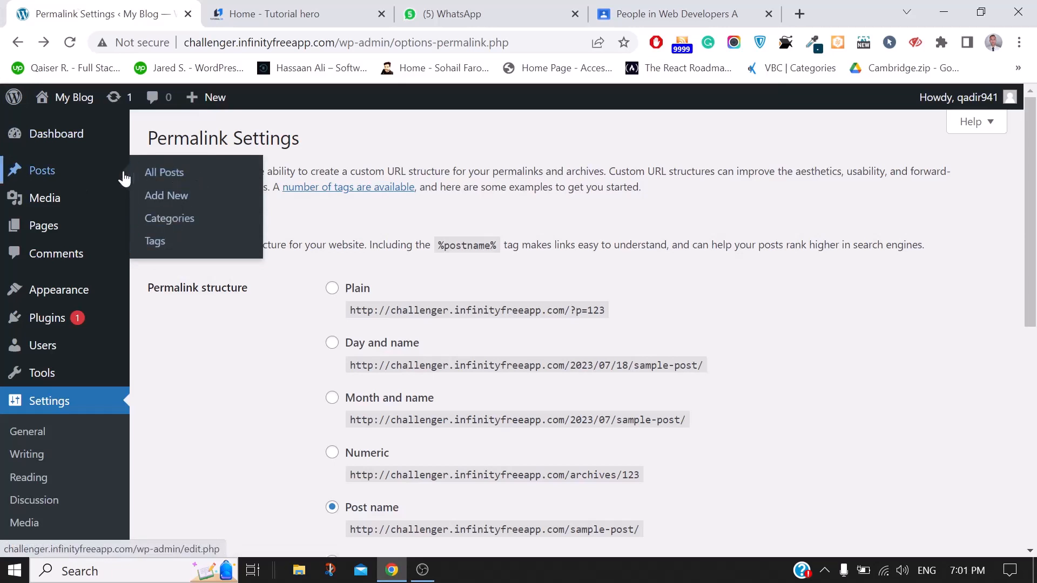
# Open My Blog's Categories page after briefly browsing the Tutorial hero homepage
pyautogui.click(158, 224)
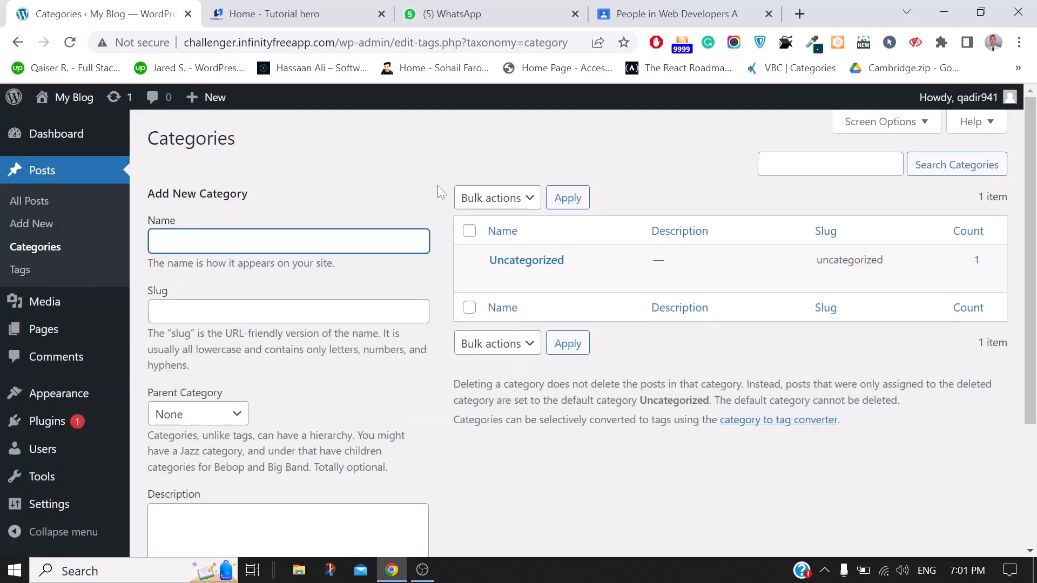
pyautogui.click(302, 13)
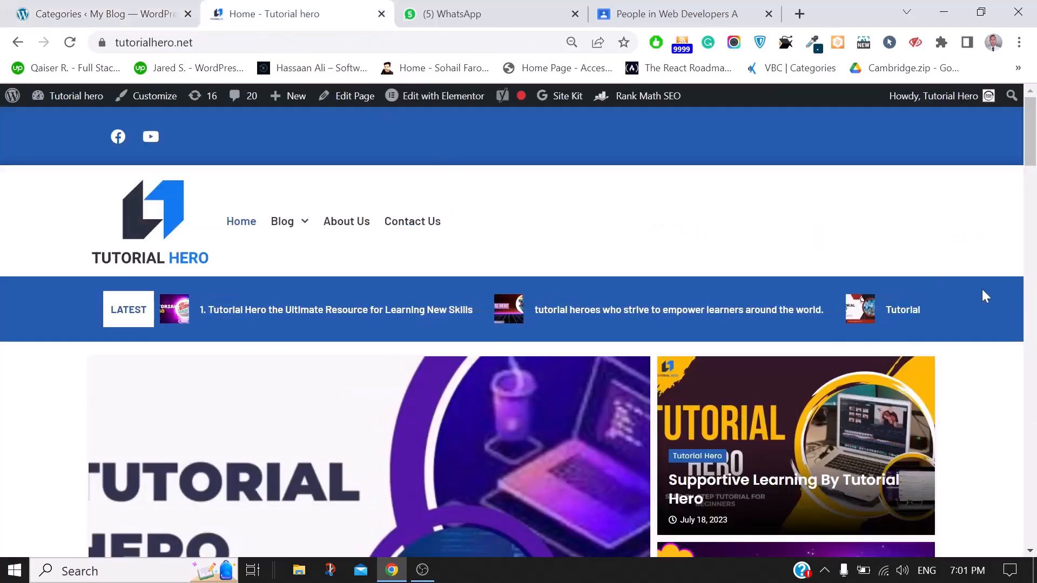
pyautogui.scroll(-6, 982, 290)
pyautogui.scroll(-1, 982, 296)
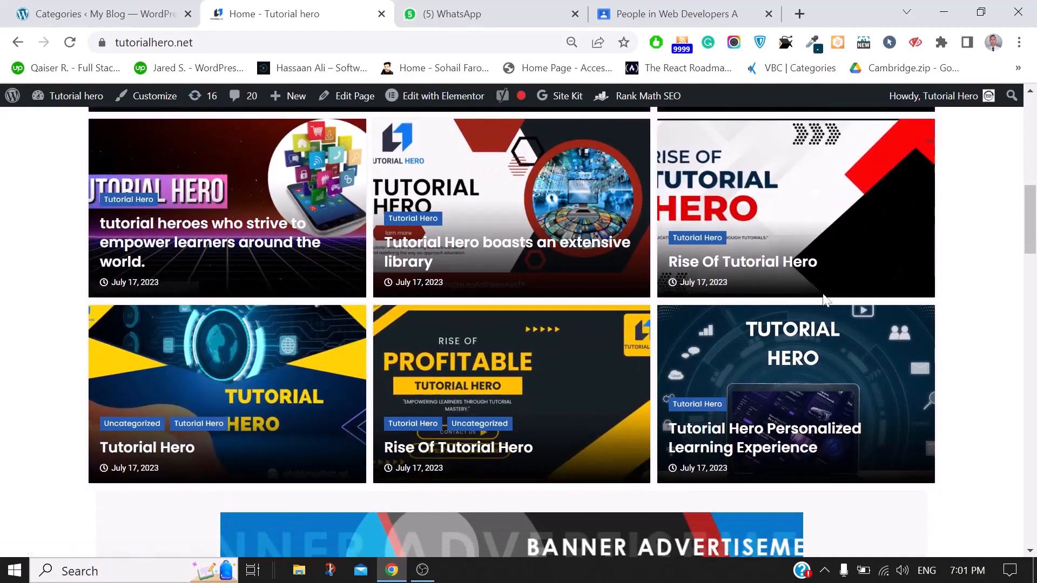
pyautogui.scroll(-4, 822, 293)
pyautogui.scroll(-3, 822, 294)
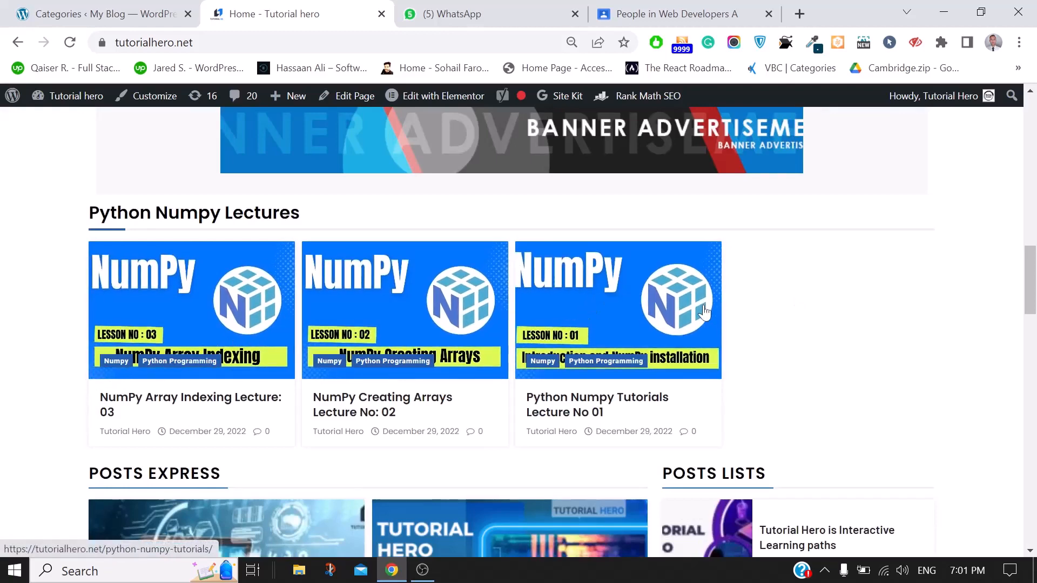
pyautogui.click(92, 14)
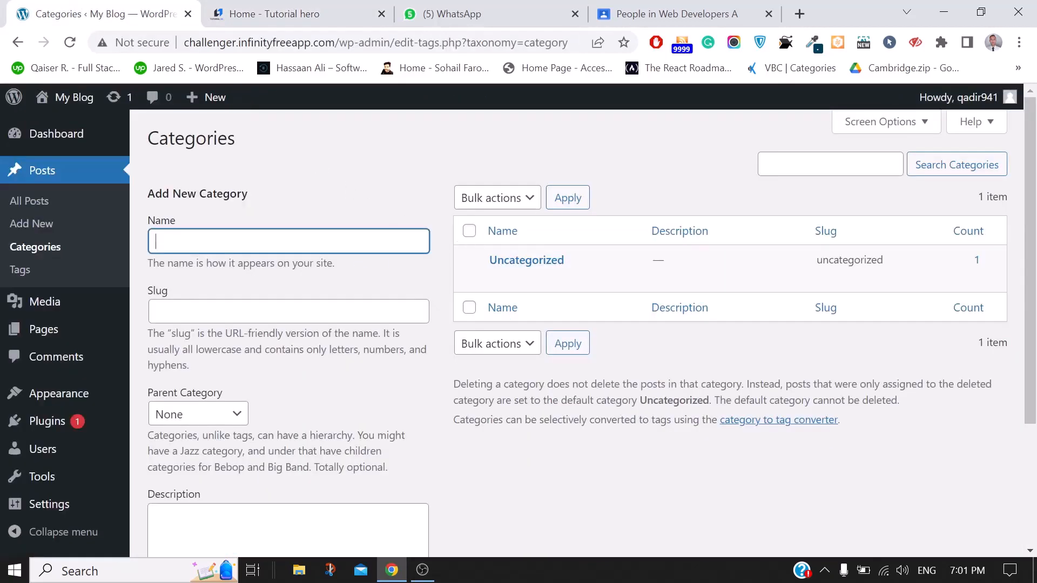
# Fill the new category form with name 'tech' and slug 'tech', then go to Tutorial hero
pyautogui.click(289, 241)
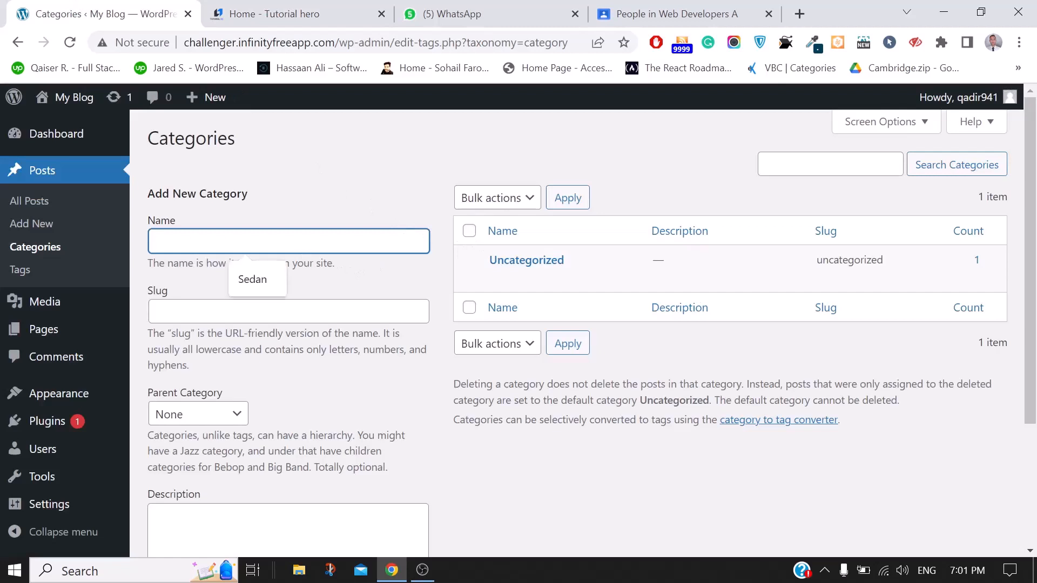
pyautogui.write('tech')
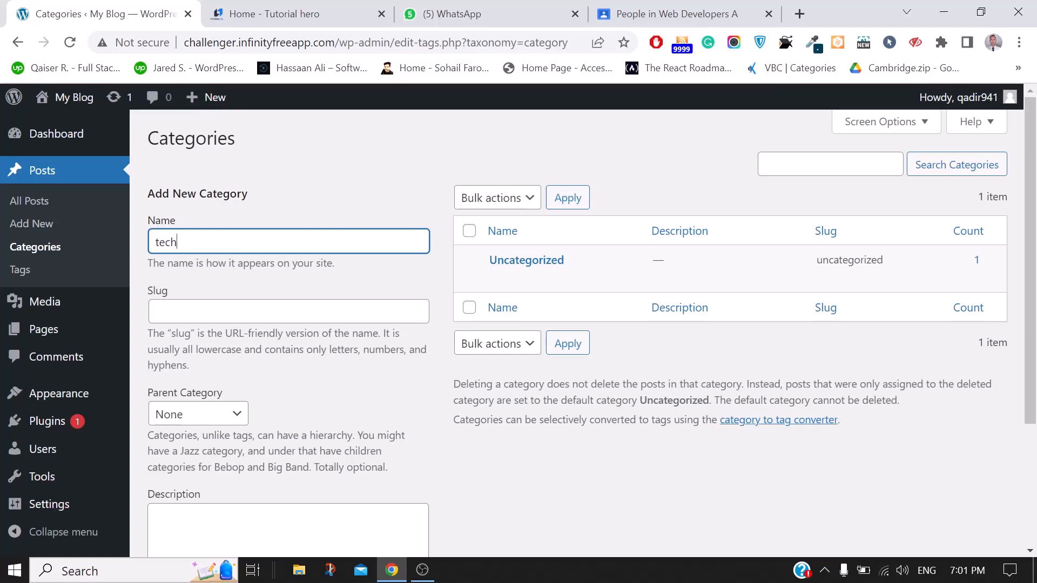
pyautogui.click(246, 312)
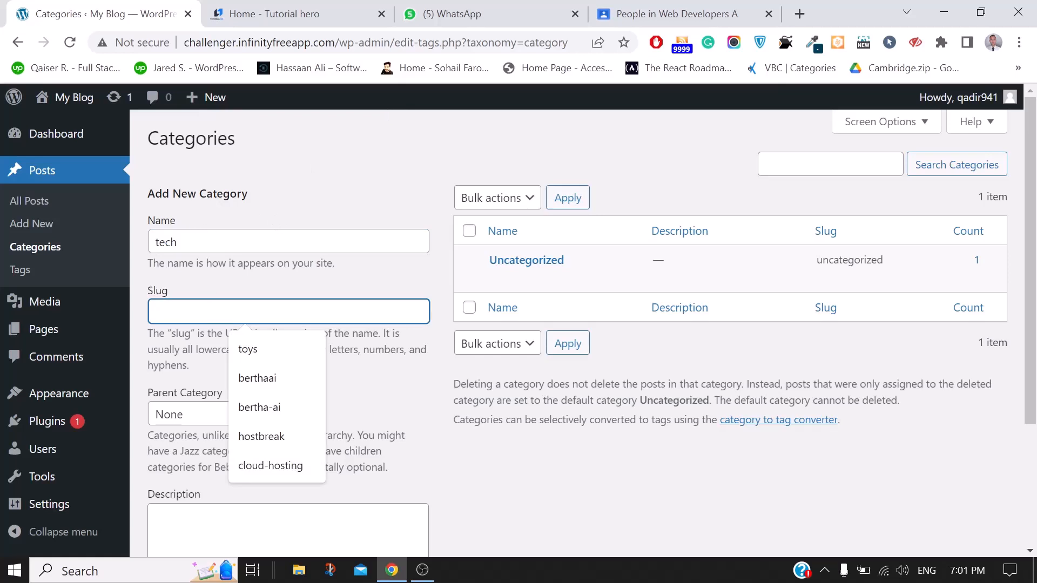
pyautogui.write('tech')
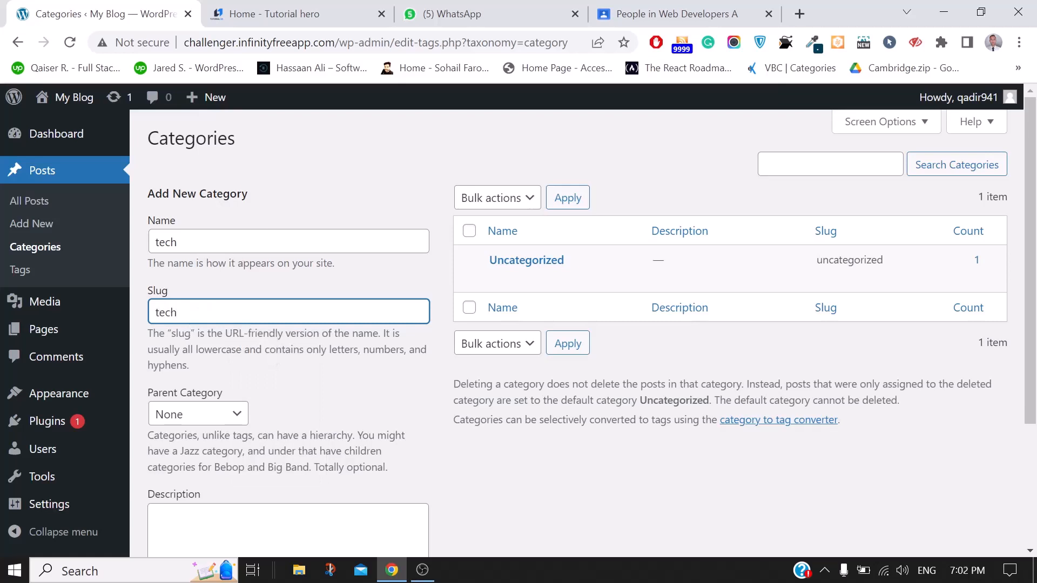
pyautogui.click(364, 179)
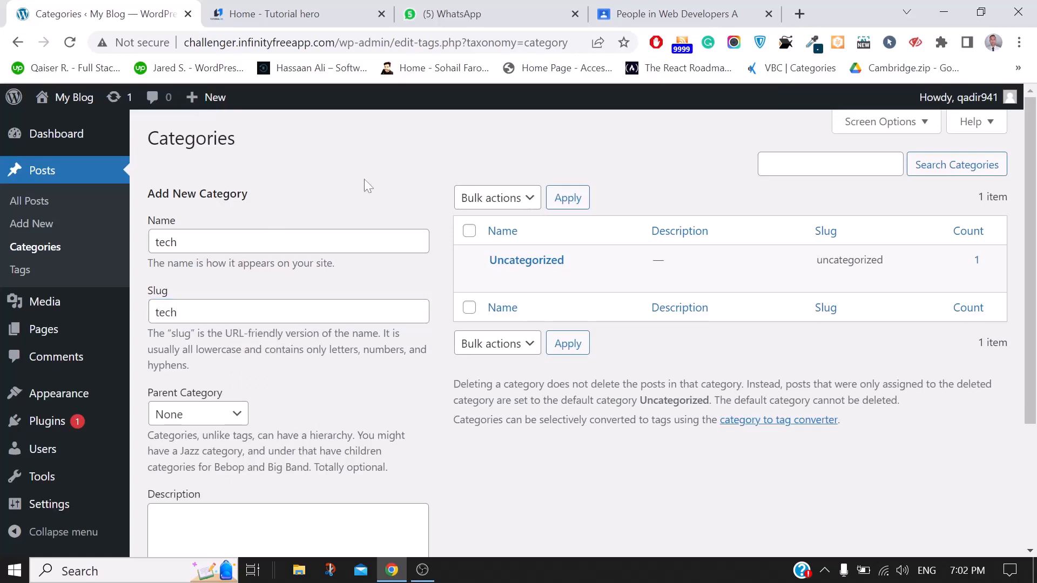
pyautogui.click(288, 8)
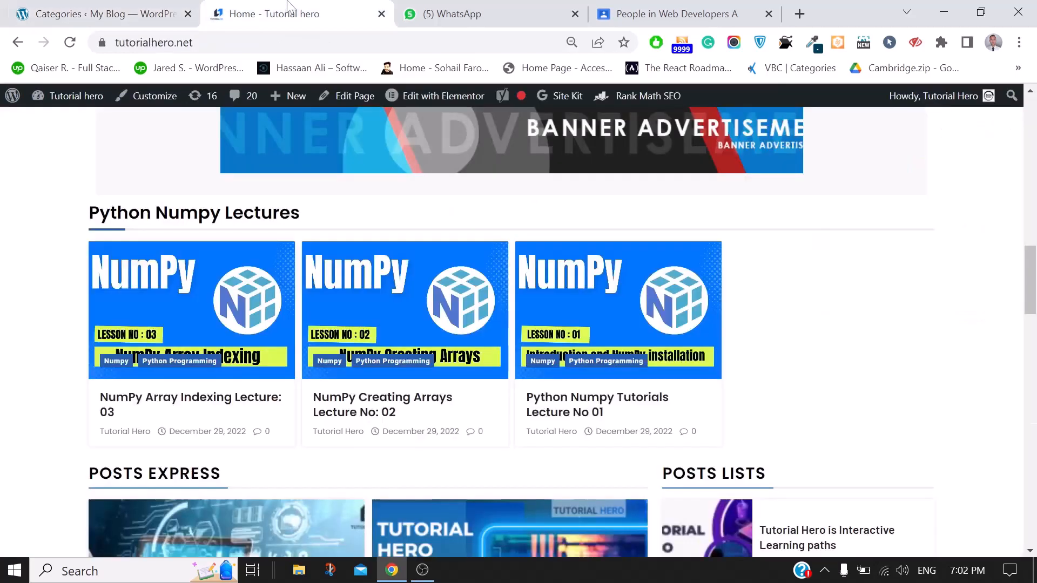
# Open the Tutorial hero site's Categories list from its Dashboard and scroll through it
pyautogui.moveTo(52, 100)
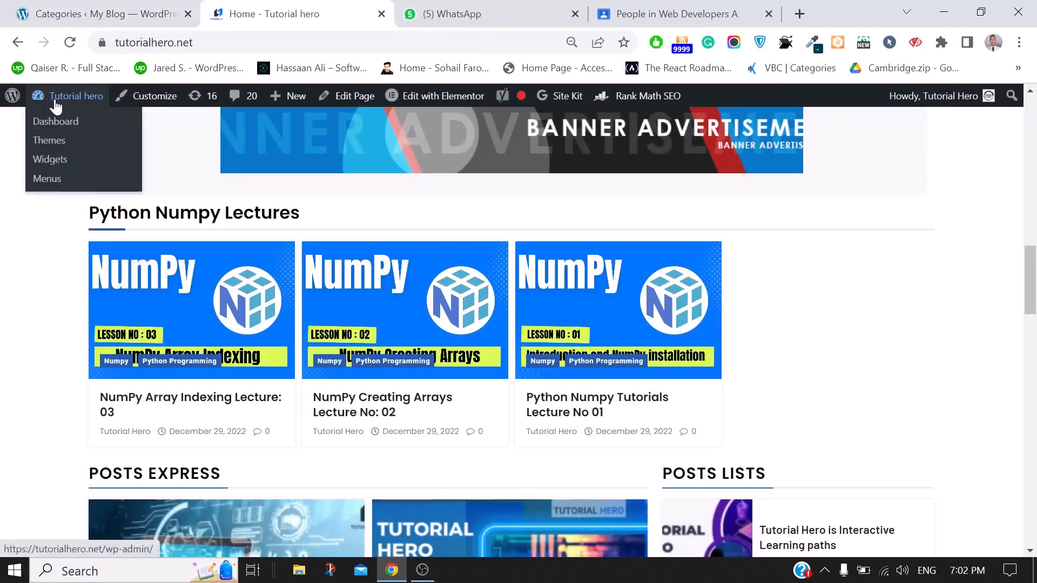
pyautogui.click(56, 125)
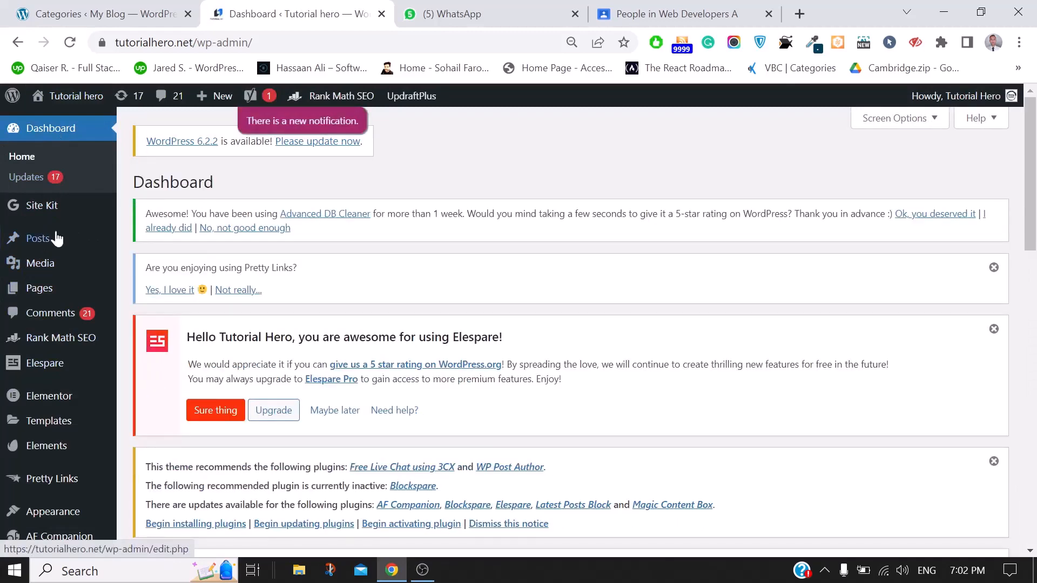
pyautogui.moveTo(37, 242)
pyautogui.click(148, 293)
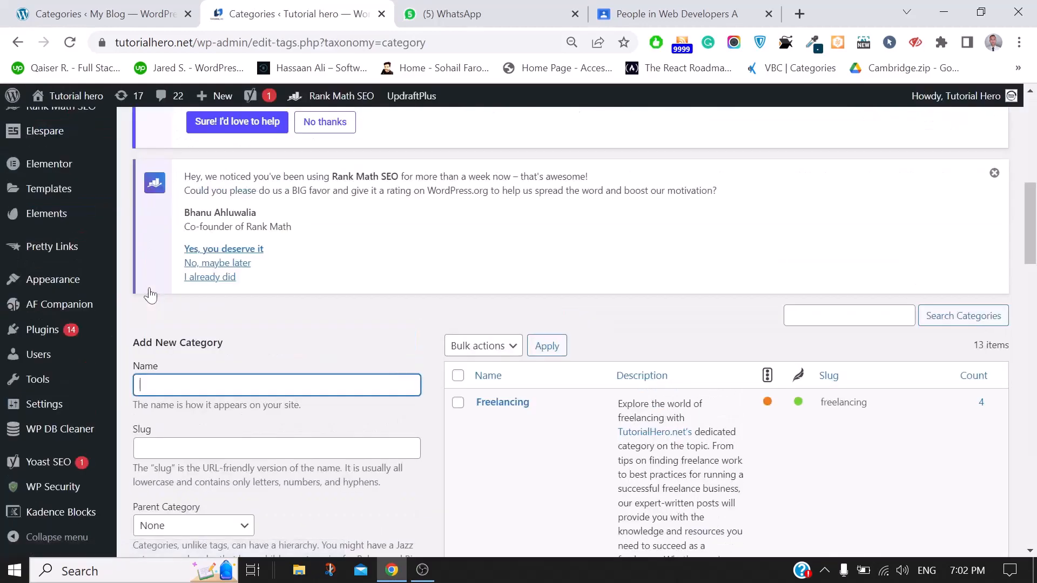
pyautogui.scroll(-4, 568, 265)
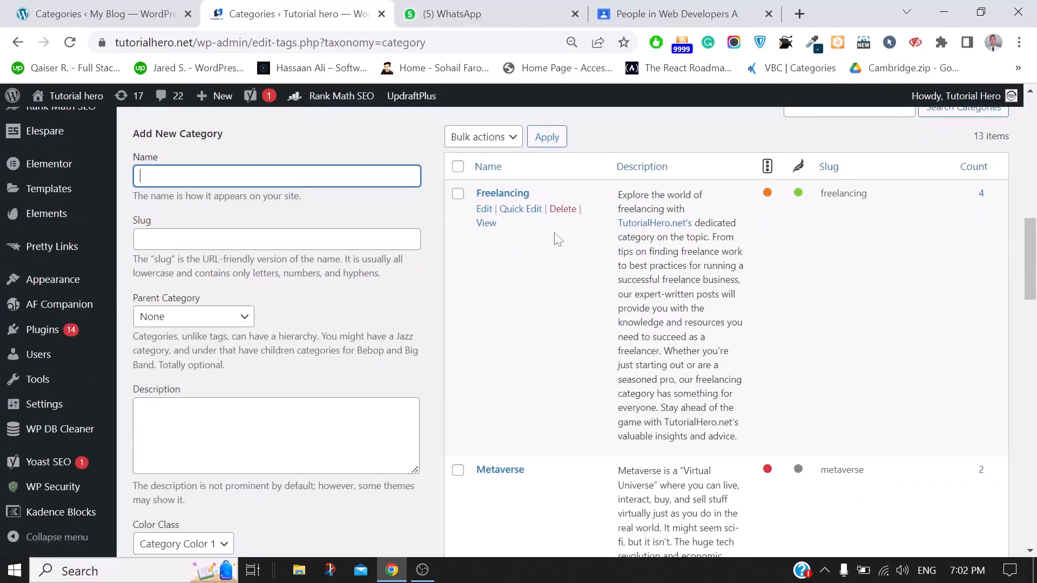
pyautogui.scroll(-3, 603, 426)
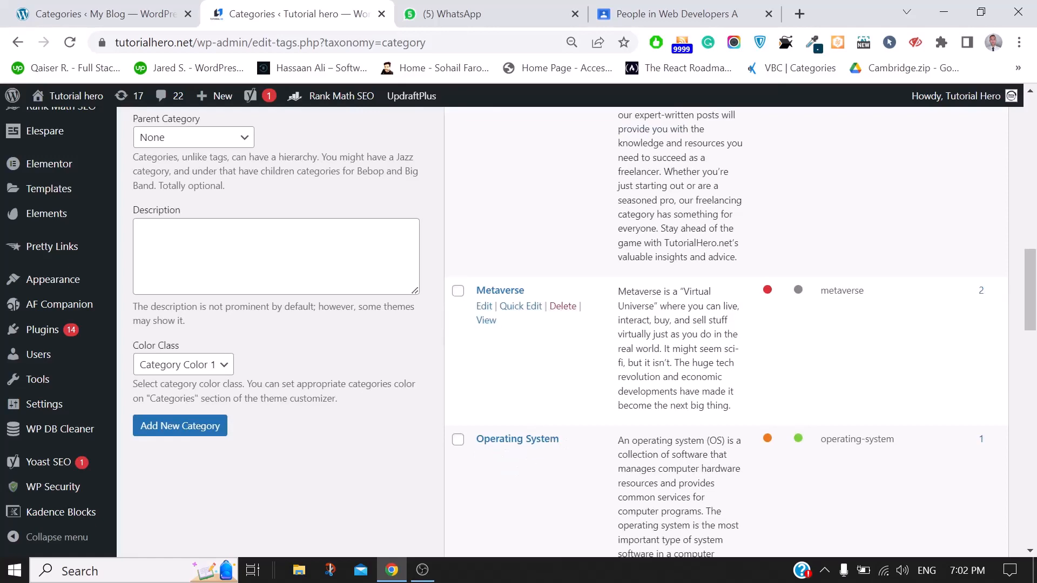
pyautogui.scroll(-3, 603, 324)
pyautogui.scroll(10, 603, 324)
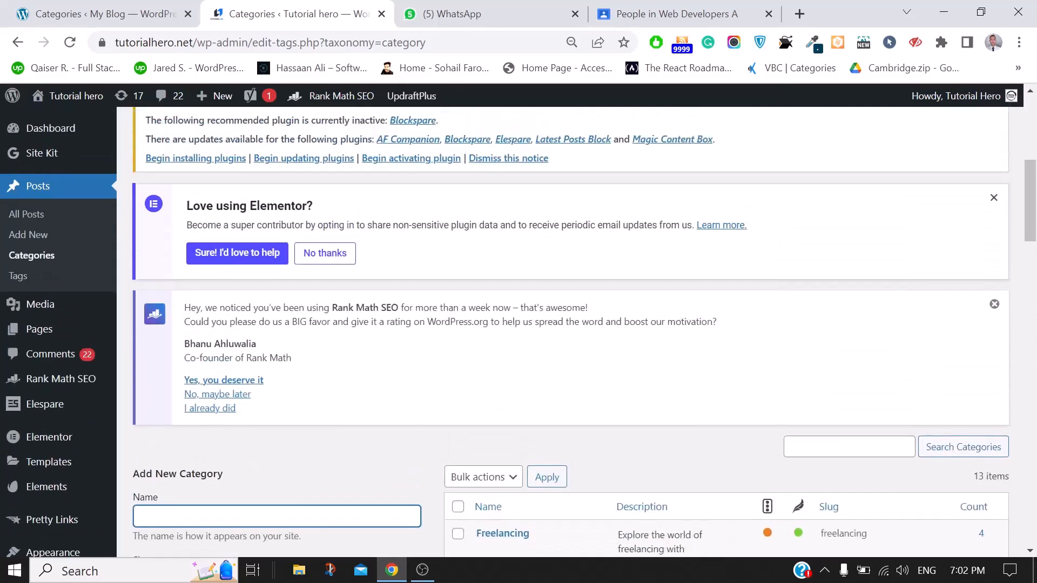
pyautogui.scroll(3, 690, 412)
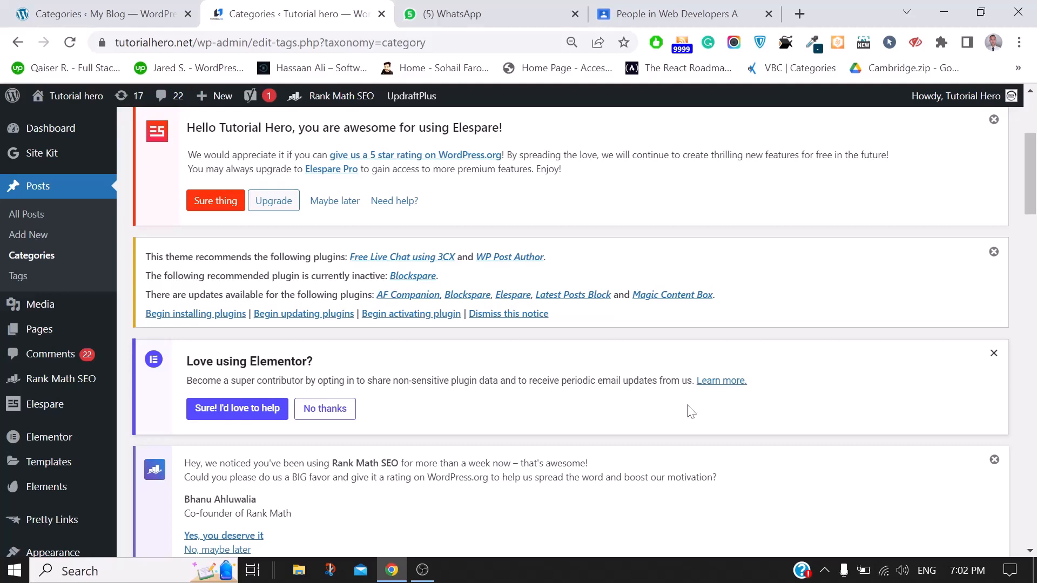
# Dismiss Tutorial hero's plugin recommendations notice and return to My Blog's tech category form
pyautogui.click(505, 314)
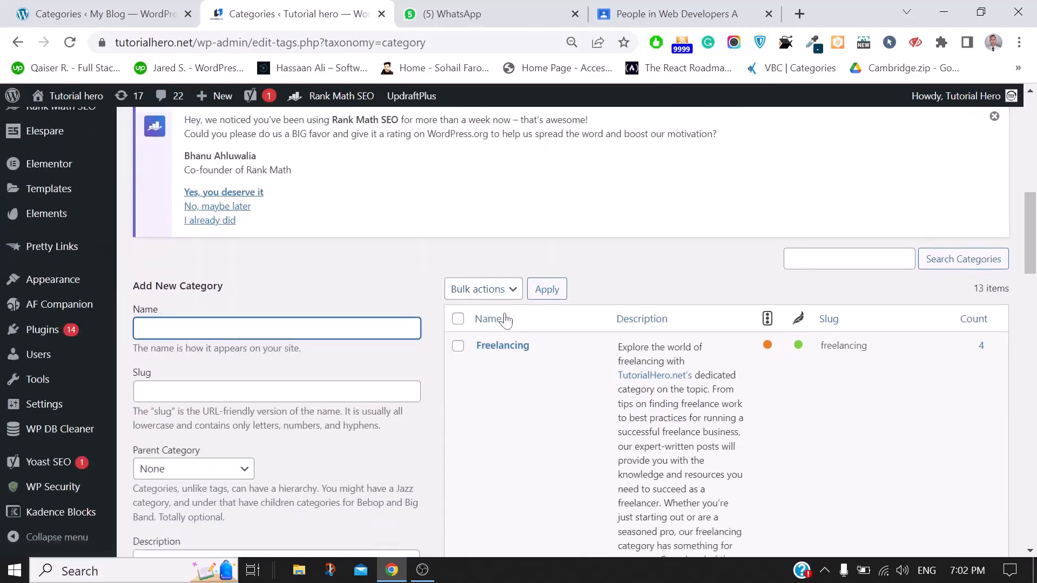
pyautogui.scroll(-5, 505, 319)
pyautogui.scroll(-5, 587, 457)
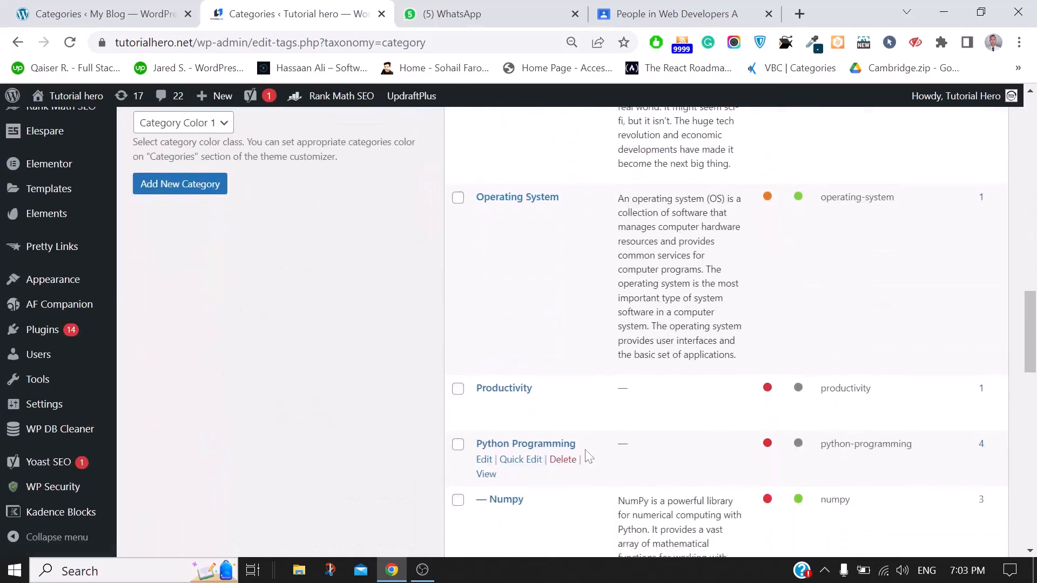
pyautogui.scroll(15, 588, 456)
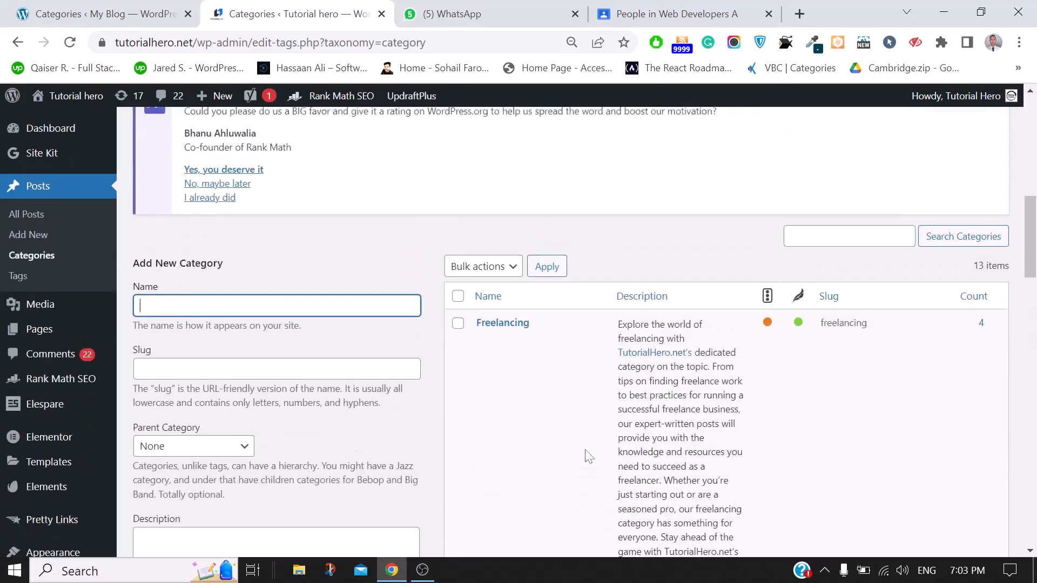
pyautogui.click(46, 4)
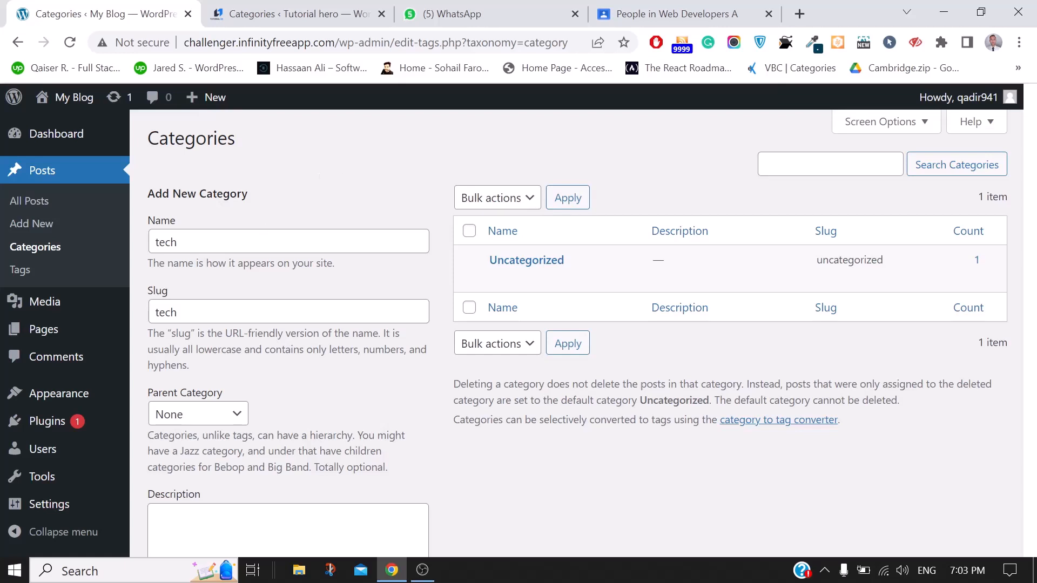
# Browse Tutorial hero's 13 categories, including Freelancing, then open a new blank tab
pyautogui.click(178, 241)
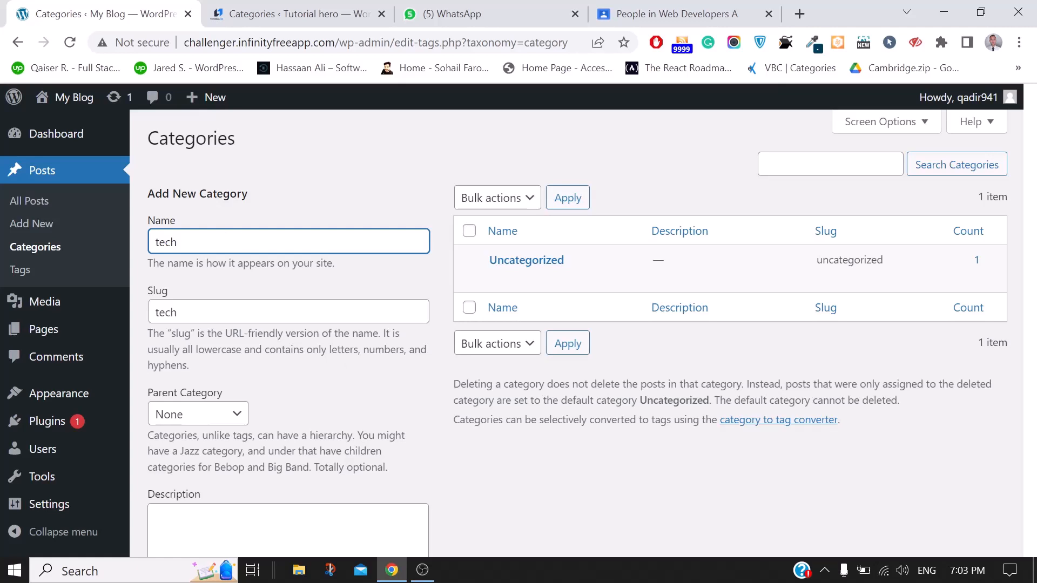
pyautogui.click(264, 7)
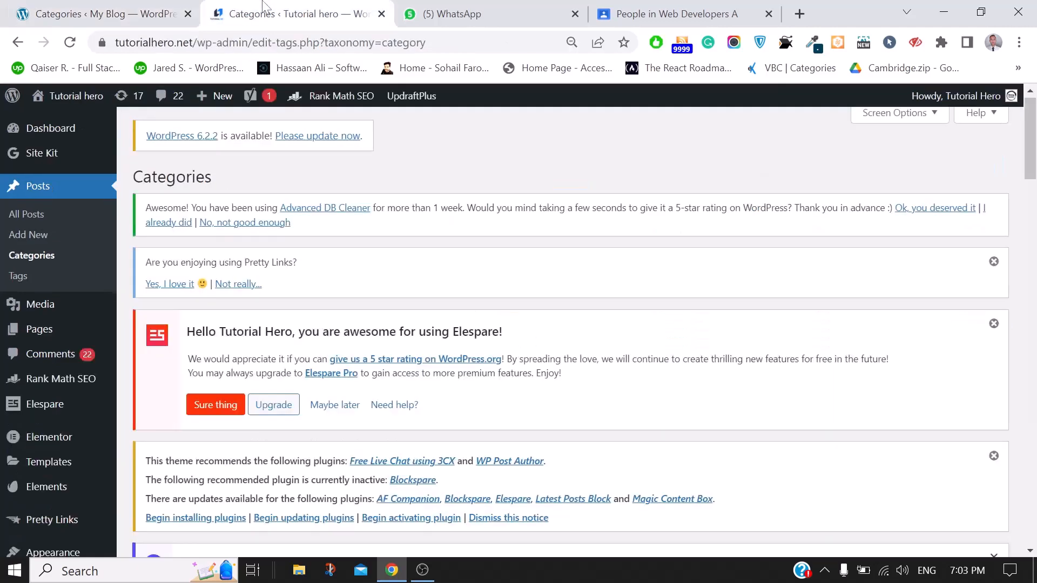
pyautogui.click(670, 13)
pyautogui.click(350, 7)
pyautogui.scroll(-10, 504, 243)
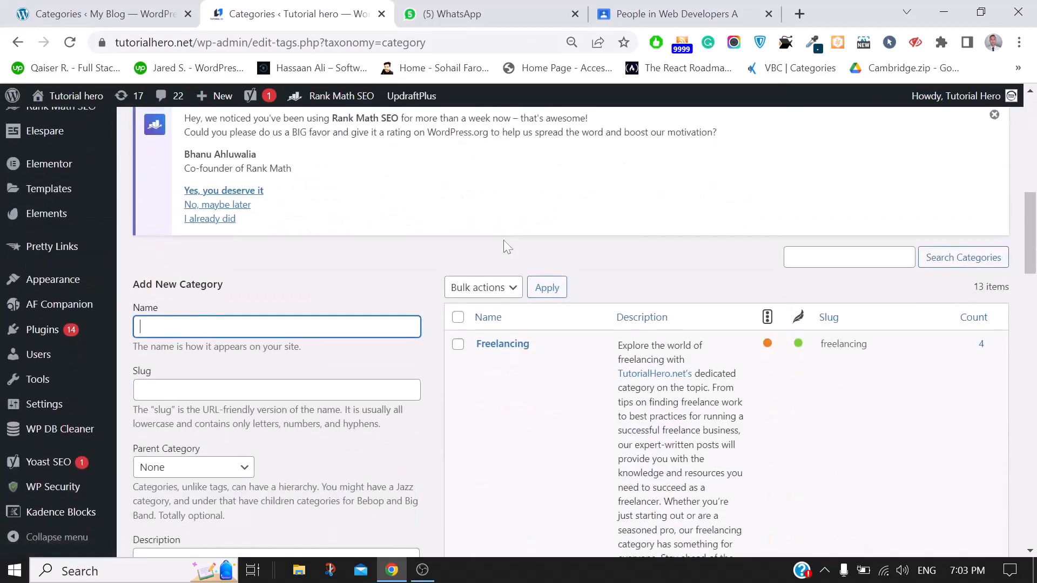
pyautogui.scroll(-4, 504, 241)
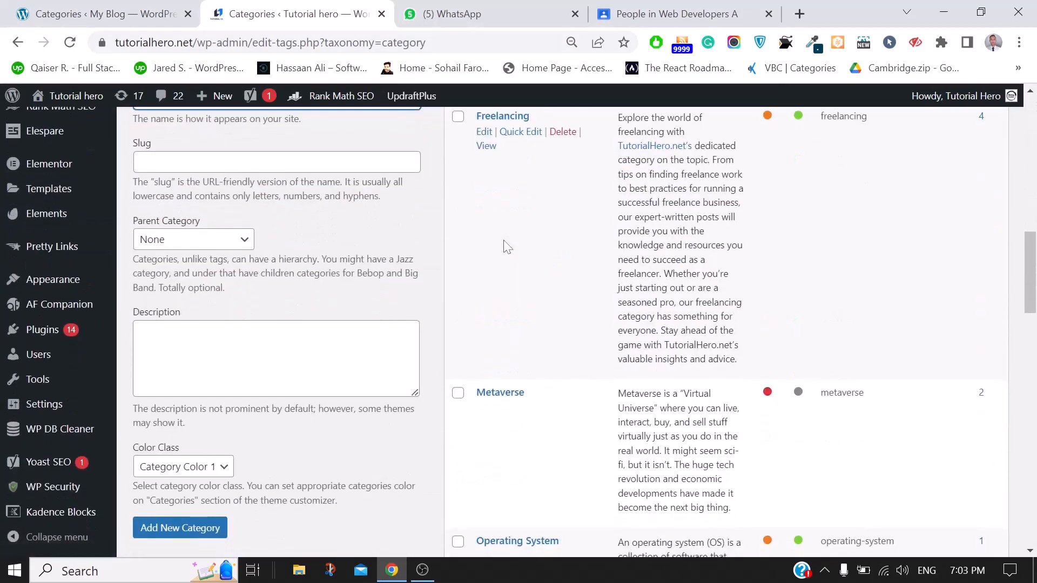
pyautogui.scroll(-2, 507, 247)
pyautogui.scroll(16, 507, 237)
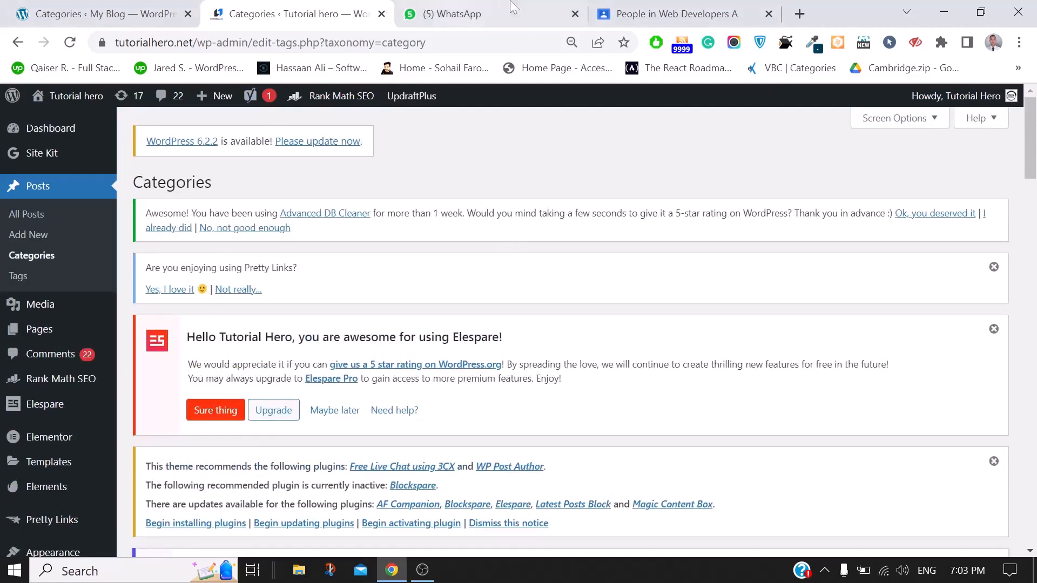
pyautogui.click(802, 15)
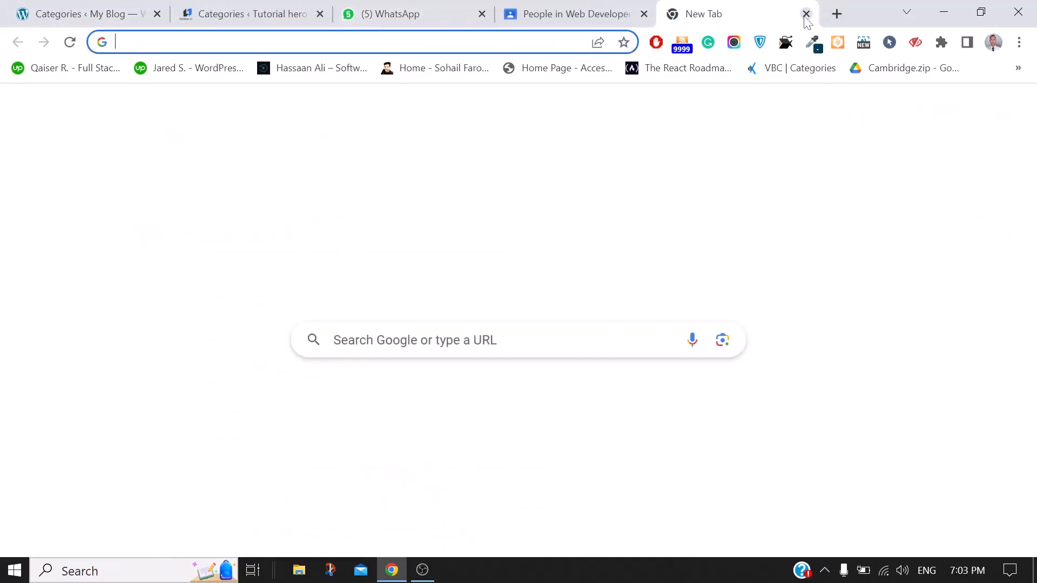
# Load the tutorialhero.net home page and scroll through its posts
pyautogui.write('tu')
pyautogui.press('Return')
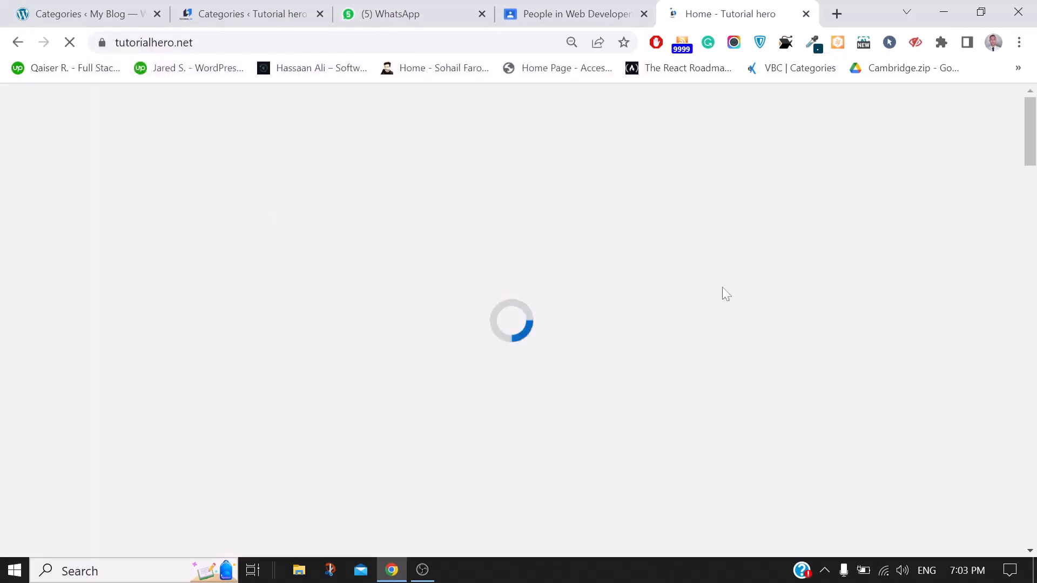
pyautogui.scroll(-2, 722, 287)
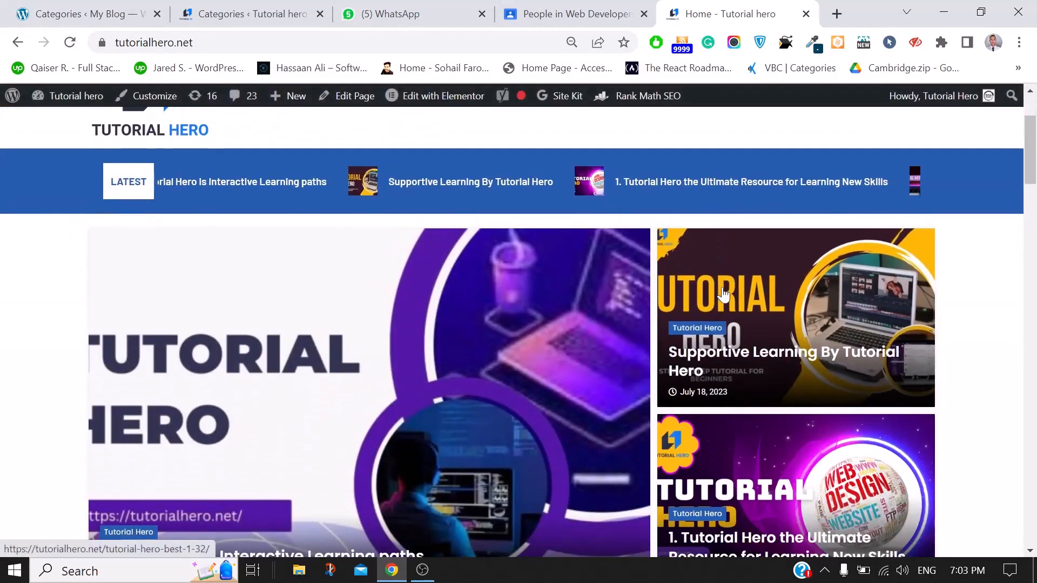
pyautogui.scroll(-1, 723, 292)
pyautogui.scroll(3, 722, 291)
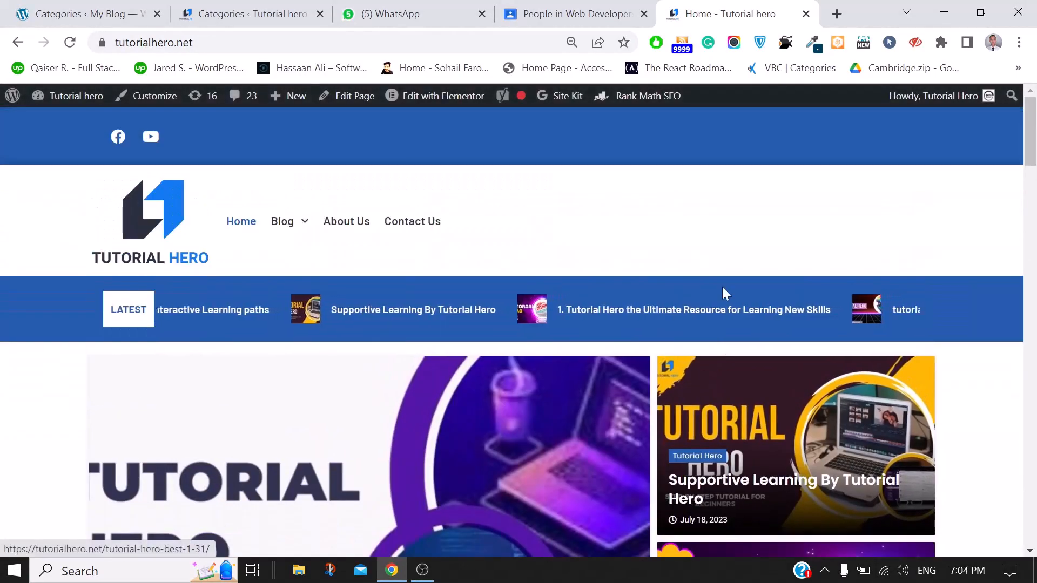
pyautogui.scroll(-4, 723, 288)
pyautogui.scroll(-9, 722, 291)
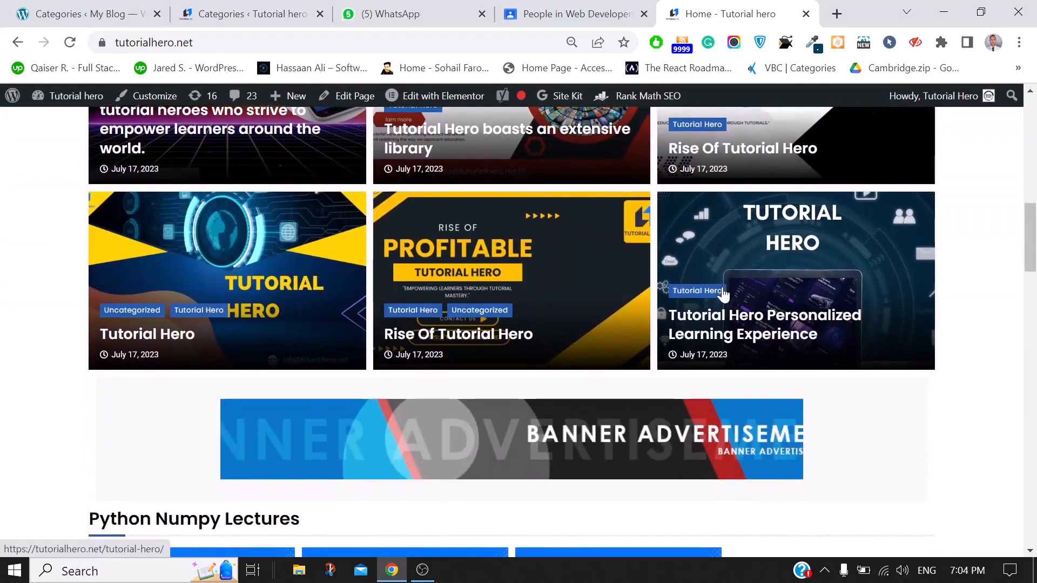
pyautogui.scroll(-5, 723, 293)
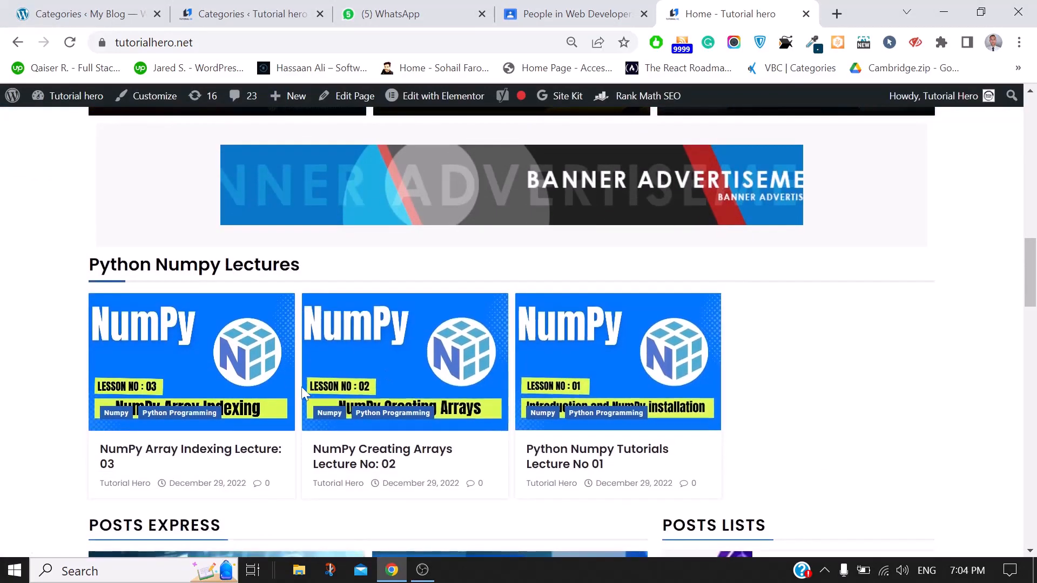
pyautogui.scroll(-5, 436, 350)
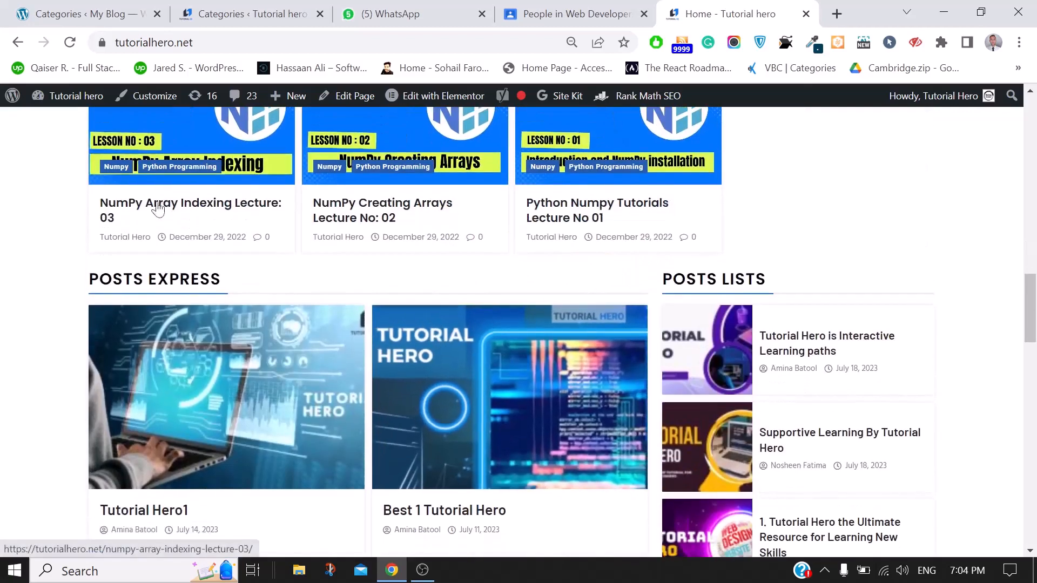
# Open and read the NumPy Array Indexing Lecture: 03 post
pyautogui.click(126, 209)
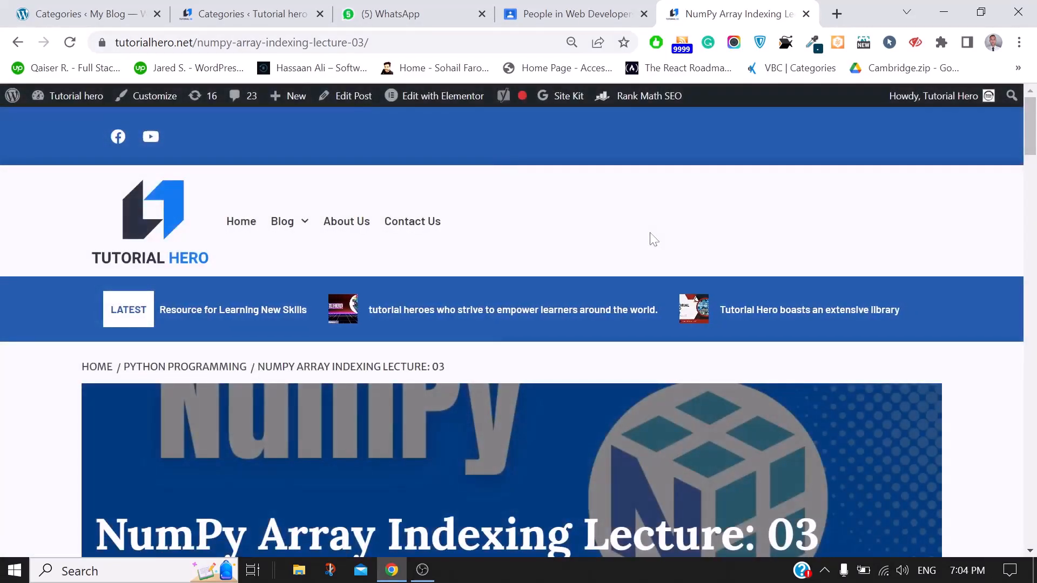
pyautogui.scroll(-2, 653, 240)
pyautogui.scroll(-7, 653, 239)
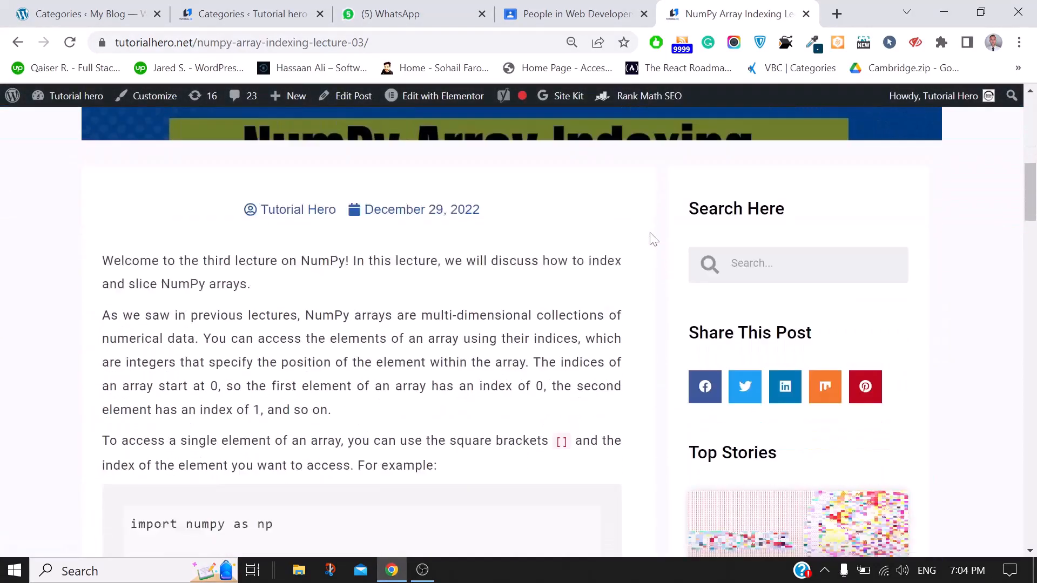
pyautogui.scroll(10, 652, 239)
pyautogui.scroll(-6, 652, 238)
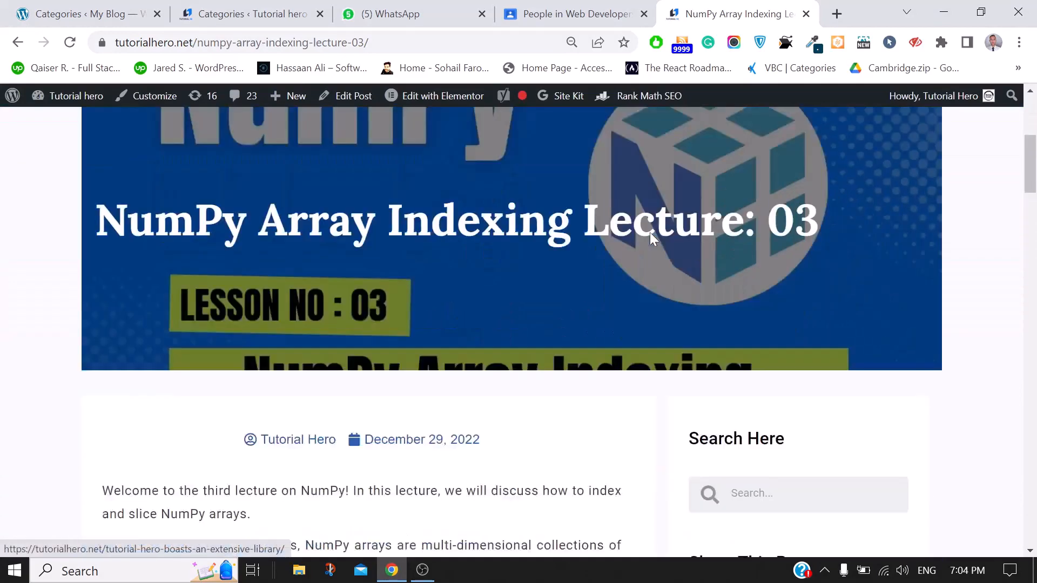
pyautogui.scroll(-4, 650, 236)
pyautogui.scroll(10, 650, 236)
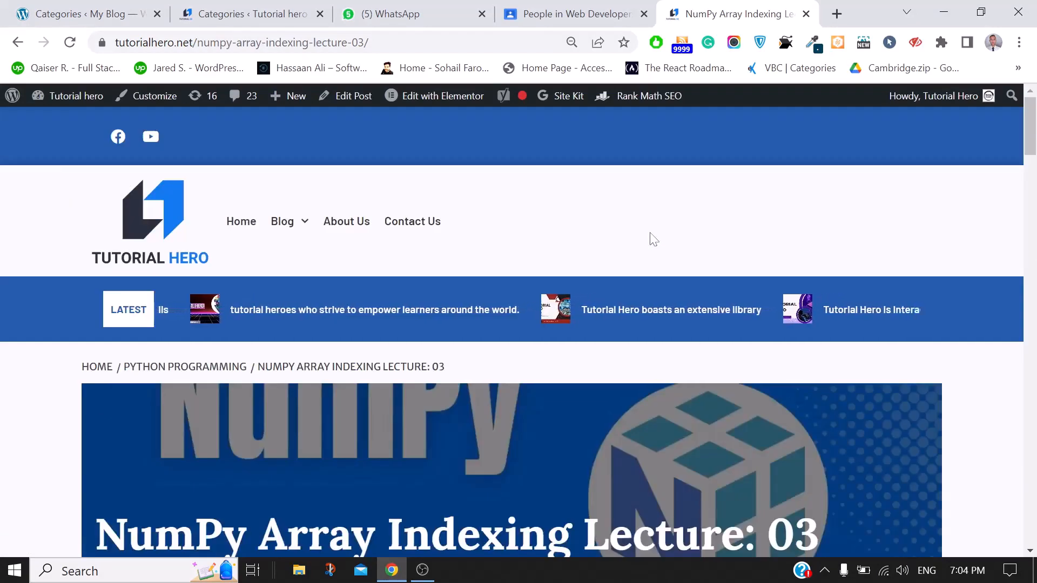
# Go to the Python Programming category archive and browse its NumPy lecture posts
pyautogui.click(150, 370)
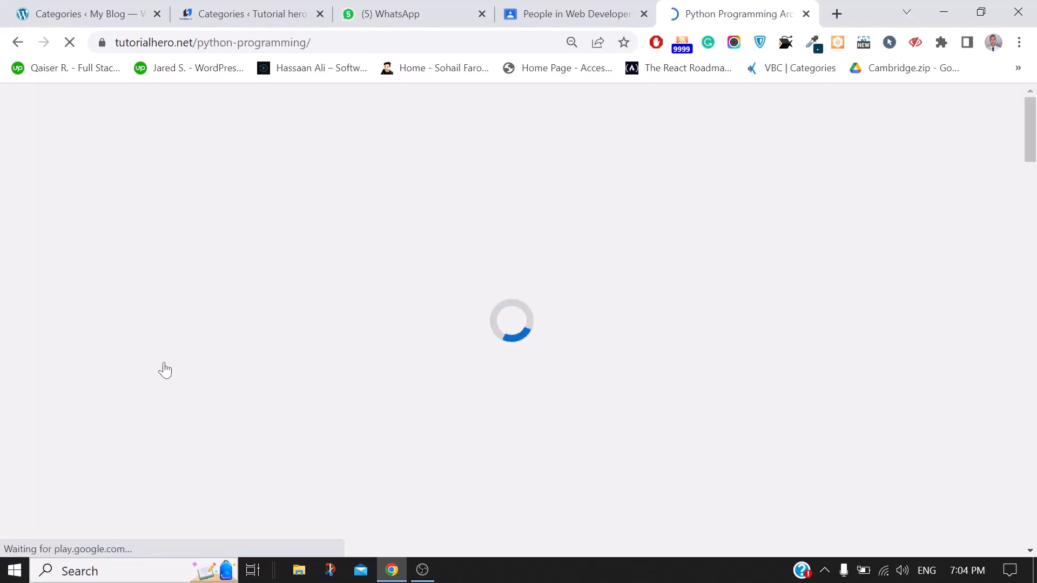
pyautogui.scroll(-6, 597, 263)
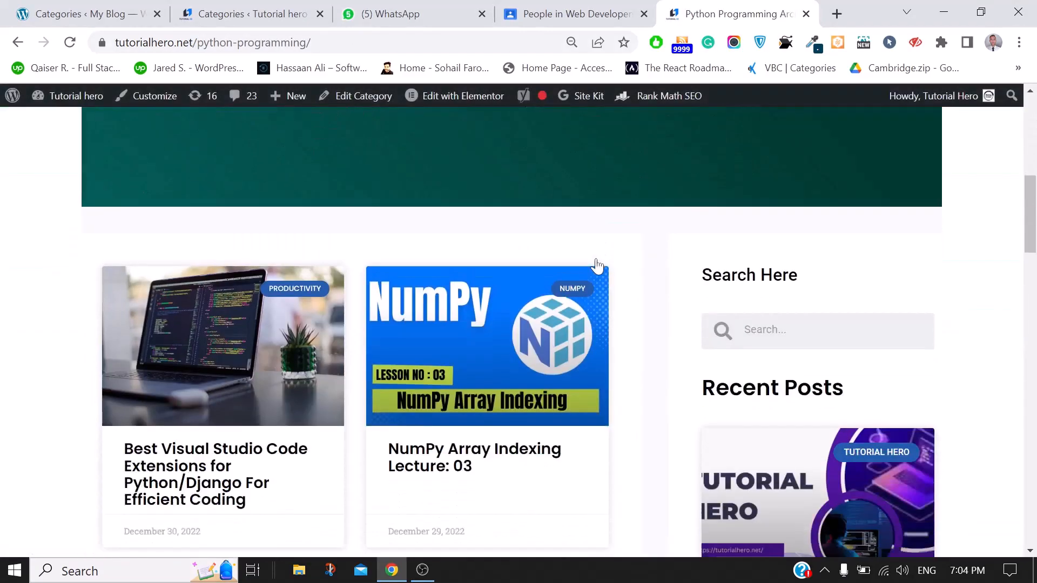
pyautogui.scroll(7, 596, 264)
pyautogui.scroll(-4, 597, 264)
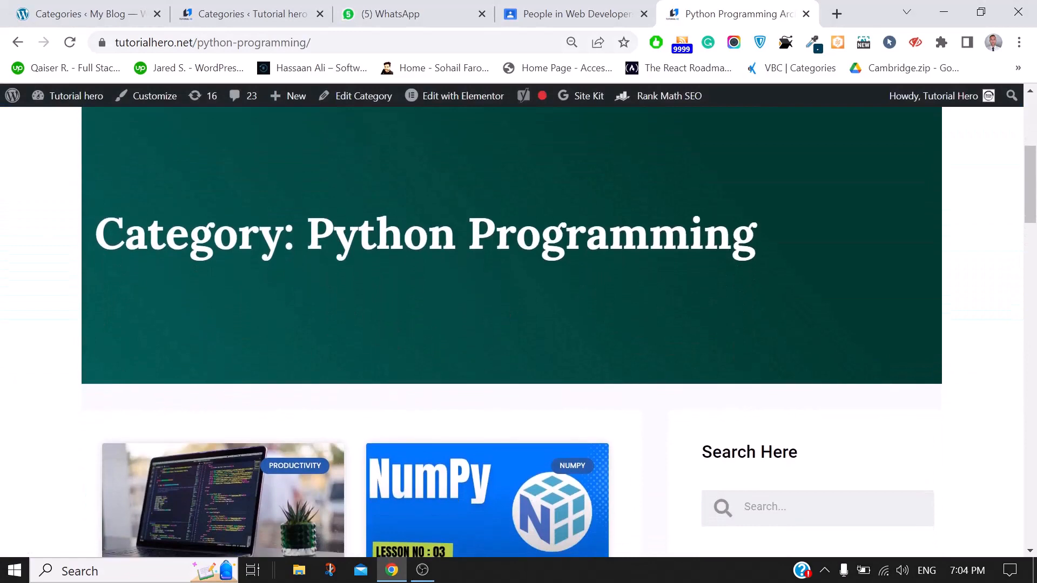
pyautogui.scroll(-2, 808, 326)
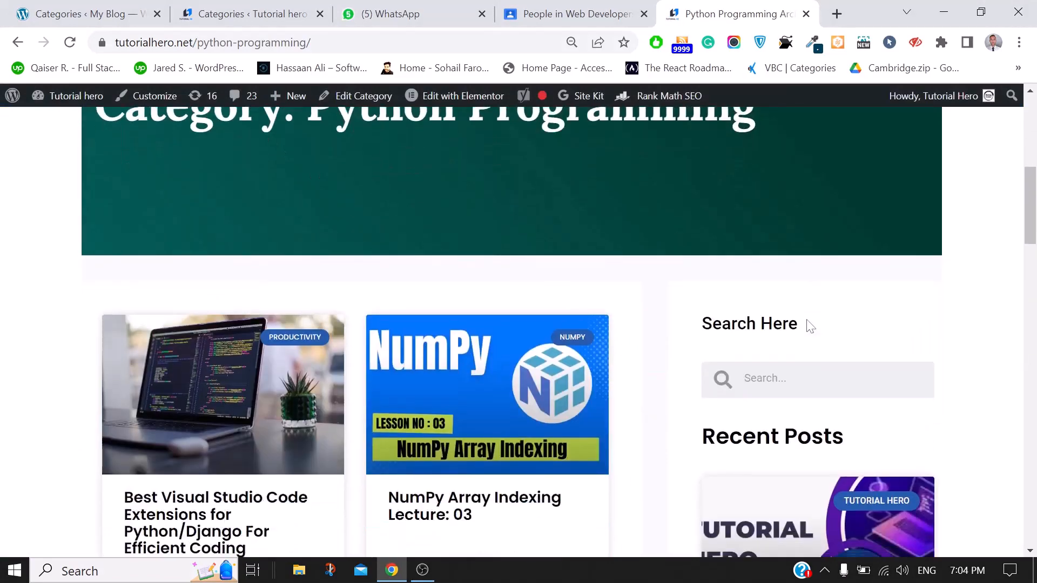
pyautogui.scroll(-3, 501, 456)
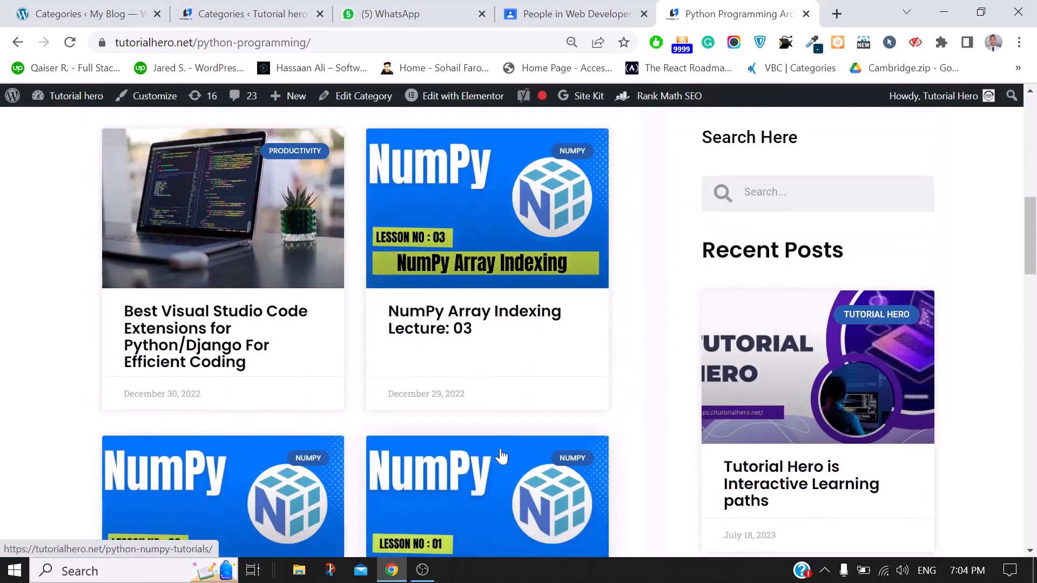
pyautogui.scroll(-5, 500, 449)
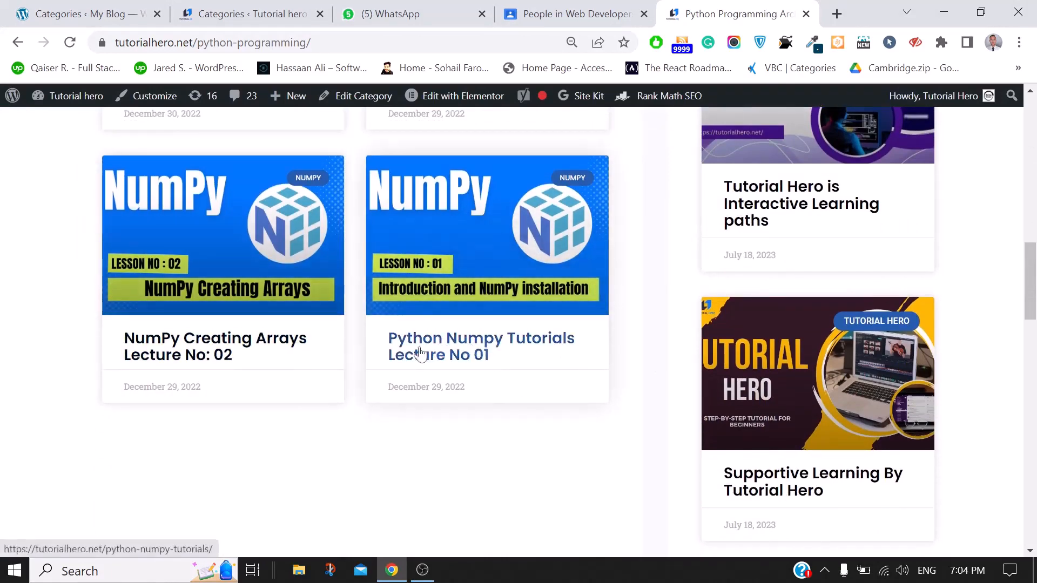
pyautogui.scroll(11, 412, 357)
pyautogui.scroll(2, 412, 356)
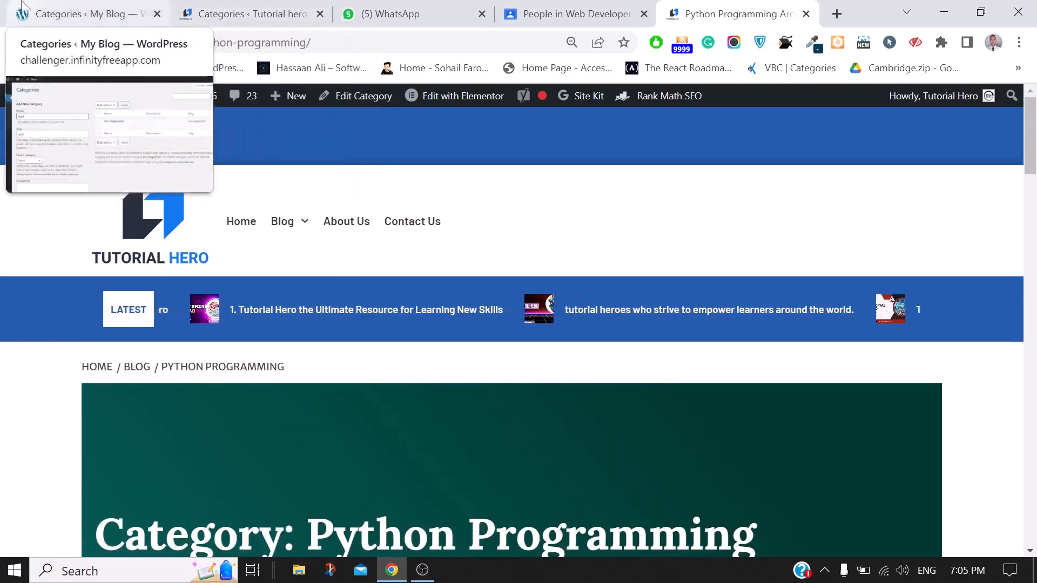
pyautogui.click(86, 13)
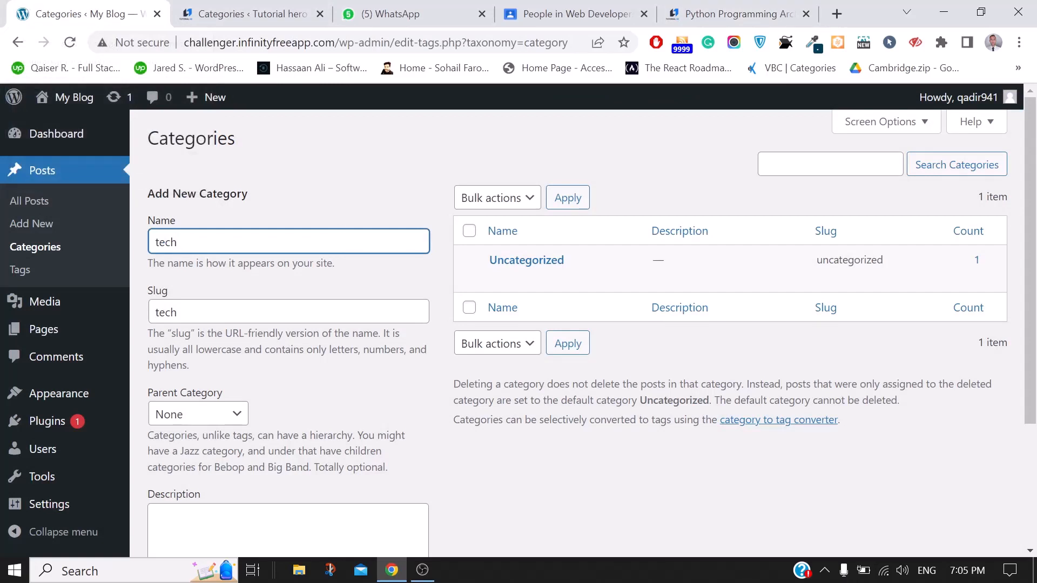
pyautogui.scroll(-2, 286, 324)
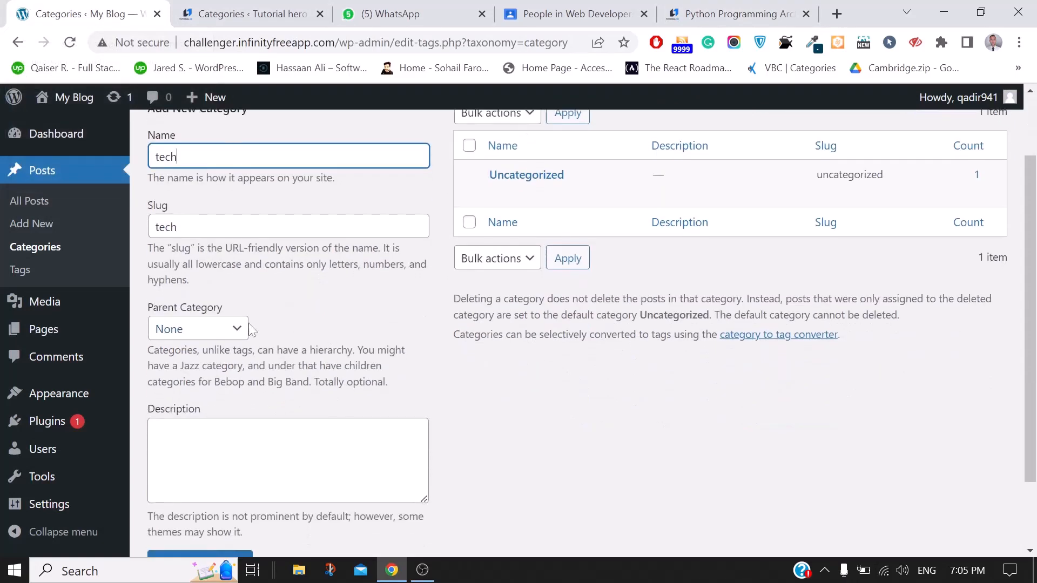
pyautogui.click(193, 331)
pyautogui.click(240, 227)
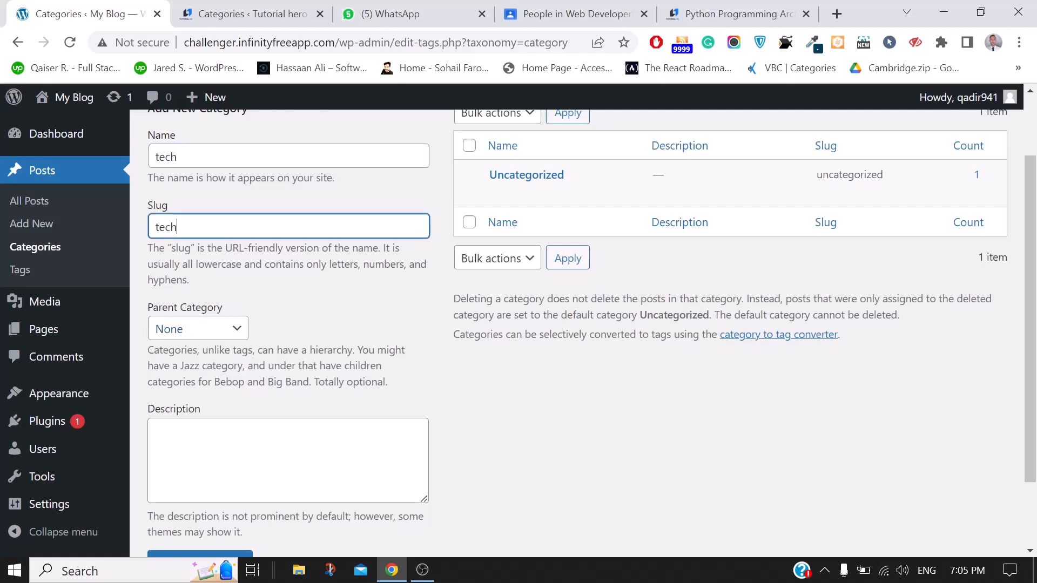
pyautogui.click(701, 6)
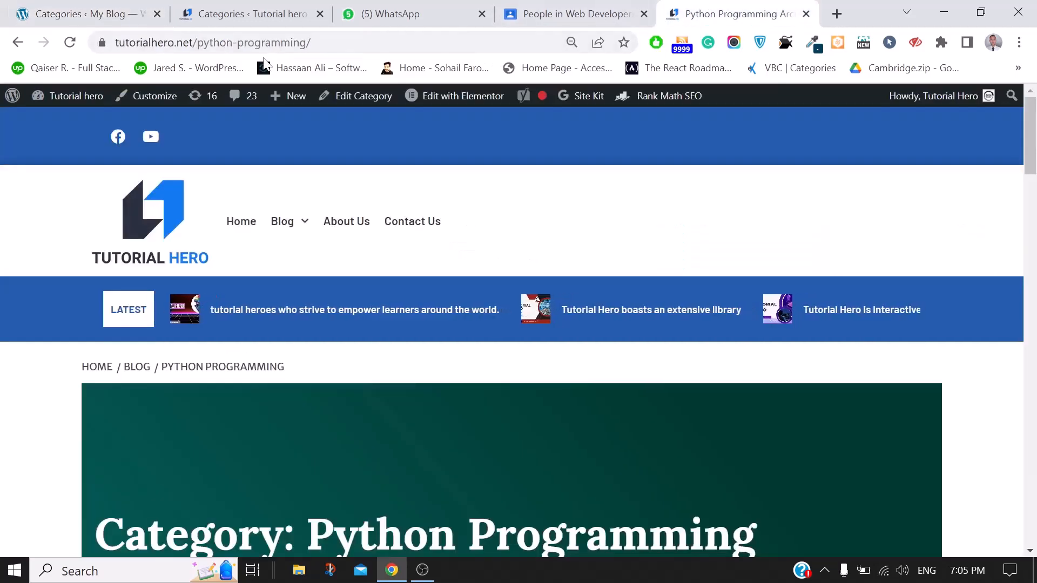
pyautogui.click(137, 6)
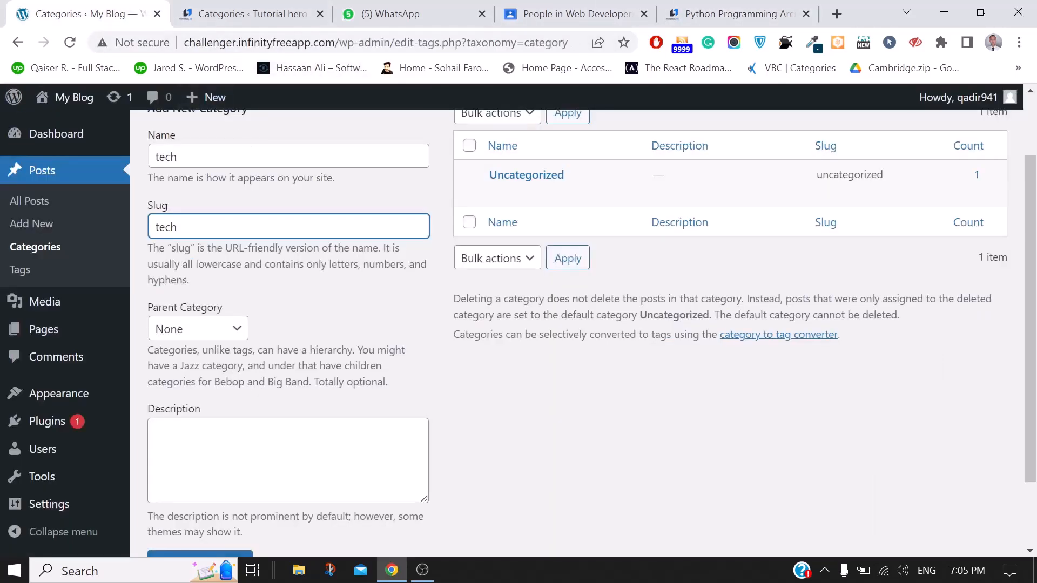
pyautogui.click(239, 156)
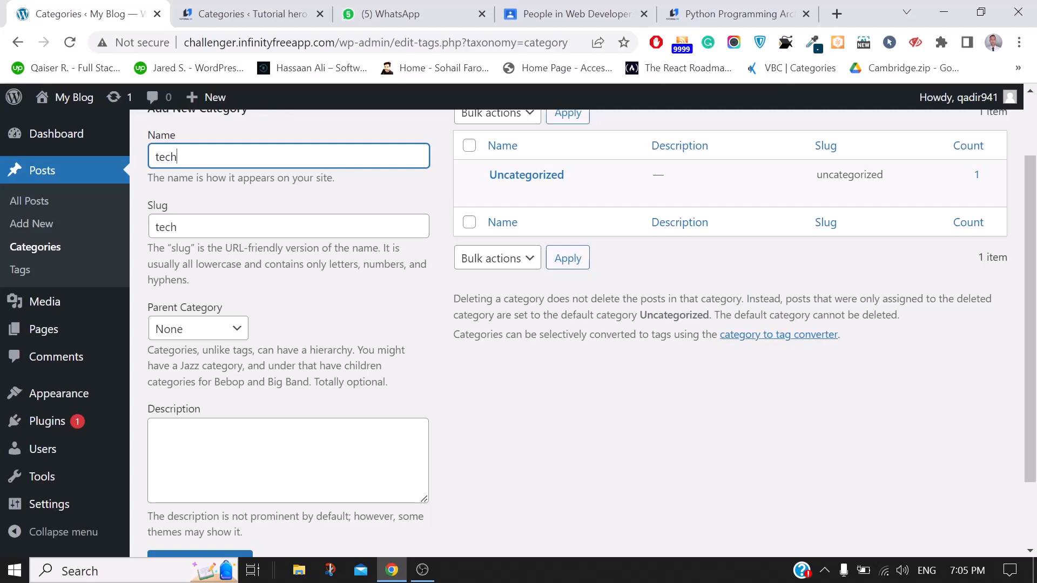
pyautogui.click(292, 285)
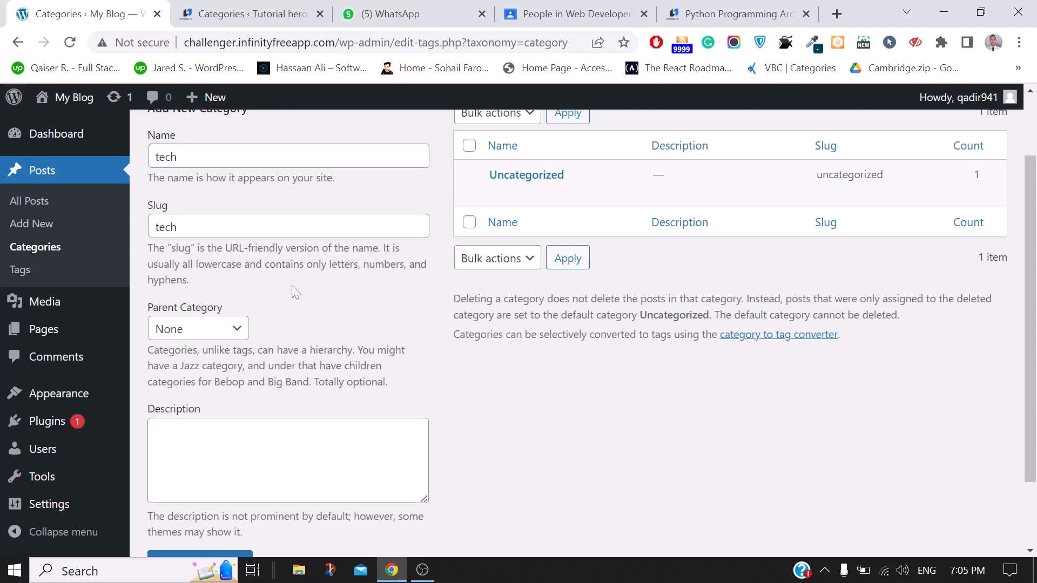
pyautogui.click(226, 340)
pyautogui.click(287, 323)
pyautogui.click(207, 338)
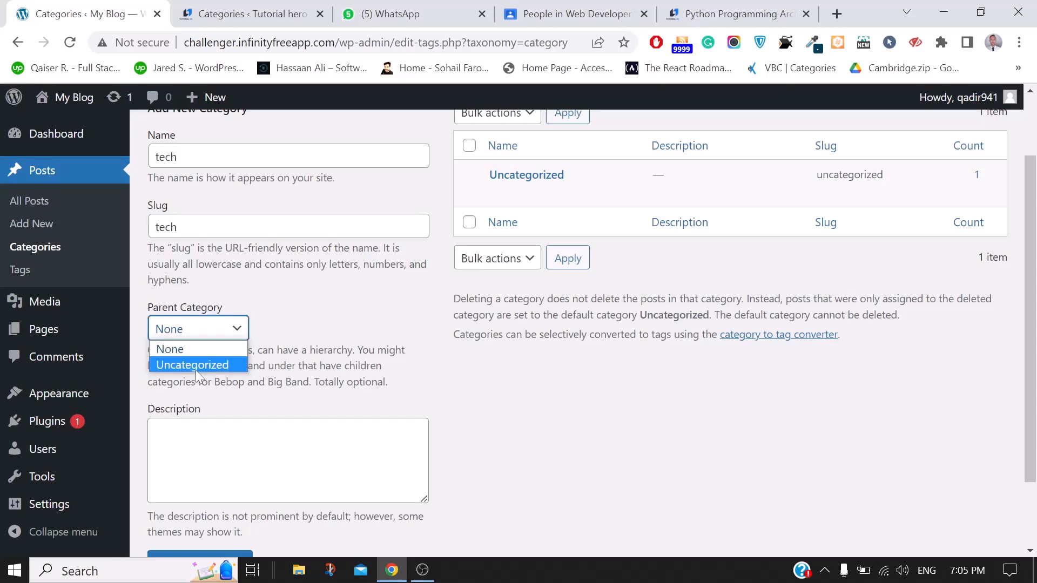
pyautogui.click(338, 317)
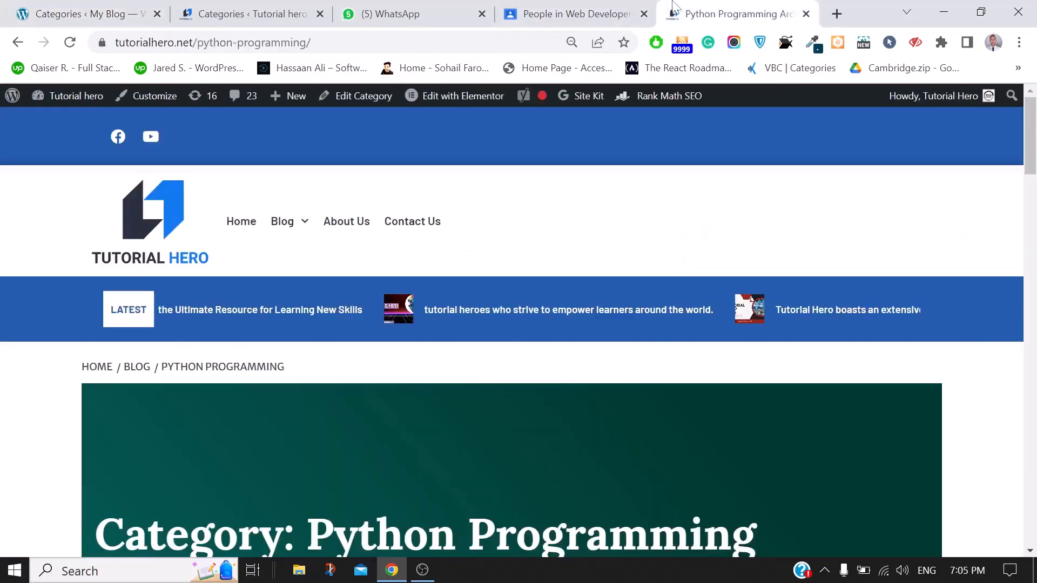
pyautogui.click(674, 6)
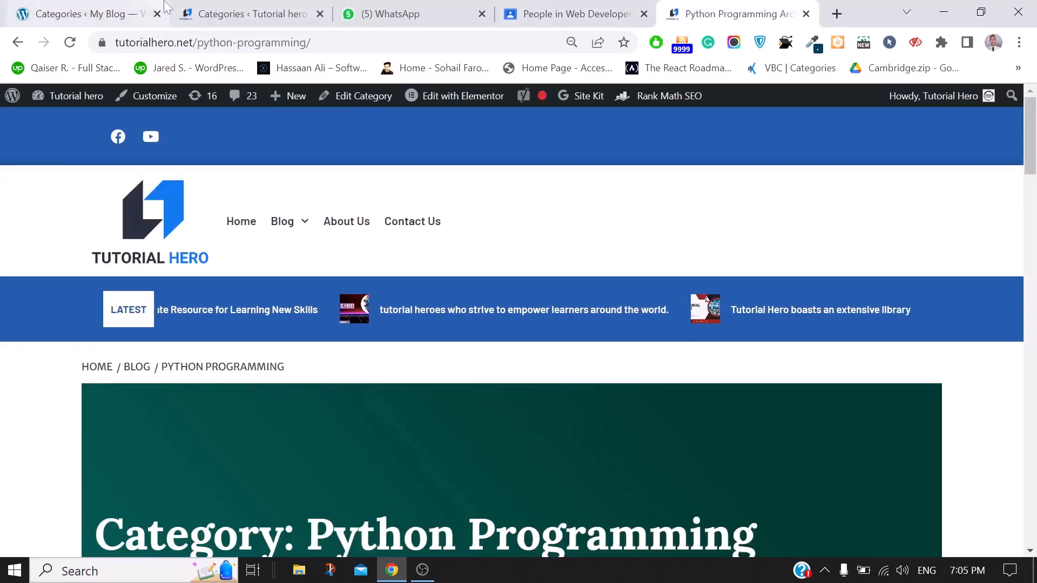
pyautogui.click(86, 13)
pyautogui.scroll(-2, 415, 396)
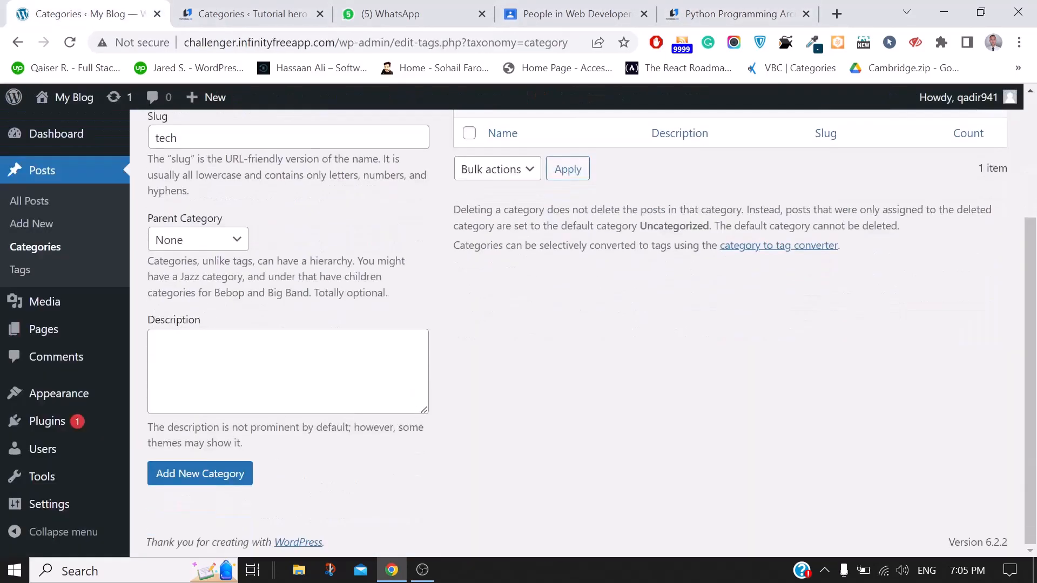
# Enter 'this category is related to tech' as the description, correcting a stray letter
pyautogui.click(414, 395)
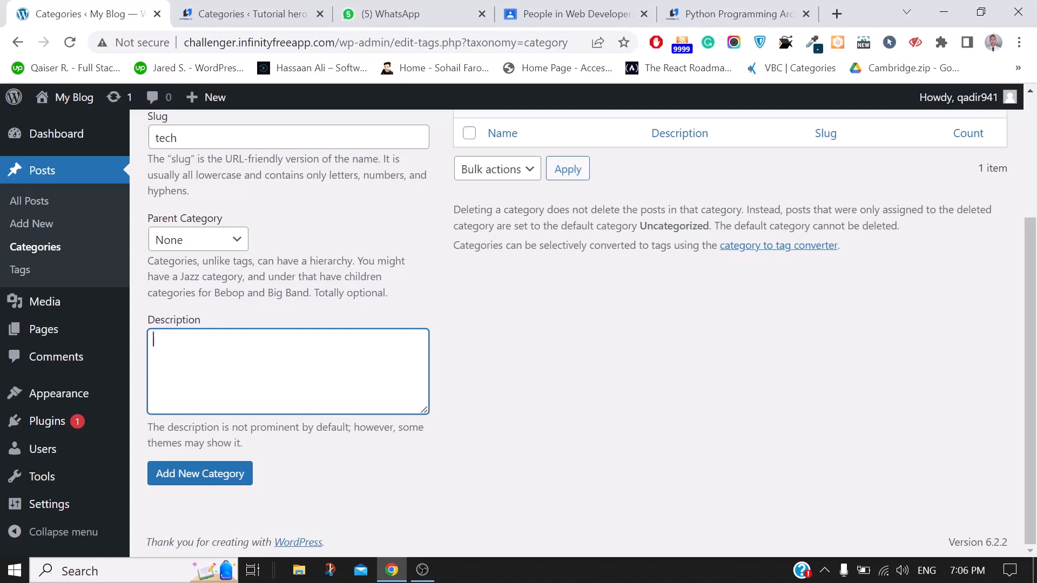
pyautogui.write('this category is related to r')
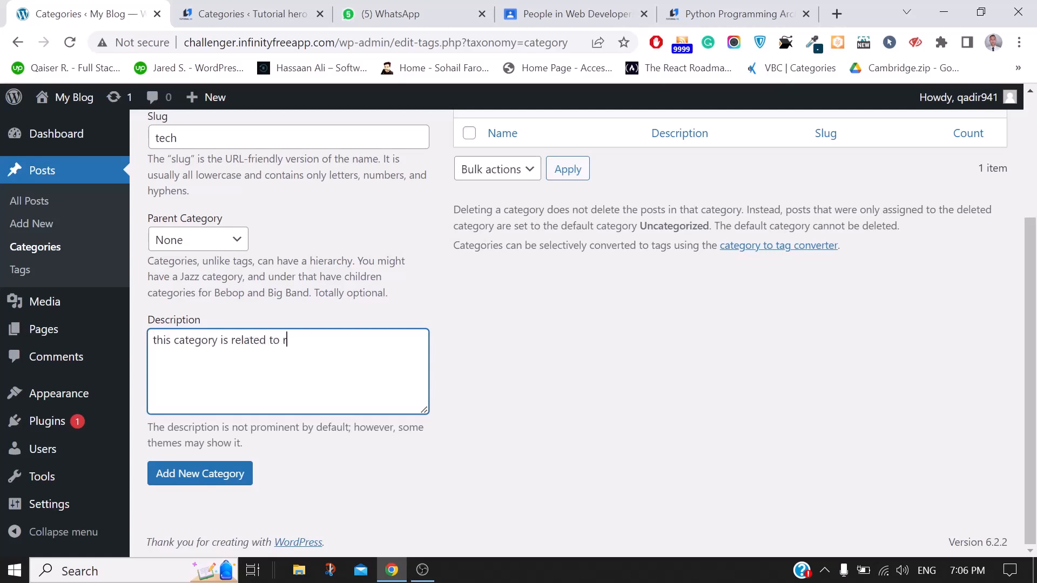
pyautogui.press('BackSpace')
pyautogui.write('tech')
pyautogui.scroll(1, 577, 333)
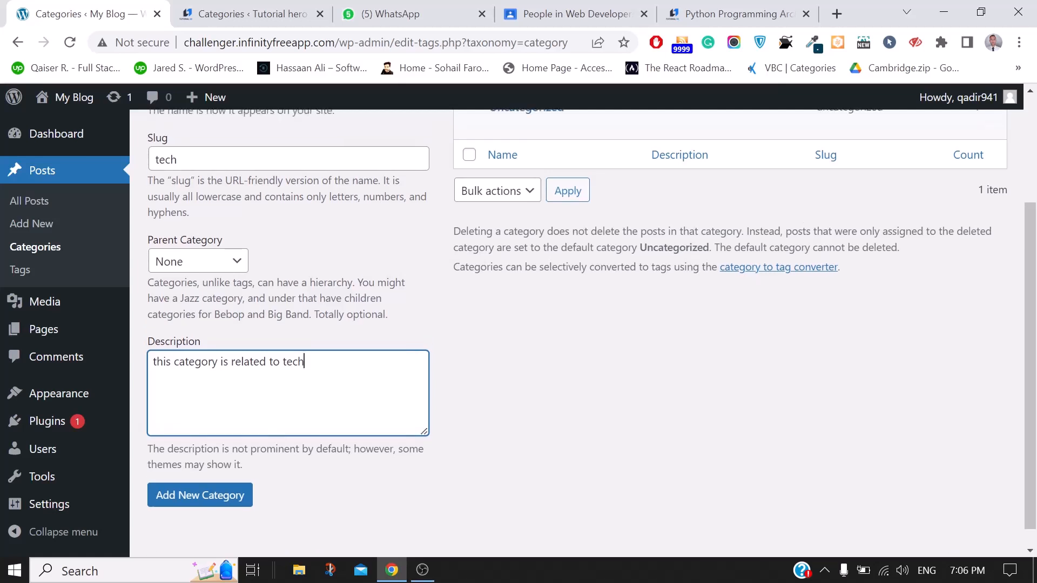
pyautogui.scroll(3, 317, 378)
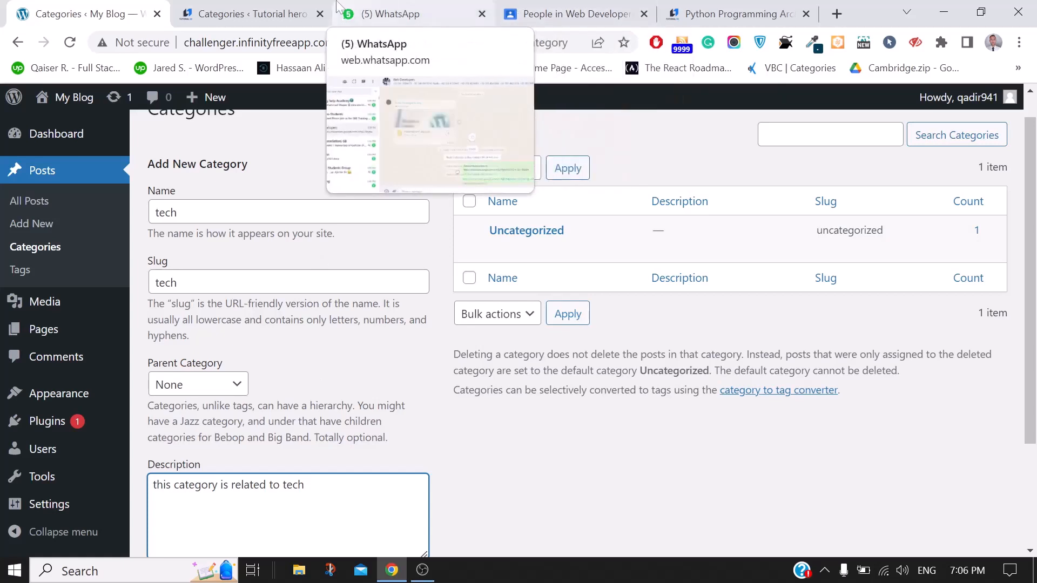
pyautogui.click(288, 6)
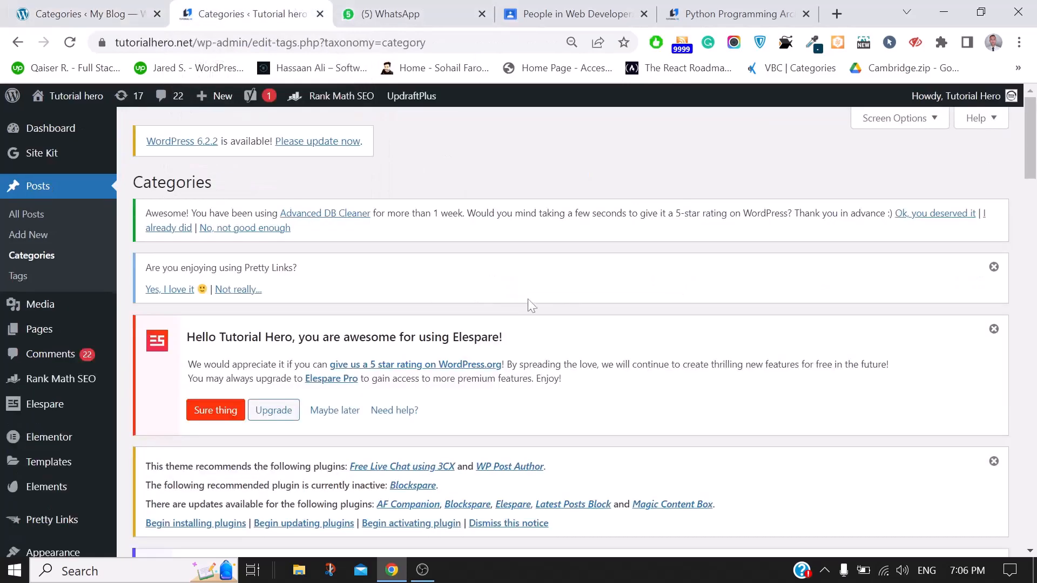
pyautogui.scroll(-5, 527, 300)
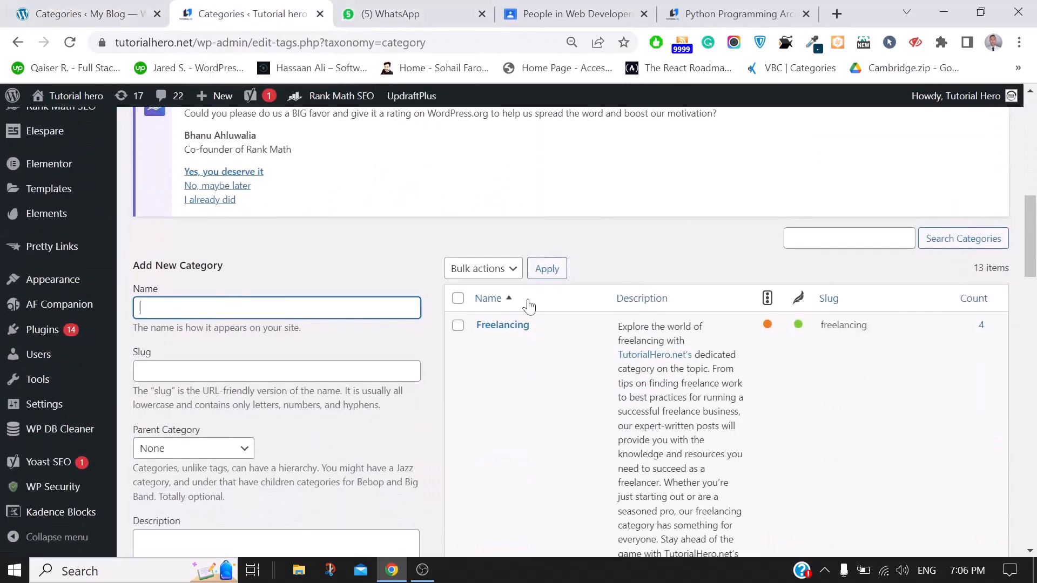
pyautogui.scroll(-2, 529, 306)
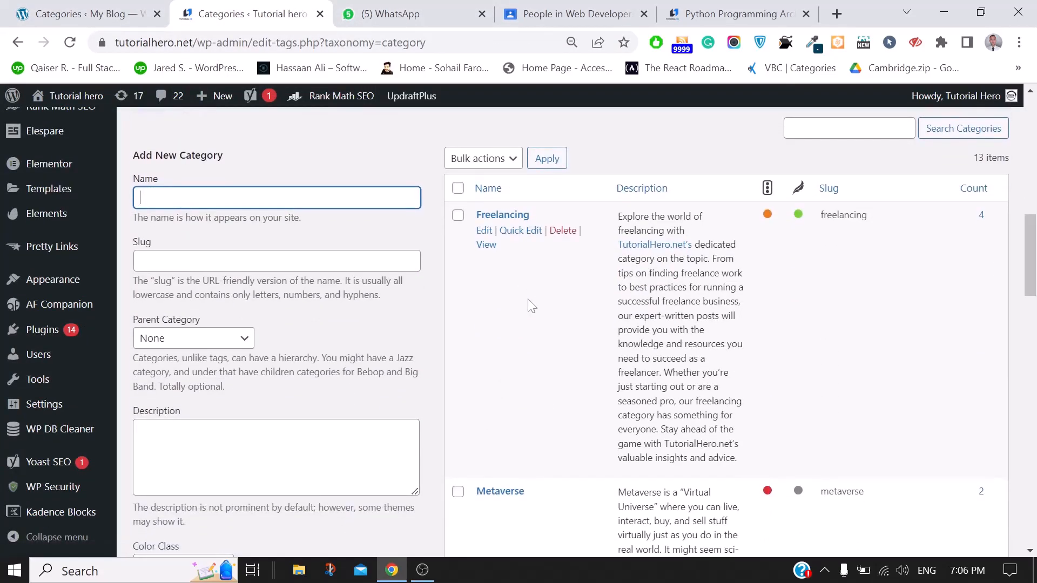
pyautogui.click(484, 232)
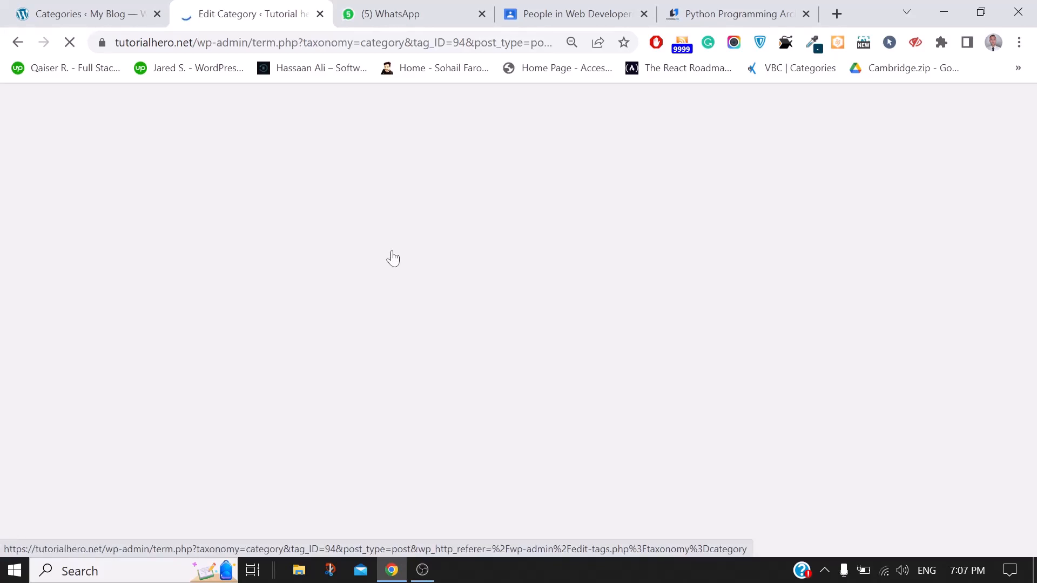
pyautogui.click(43, 8)
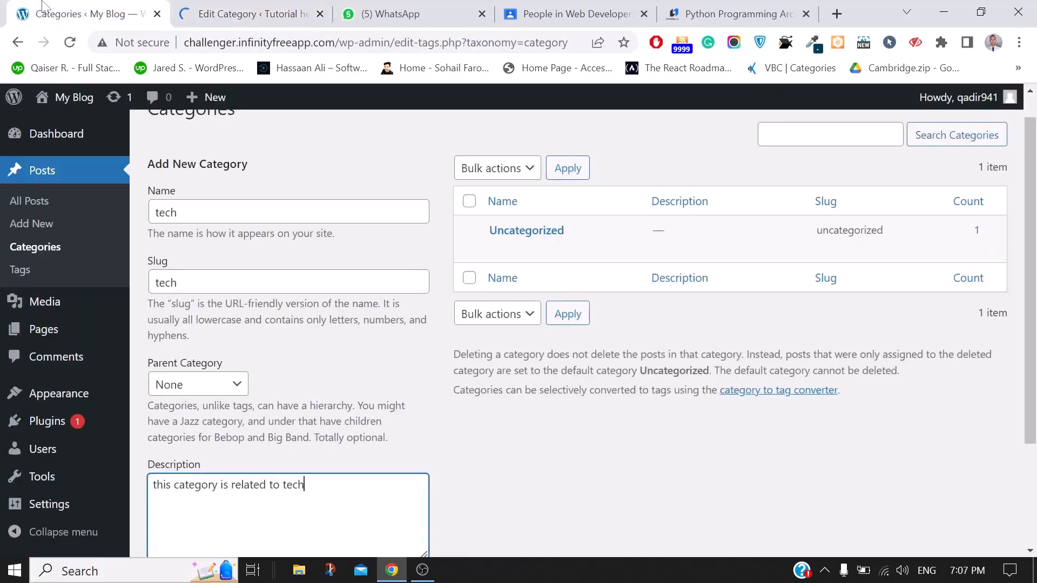
pyautogui.click(265, 7)
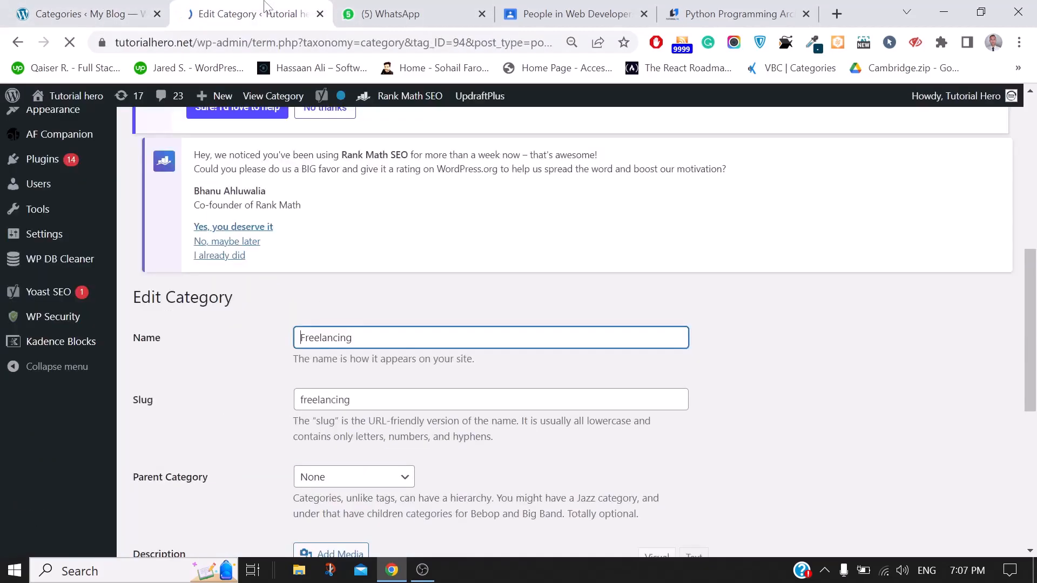
pyautogui.scroll(-5, 667, 280)
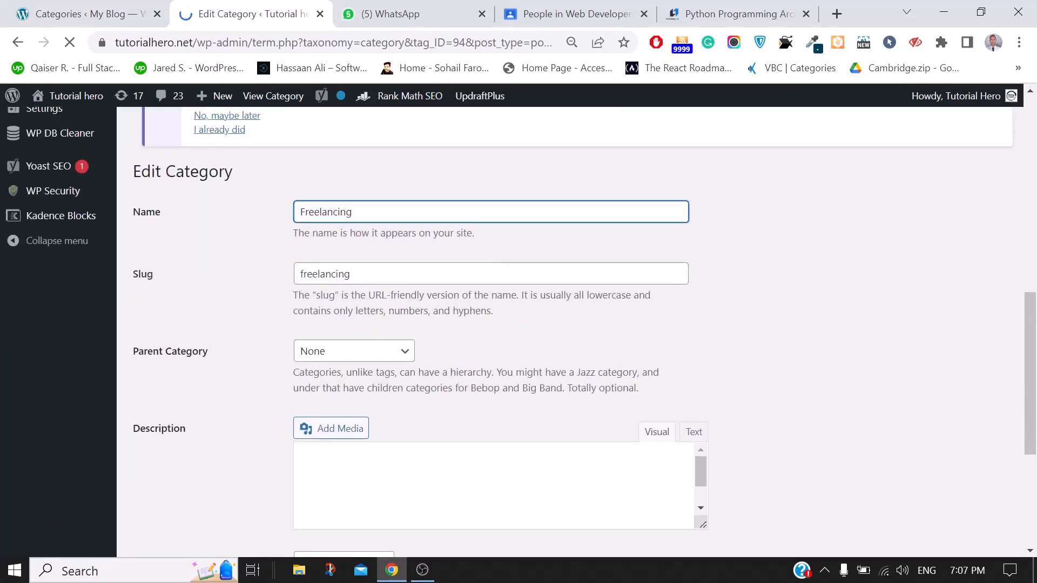
pyautogui.scroll(-3, 498, 343)
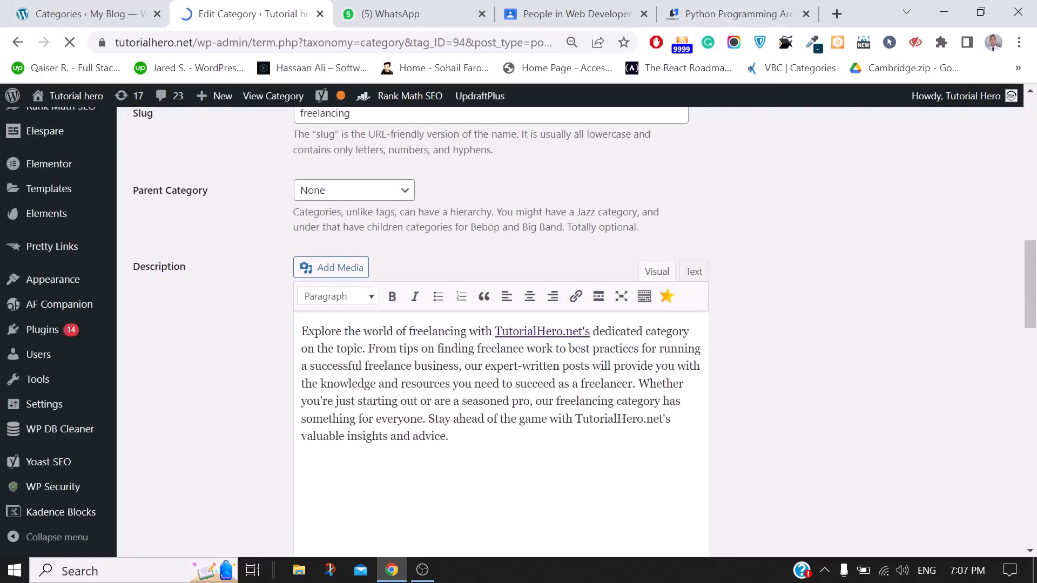
pyautogui.scroll(2, 534, 264)
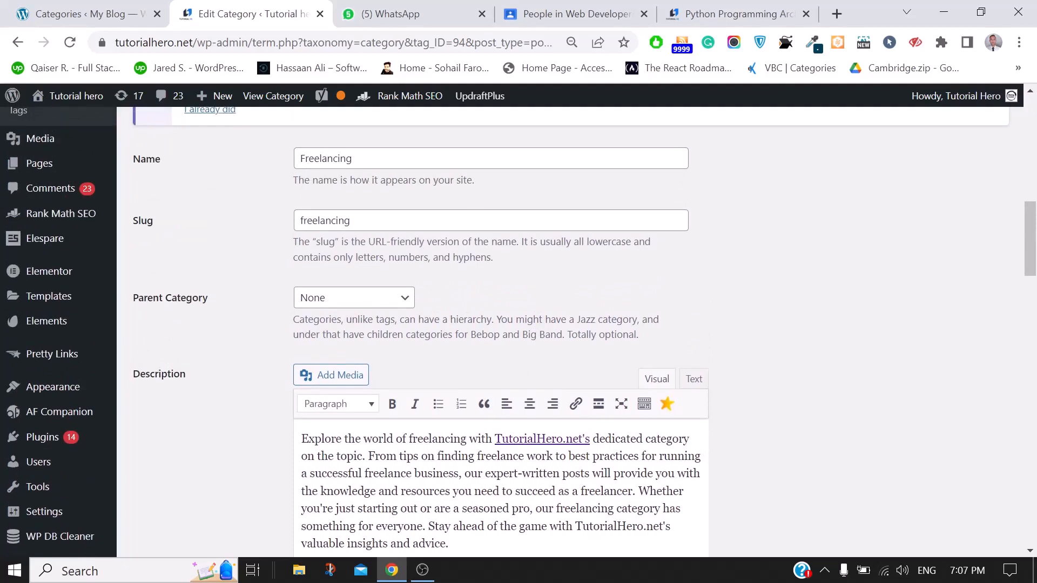
pyautogui.click(1, 2)
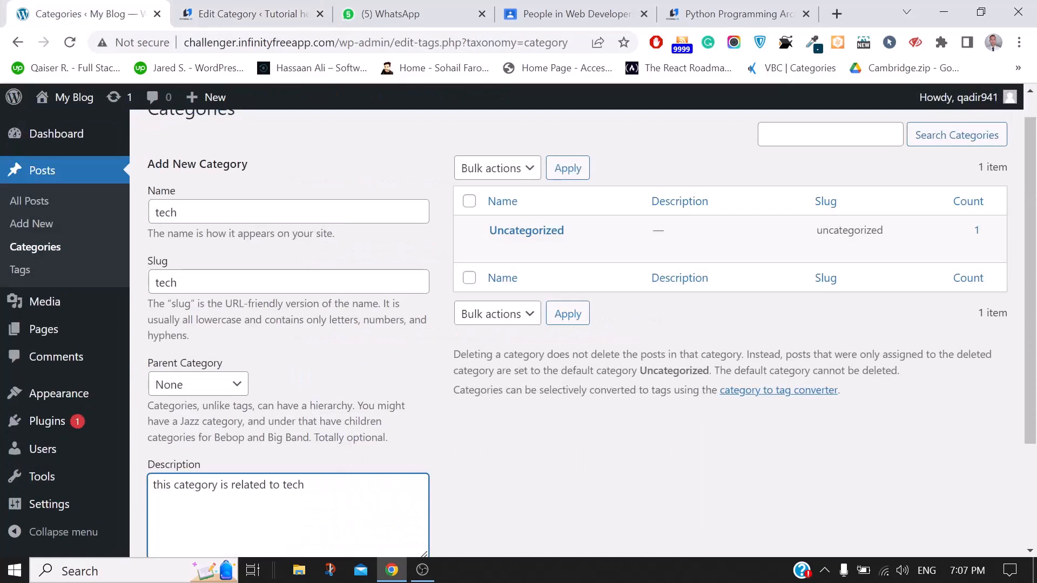
# Save the tech category with Add New Category so it appears beside Uncategorized
pyautogui.click(177, 213)
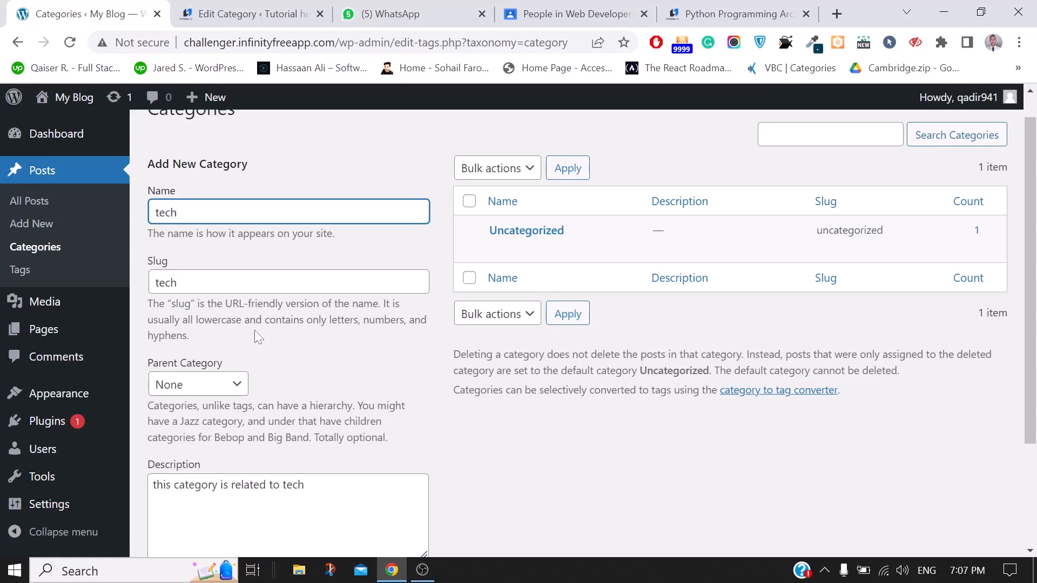
pyautogui.scroll(-2, 255, 331)
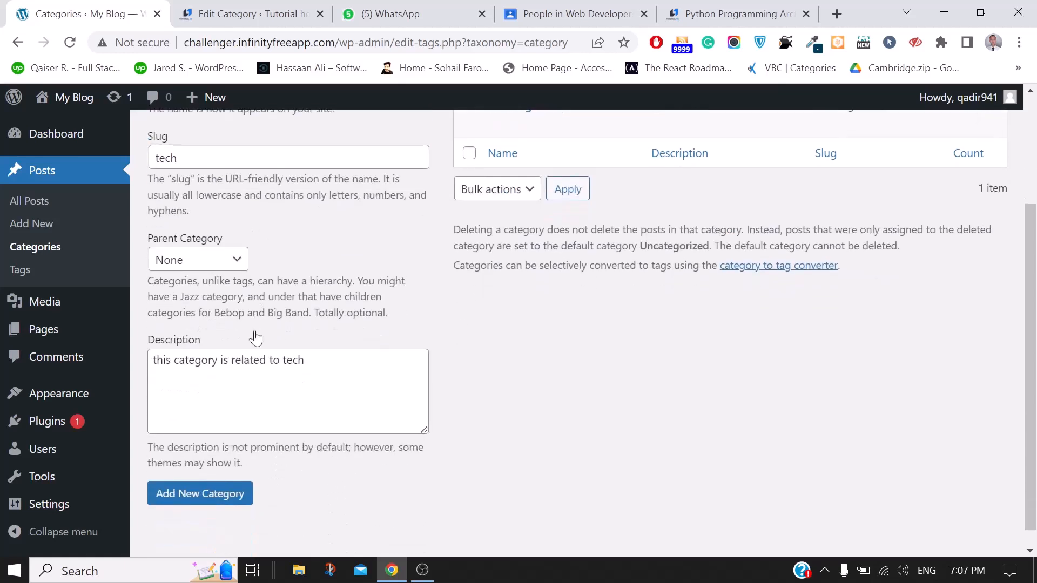
pyautogui.scroll(2, 256, 338)
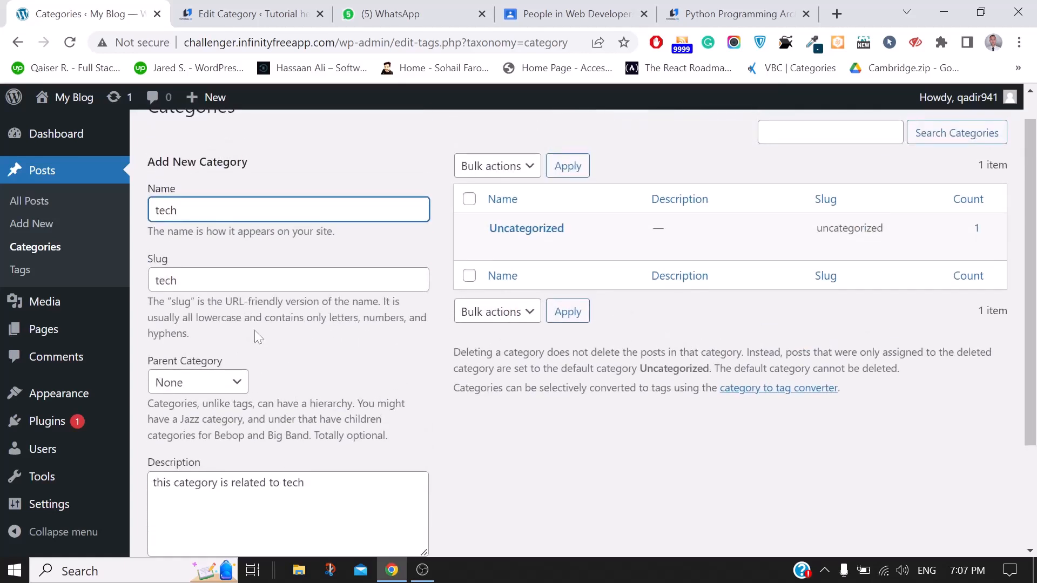
pyautogui.scroll(-2, 255, 331)
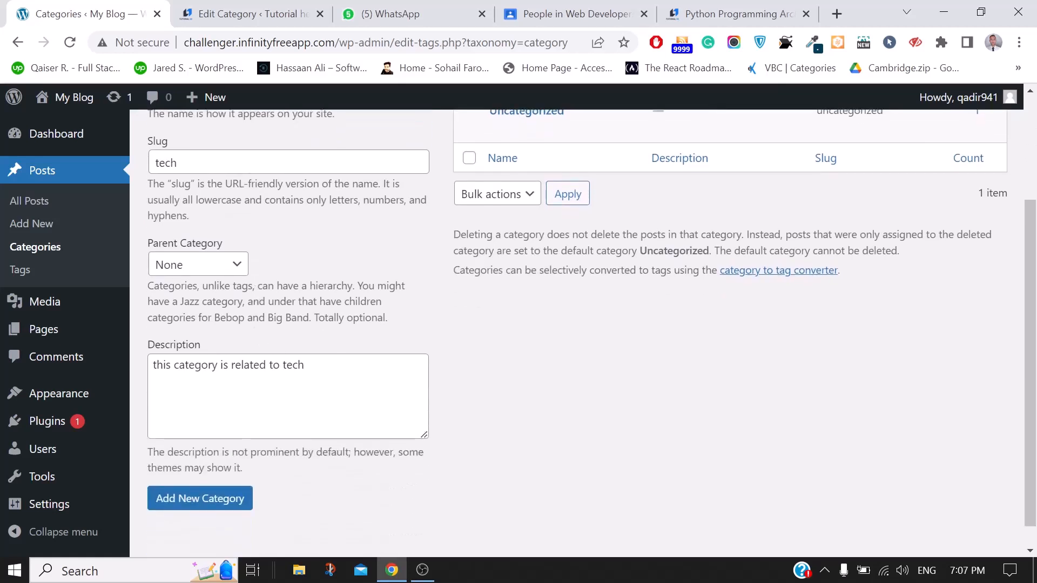
pyautogui.click(197, 502)
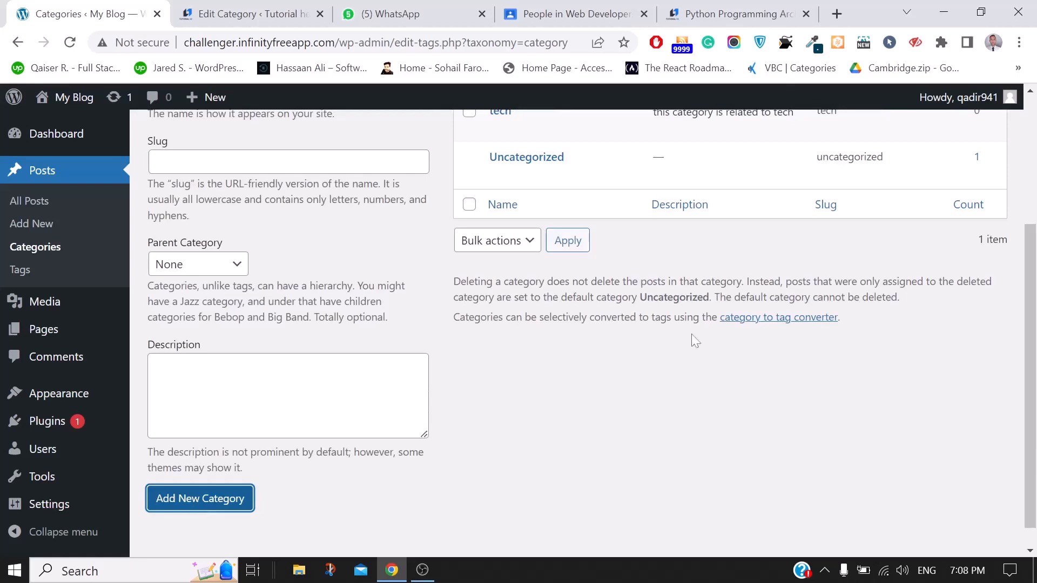
pyautogui.scroll(2, 692, 334)
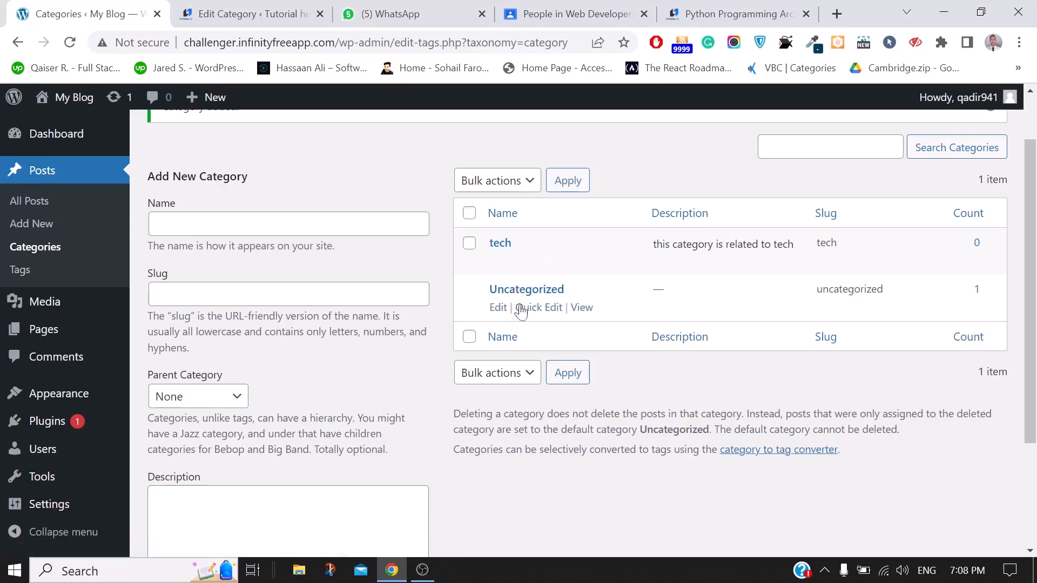
pyautogui.moveTo(71, 322)
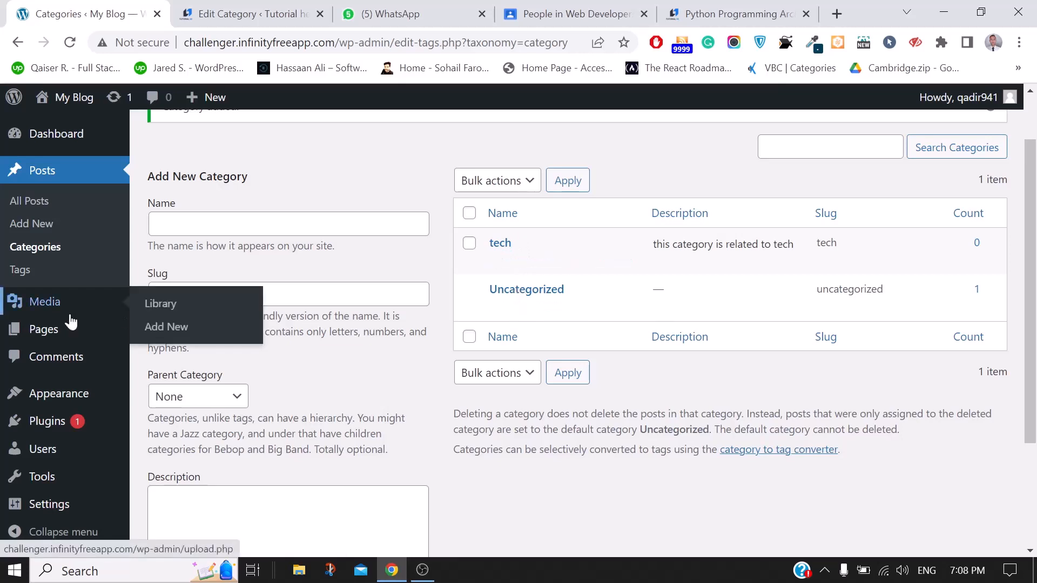
# Open My Blog's All Posts list showing Hello world!, leaving bulk actions and Screen Options closed
pyautogui.click(33, 212)
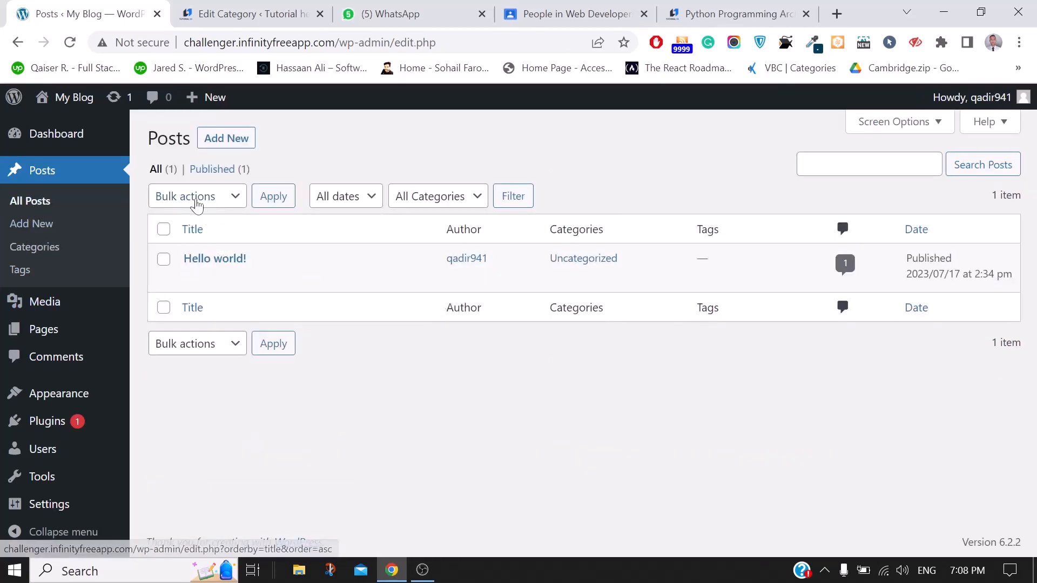
pyautogui.click(196, 200)
pyautogui.click(203, 386)
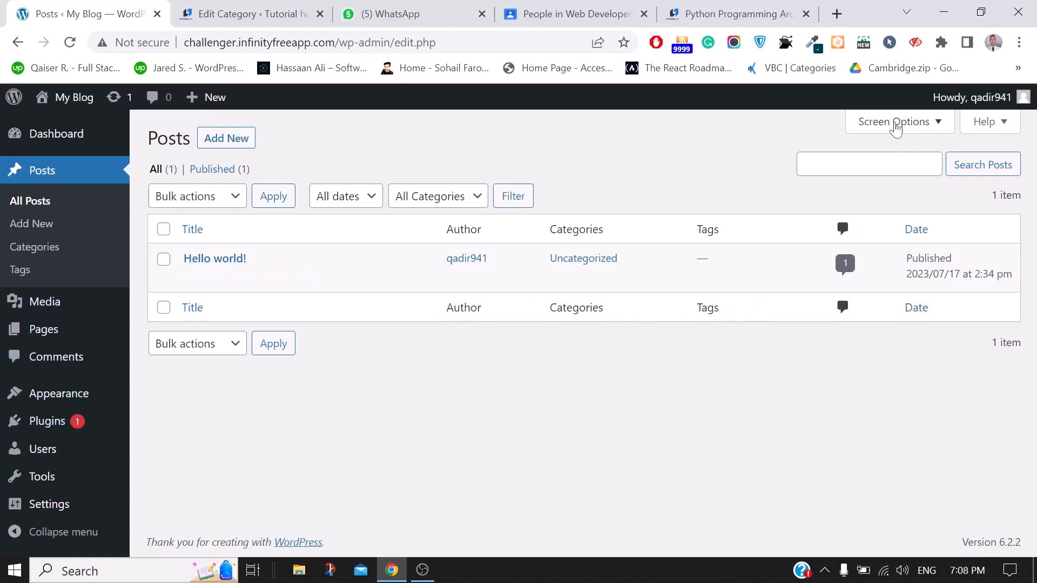
pyautogui.click(892, 121)
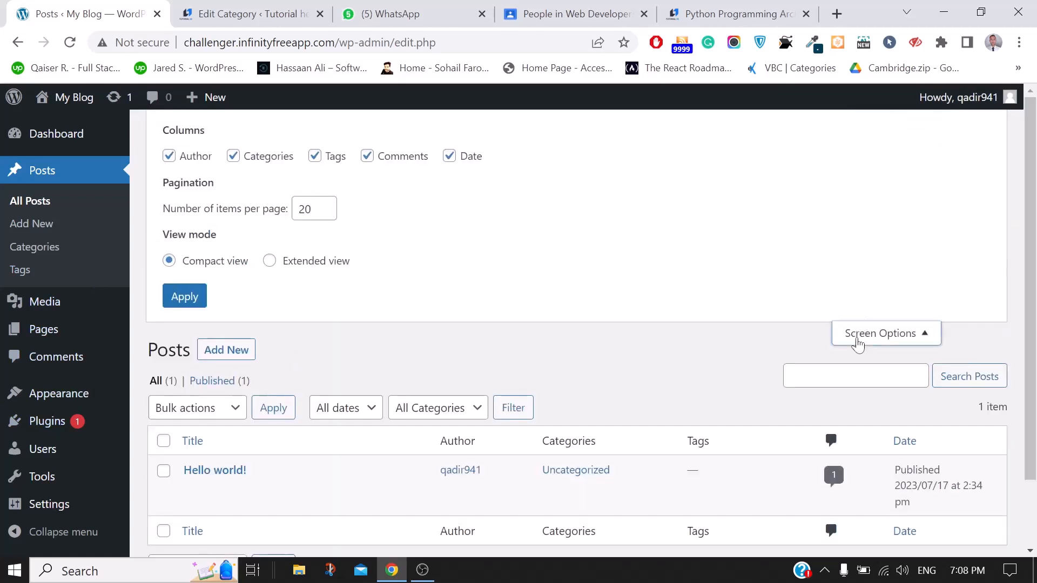
pyautogui.click(861, 339)
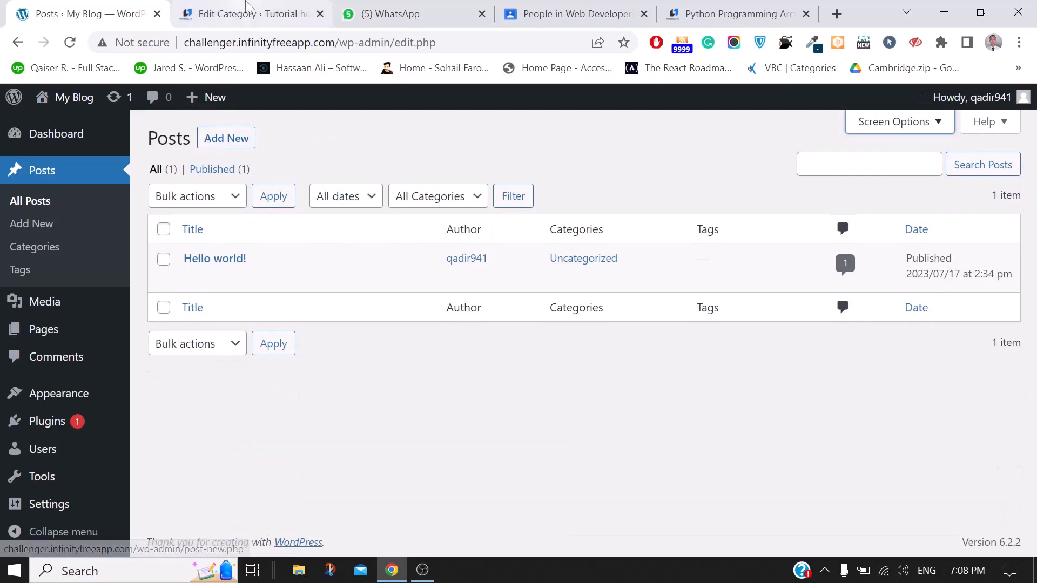
# Switch to the Tutorial hero admin and open its All Posts list of 156 posts
pyautogui.click(246, 11)
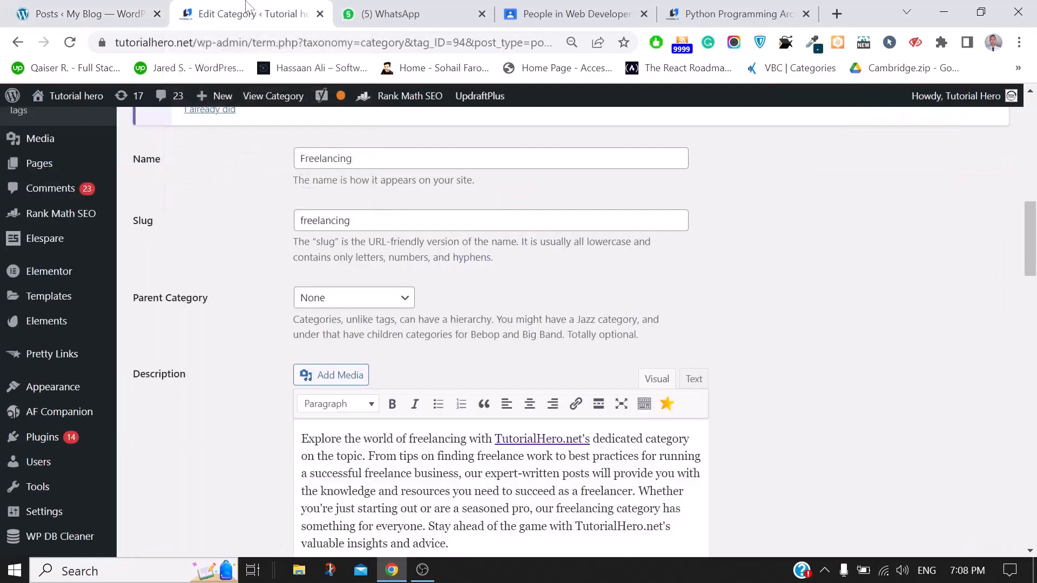
pyautogui.moveTo(2, 366)
pyautogui.scroll(10, 21, 270)
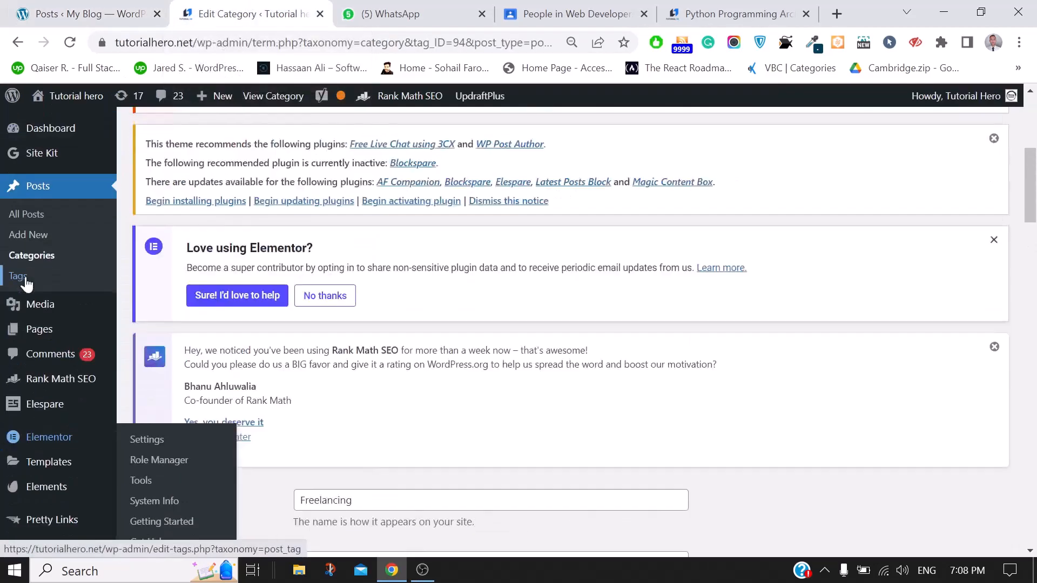
pyautogui.click(27, 215)
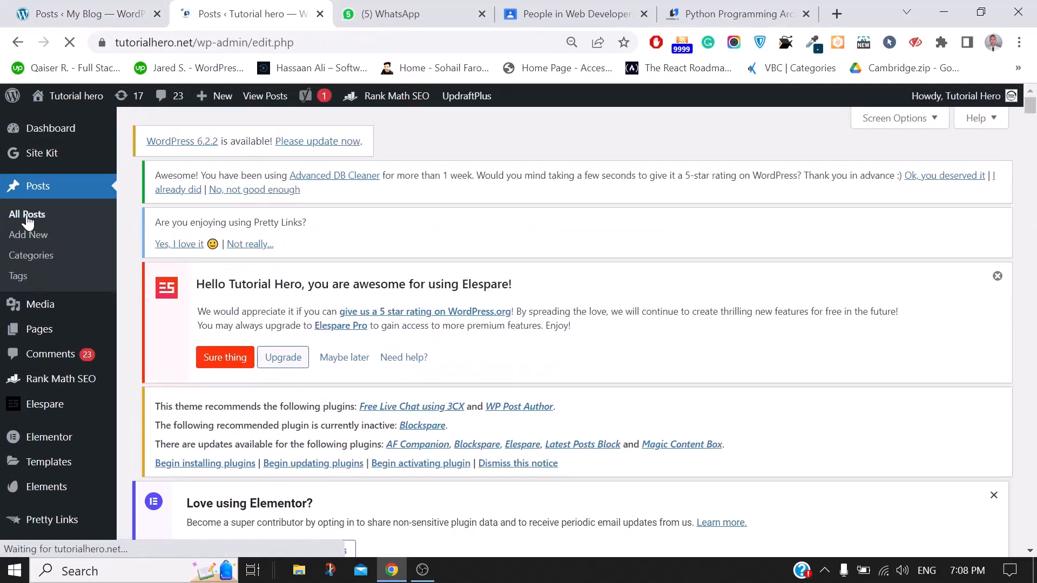
pyautogui.scroll(-3, 599, 296)
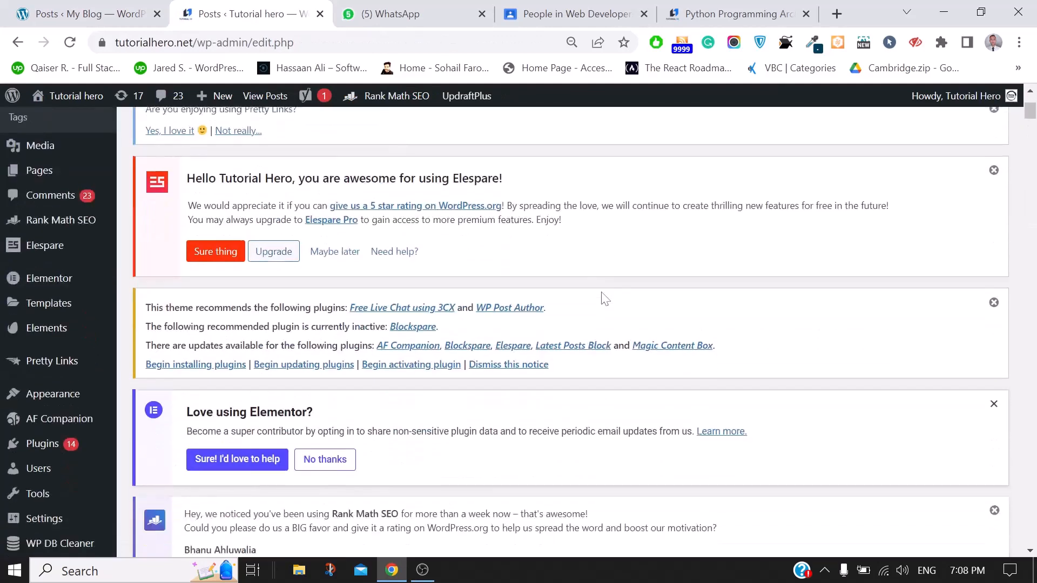
pyautogui.scroll(-7, 603, 297)
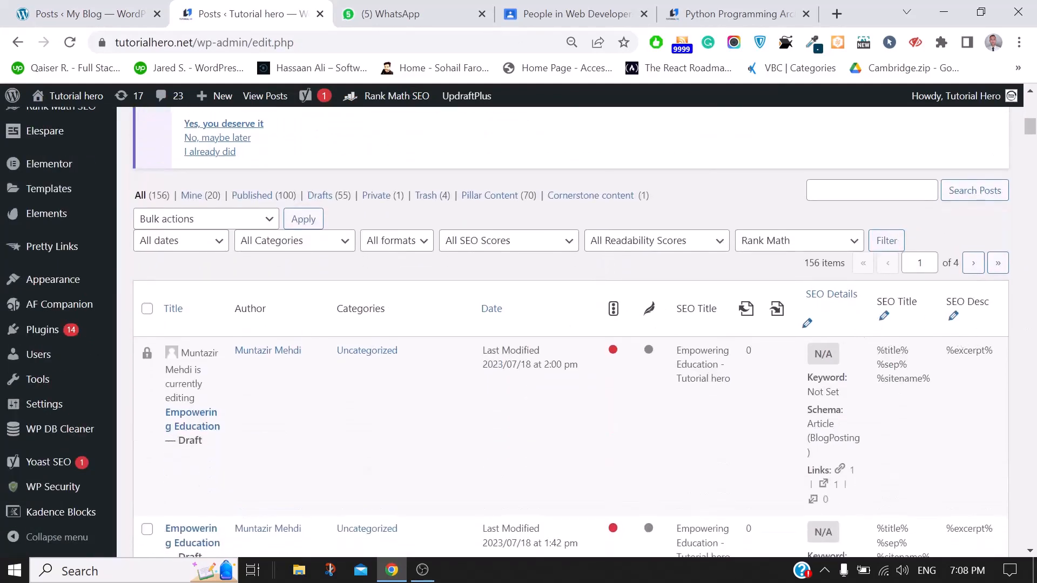
pyautogui.scroll(5, 655, 324)
pyautogui.scroll(6, 962, 306)
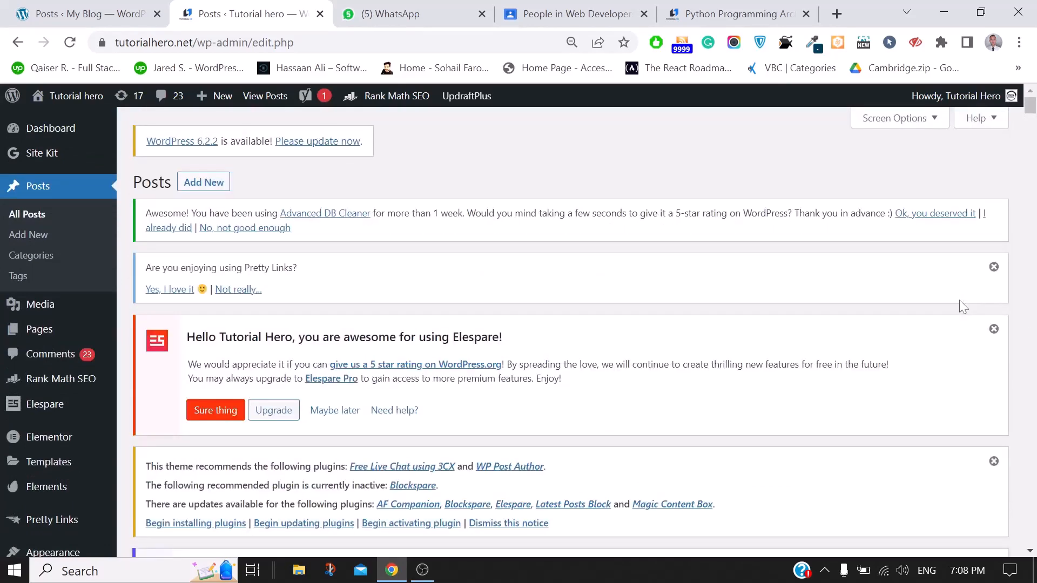
# In Screen Options, uncheck the SEO score, Readability, SEO Title, internal-links, SEO Details and SEO Desc columns
pyautogui.click(915, 122)
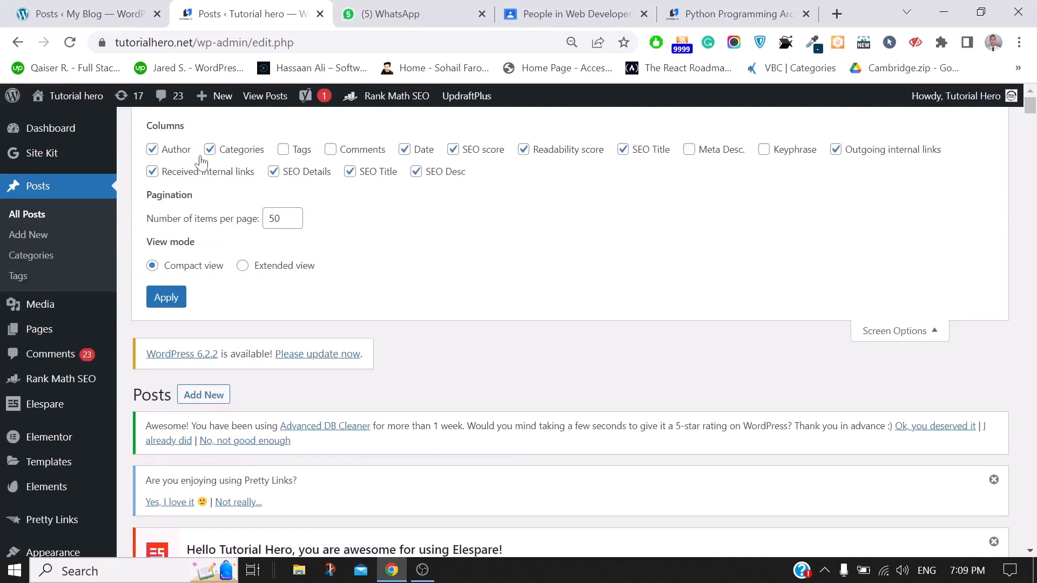
pyautogui.click(455, 152)
pyautogui.click(523, 151)
pyautogui.click(623, 151)
pyautogui.click(843, 153)
pyautogui.click(154, 172)
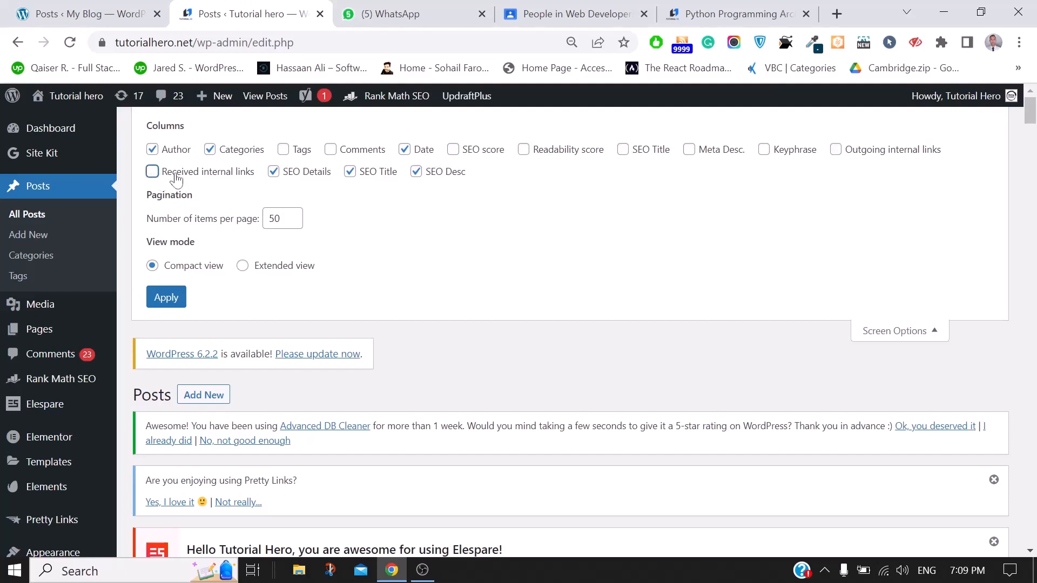
pyautogui.click(275, 172)
pyautogui.click(350, 172)
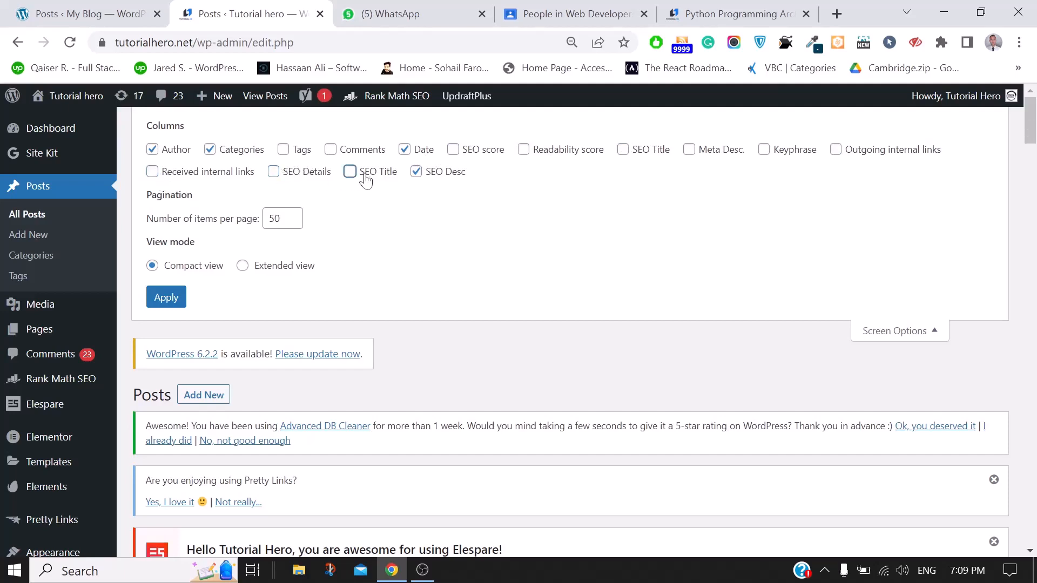
pyautogui.click(417, 172)
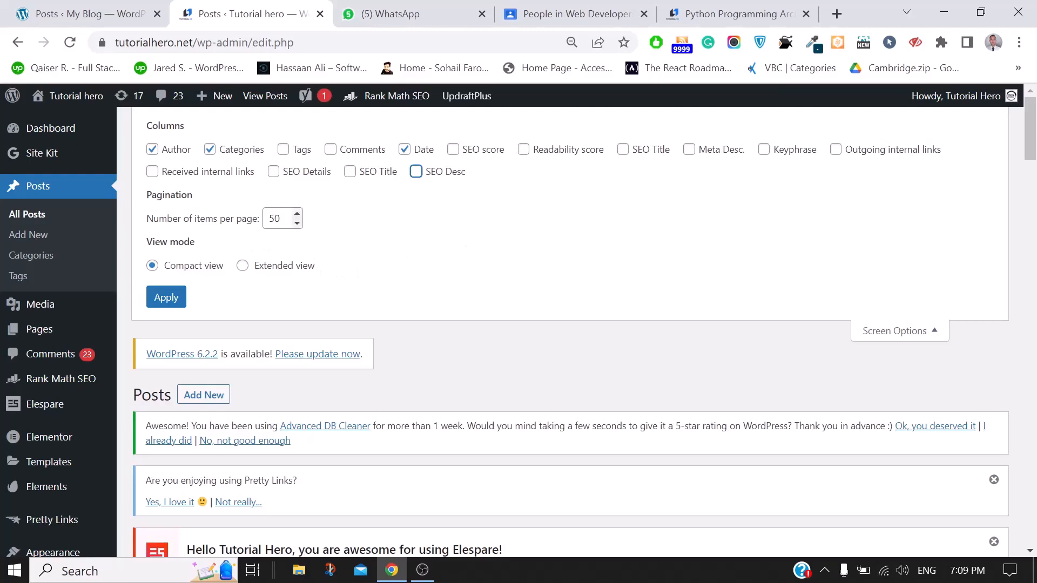
# Apply the column changes to the Tutorial hero posts list, then go to the My Blog tab
pyautogui.scroll(-15, 983, 344)
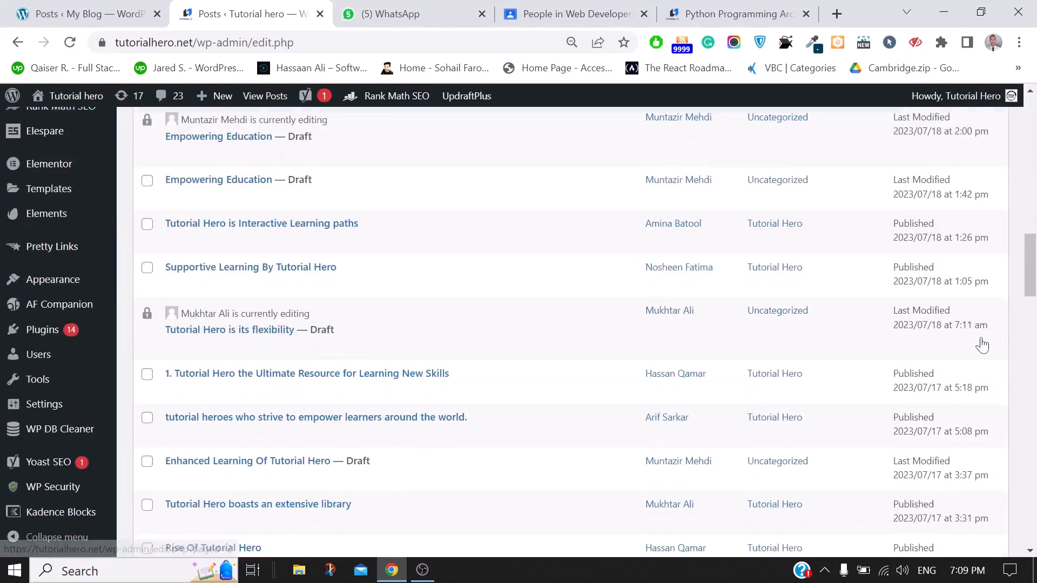
pyautogui.scroll(-13, 983, 344)
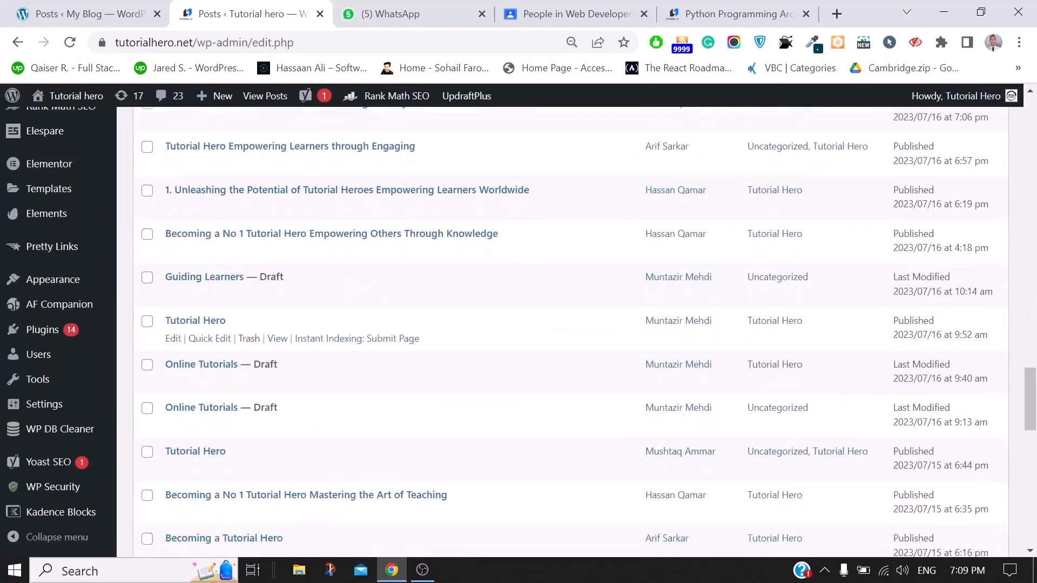
pyautogui.scroll(15, 983, 344)
pyautogui.scroll(15, 983, 344)
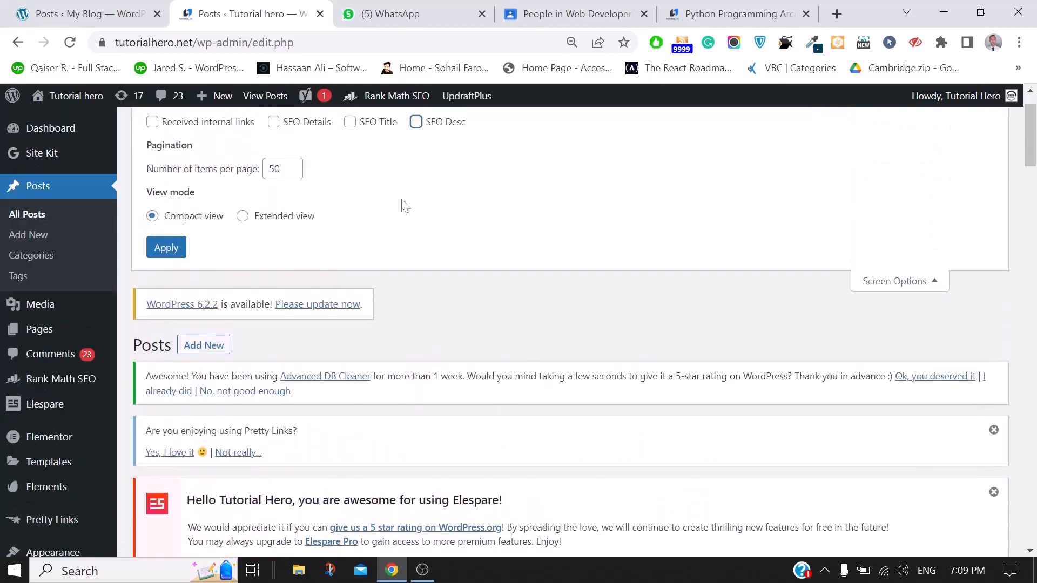
pyautogui.click(160, 250)
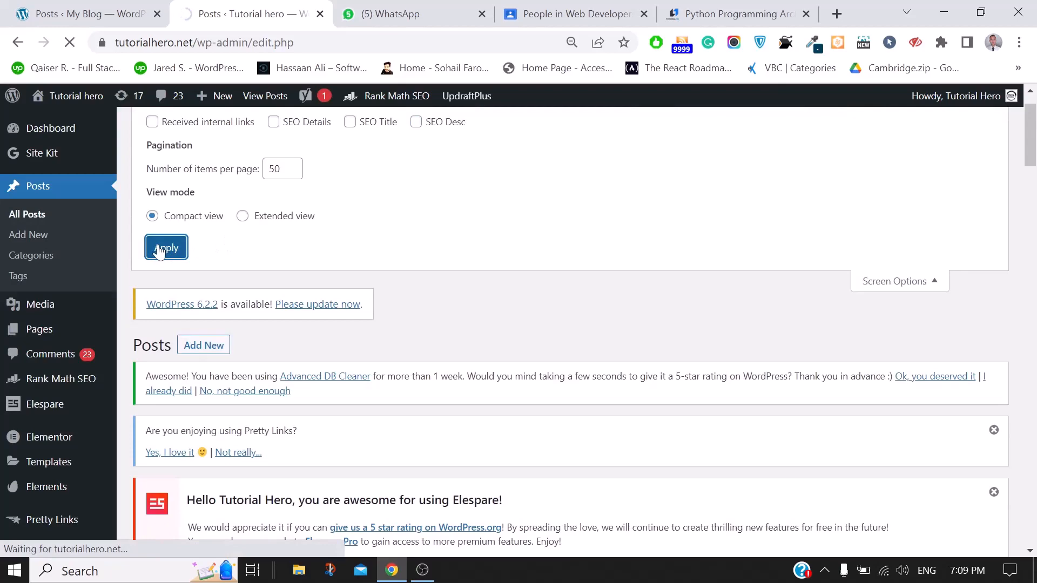
pyautogui.scroll(-15, 912, 373)
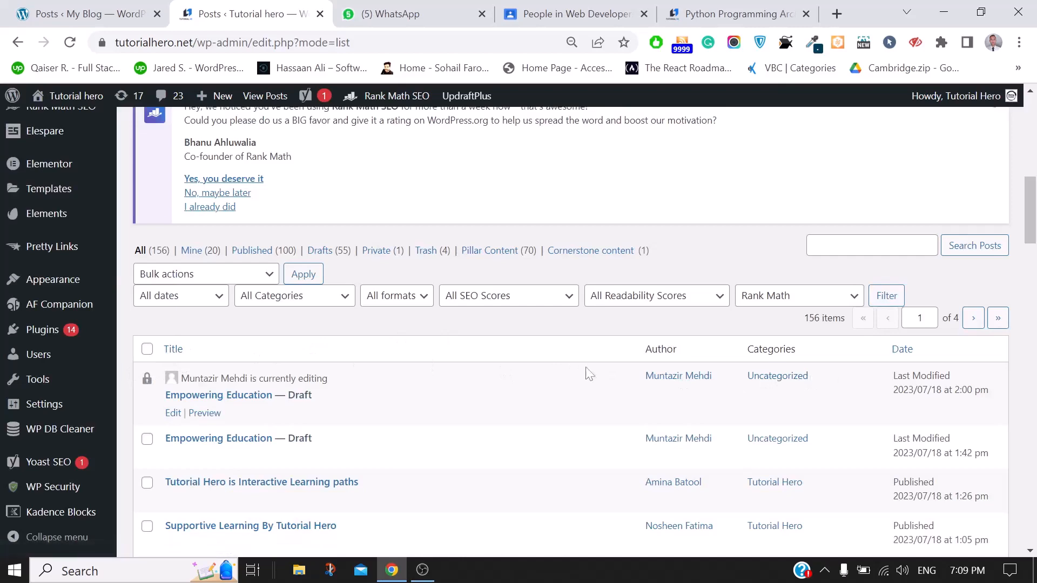
pyautogui.scroll(10, 523, 356)
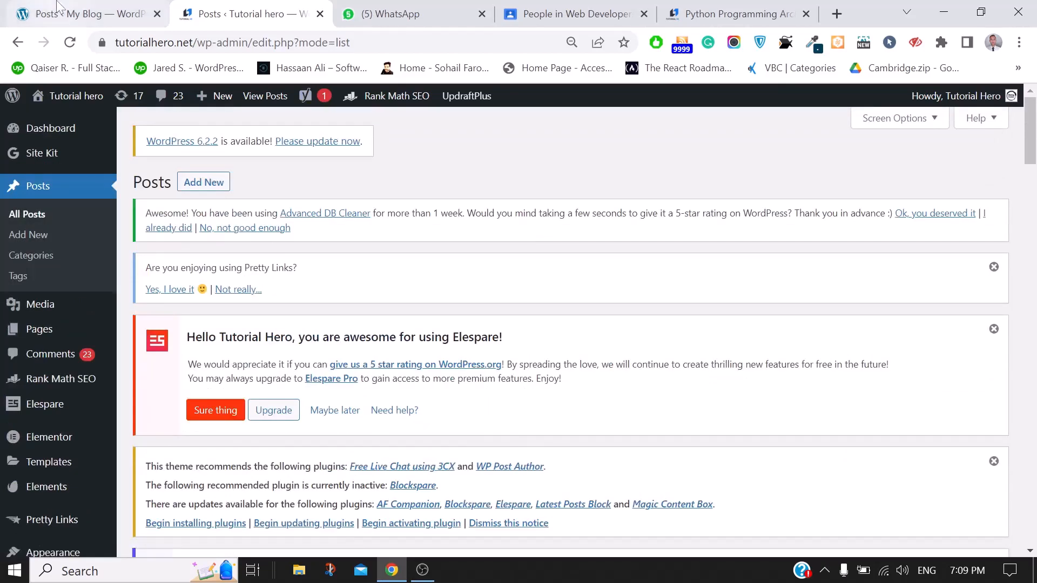
pyautogui.click(58, 9)
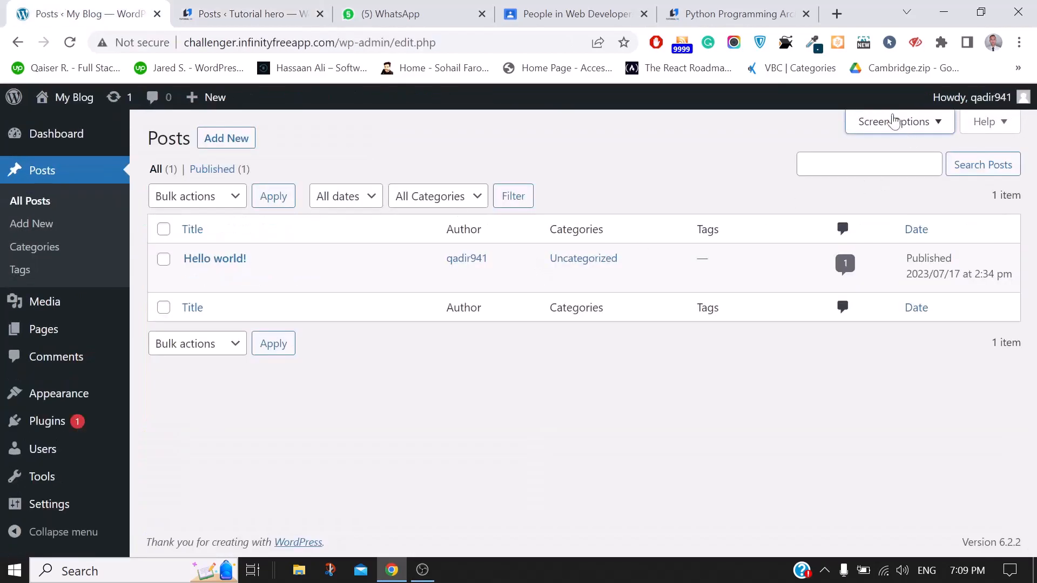
# Uncheck the Comments column in Screen Options and apply it to My Blog's posts list
pyautogui.click(893, 121)
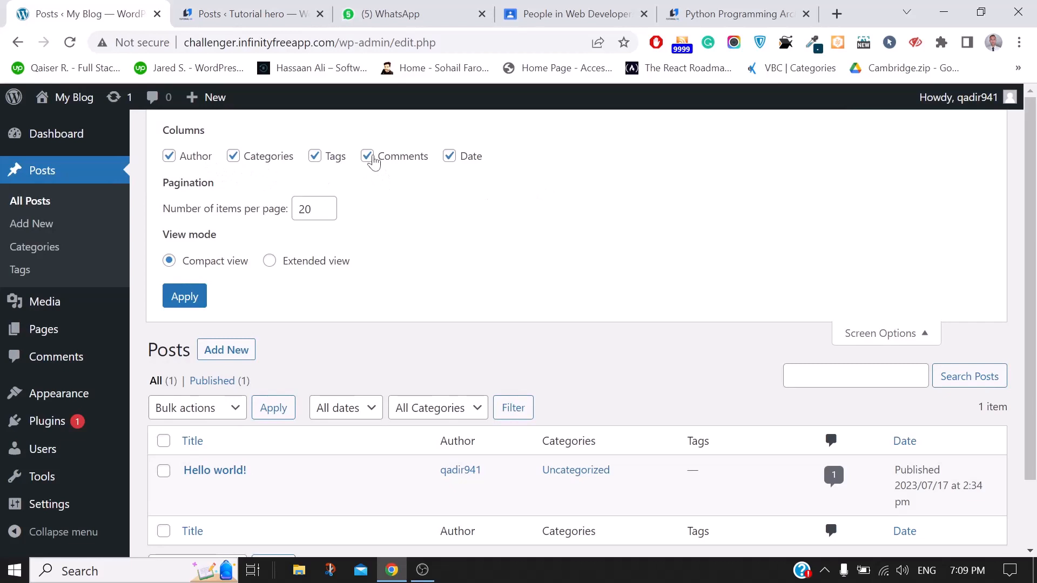
pyautogui.click(367, 156)
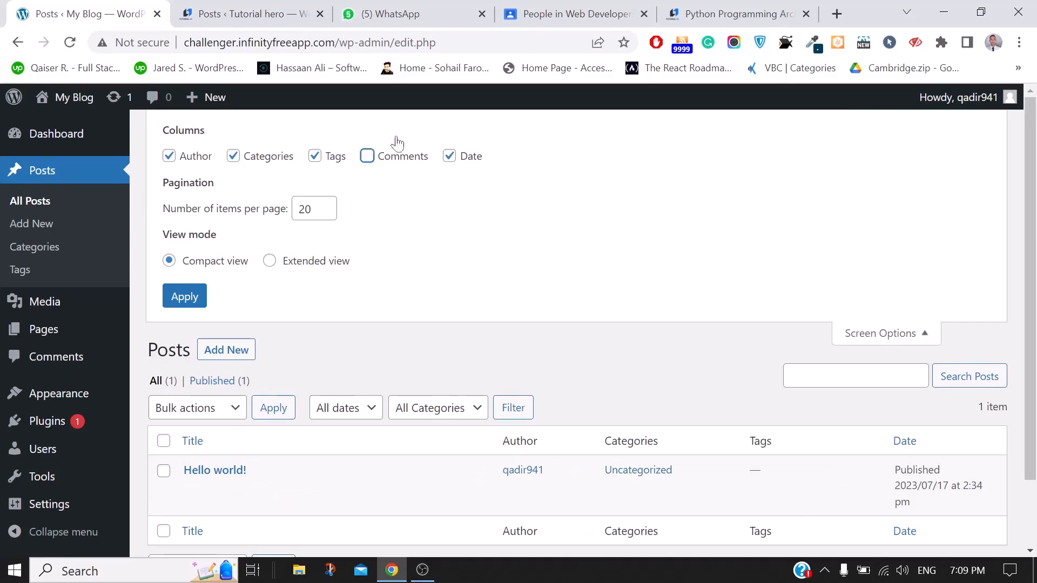
pyautogui.click(368, 156)
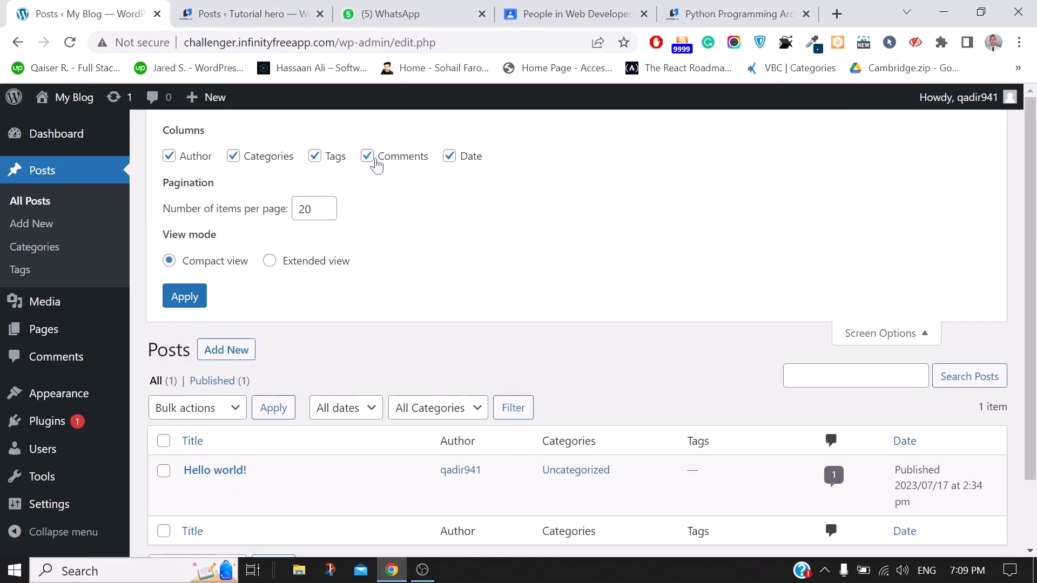
pyautogui.click(367, 157)
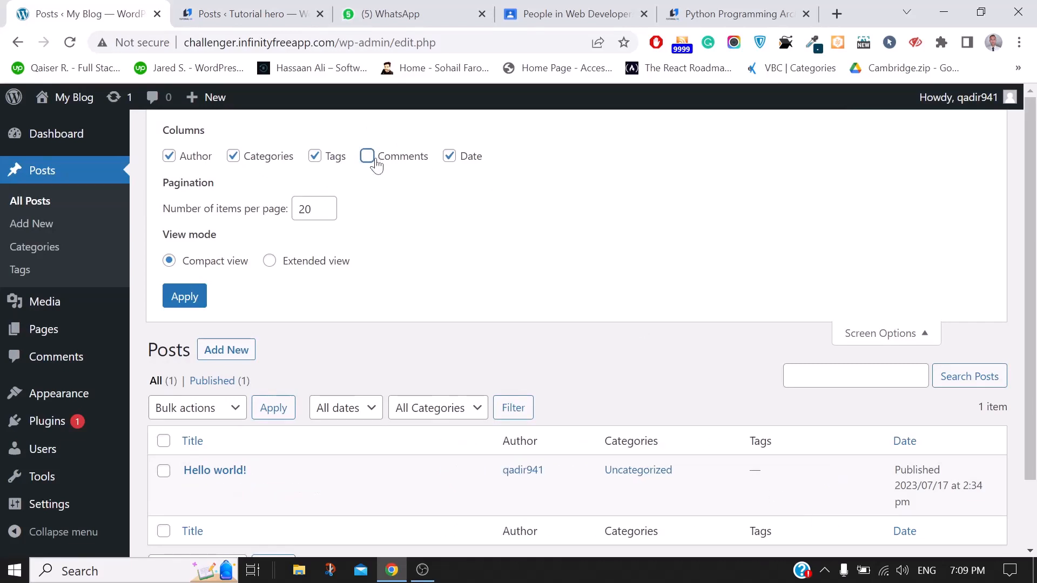
pyautogui.click(168, 309)
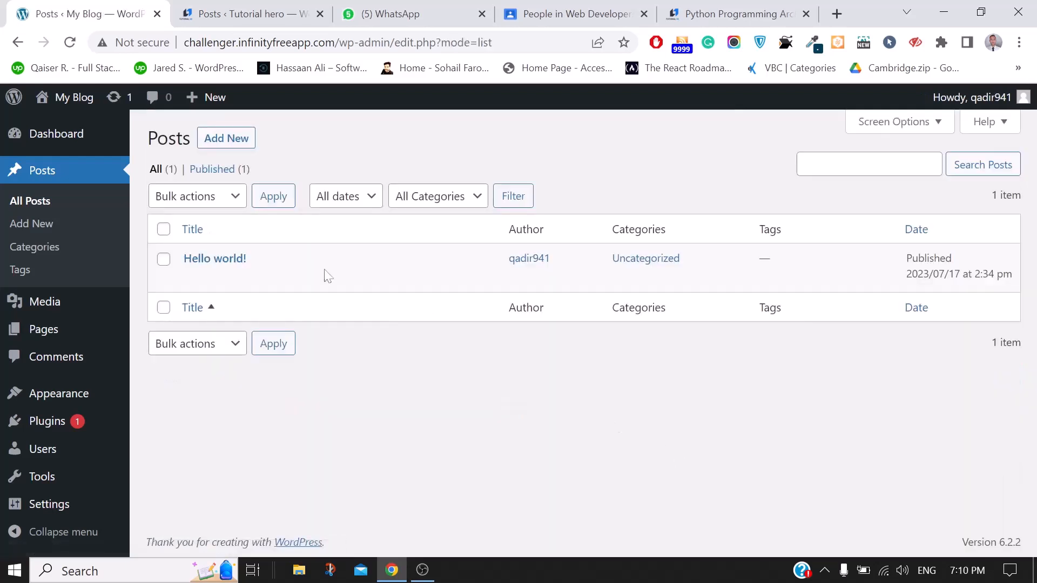
# Quick-edit Hello world!, keep its status Published, and close it without saving changes
pyautogui.moveTo(278, 279)
pyautogui.click(229, 278)
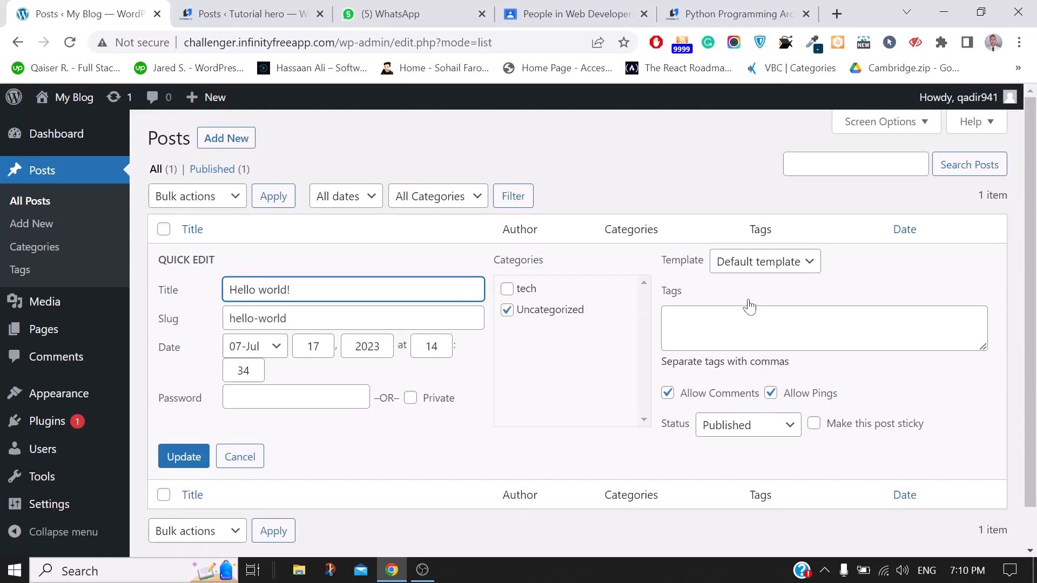
pyautogui.click(244, 456)
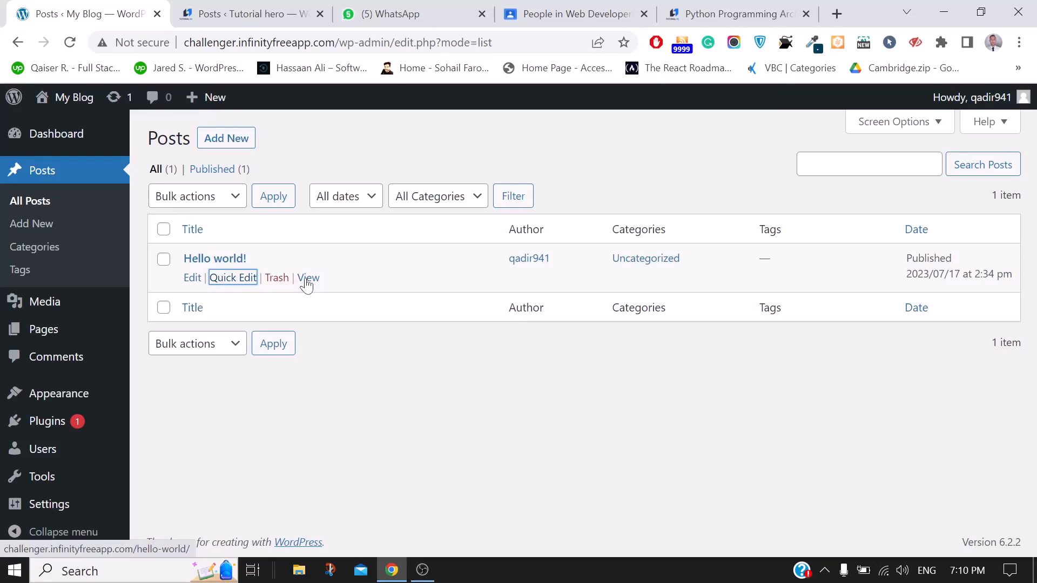
pyautogui.click(230, 278)
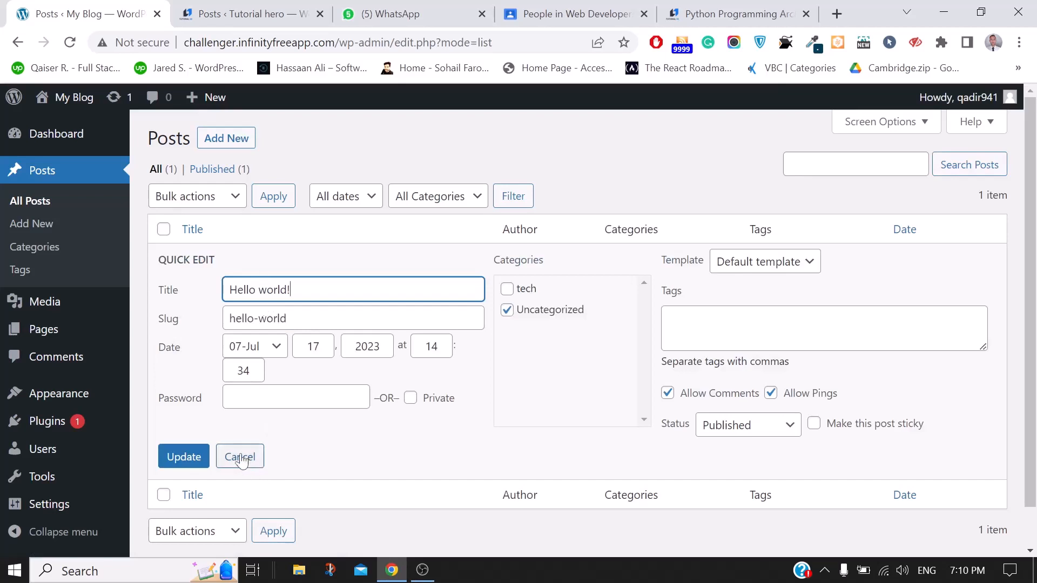
pyautogui.click(762, 432)
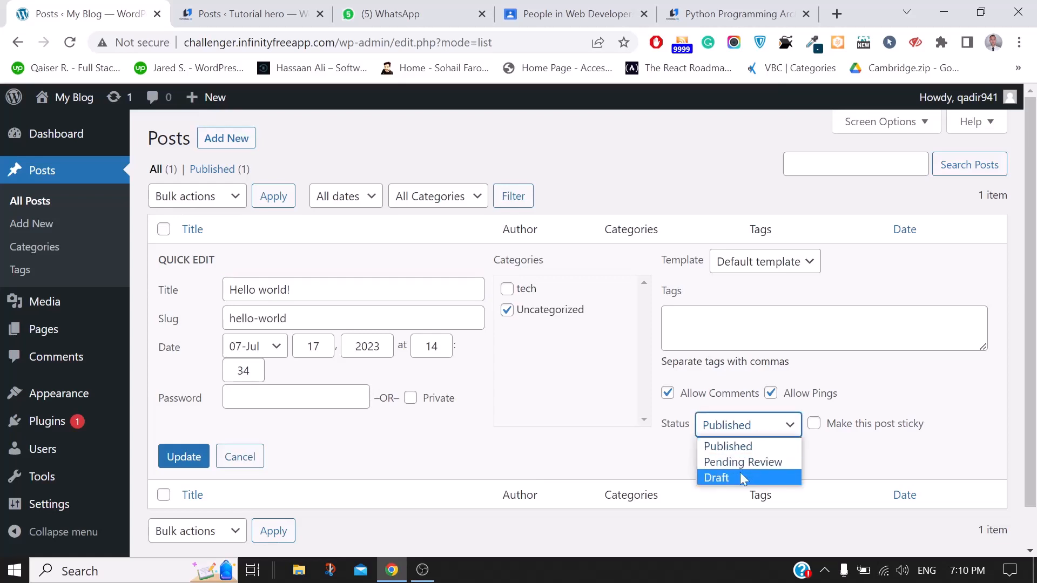
pyautogui.click(903, 397)
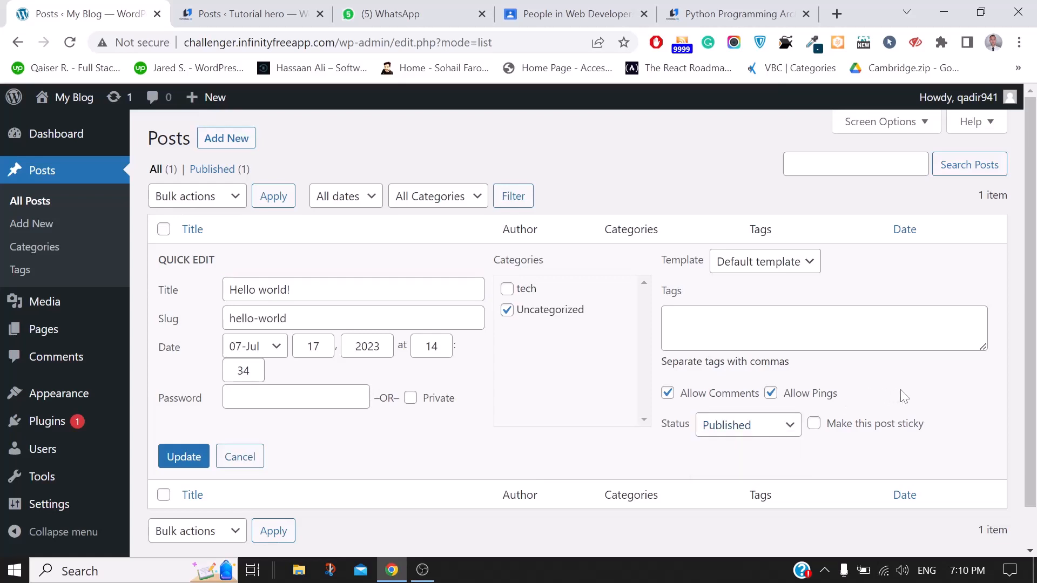
pyautogui.click(240, 457)
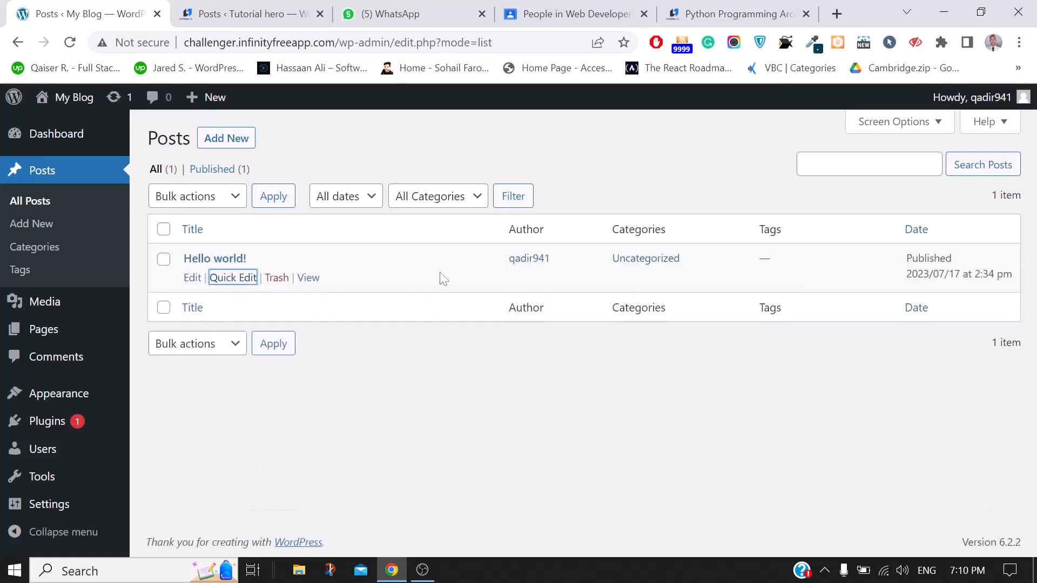
# Start a new My Blog post, then ask ChatGPT for an SEO-optimized WordPress article on freelancing
pyautogui.click(225, 140)
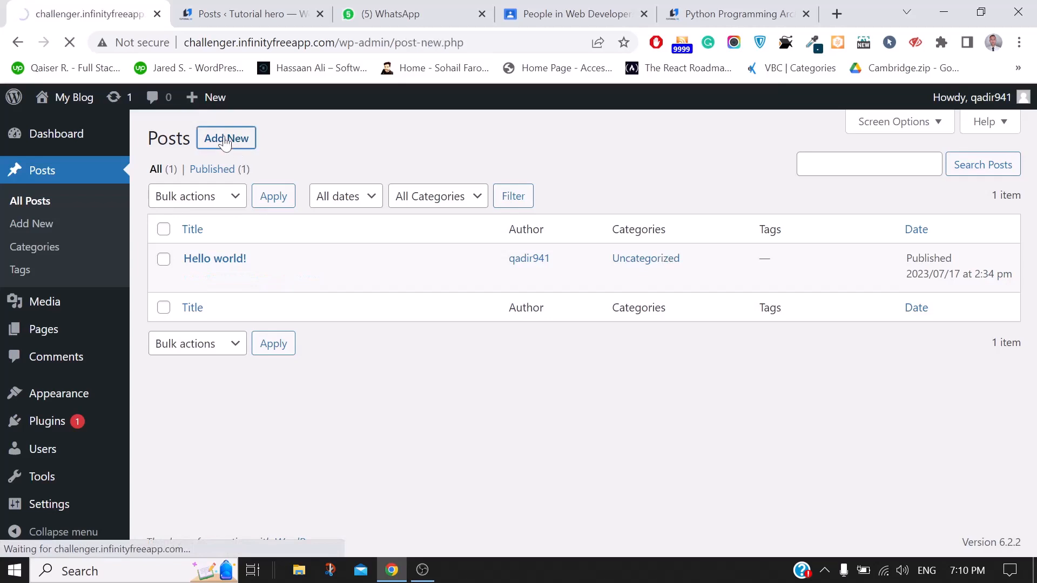
pyautogui.click(844, 11)
pyautogui.write('chat.openai.com')
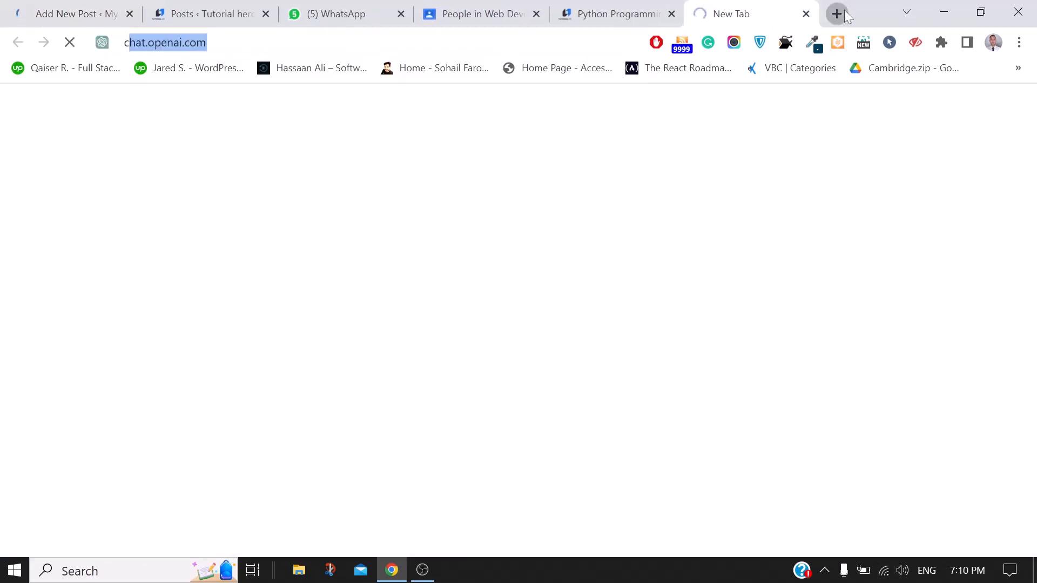
pyautogui.press('Return')
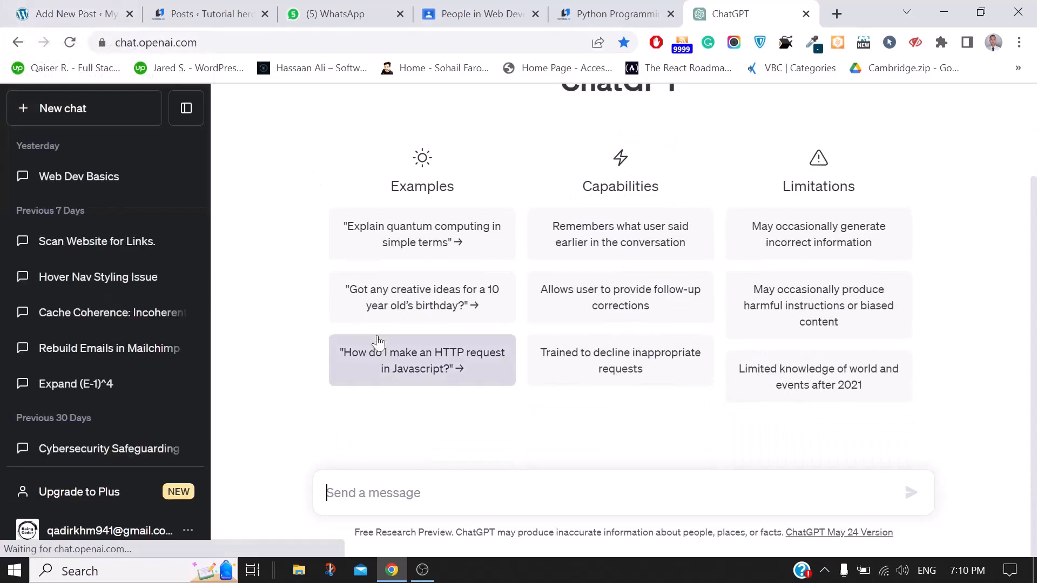
pyautogui.write('generate ')
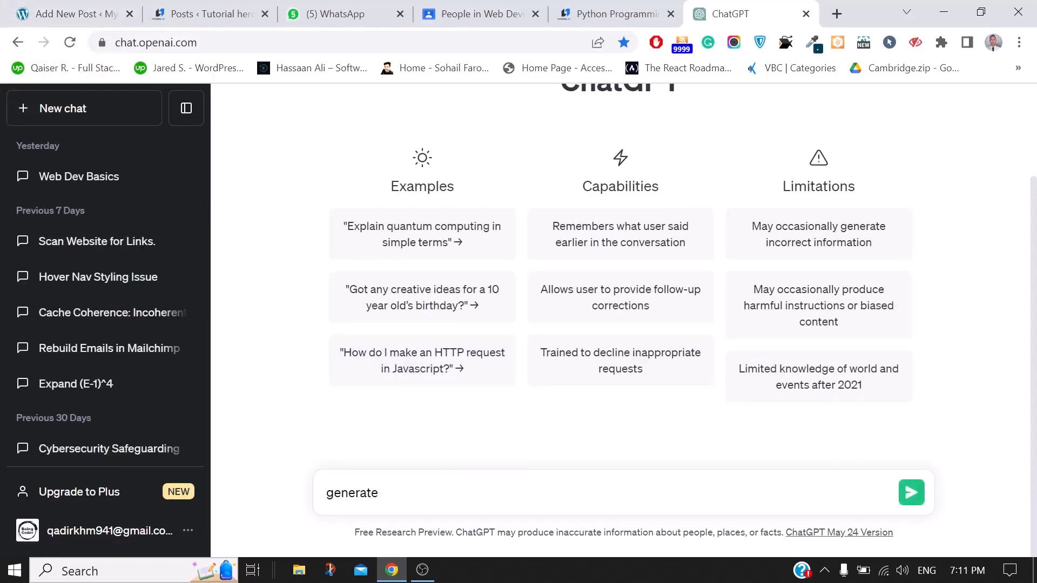
pyautogui.write('a very good SEO op')
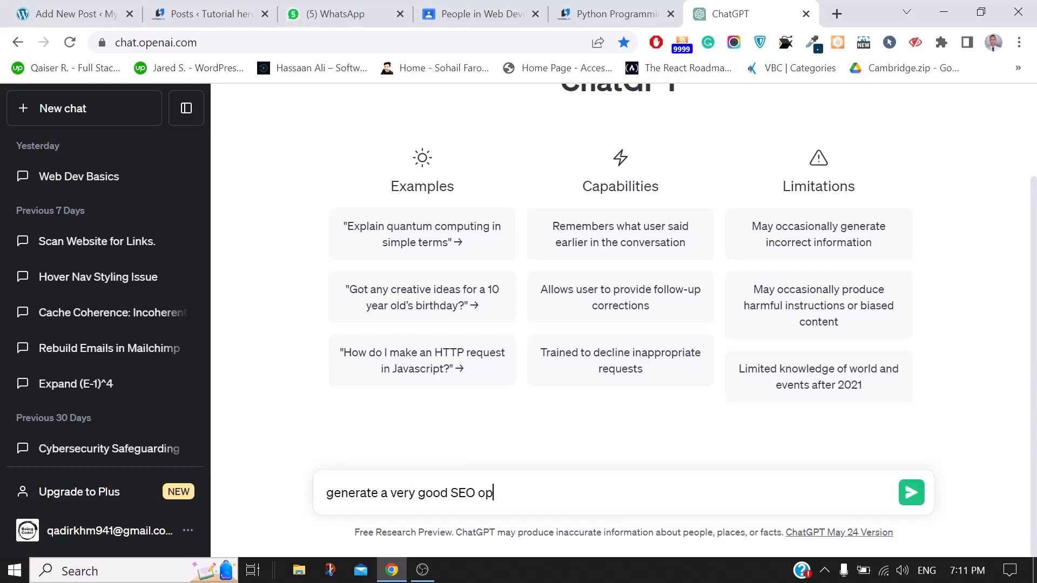
pyautogui.write('timized wordpress arti')
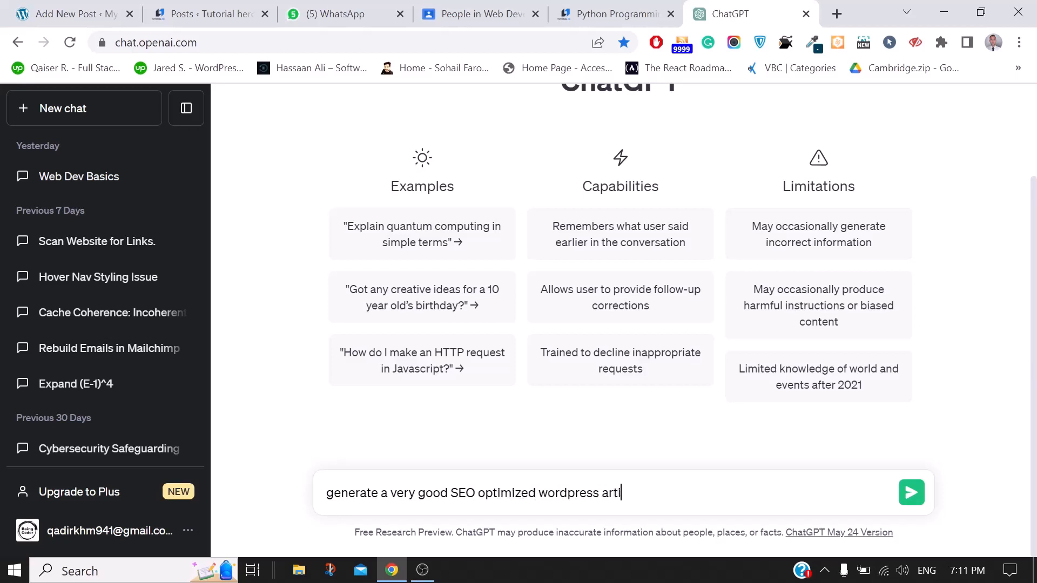
pyautogui.write('cle on the topuic')
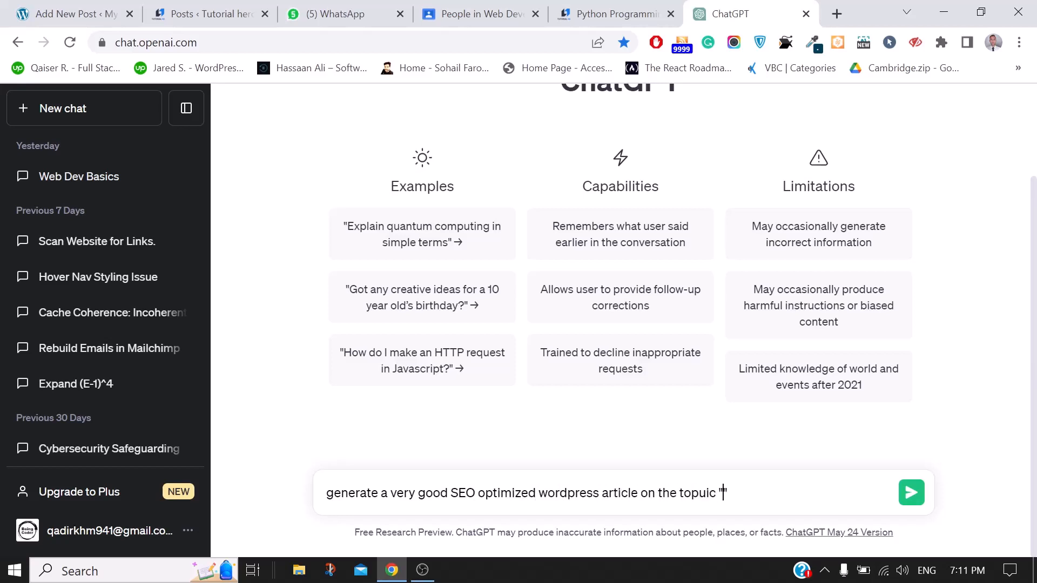
pyautogui.write(' "freelaning')
pyautogui.press('Return')
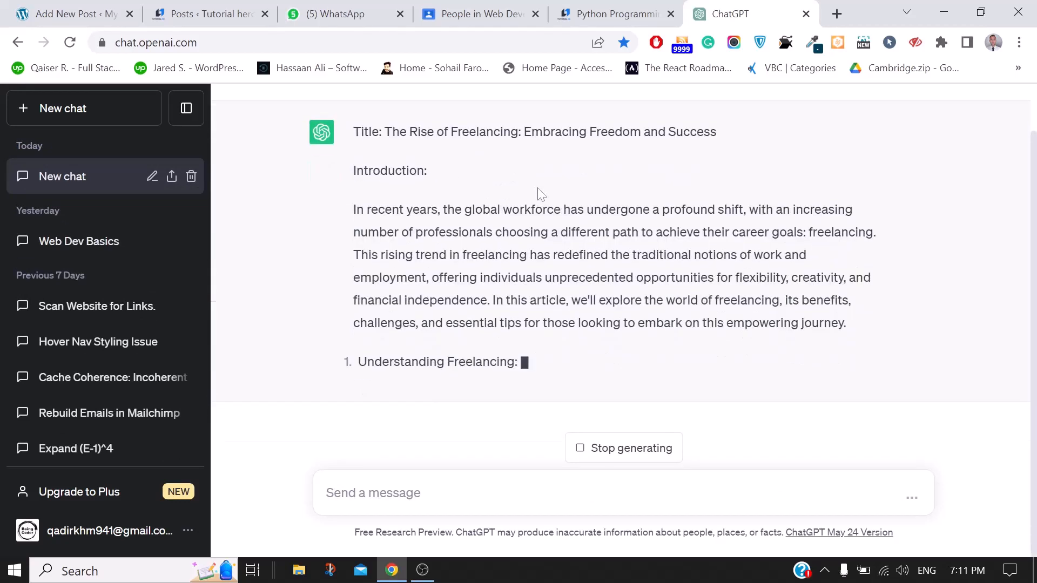
# Select the reply's title, 'The Rise of Freelancing: Embracing Freedom and Success'
pyautogui.scroll(3, 621, 270)
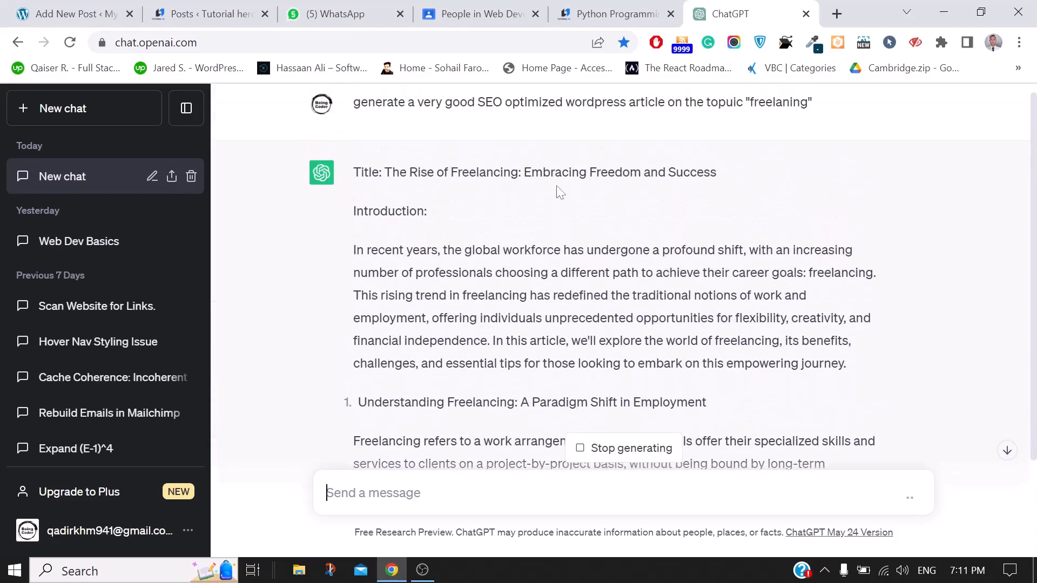
pyautogui.moveTo(385, 172); pyautogui.dragTo(722, 174)
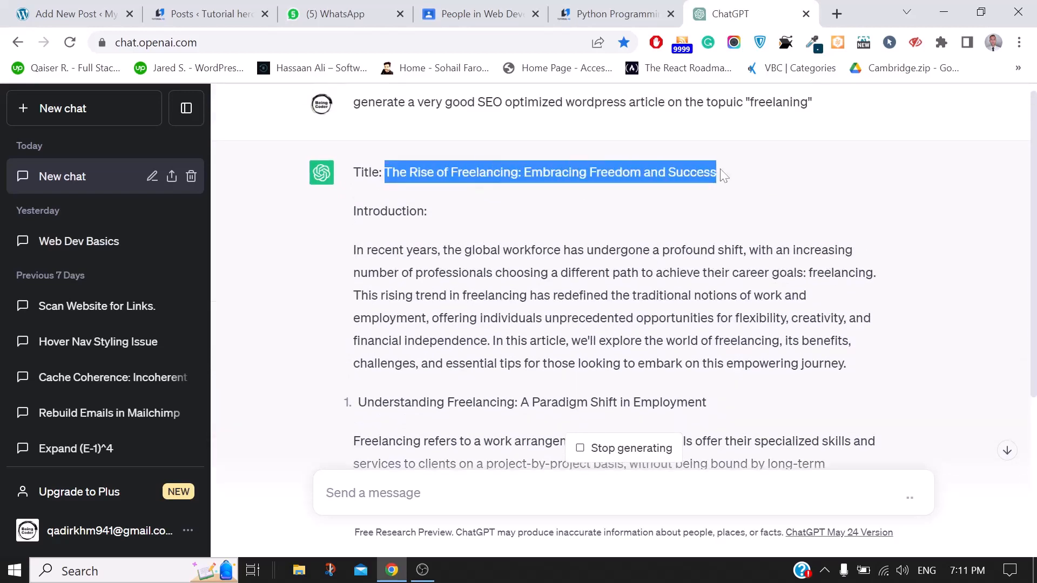
pyautogui.click(197, 12)
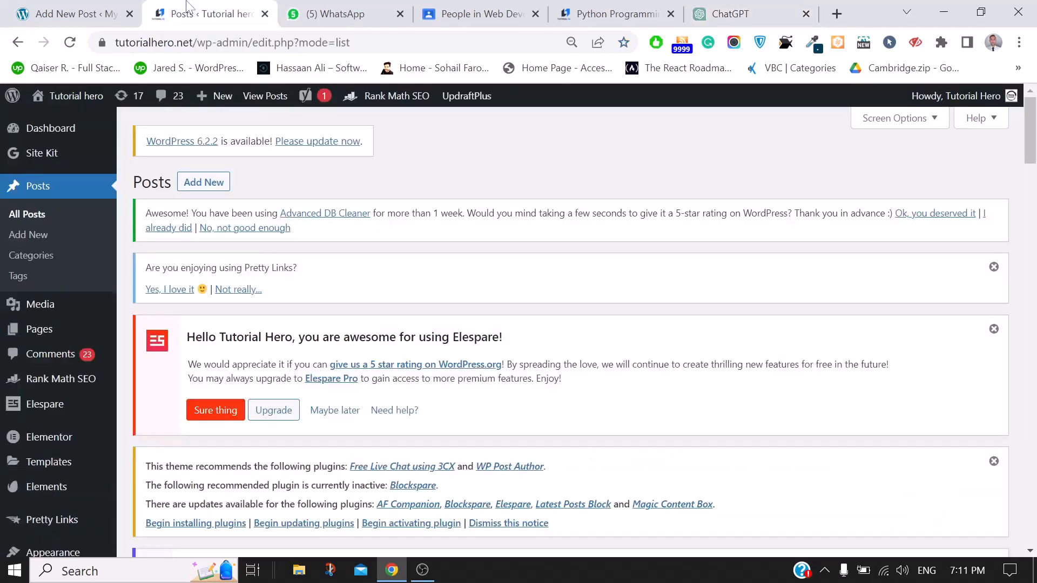
# Reload the blank Add New Post page twice, checking the ChatGPT conversation in between
pyautogui.click(60, 7)
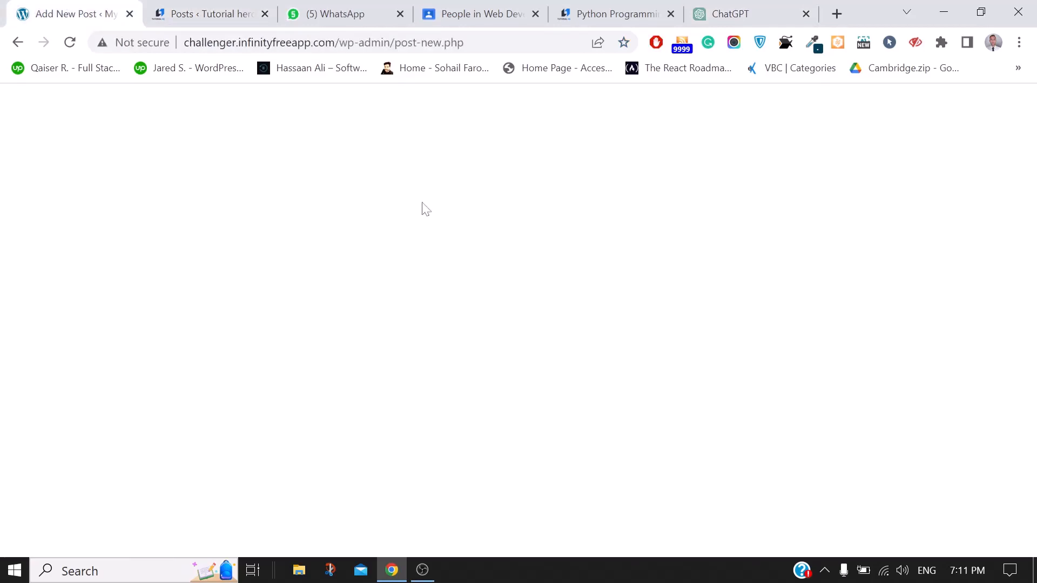
pyautogui.click(67, 47)
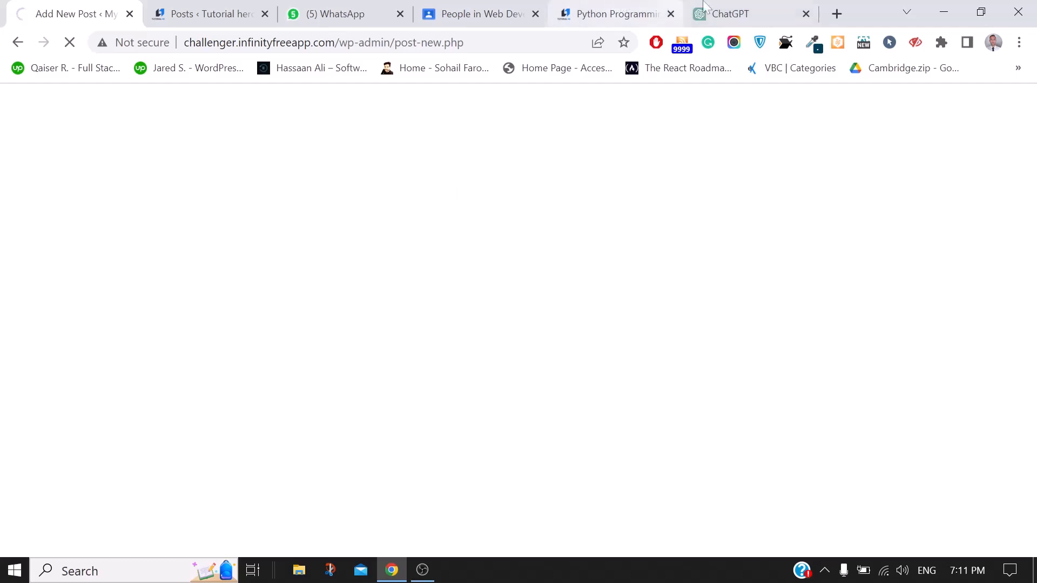
pyautogui.click(726, 7)
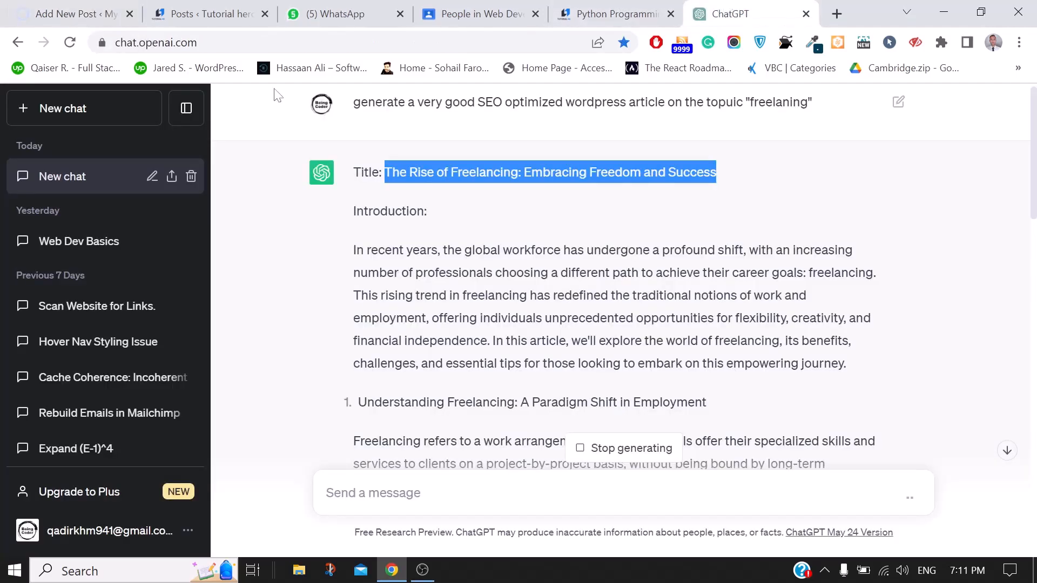
pyautogui.click(45, 8)
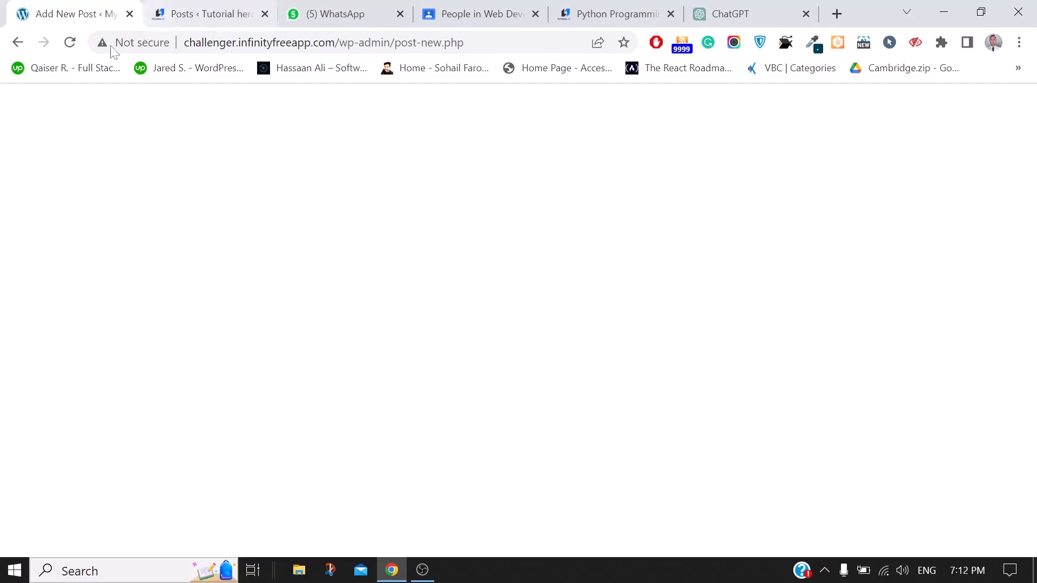
pyautogui.click(71, 45)
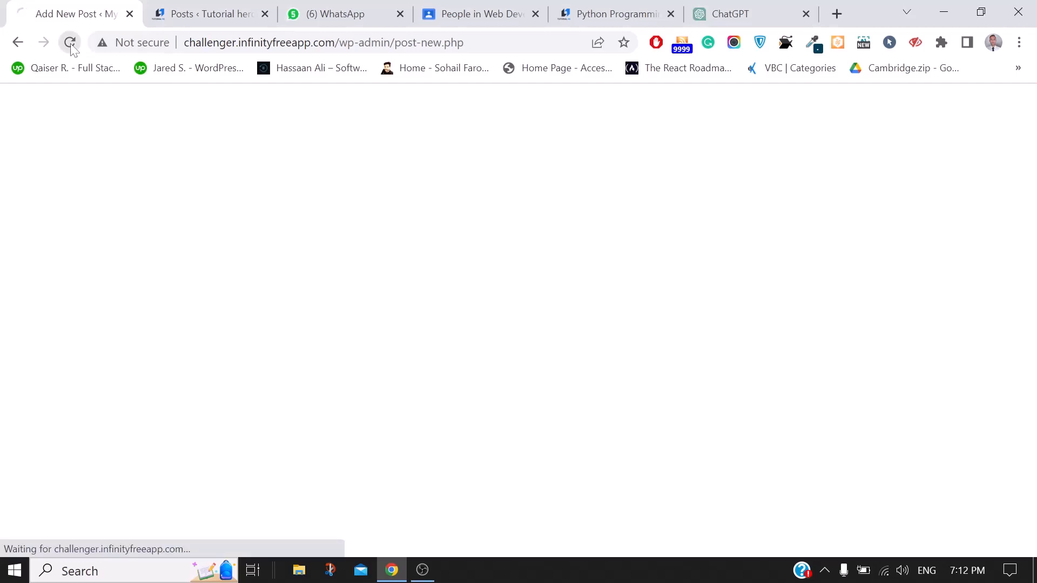
pyautogui.click(294, 6)
# Reload the Tutorial hero posts page, then go back from Add New Post to My Blog's posts list
pyautogui.click(216, 10)
pyautogui.click(72, 42)
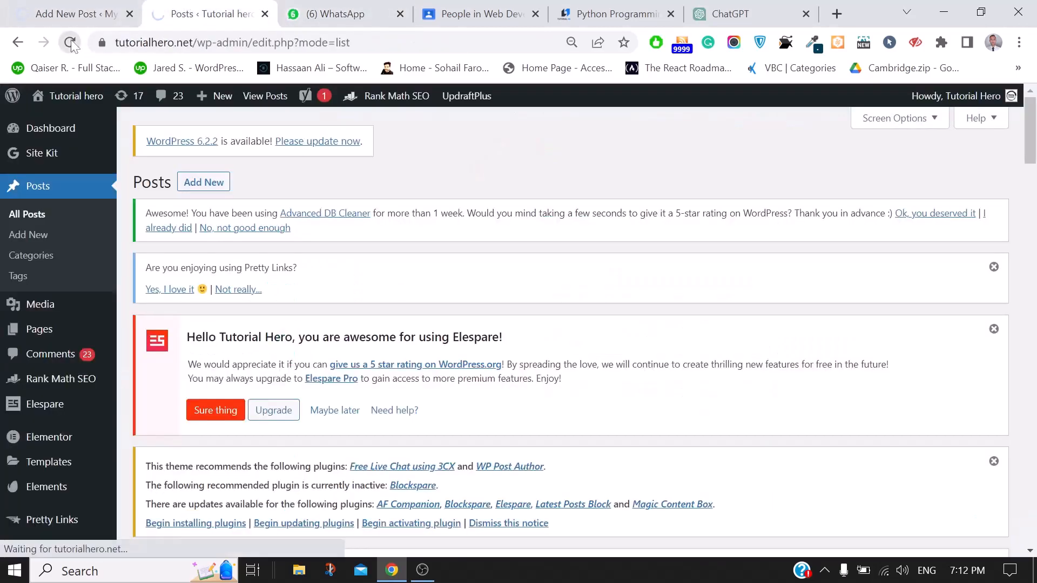
pyautogui.click(58, 10)
pyautogui.click(219, 5)
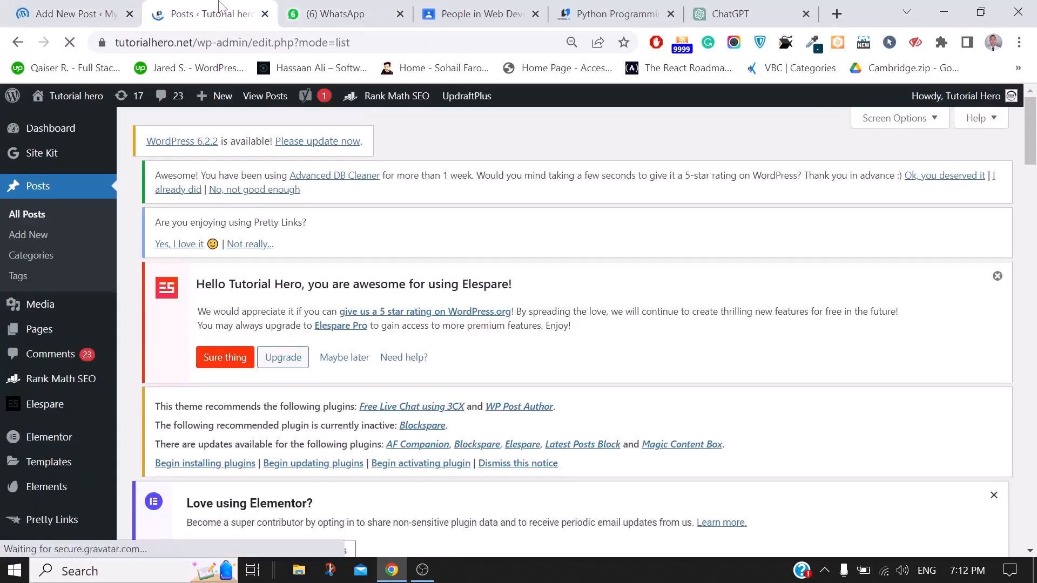
pyautogui.click(21, 6)
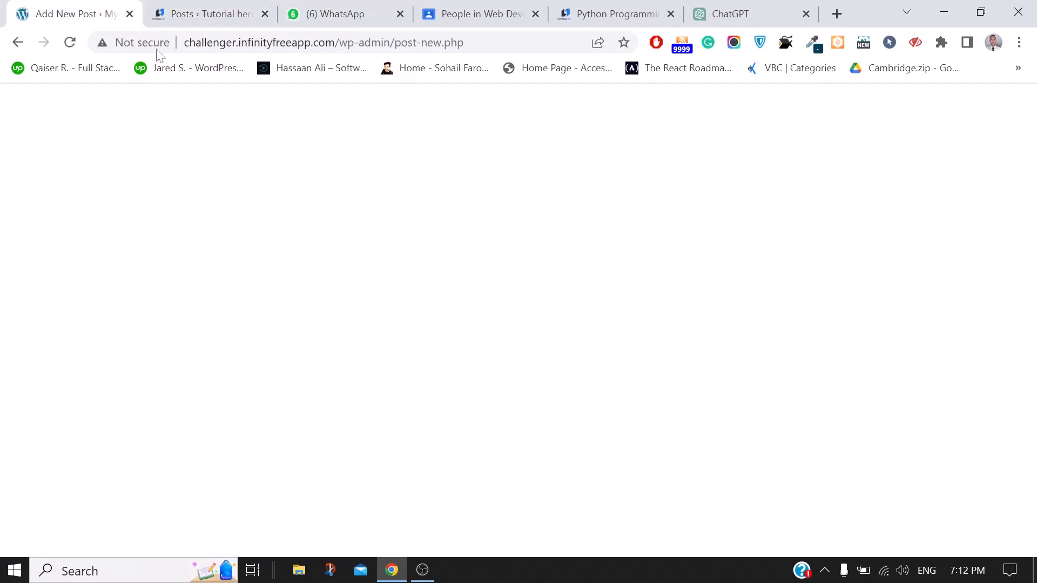
pyautogui.click(201, 5)
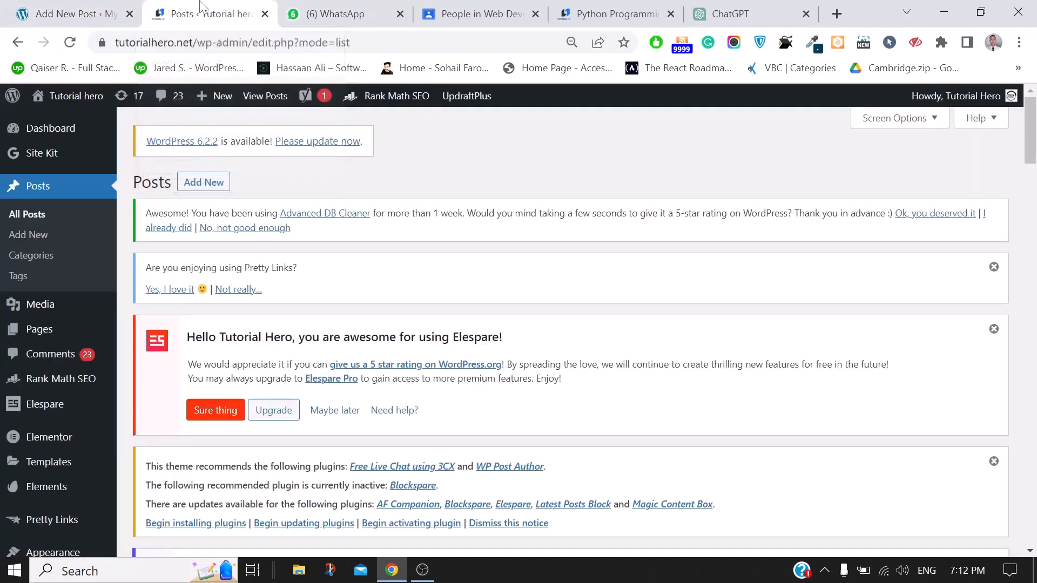
pyautogui.scroll(-4, 331, 259)
pyautogui.click(30, 6)
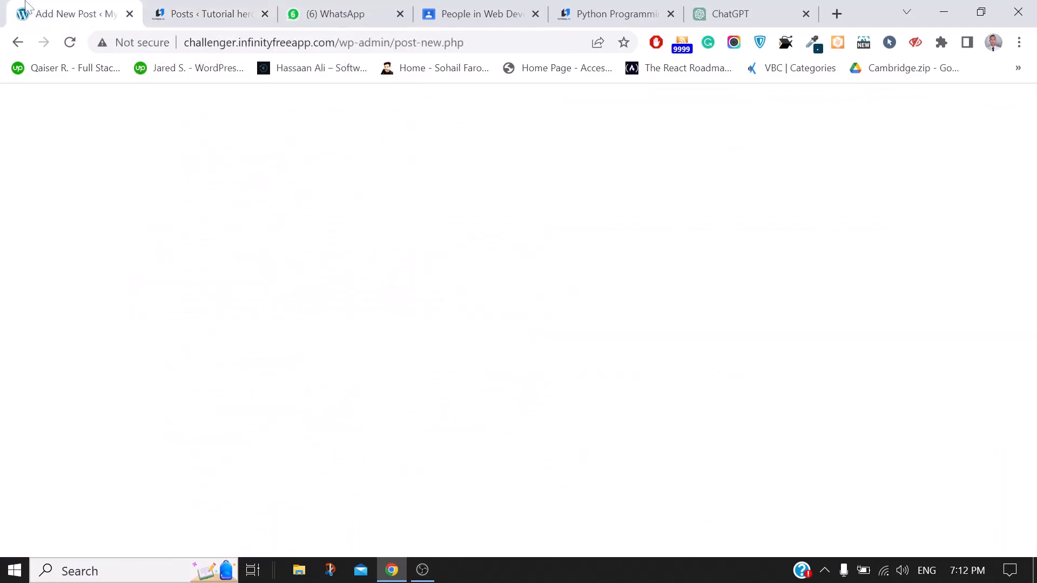
pyautogui.click(18, 42)
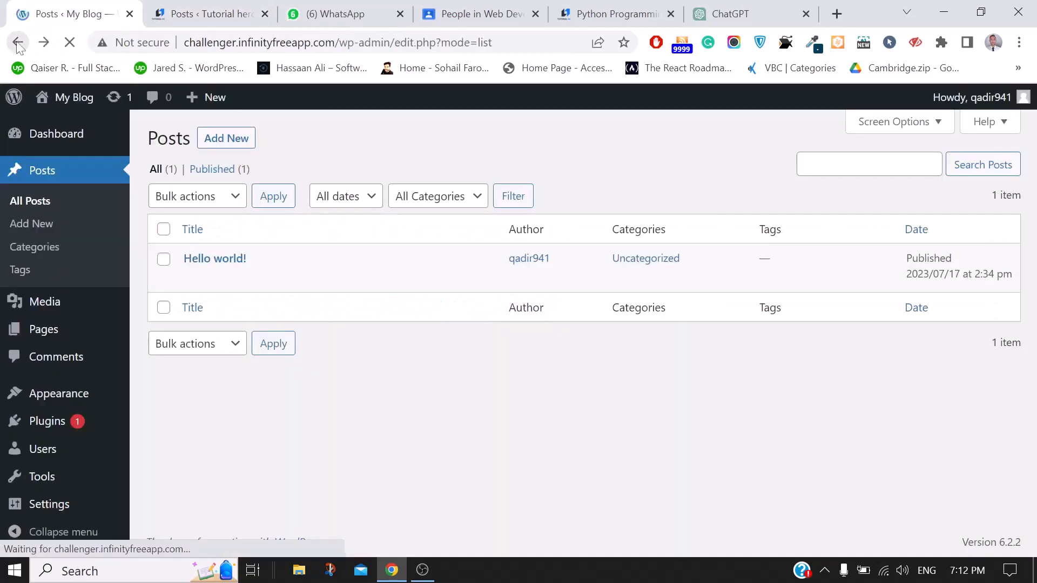
# Reopen a new My Blog post, dismiss the Welcome guide, and turn off Fullscreen mode
pyautogui.click(234, 145)
pyautogui.click(69, 43)
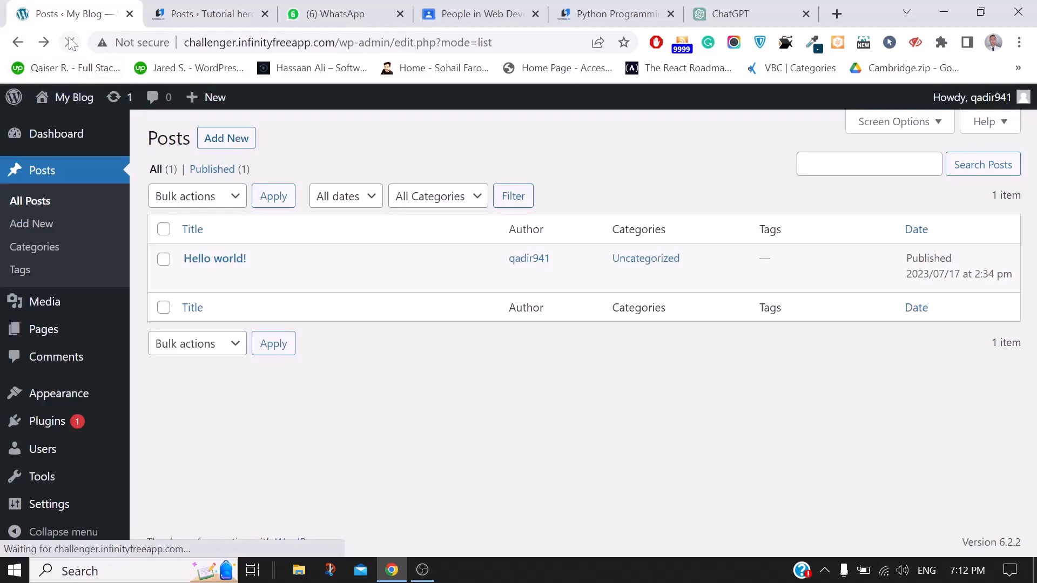
pyautogui.click(222, 148)
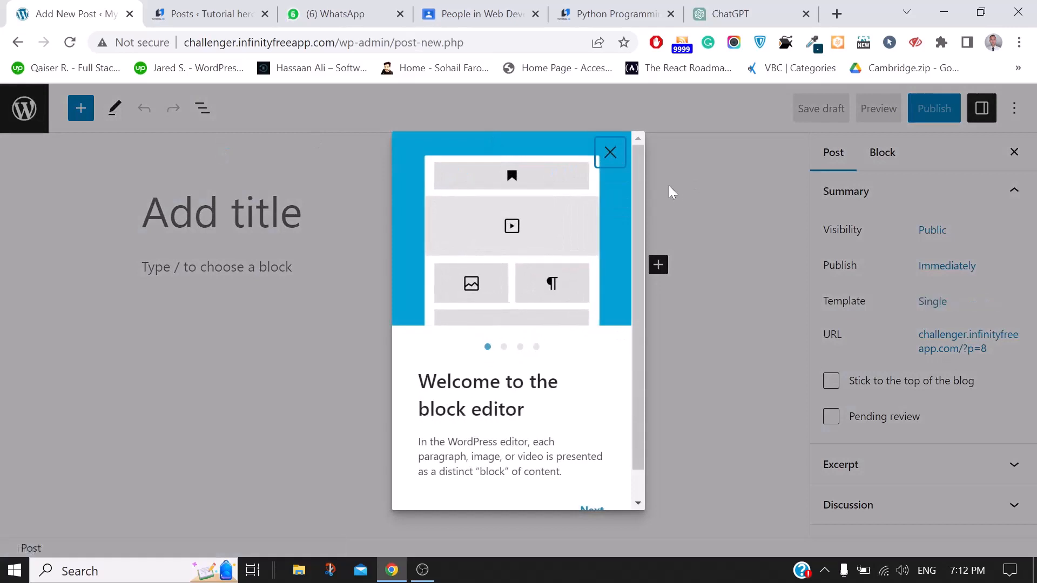
pyautogui.click(615, 165)
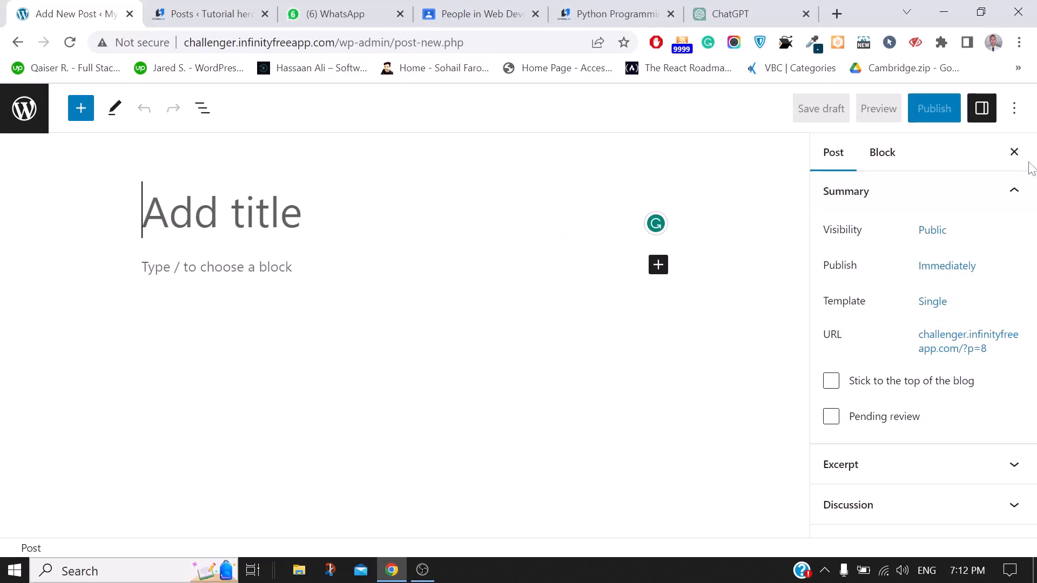
pyautogui.click(1015, 110)
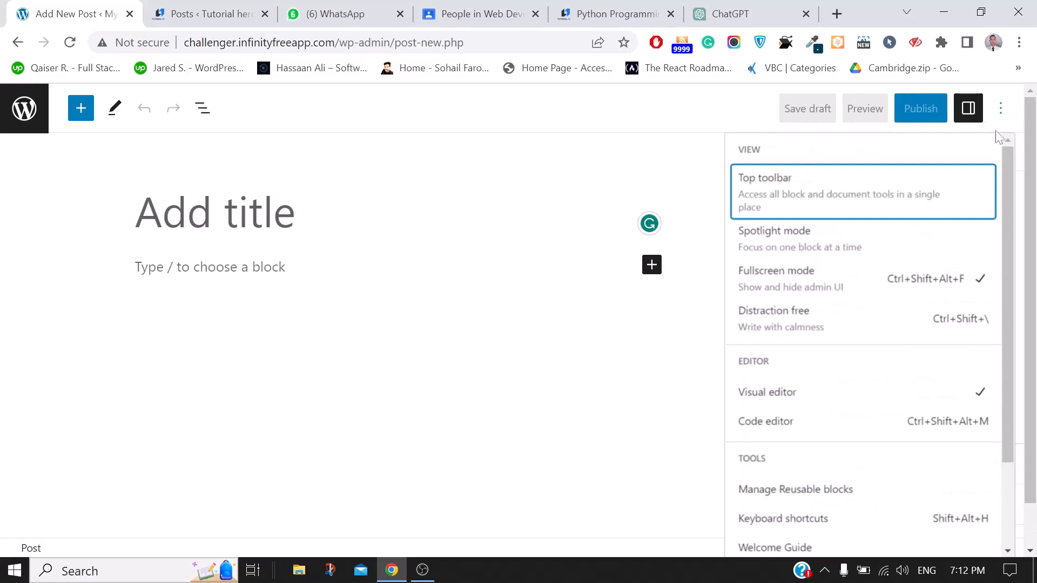
pyautogui.click(841, 283)
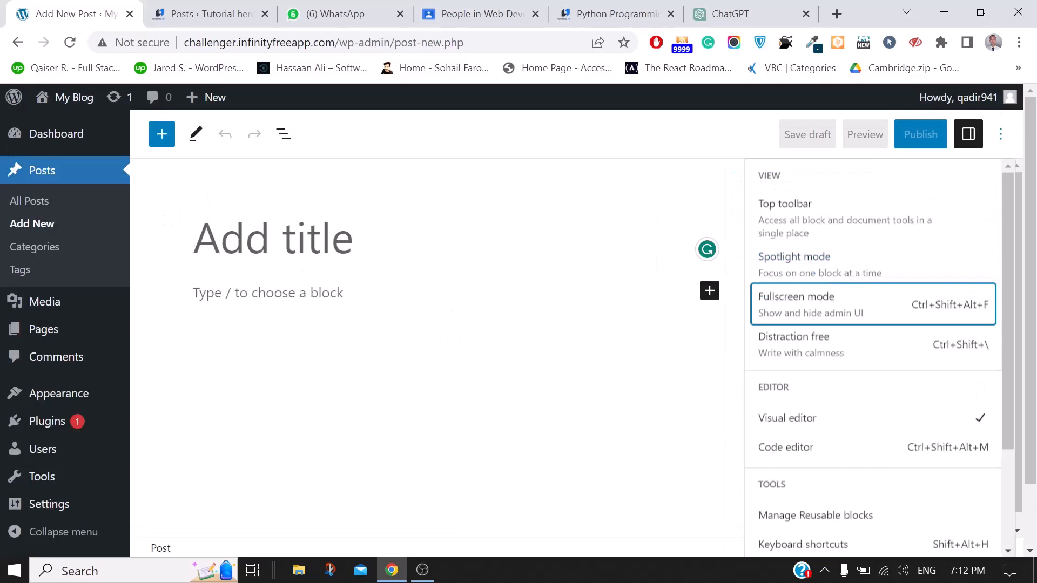
pyautogui.click(273, 238)
# Paste 'The Rise of Freelancing: Embracing Freedom and Success' as the title and select ChatGPT's introduction
pyautogui.write('The Rise of Freelancing: Embracing Freedom and Success')
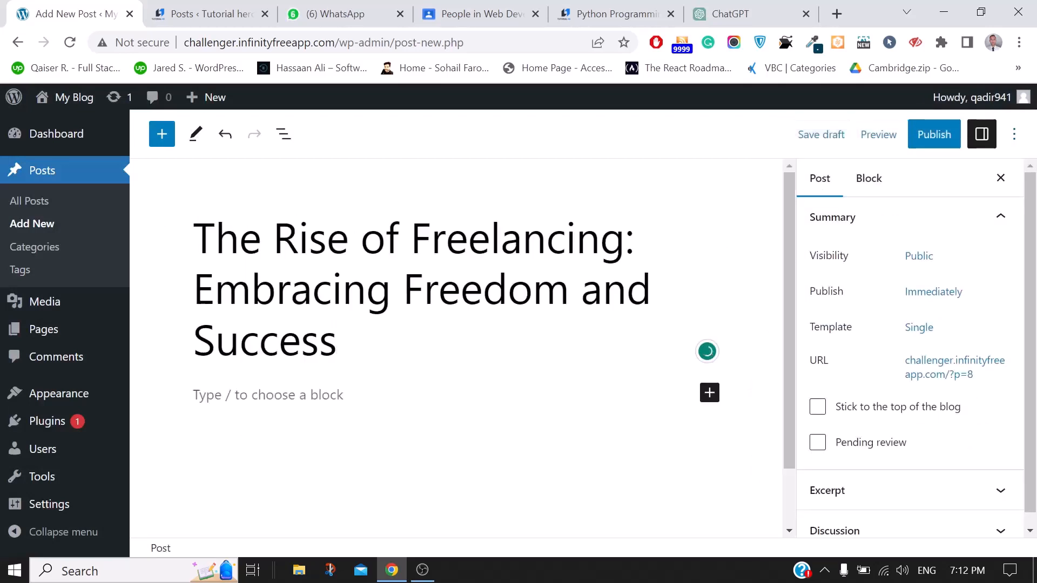
pyautogui.press('Return')
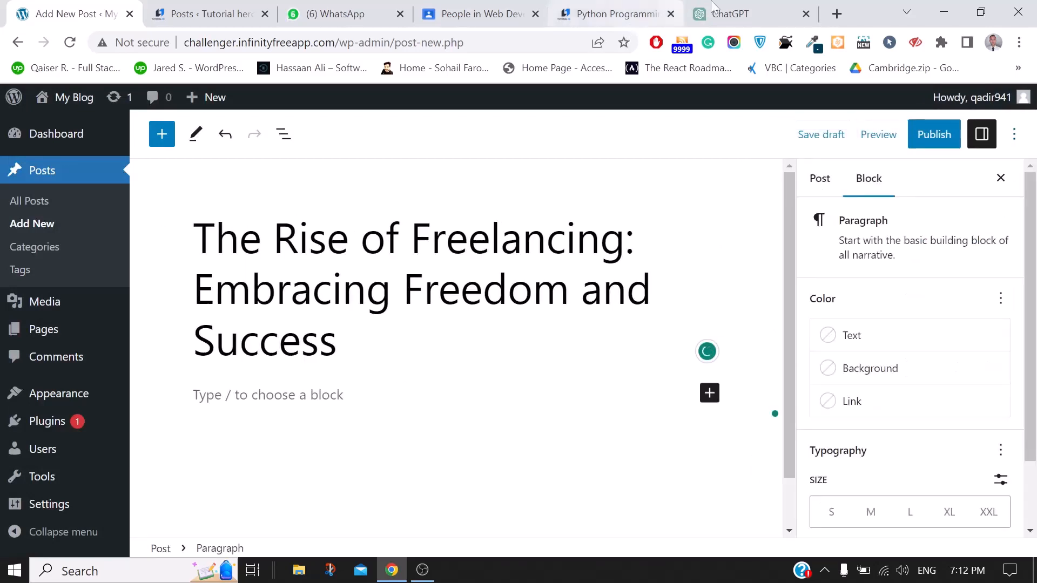
pyautogui.click(729, 14)
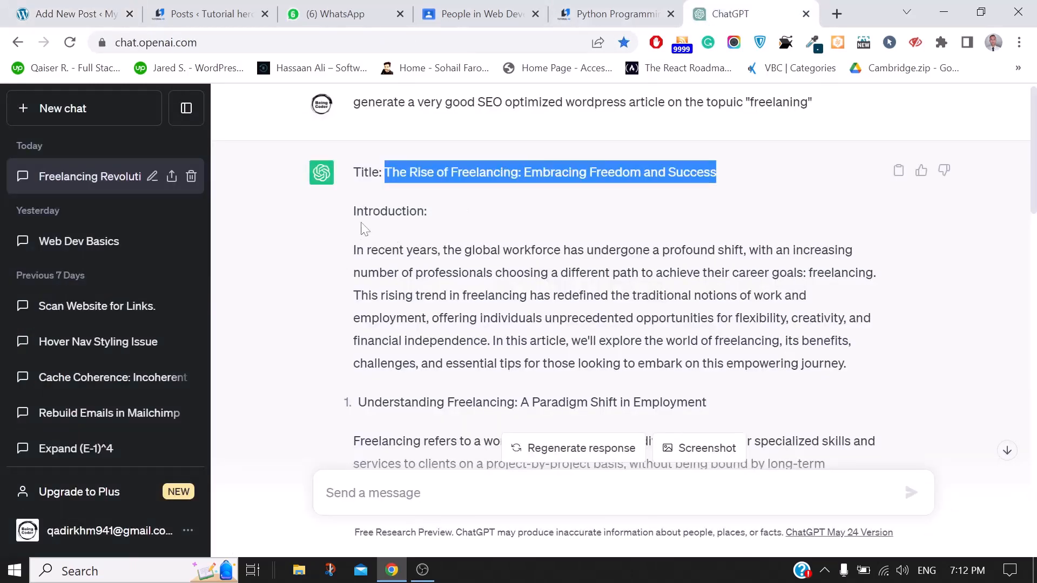
pyautogui.moveTo(352, 212); pyautogui.dragTo(863, 372)
pyautogui.hotkey('ctrl', 'c')
pyautogui.click(184, 8)
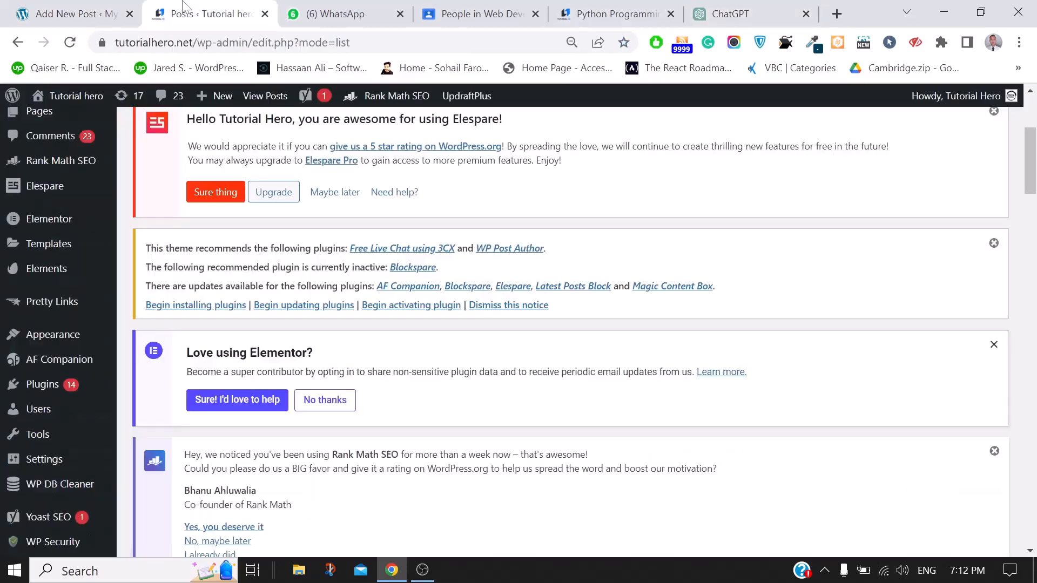
pyautogui.click(42, 6)
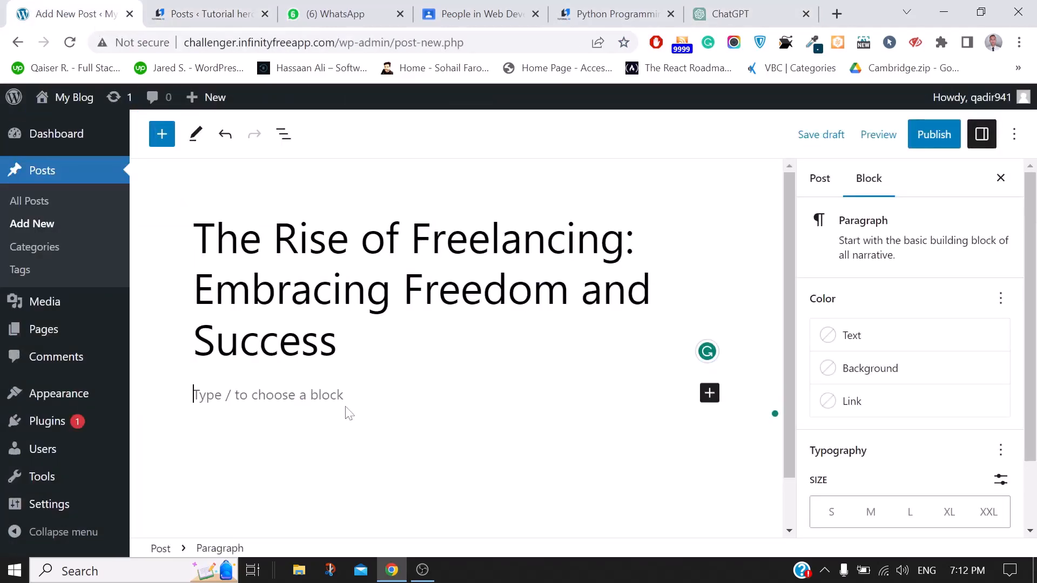
# Paste ChatGPT's introduction and first paragraph into the empty paragraph block below the title
pyautogui.click(710, 393)
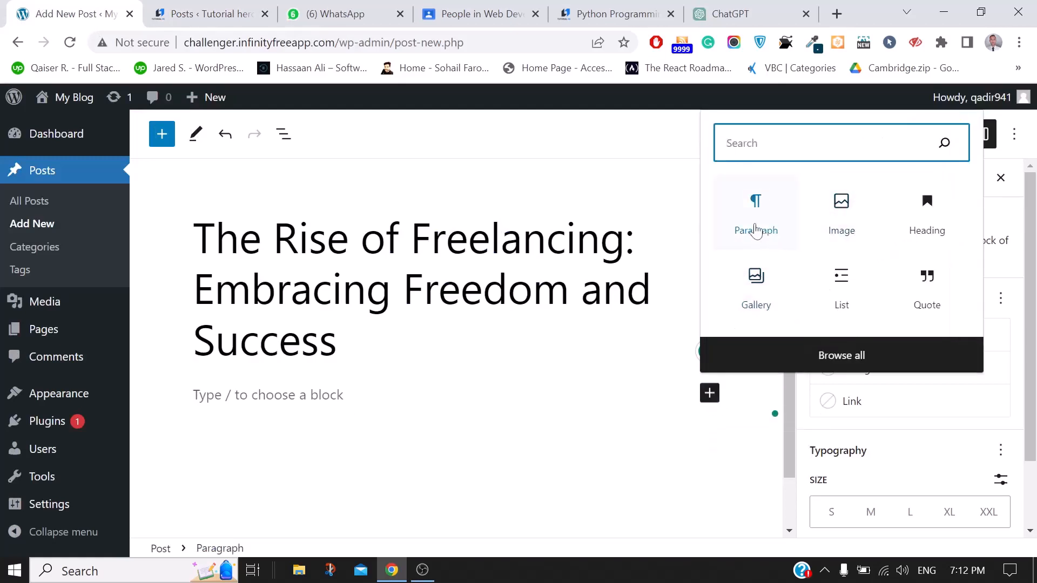
pyautogui.click(853, 354)
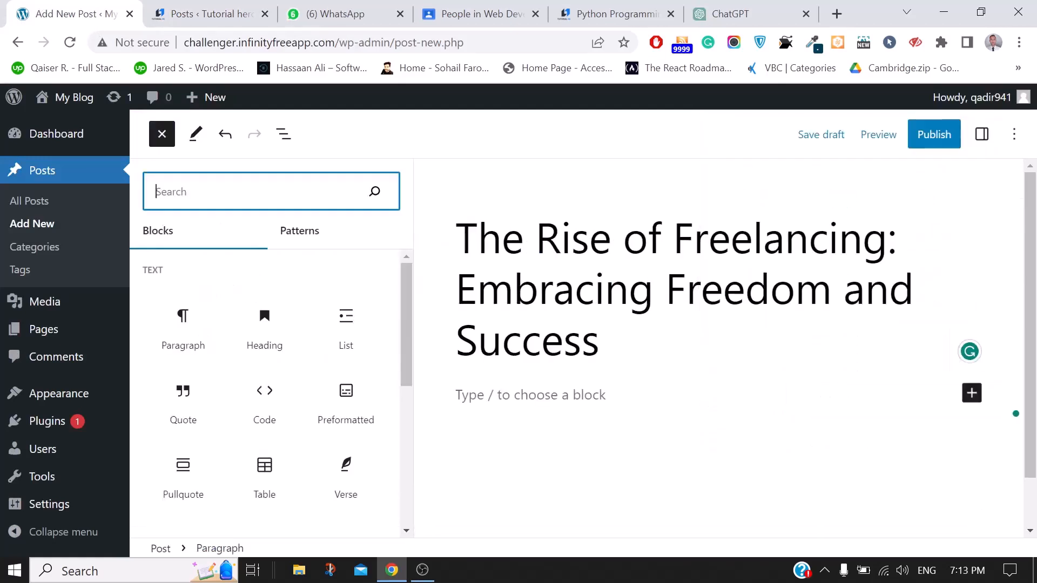
pyautogui.moveTo(407, 278); pyautogui.dragTo(497, 189)
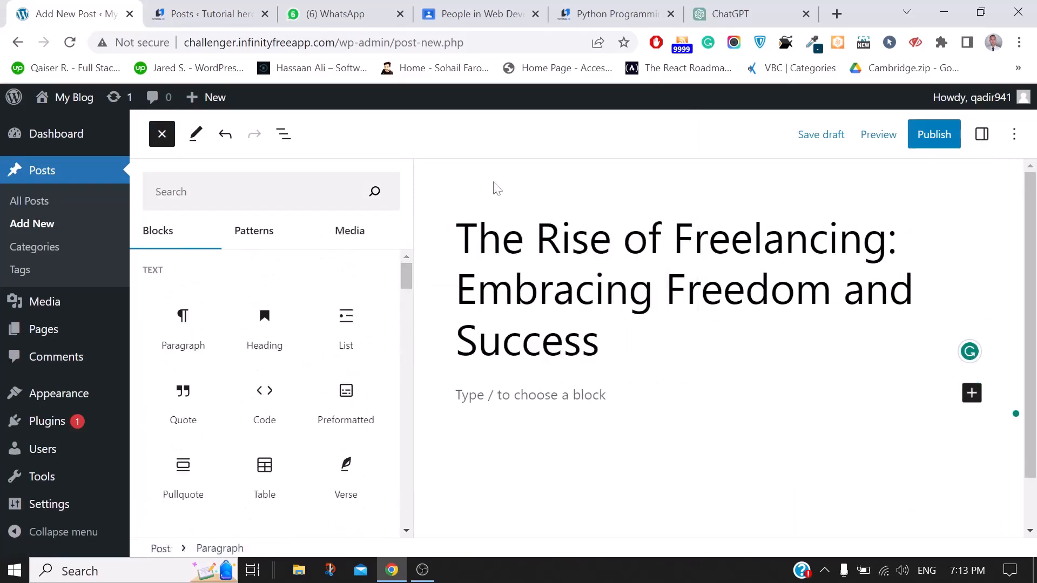
pyautogui.click(518, 162)
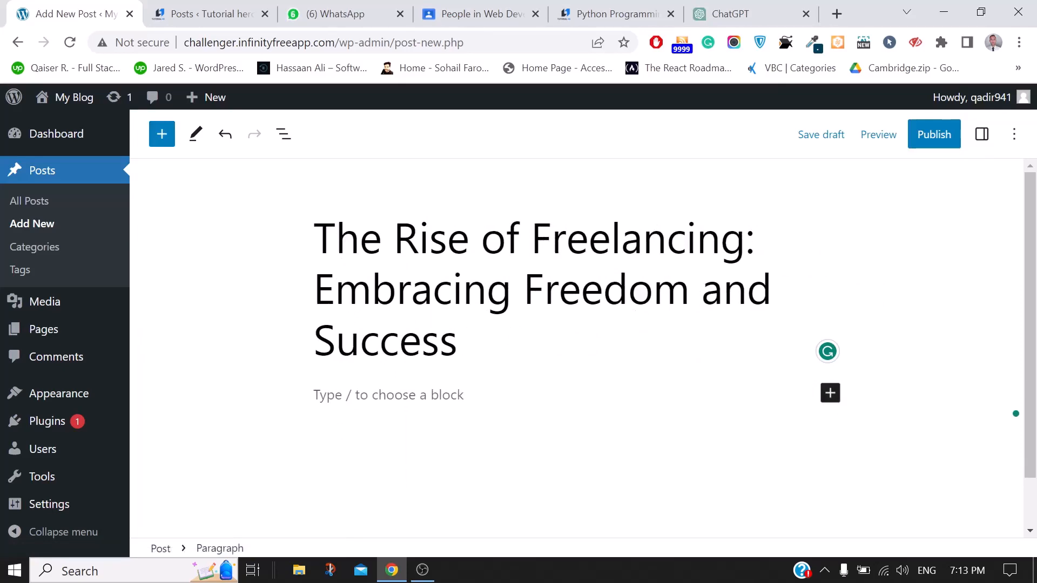
pyautogui.hotkey('ctrl', 'v')
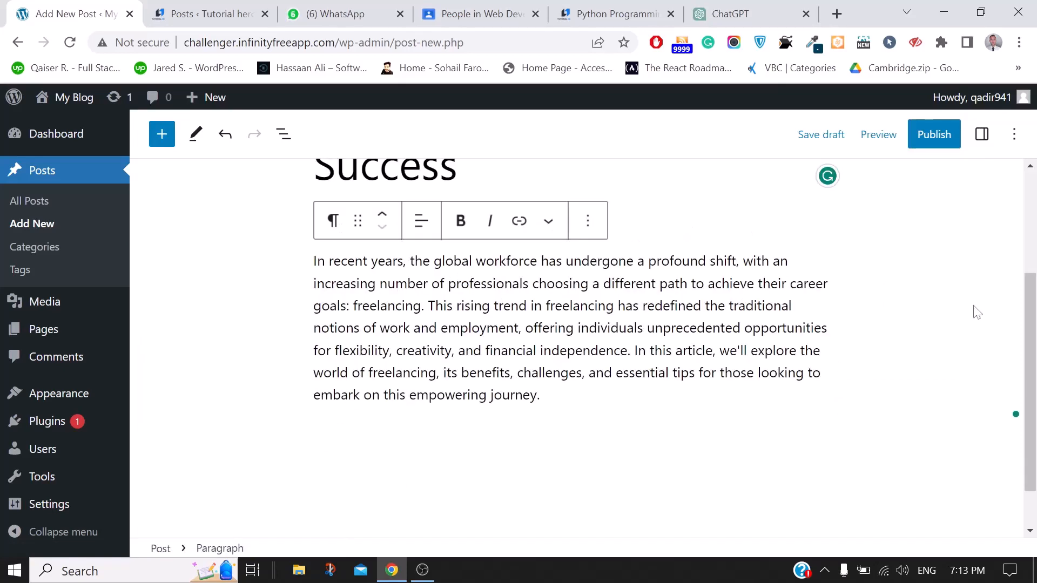
# Toggle Fullscreen mode on and back off, then open the Post settings sidebar
pyautogui.scroll(3, 975, 293)
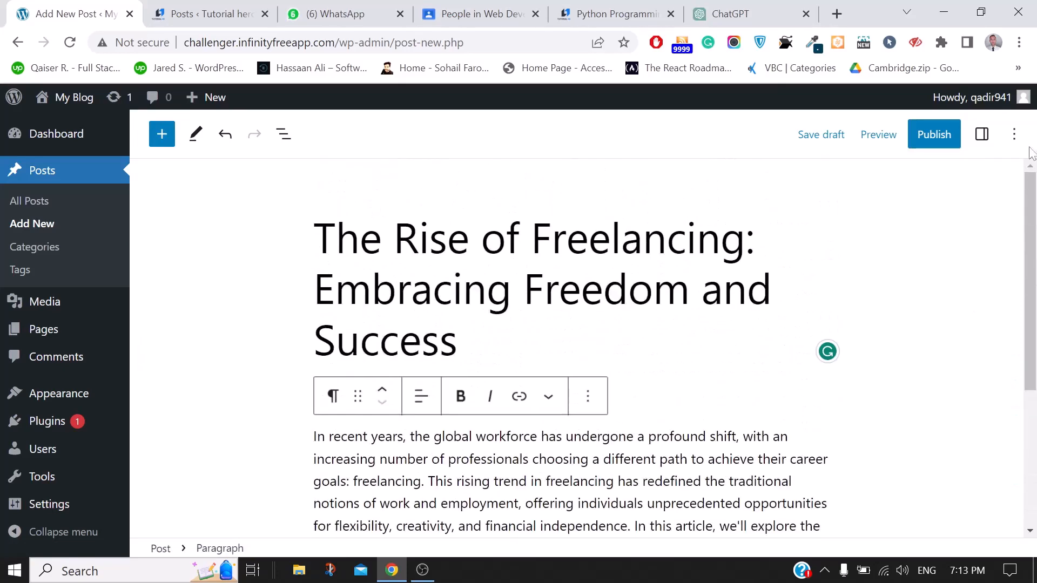
pyautogui.click(1014, 135)
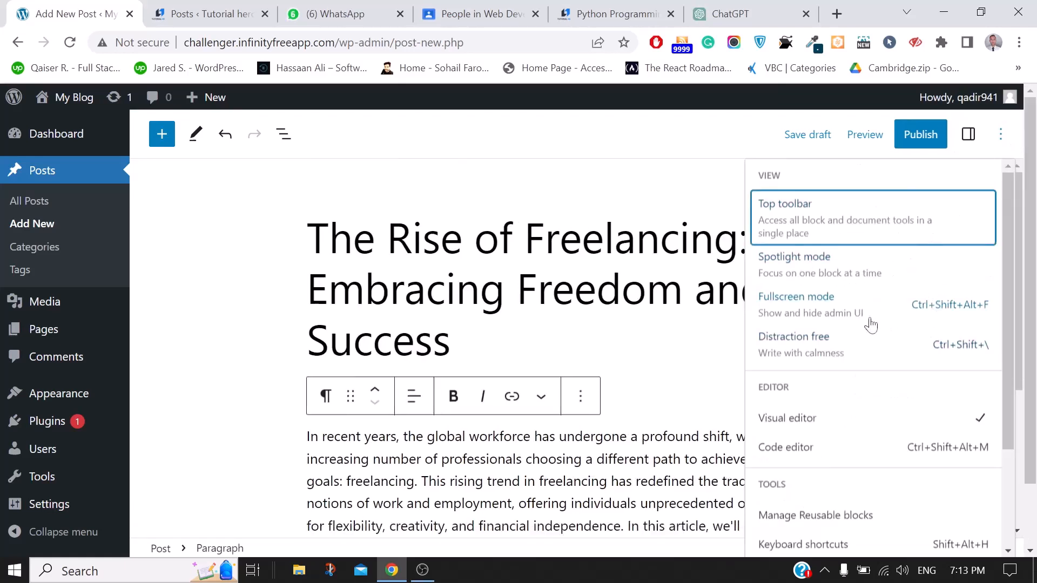
pyautogui.click(829, 312)
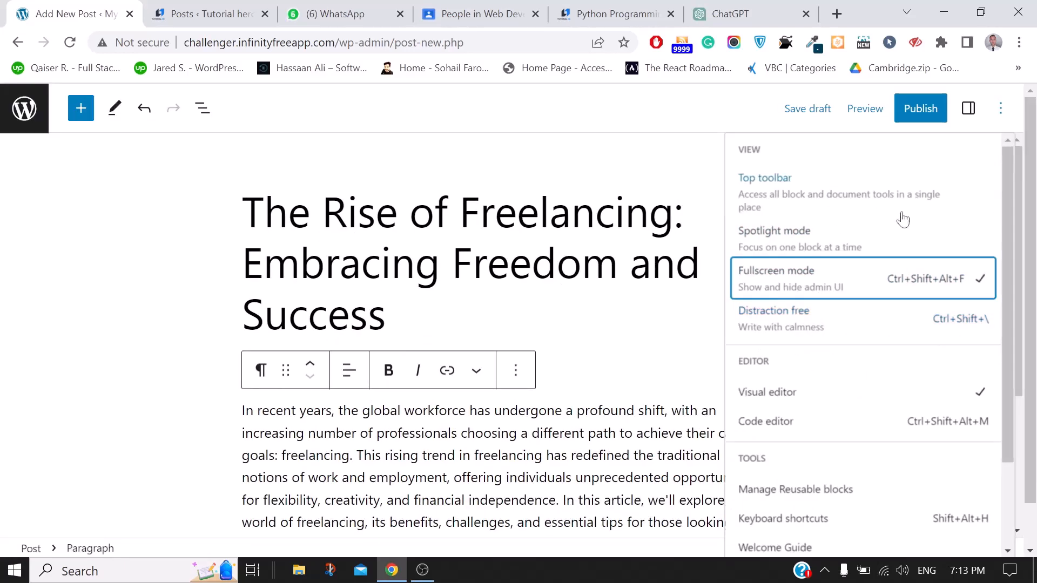
pyautogui.click(632, 174)
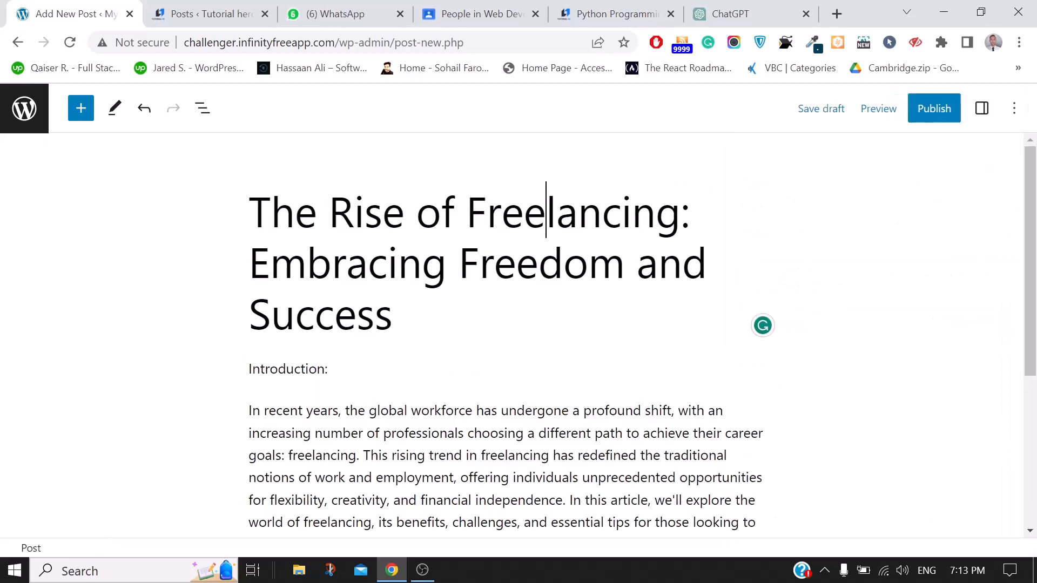
pyautogui.click(1014, 115)
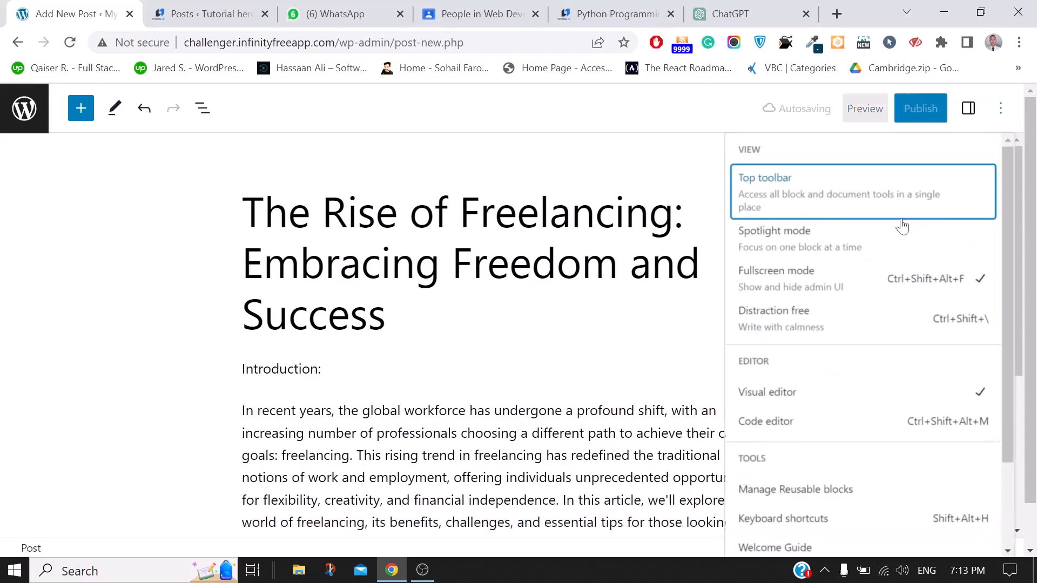
pyautogui.click(789, 289)
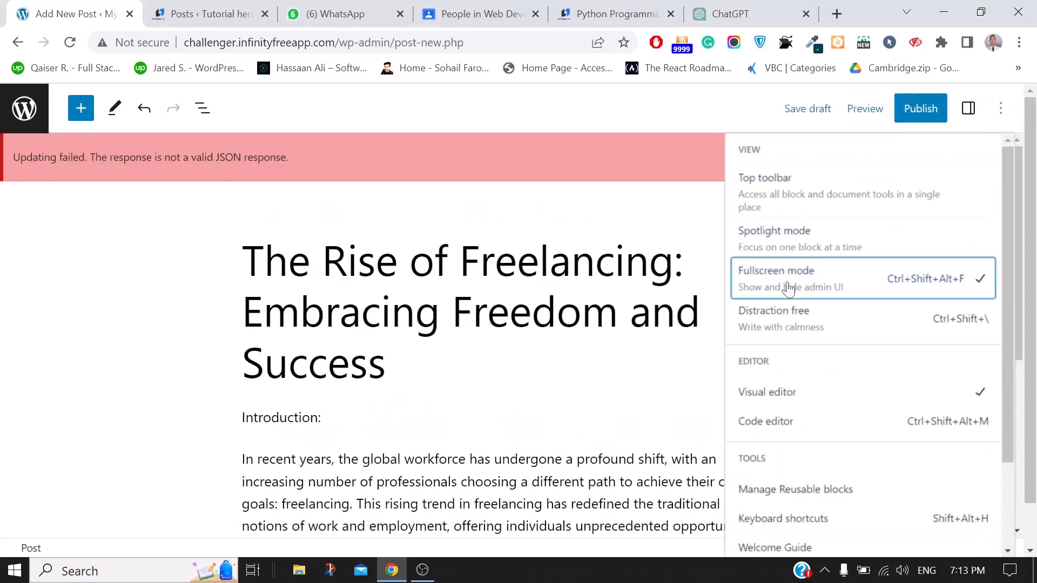
pyautogui.click(159, 337)
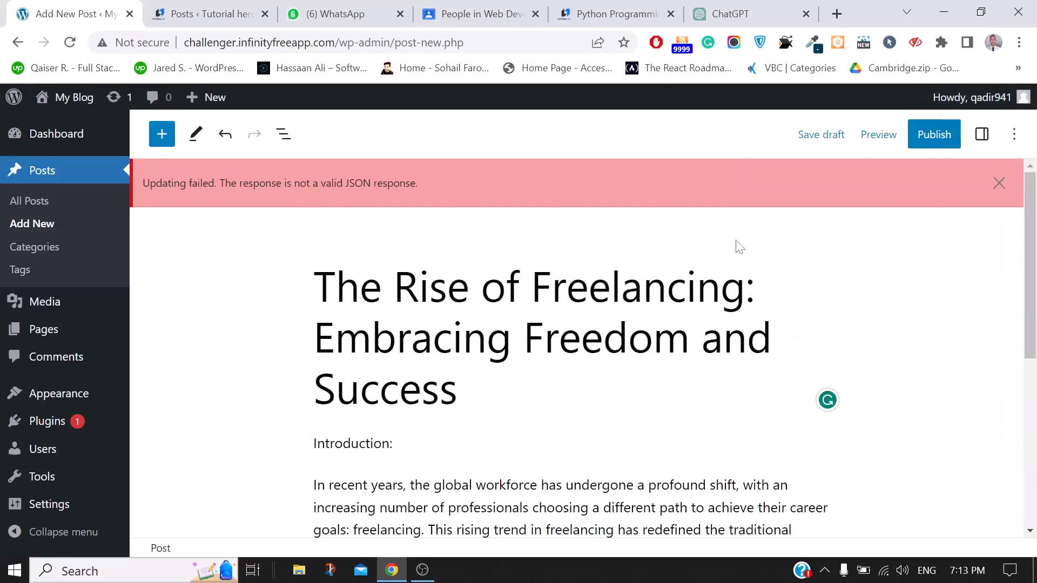
pyautogui.click(983, 137)
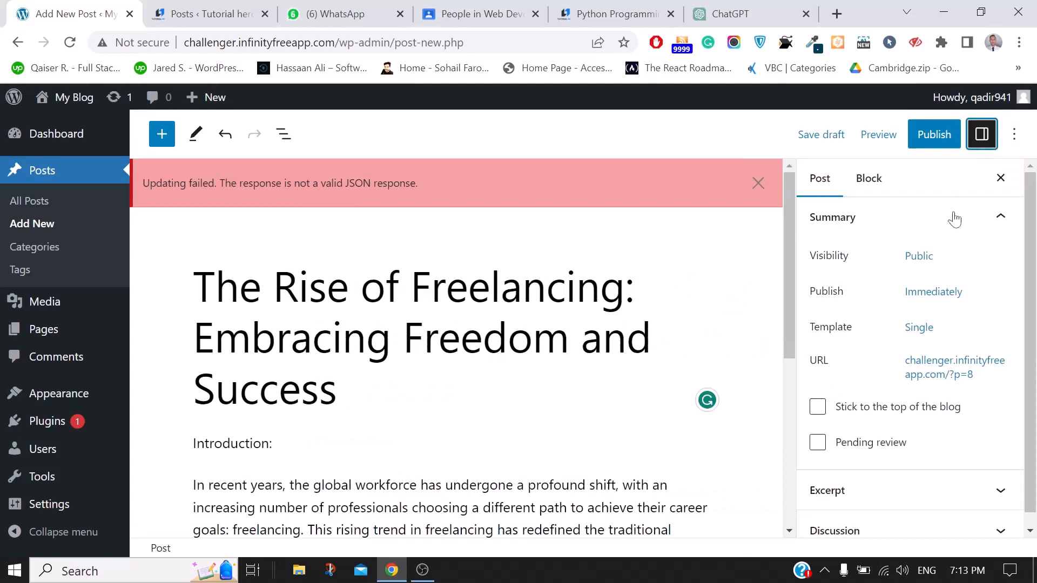
# Set Visibility to Password protected, enter the post password, and publish the freelancing post
pyautogui.click(920, 258)
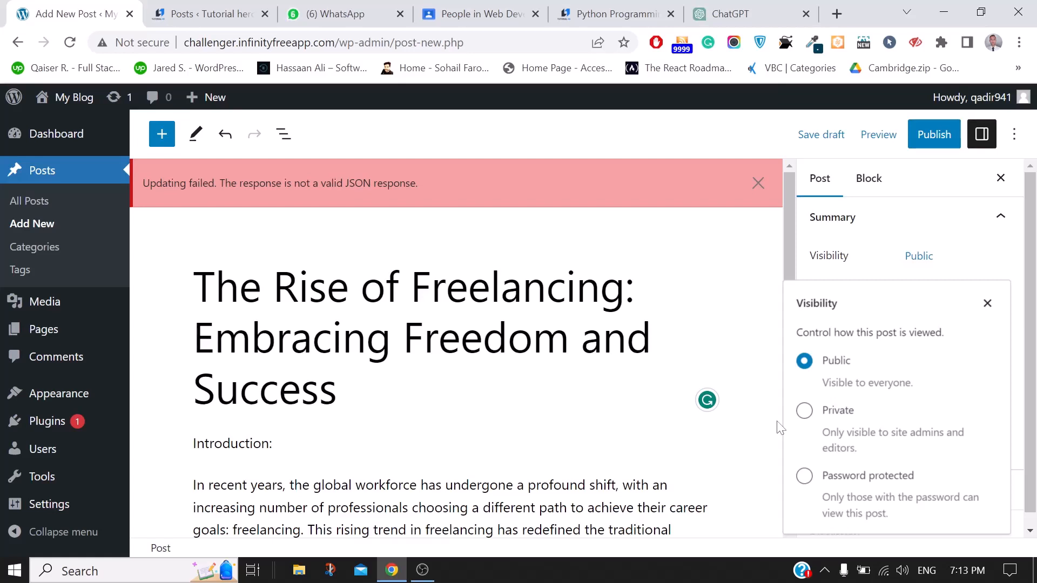
pyautogui.click(338, 390)
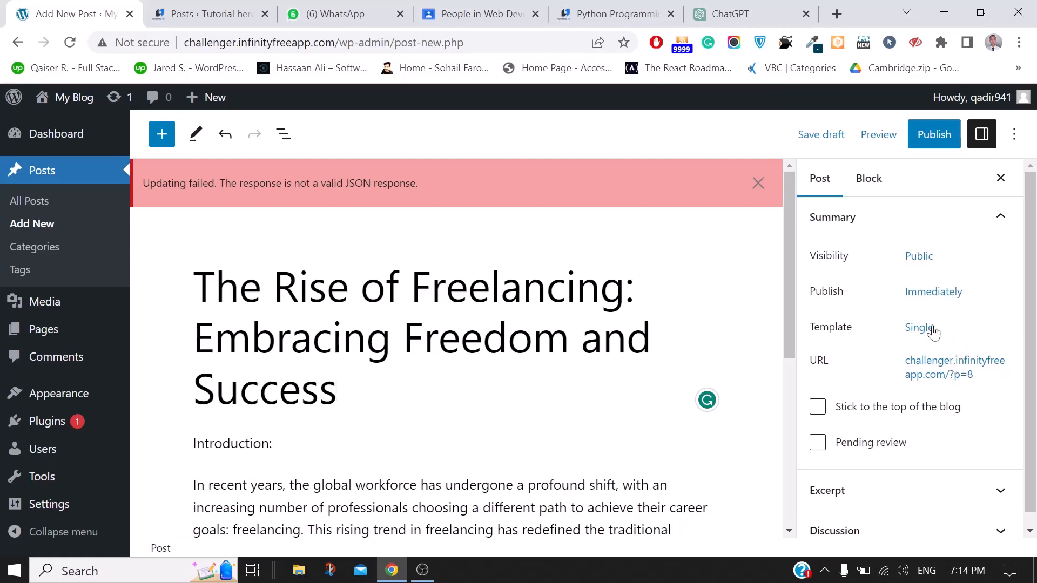
pyautogui.click(919, 256)
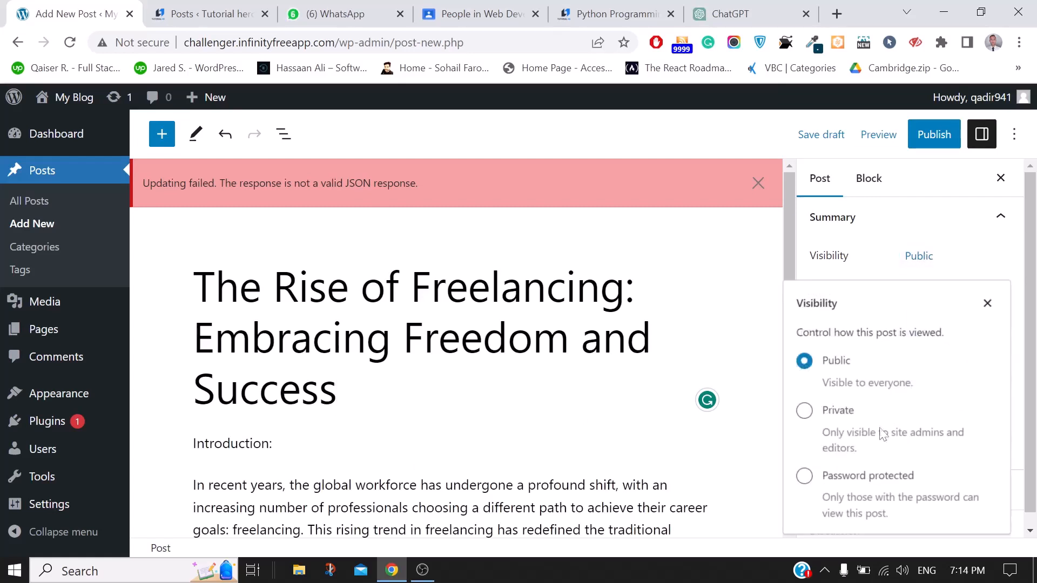
pyautogui.click(803, 476)
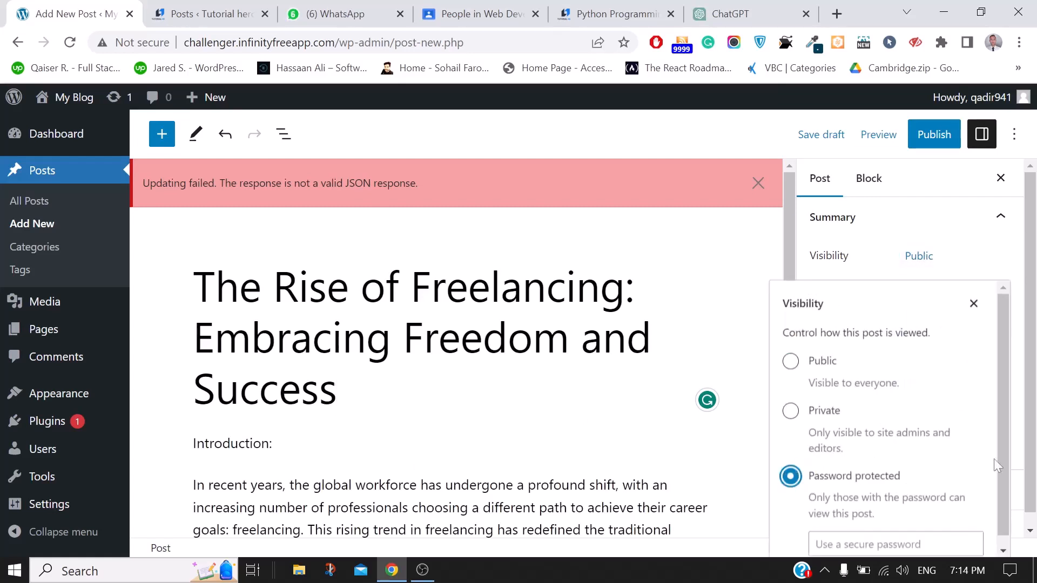
pyautogui.moveTo(1030, 469); pyautogui.dragTo(1030, 485)
pyautogui.click(922, 247)
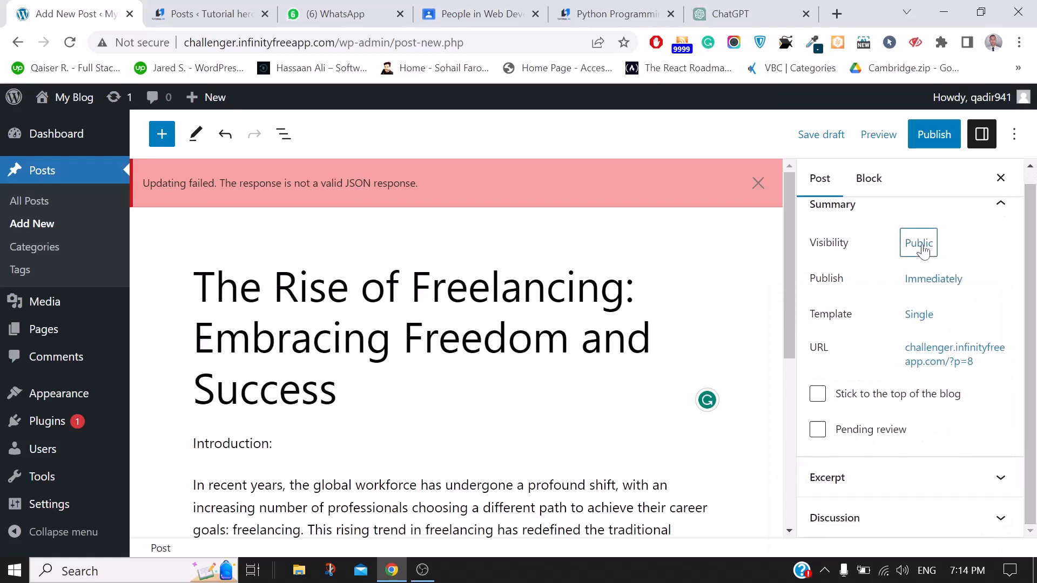
pyautogui.click(806, 465)
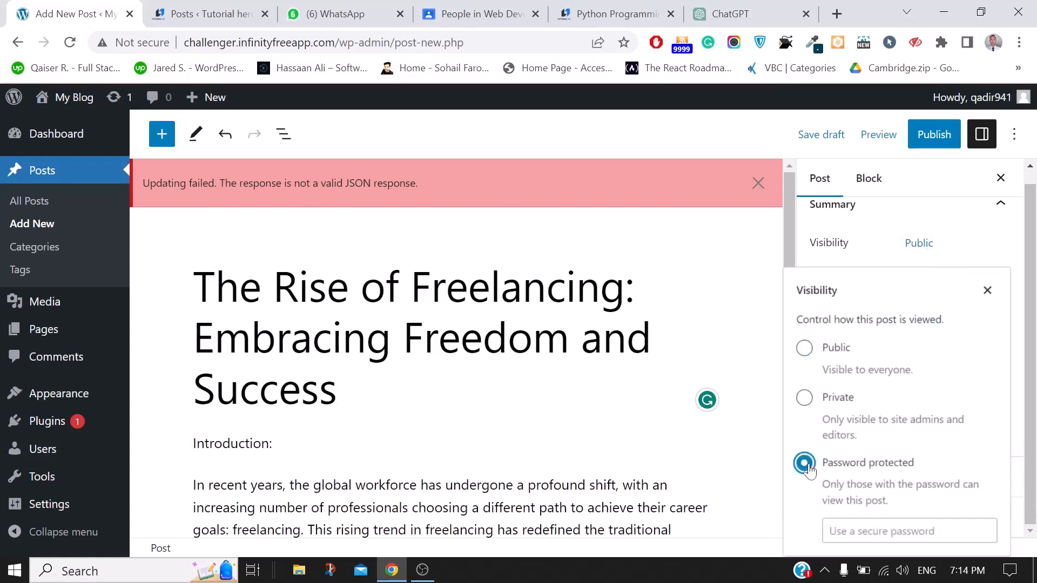
pyautogui.click(909, 532)
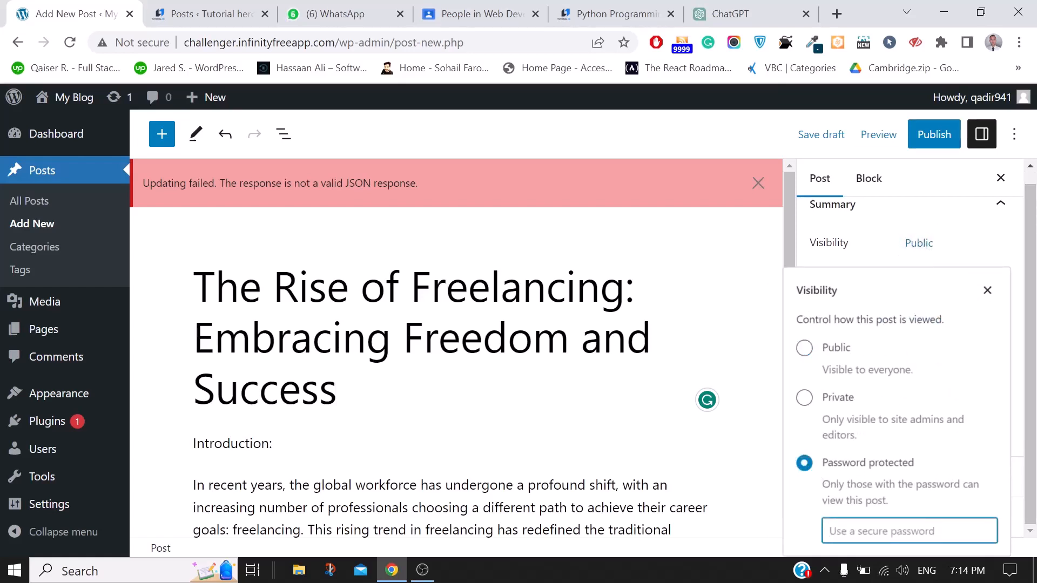
pyautogui.write('123')
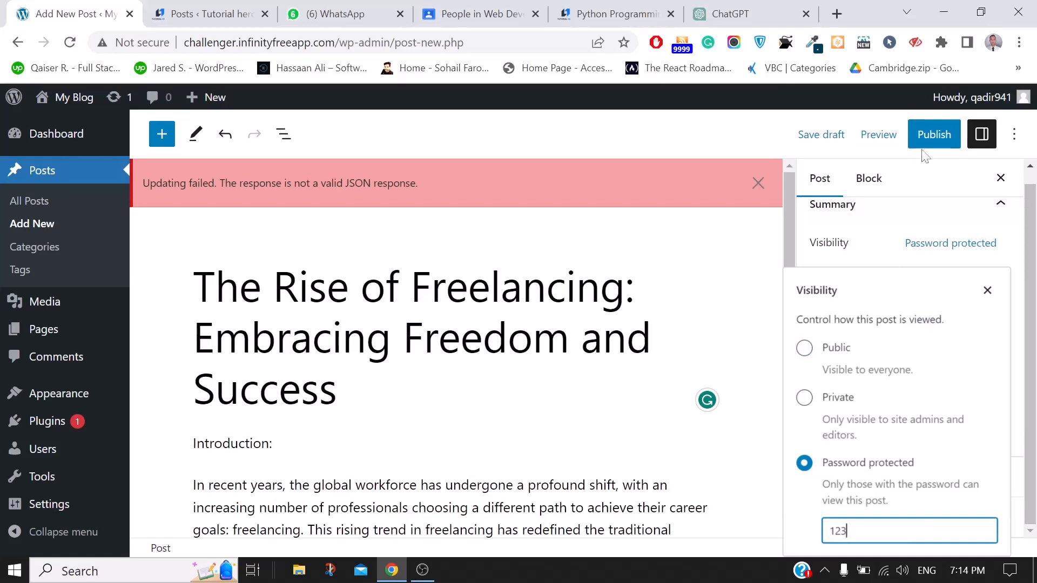
pyautogui.click(934, 135)
pyautogui.click(889, 135)
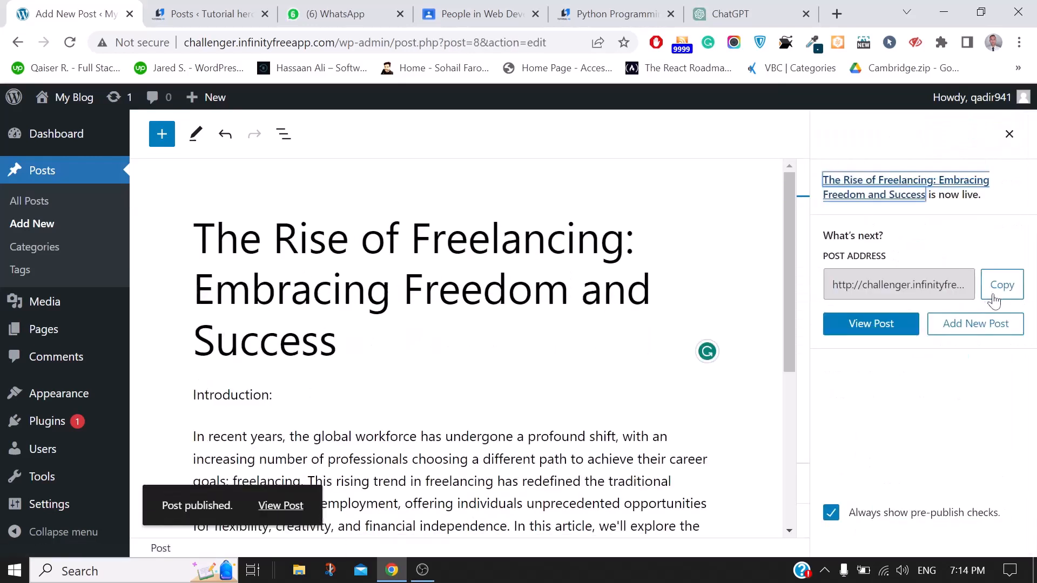
# Copy the published post's URL and load it in a new incognito window
pyautogui.click(998, 295)
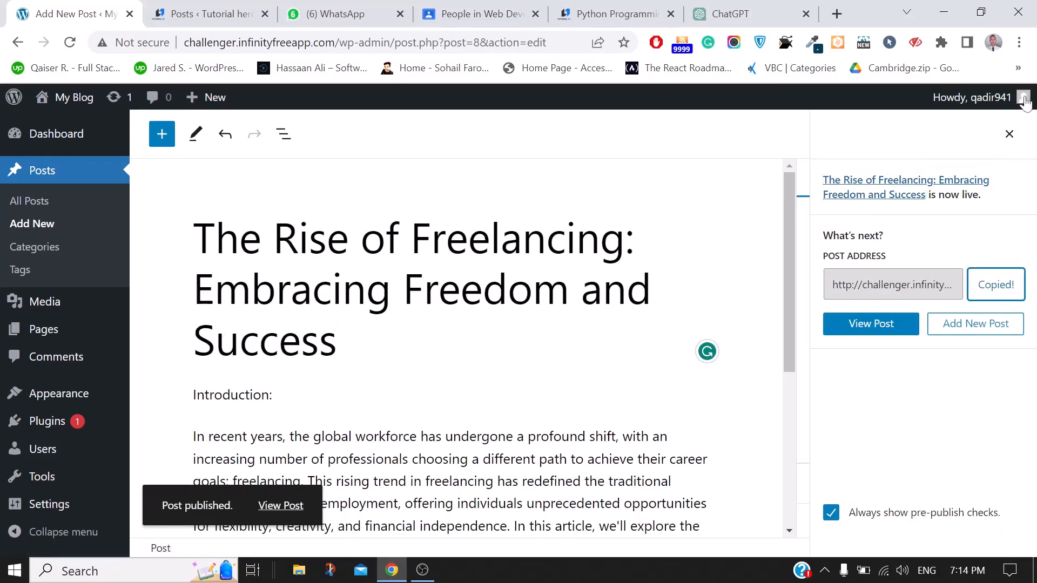
pyautogui.click(1019, 42)
pyautogui.click(903, 104)
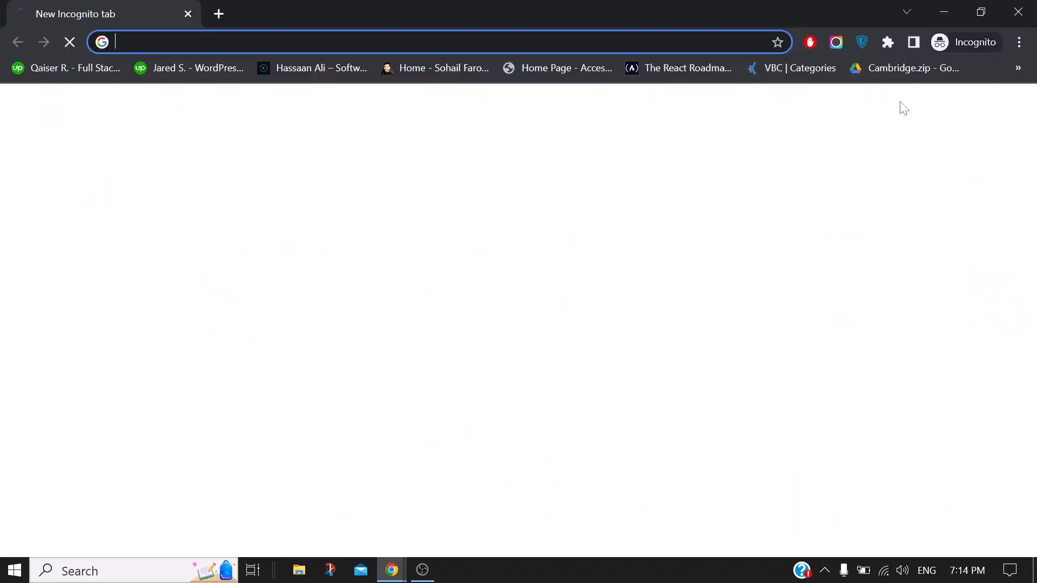
pyautogui.hotkey('ctrl', 'v')
pyautogui.press('Return')
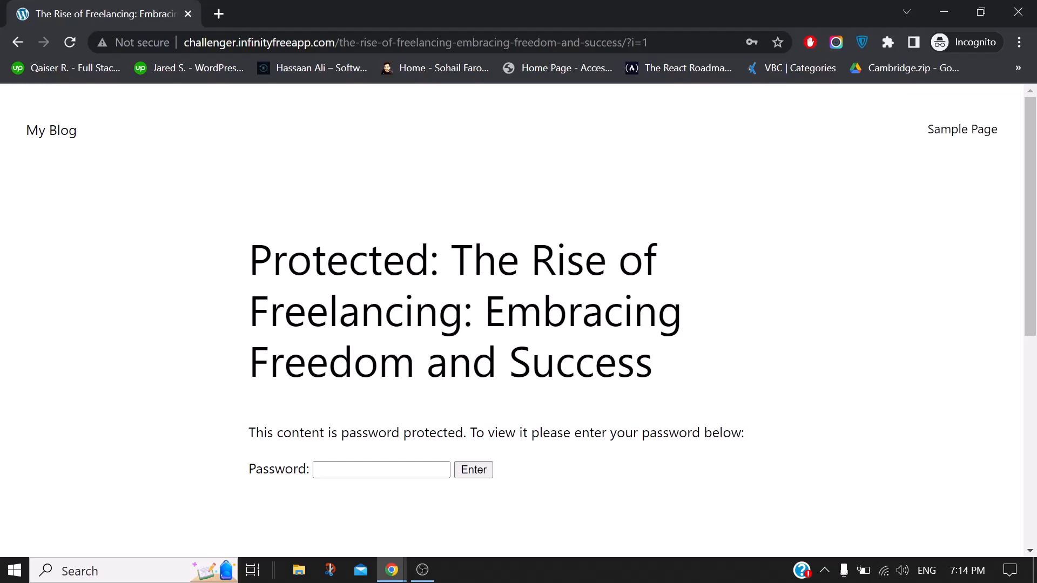
# Enter the post password to unlock and read the article, then return to the post editor
pyautogui.click(348, 470)
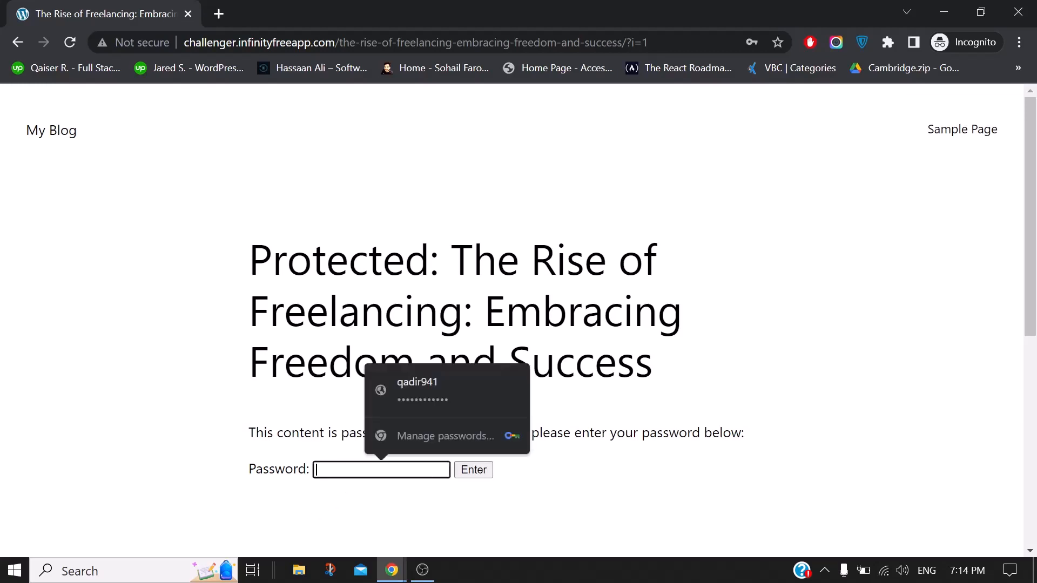
pyautogui.write('••')
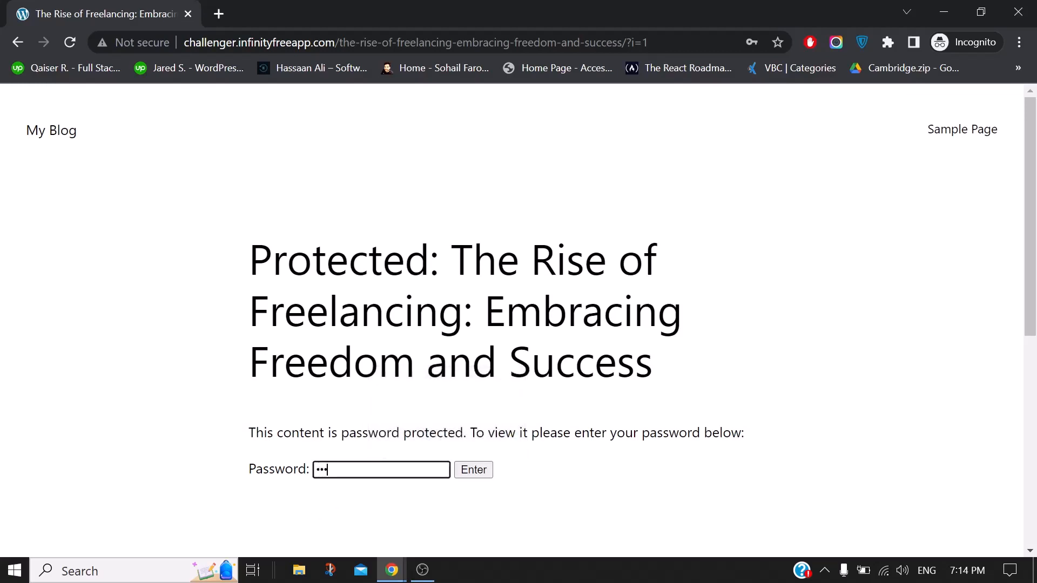
pyautogui.click(474, 470)
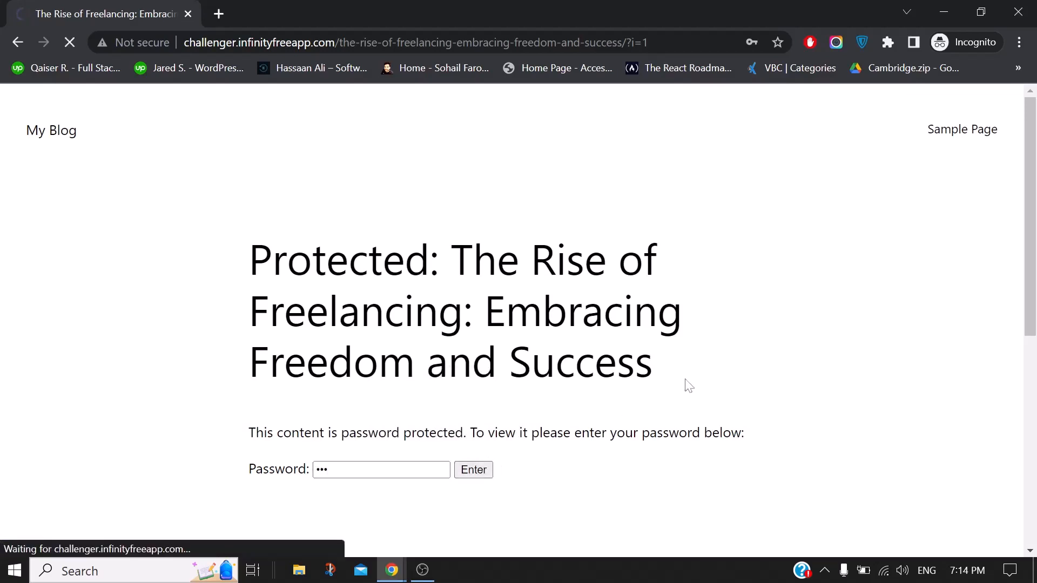
pyautogui.scroll(-3, 689, 386)
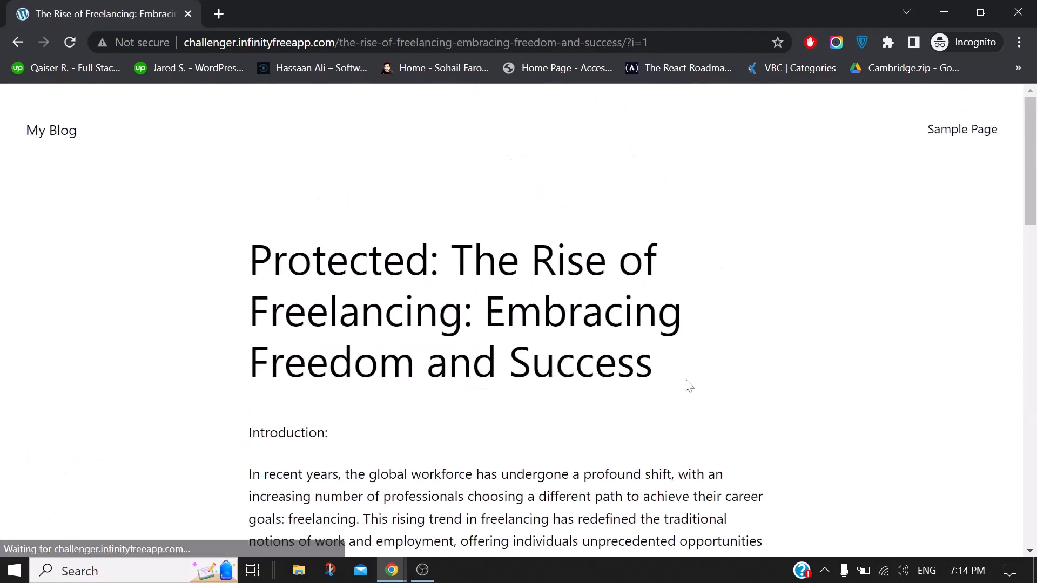
pyautogui.scroll(-2, 689, 386)
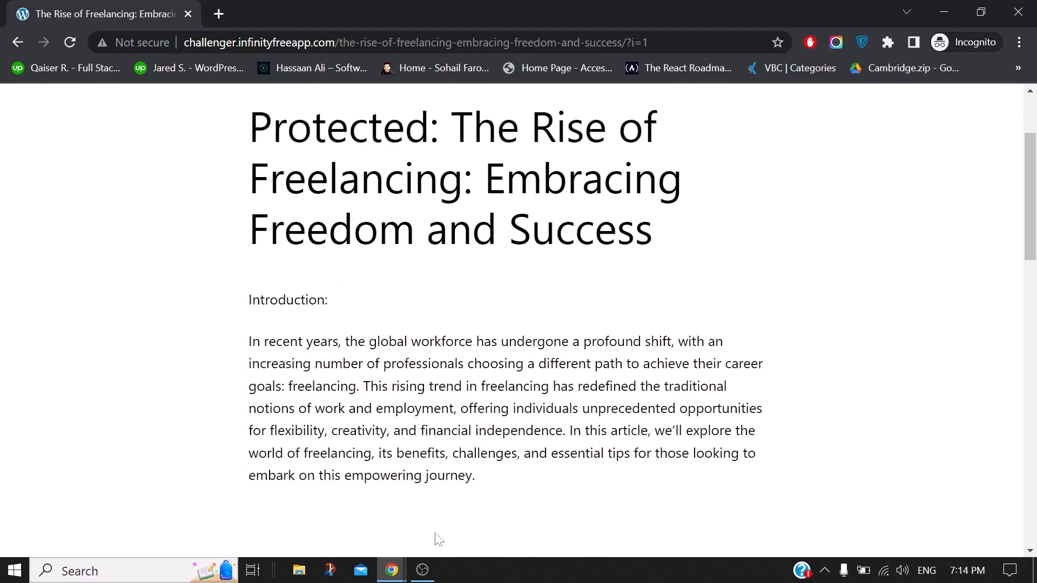
pyautogui.moveTo(392, 570)
pyautogui.click(281, 518)
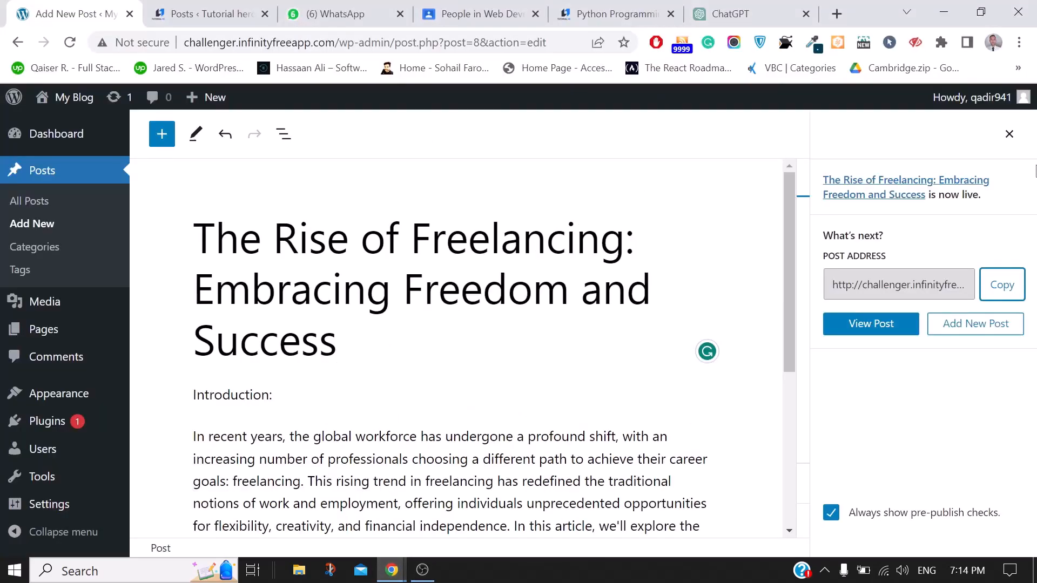
# Change the freelancing post's visibility from Password protected to Public
pyautogui.click(1009, 134)
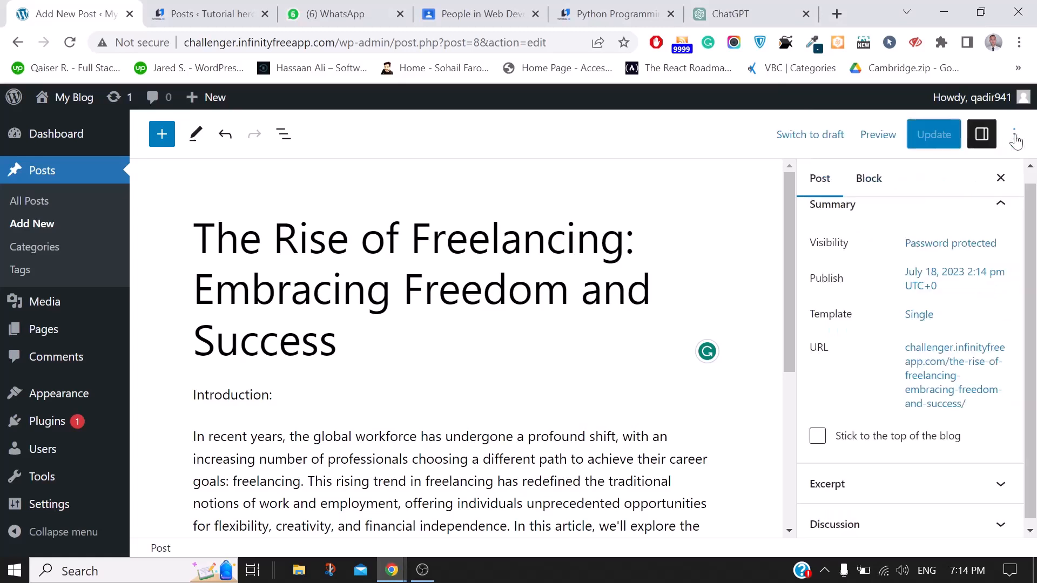
pyautogui.click(950, 243)
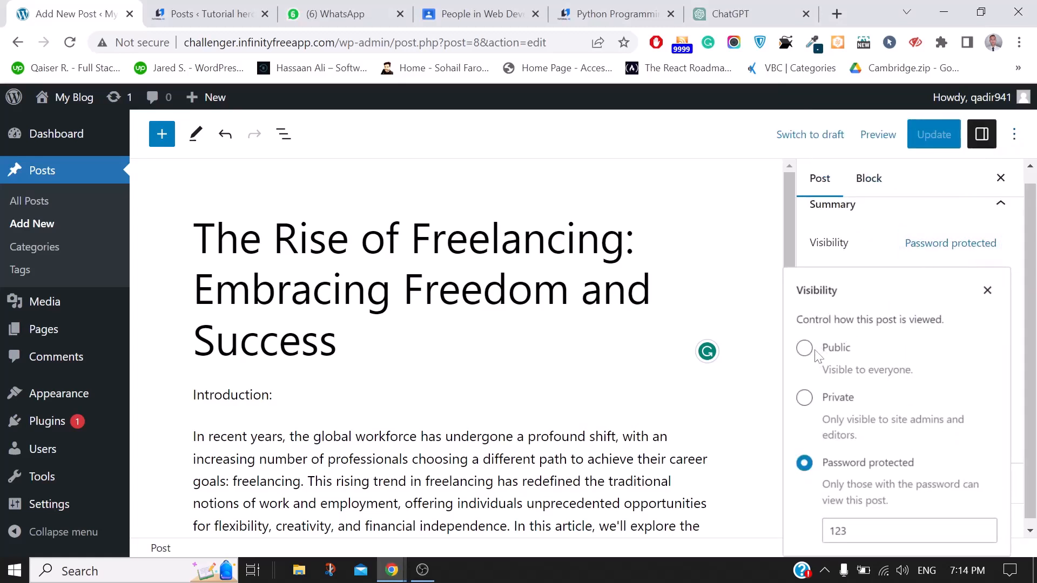
pyautogui.click(806, 350)
pyautogui.click(957, 245)
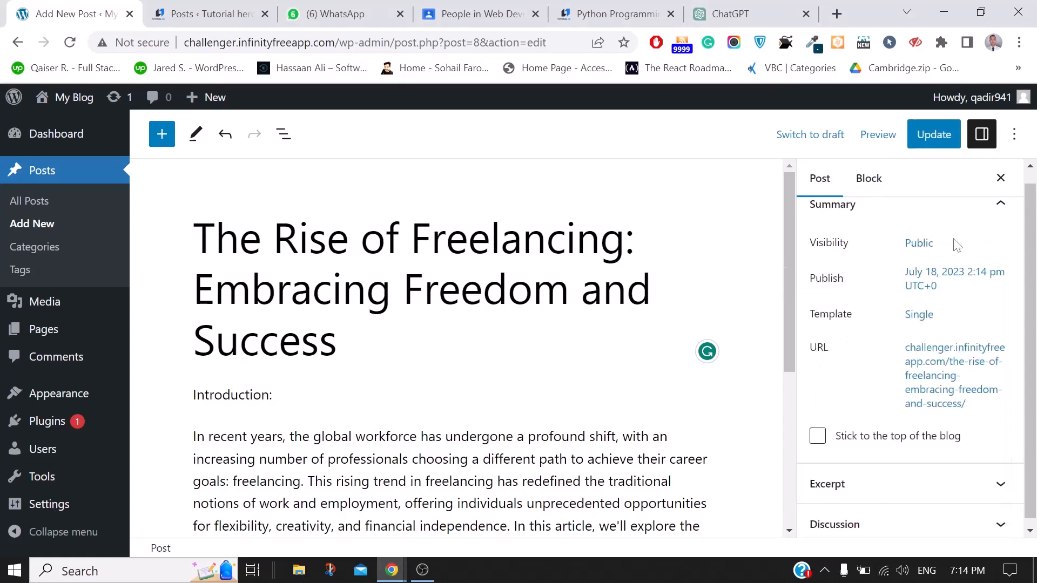
# Check the available templates, leaving the post on the Single template
pyautogui.click(920, 315)
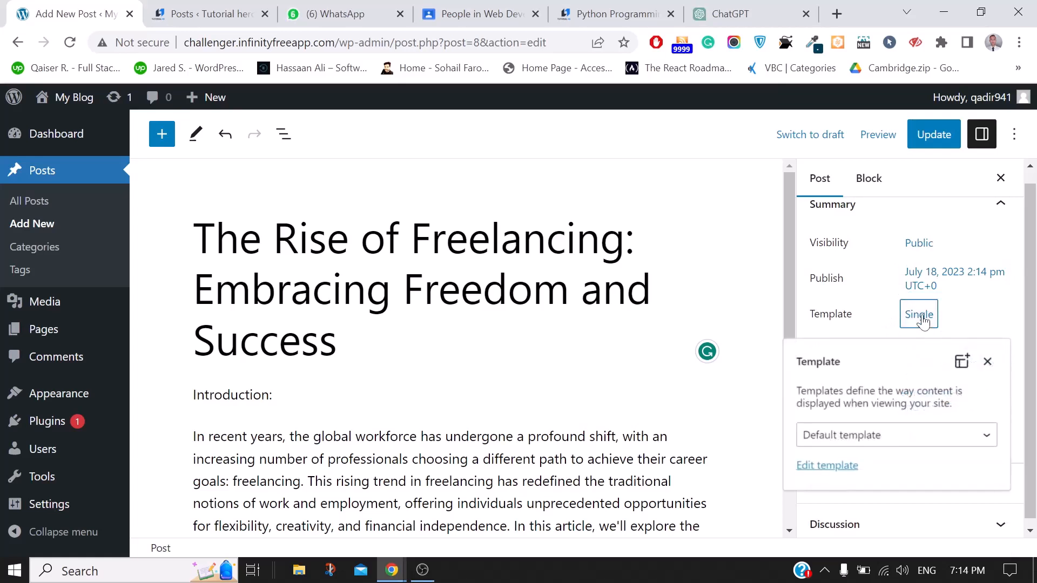
pyautogui.click(866, 436)
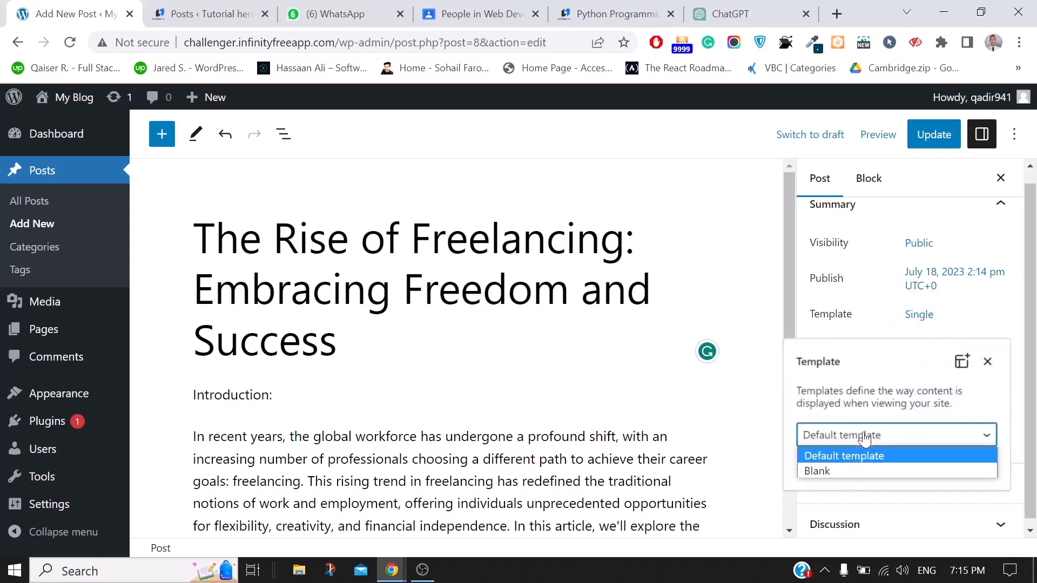
pyautogui.click(966, 319)
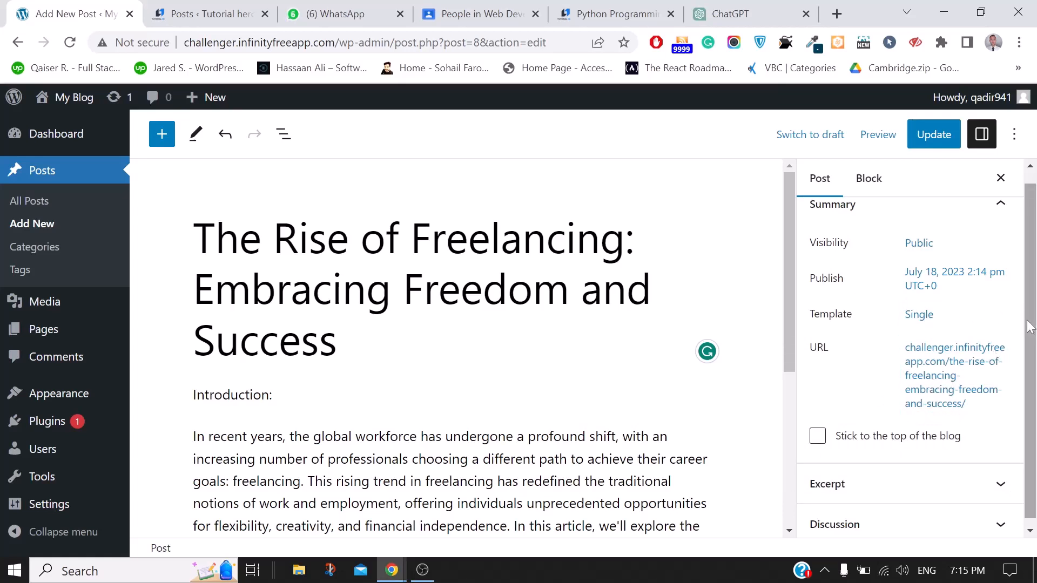
pyautogui.scroll(-1, 1026, 378)
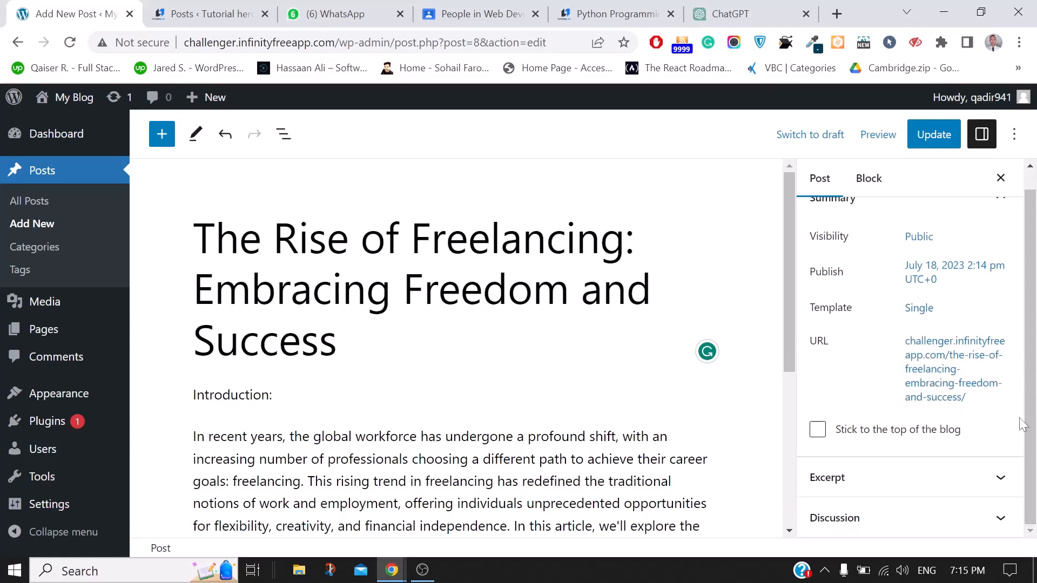
# Expand the Excerpt and Discussion panels, revealing comments, pingbacks and trackbacks allowed
pyautogui.click(899, 481)
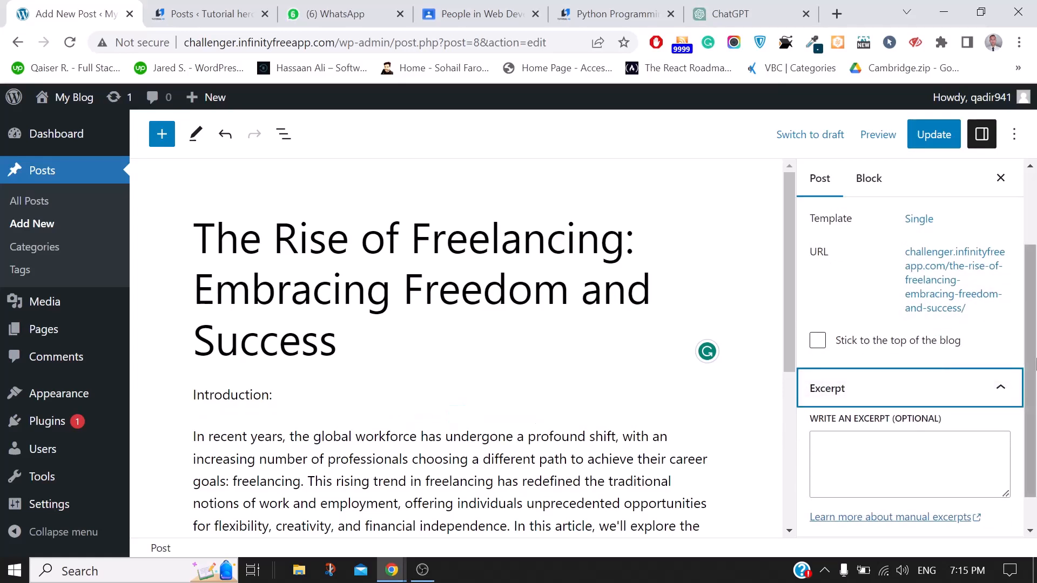
pyautogui.scroll(-1, 1026, 384)
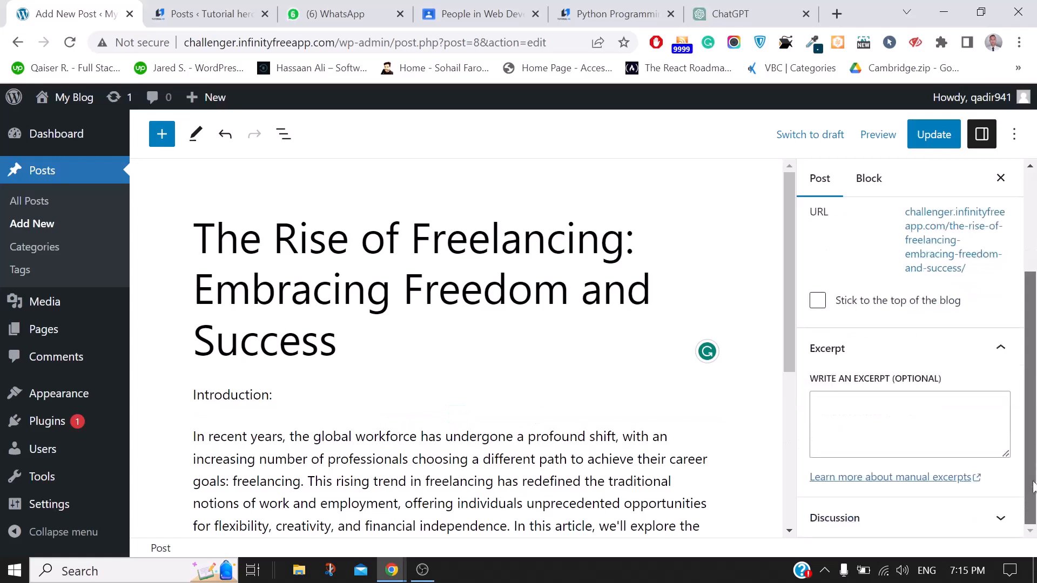
pyautogui.click(908, 528)
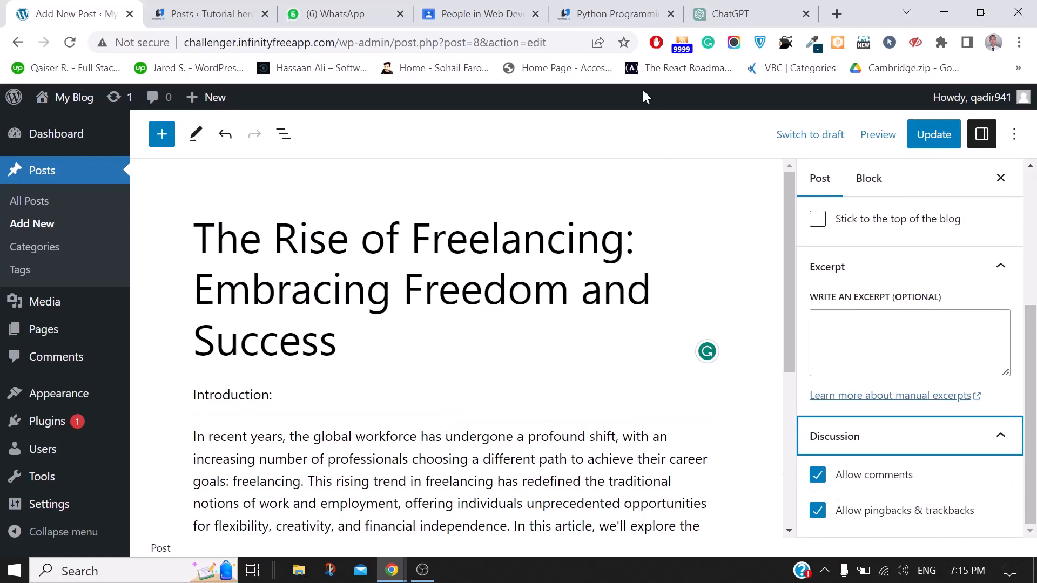
pyautogui.moveTo(392, 570)
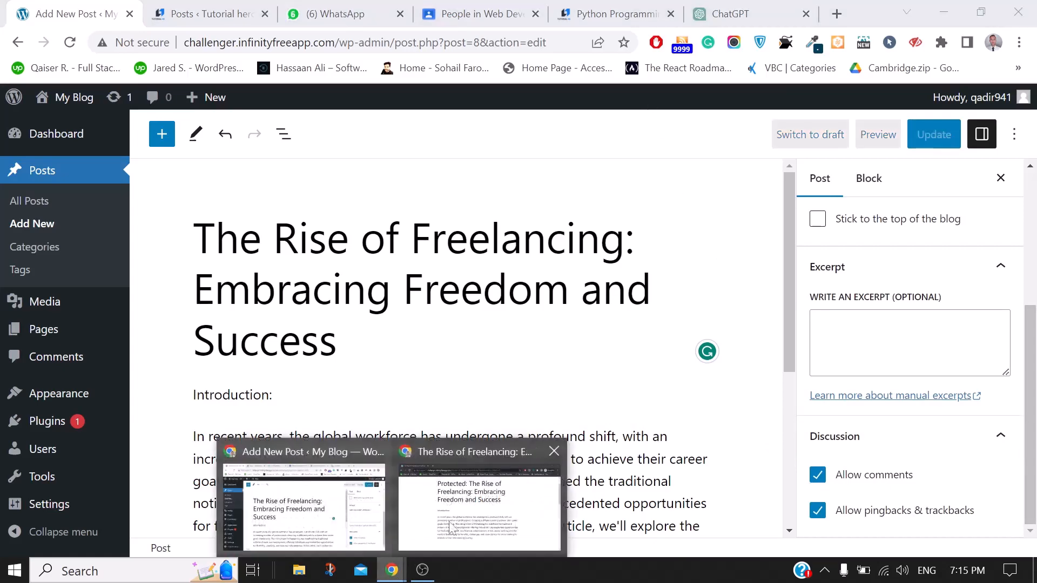
pyautogui.click(474, 516)
pyautogui.scroll(-10, 474, 516)
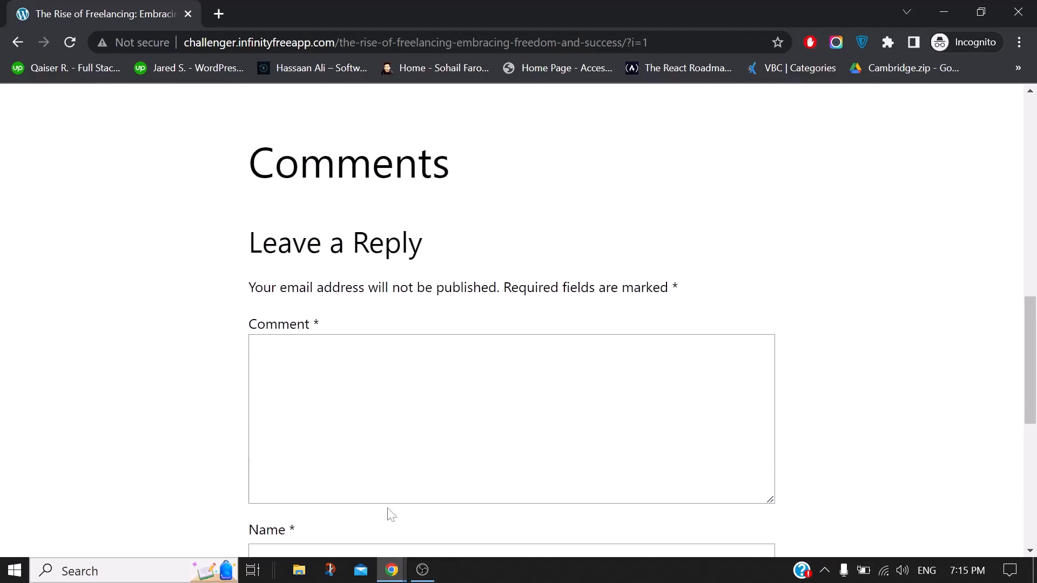
pyautogui.moveTo(391, 570)
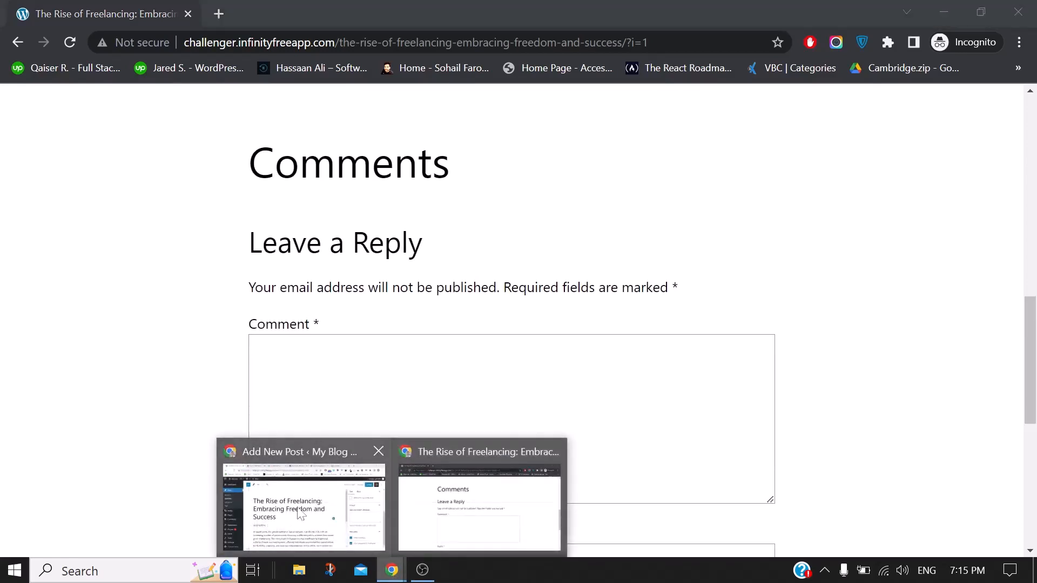
pyautogui.click(301, 486)
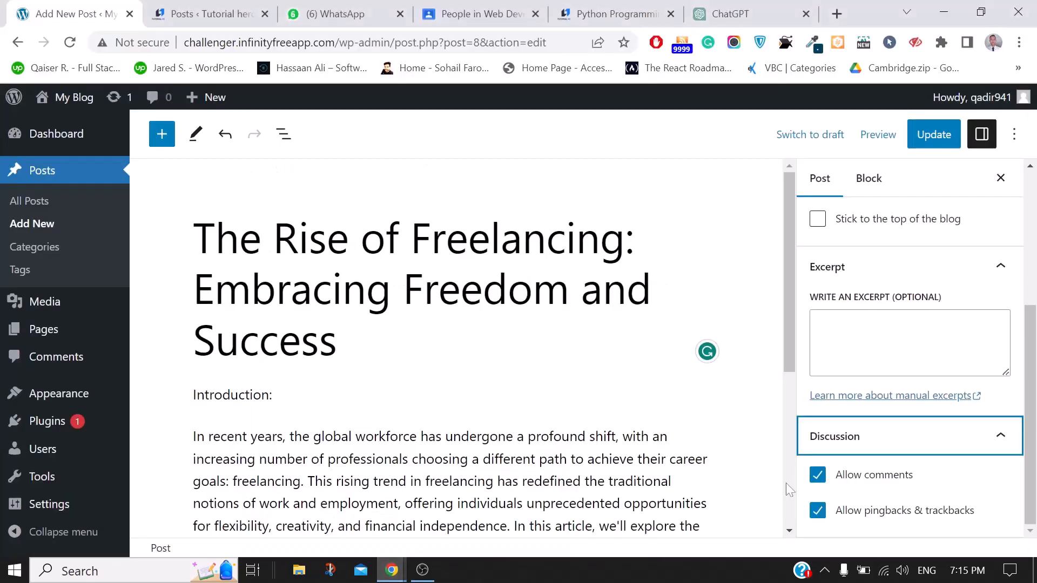
# Uncheck 'Allow comments' and 'Allow pingbacks & trackbacks', then save the post with Update
pyautogui.click(818, 478)
pyautogui.click(818, 476)
pyautogui.click(818, 510)
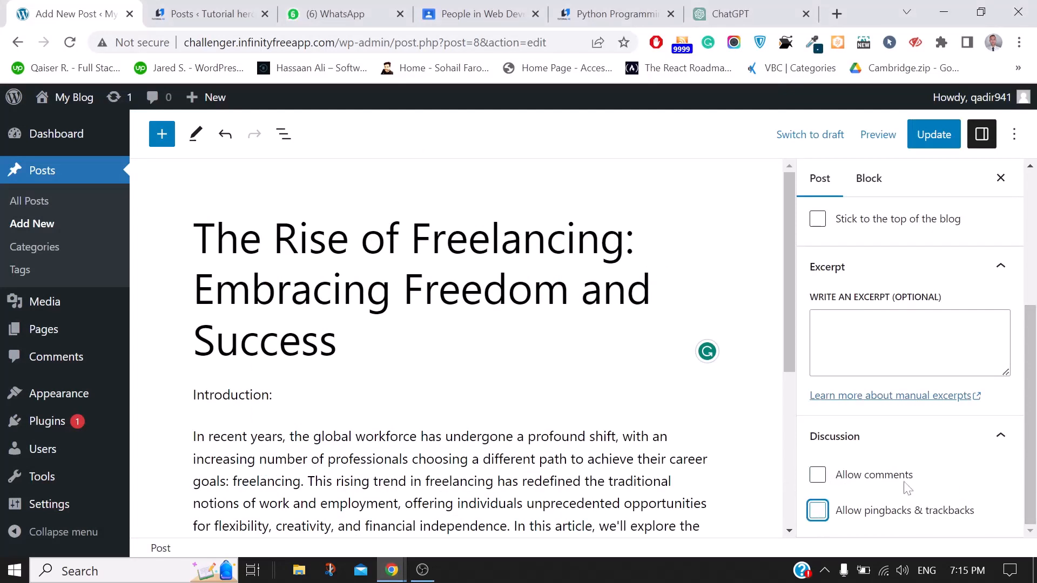
pyautogui.click(934, 135)
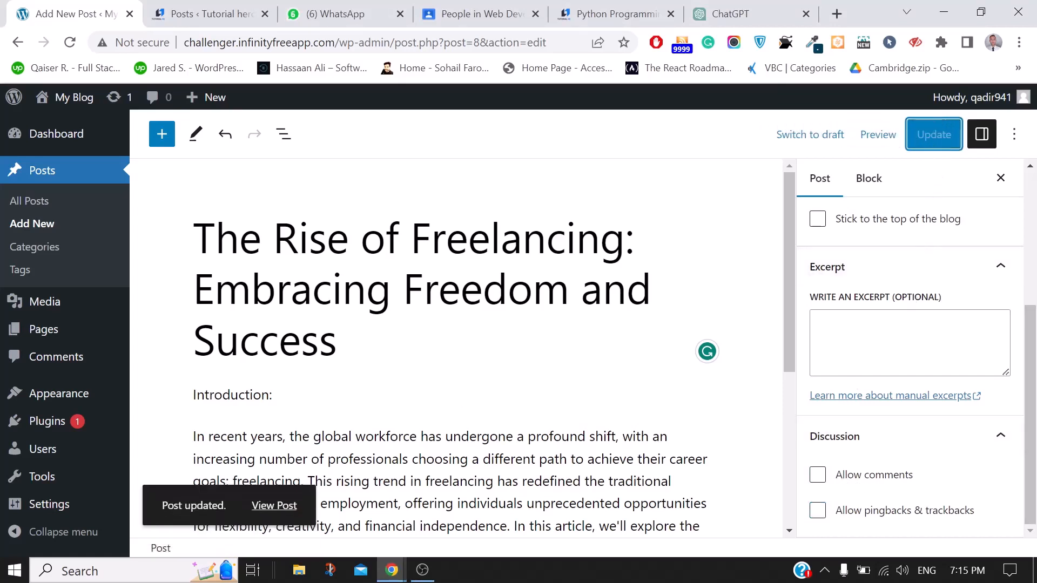
pyautogui.moveTo(397, 575)
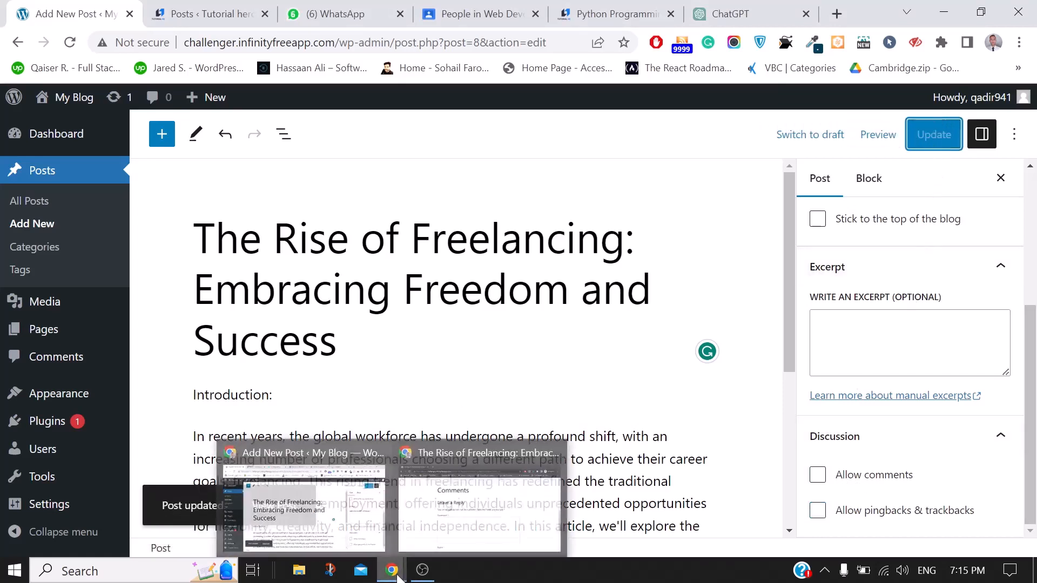
pyautogui.click(447, 534)
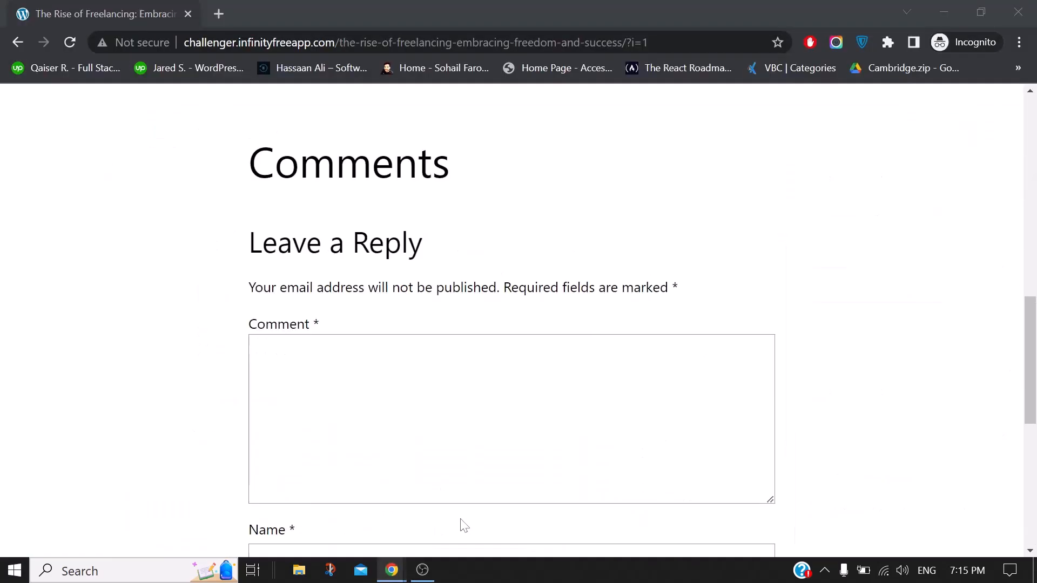
pyautogui.click(70, 43)
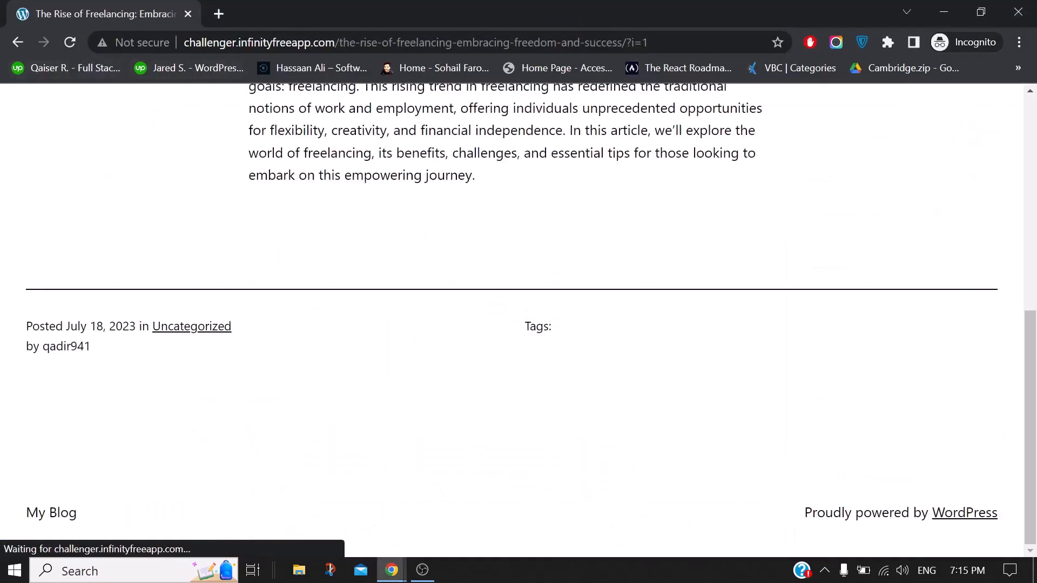
pyautogui.scroll(3, 629, 344)
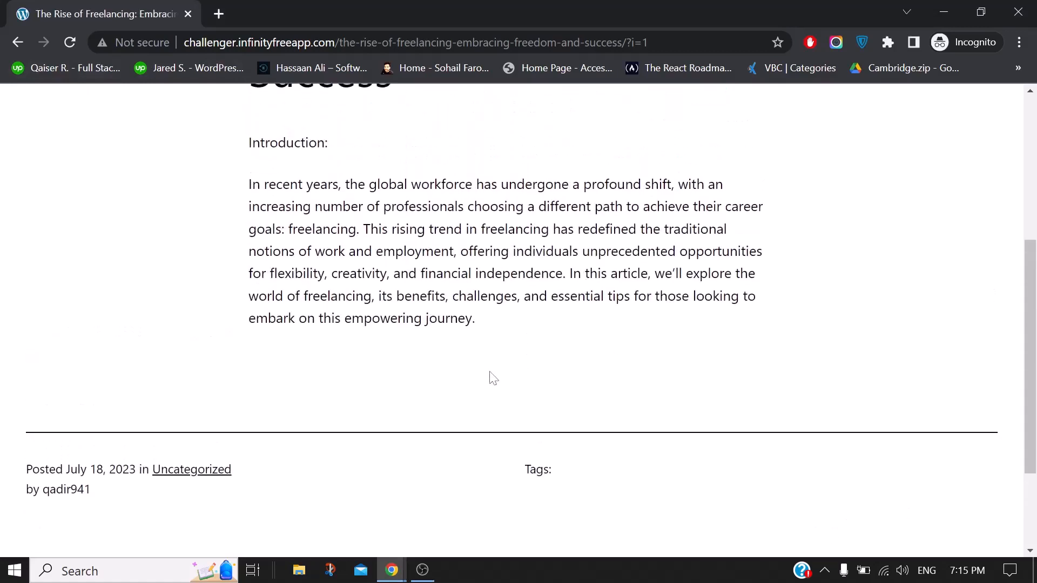
pyautogui.moveTo(392, 569)
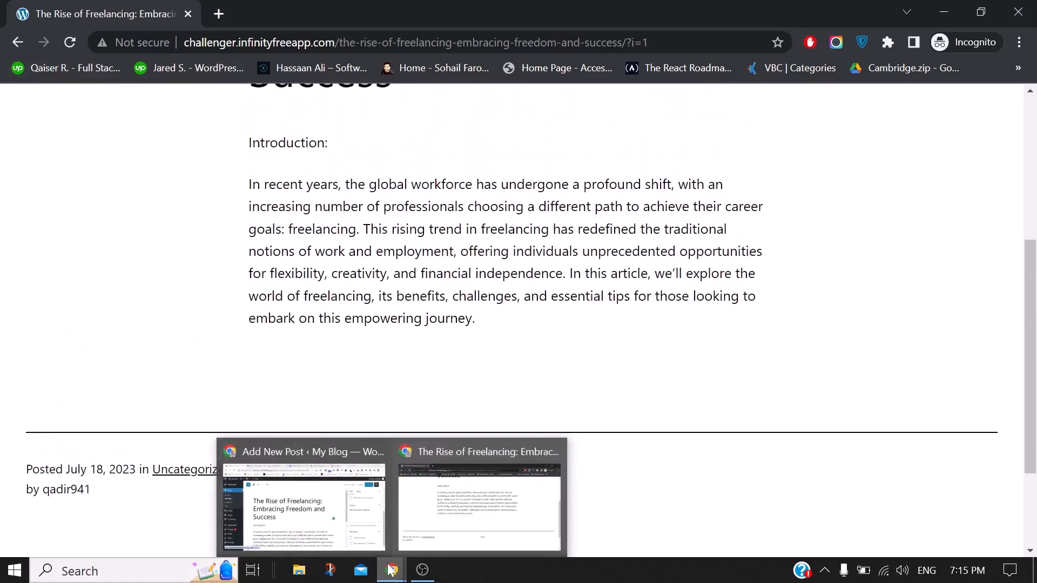
pyautogui.click(301, 499)
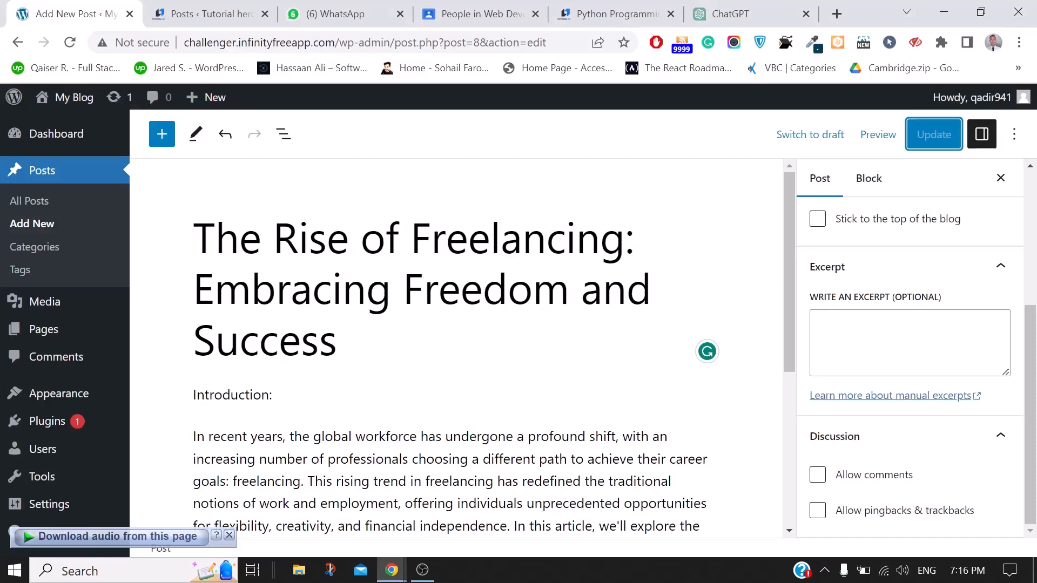
# Scroll through the Post sidebar to review visibility, publish date, template and URL
pyautogui.click(1034, 440)
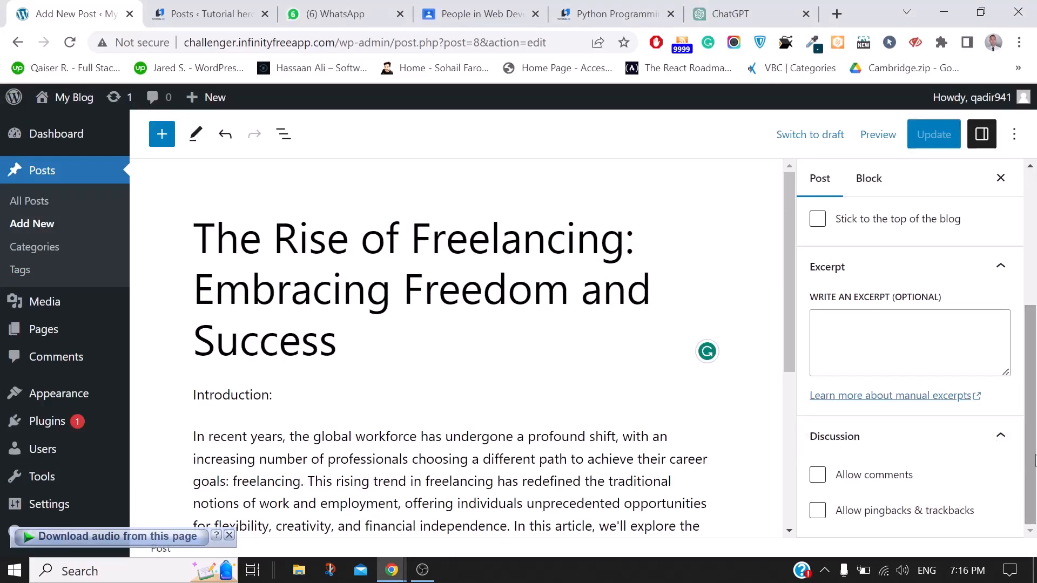
pyautogui.moveTo(1035, 455); pyautogui.dragTo(1035, 374)
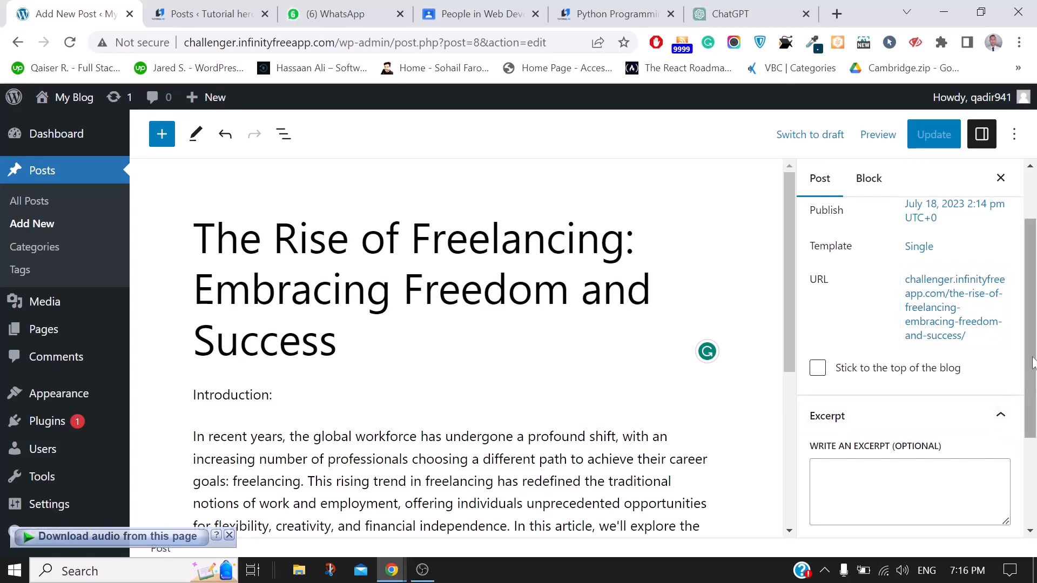
pyautogui.scroll(-3, 953, 441)
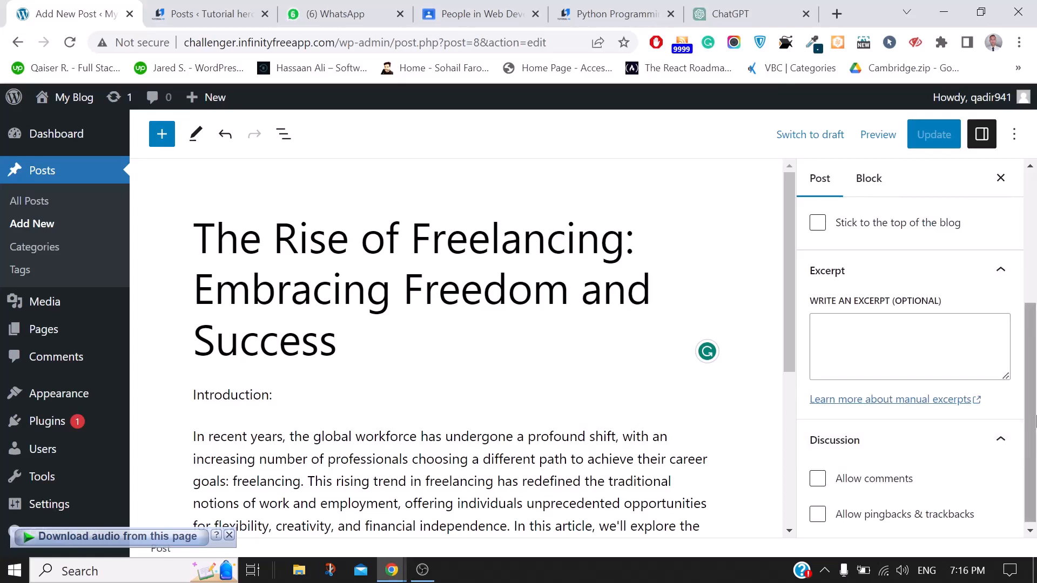
pyautogui.moveTo(1032, 432); pyautogui.dragTo(1035, 294)
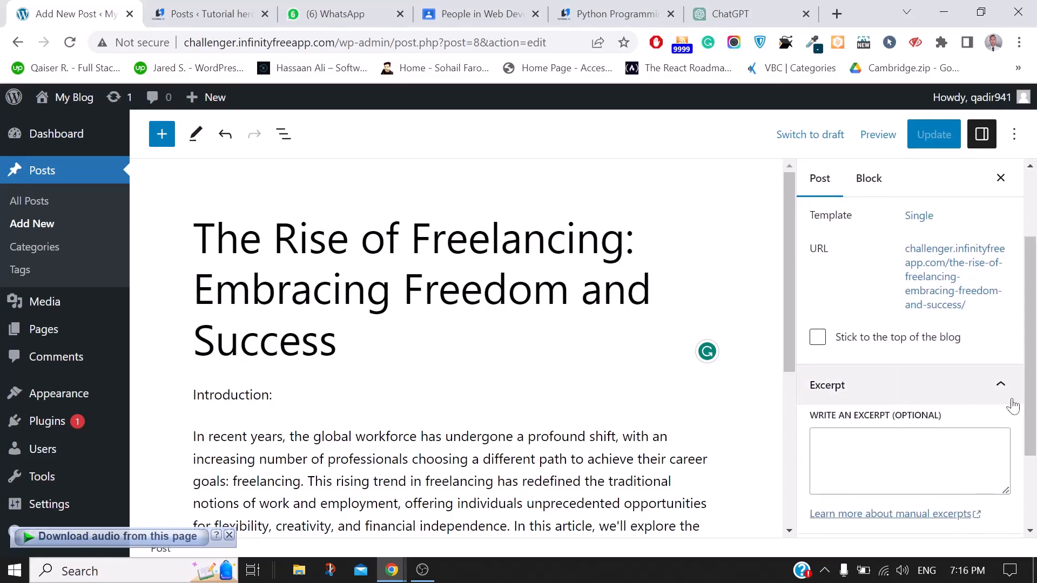
pyautogui.moveTo(1032, 441); pyautogui.dragTo(1032, 508)
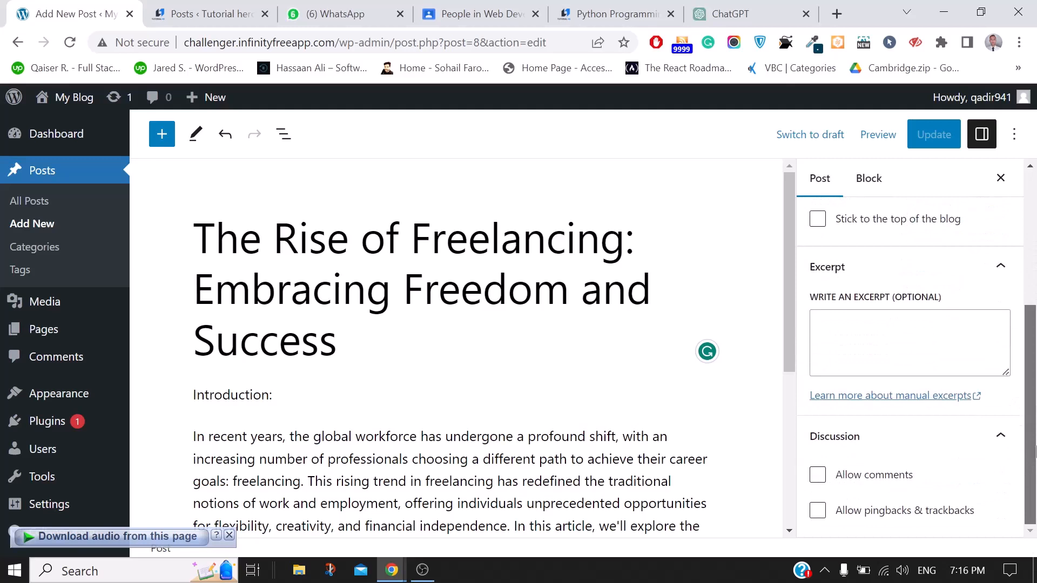
pyautogui.moveTo(1036, 452); pyautogui.dragTo(1036, 288)
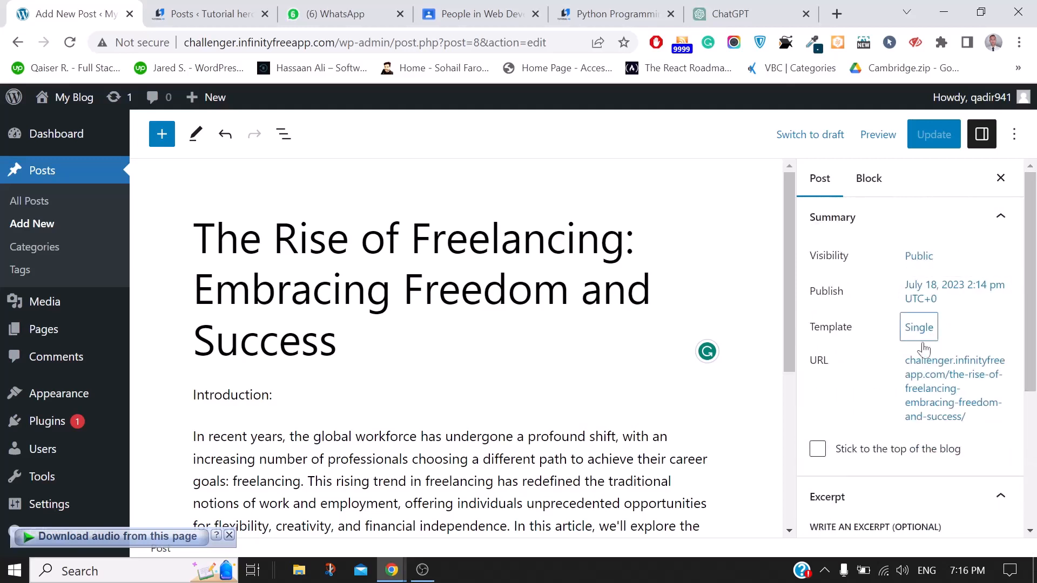
pyautogui.scroll(-2, 919, 413)
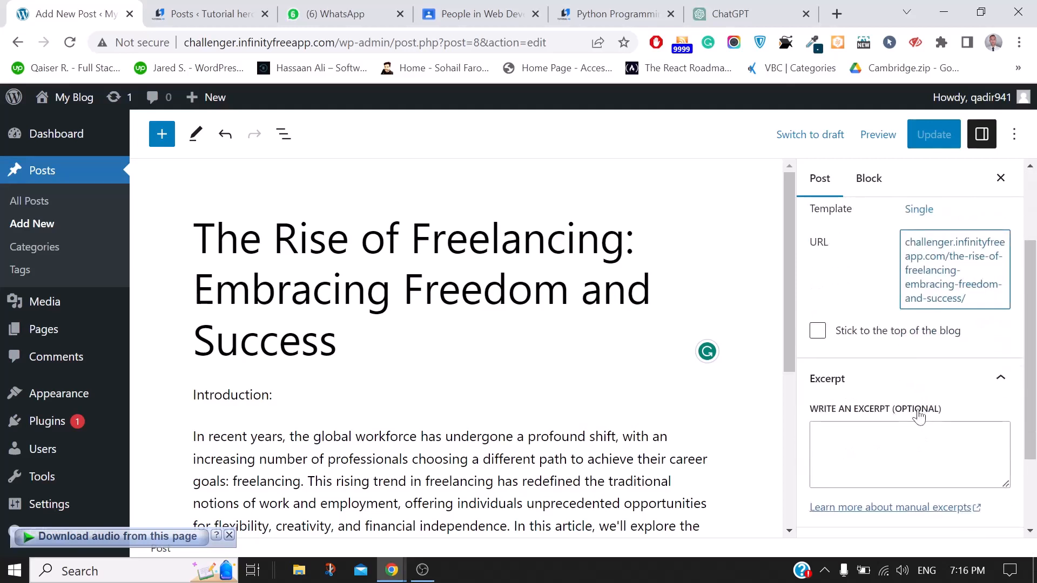
# Collapse the Excerpt panel and glance at the Block tab before returning to Post settings
pyautogui.click(886, 381)
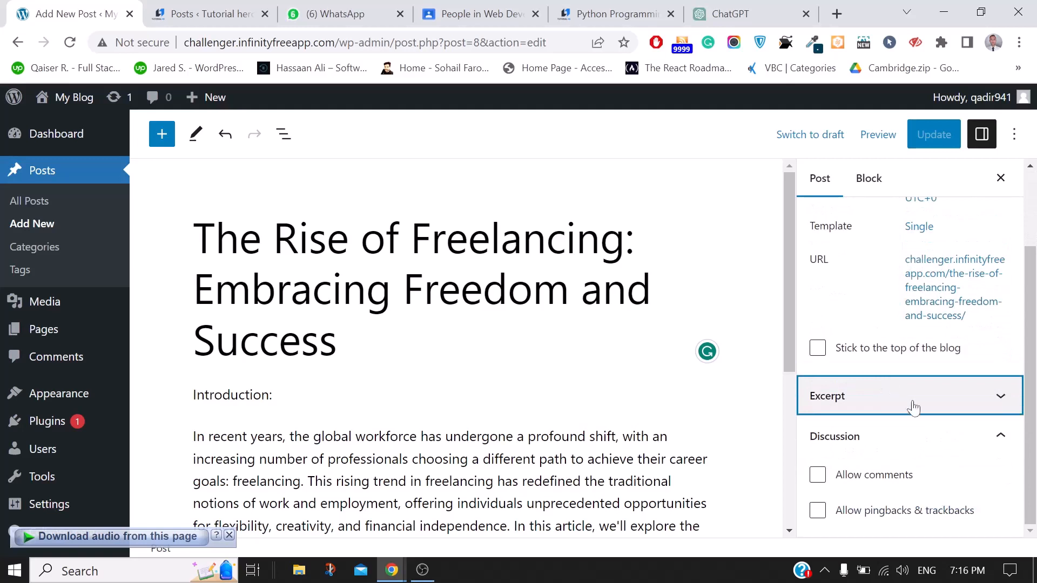
pyautogui.scroll(2, 913, 408)
pyautogui.click(866, 172)
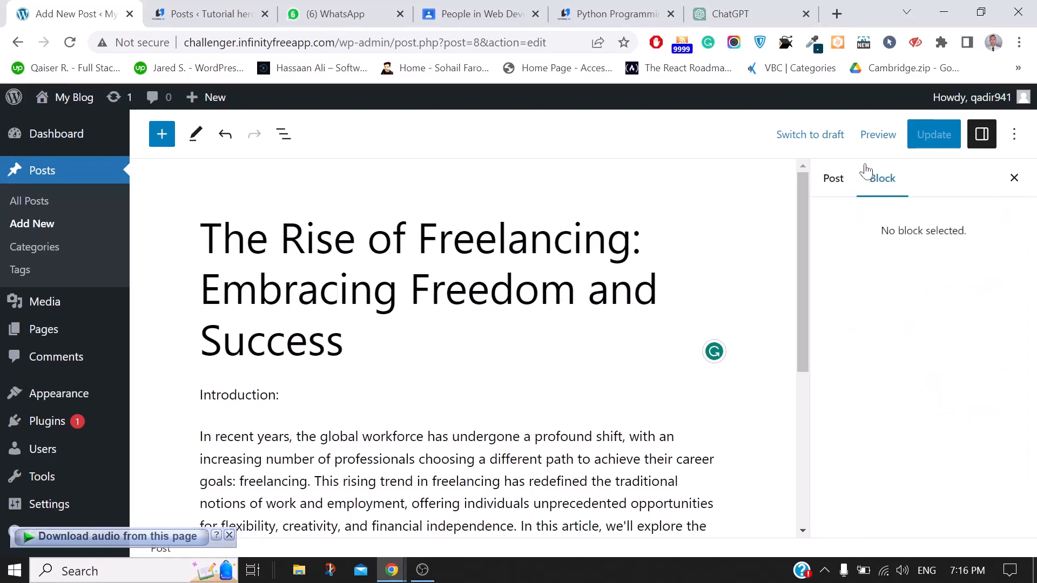
pyautogui.click(832, 182)
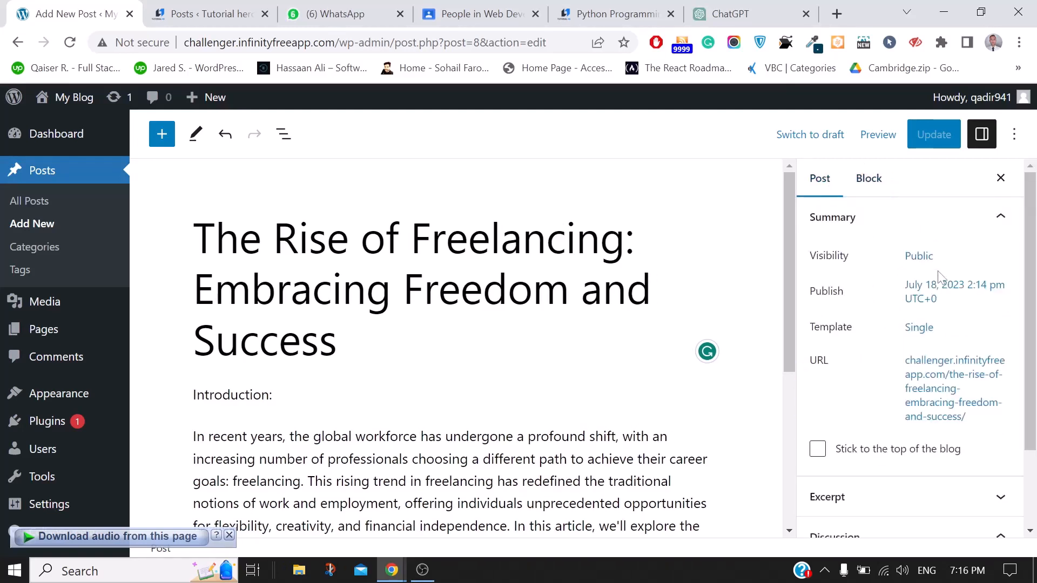
# Quick Edit the freelancing post: category tech only (Uncategorized removed) and tag 'tech'
pyautogui.click(17, 202)
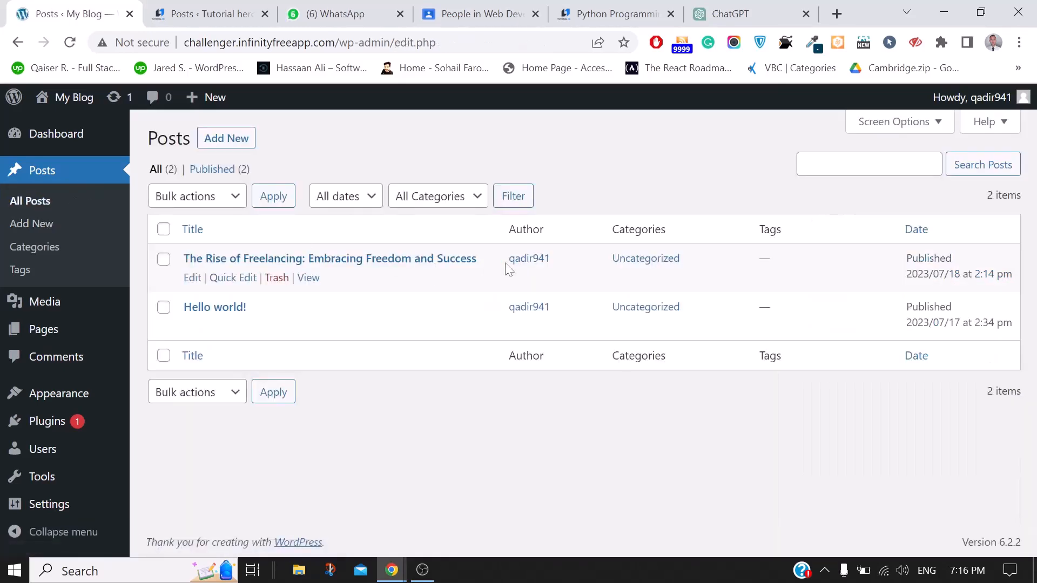
pyautogui.click(218, 279)
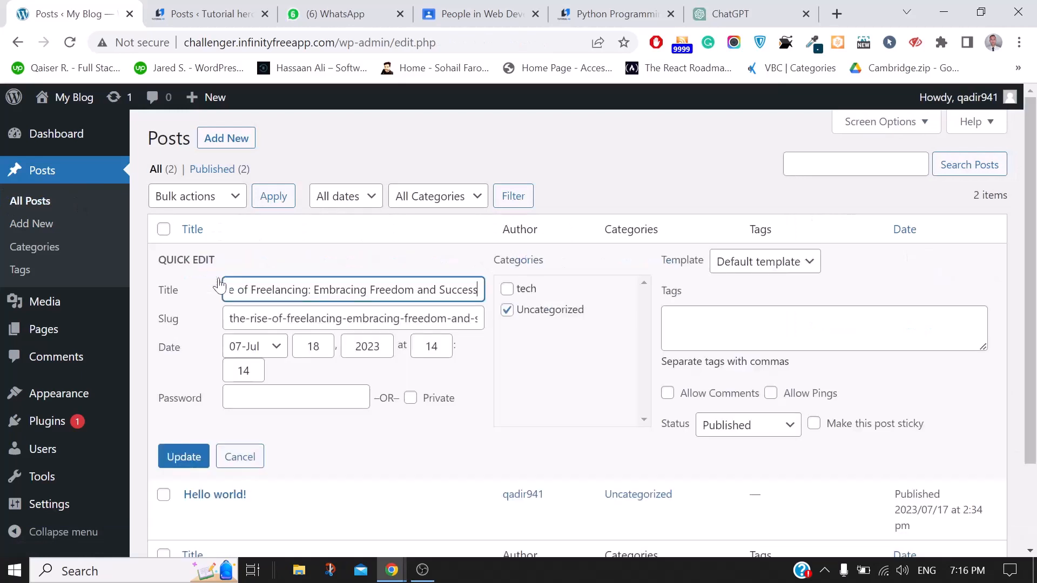
pyautogui.click(507, 309)
pyautogui.click(507, 309)
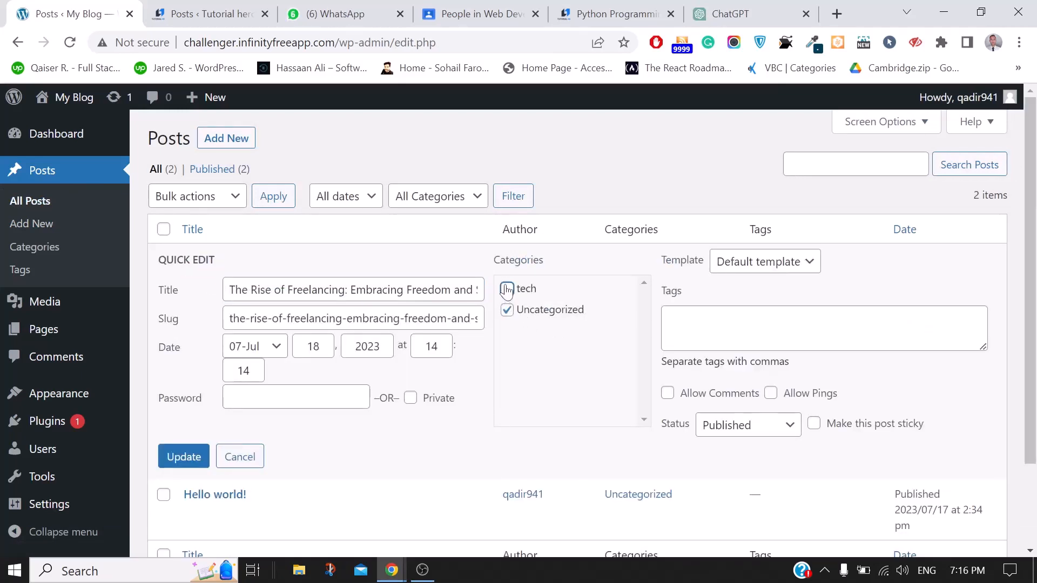
pyautogui.click(506, 289)
pyautogui.click(506, 310)
pyautogui.click(507, 322)
pyautogui.click(507, 318)
pyautogui.click(507, 317)
pyautogui.click(508, 317)
pyautogui.click(783, 327)
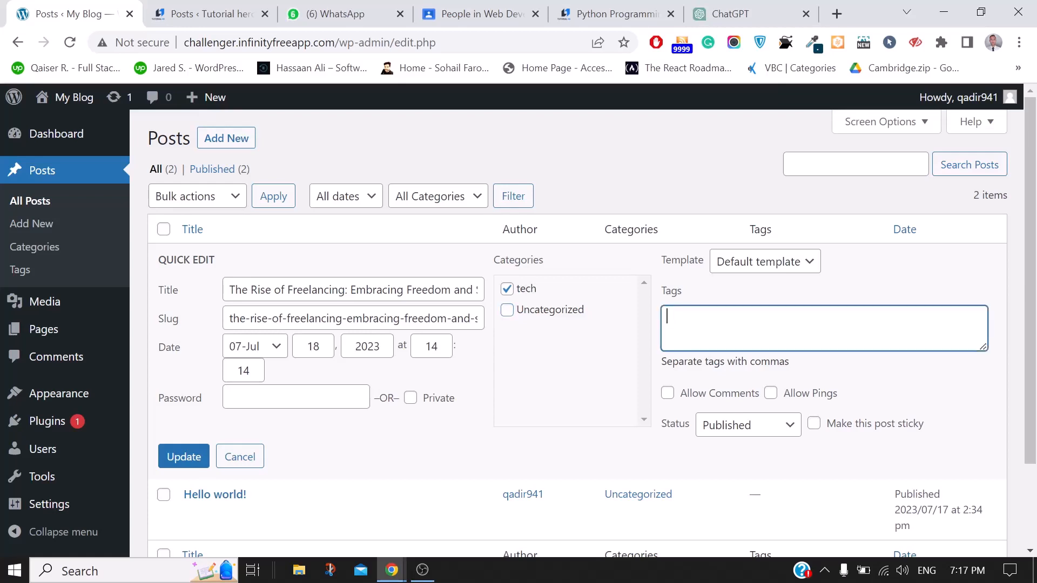
pyautogui.write('tech,')
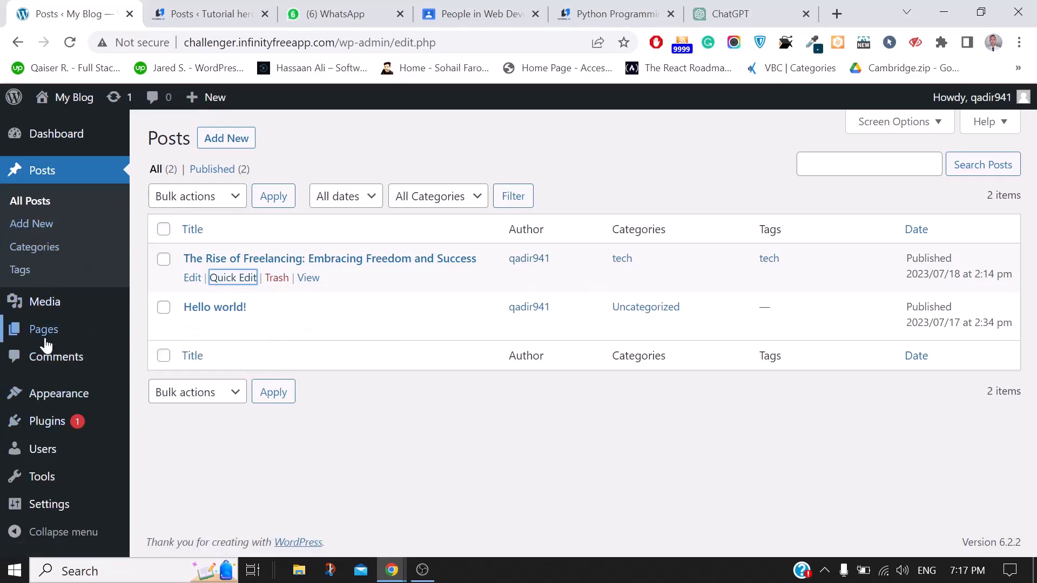
# Upload the WhatsApp green-tea image from Downloads to the Media Library
pyautogui.moveTo(18, 303)
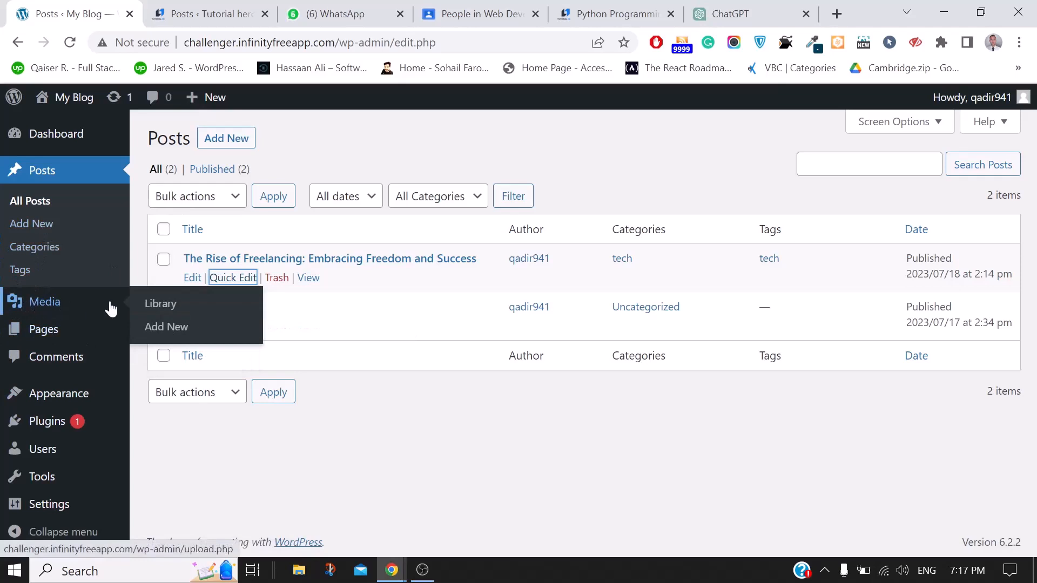
pyautogui.click(152, 304)
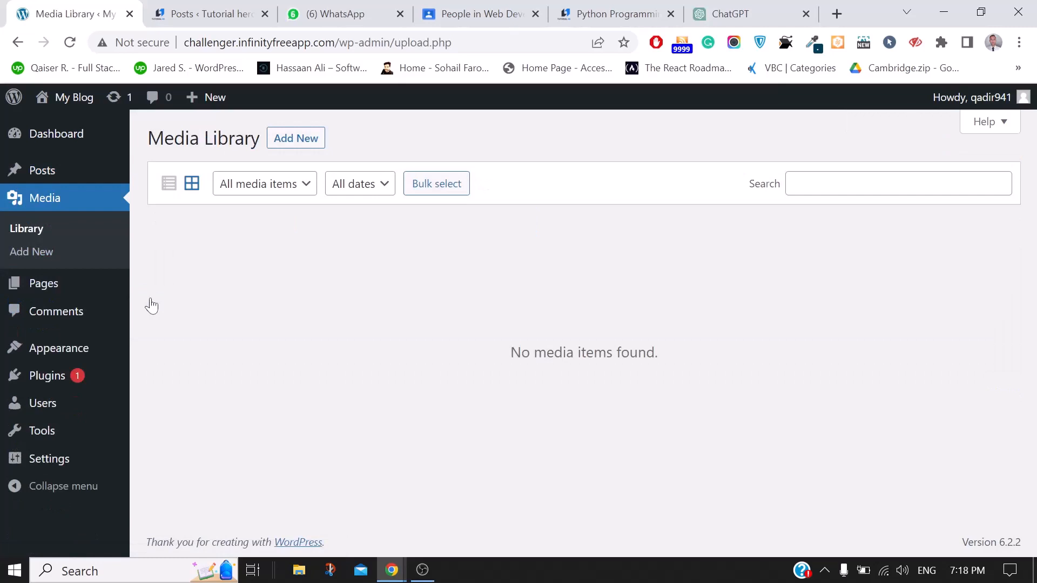
pyautogui.click(296, 138)
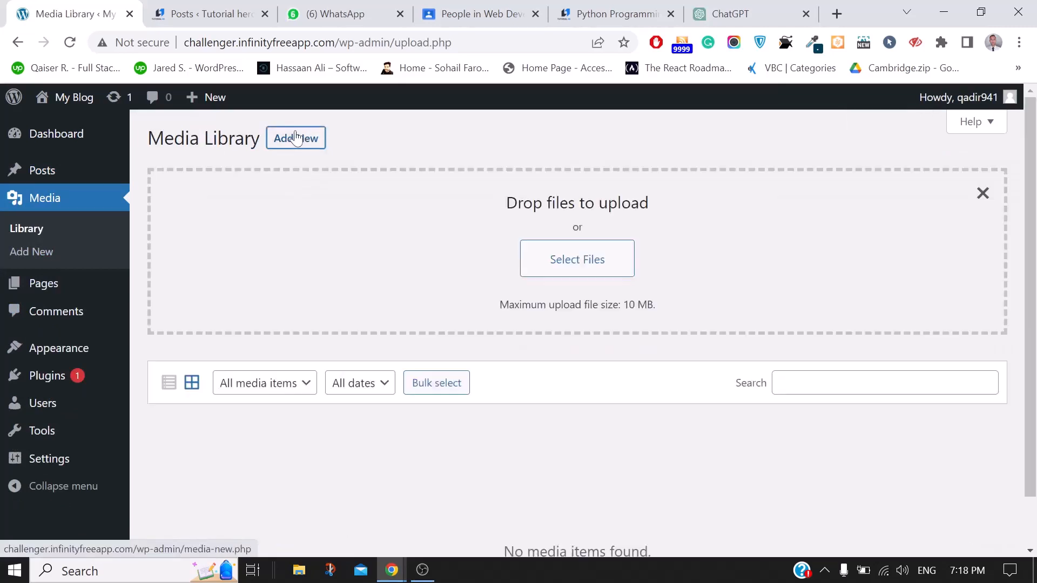
pyautogui.click(589, 263)
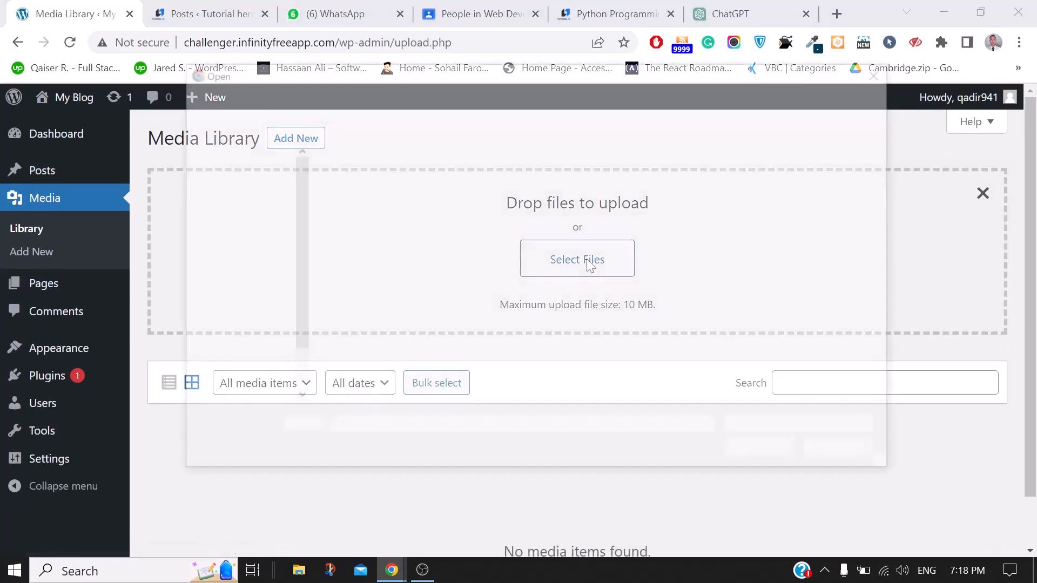
pyautogui.click(237, 255)
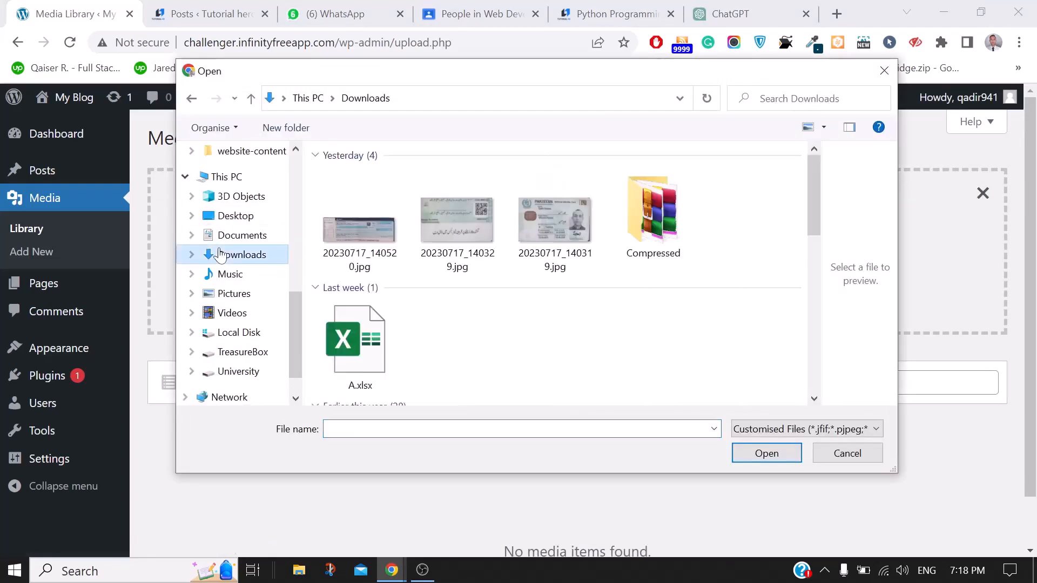
pyautogui.click(478, 206)
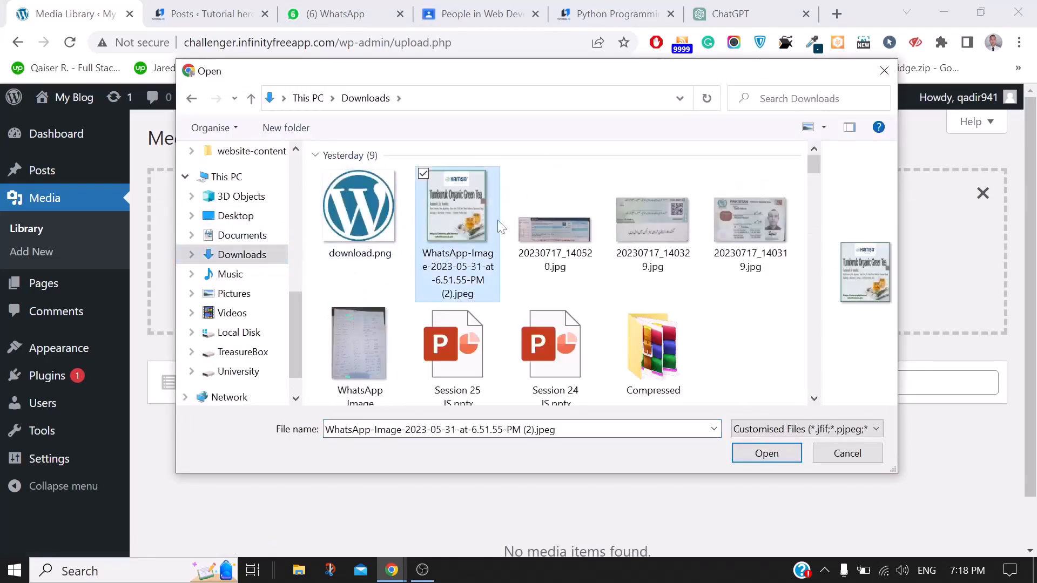
pyautogui.click(765, 454)
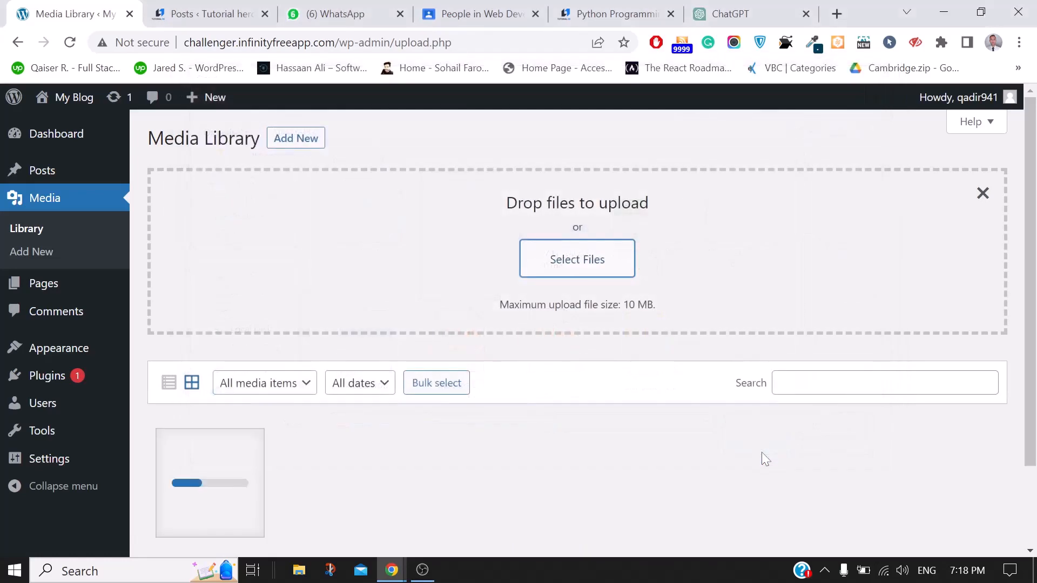
pyautogui.scroll(-1, 629, 341)
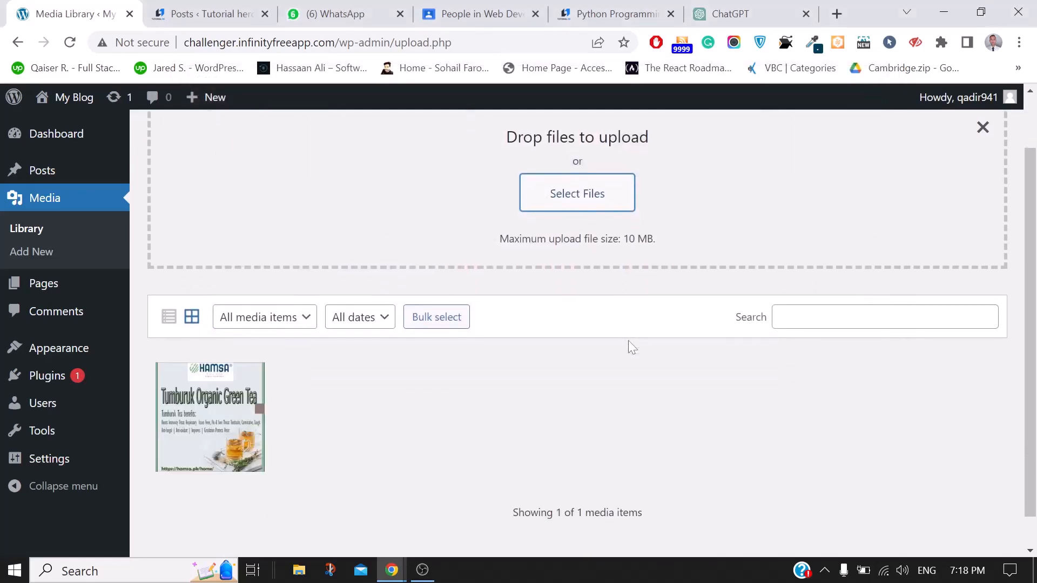
pyautogui.scroll(-1, 627, 340)
pyautogui.scroll(3, 628, 340)
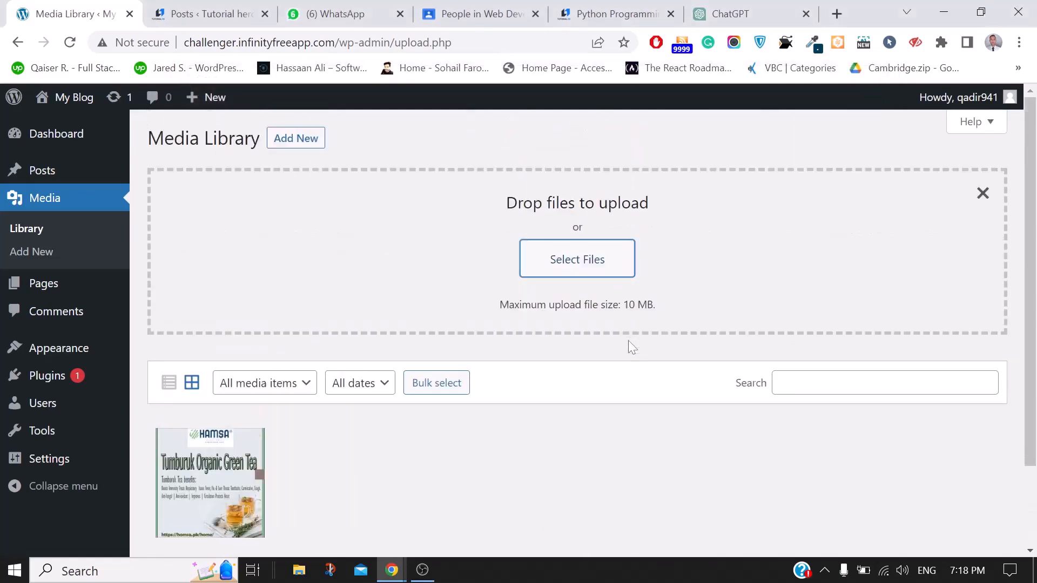
pyautogui.scroll(-2, 628, 342)
pyautogui.scroll(2, 751, 384)
pyautogui.scroll(-2, 752, 384)
pyautogui.scroll(2, 751, 384)
# Reload the Media Library, then bring up the All Pages list
pyautogui.click(21, 237)
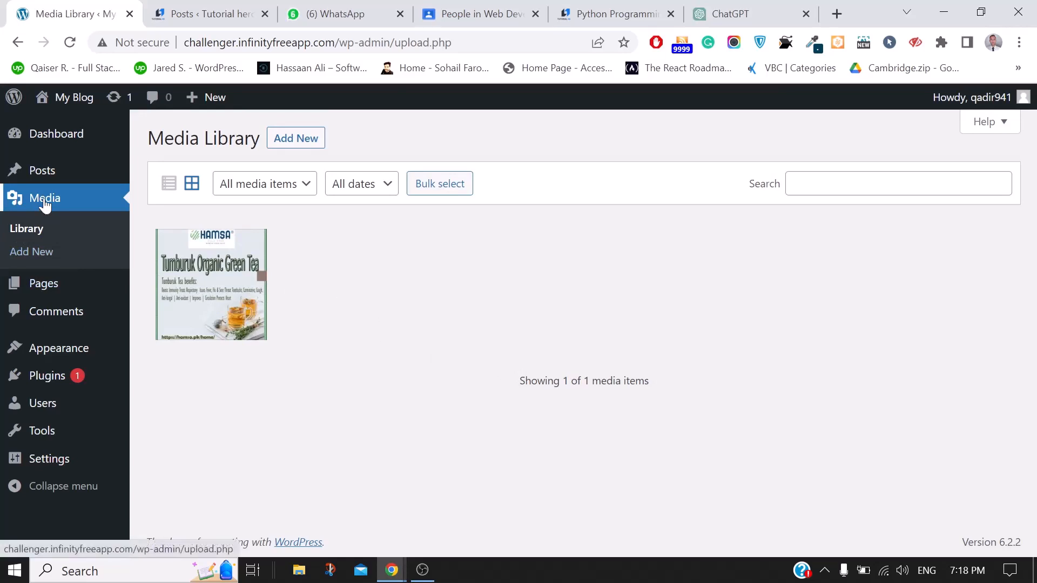
pyautogui.moveTo(37, 292)
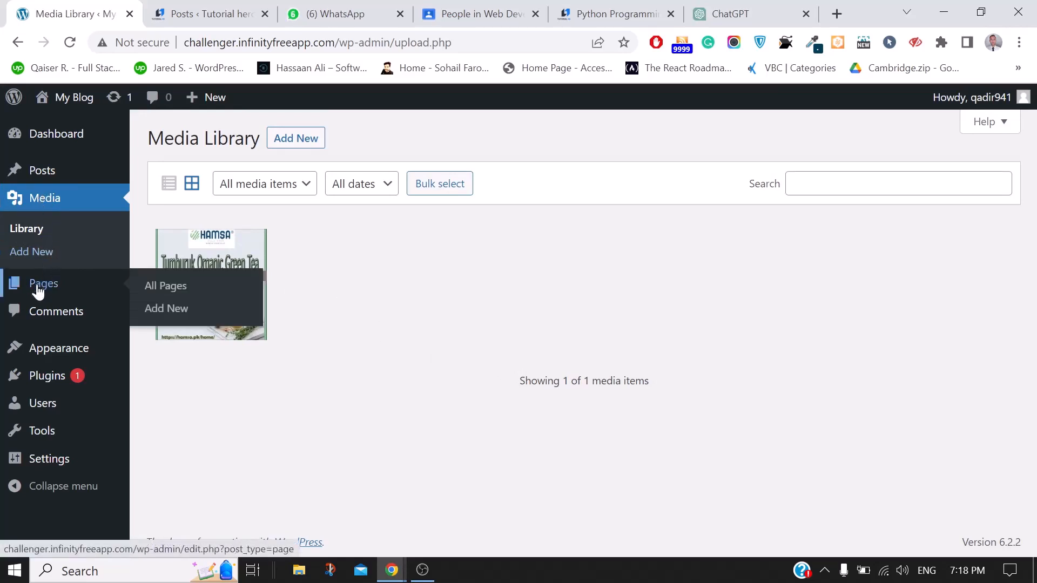
pyautogui.click(160, 289)
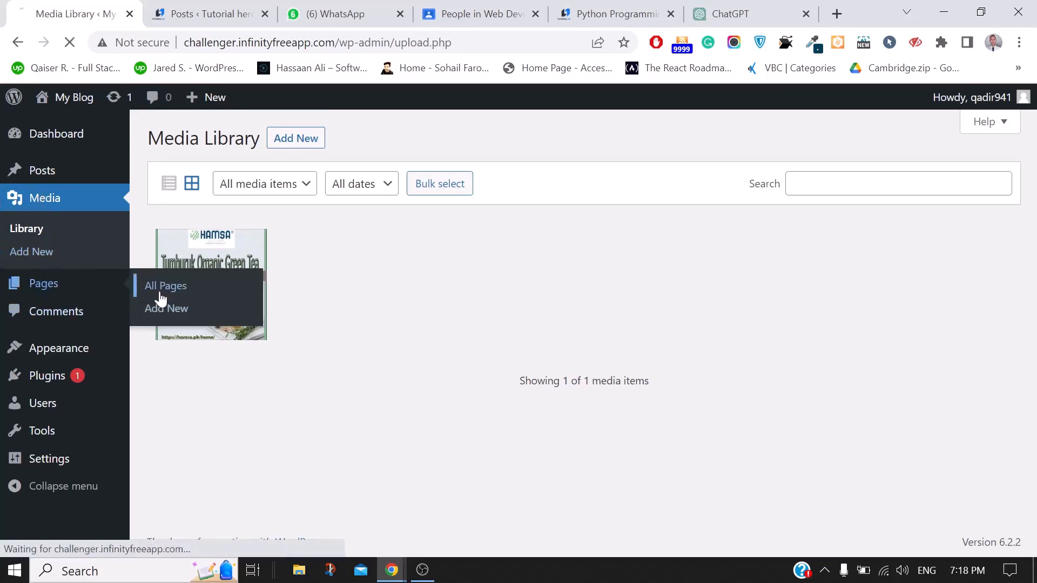
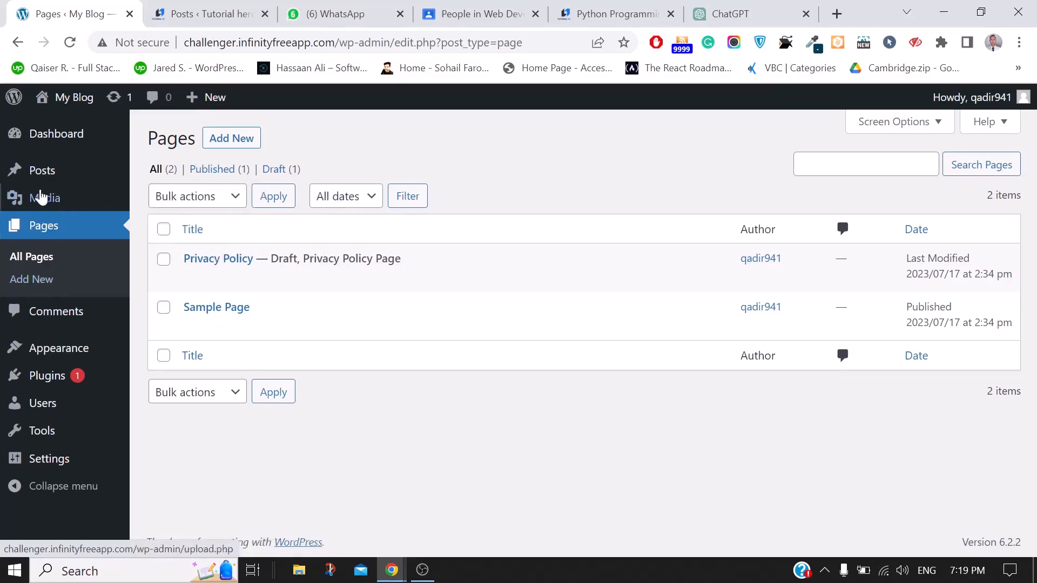
# Start a new blank page from the All Pages list
pyautogui.moveTo(37, 173)
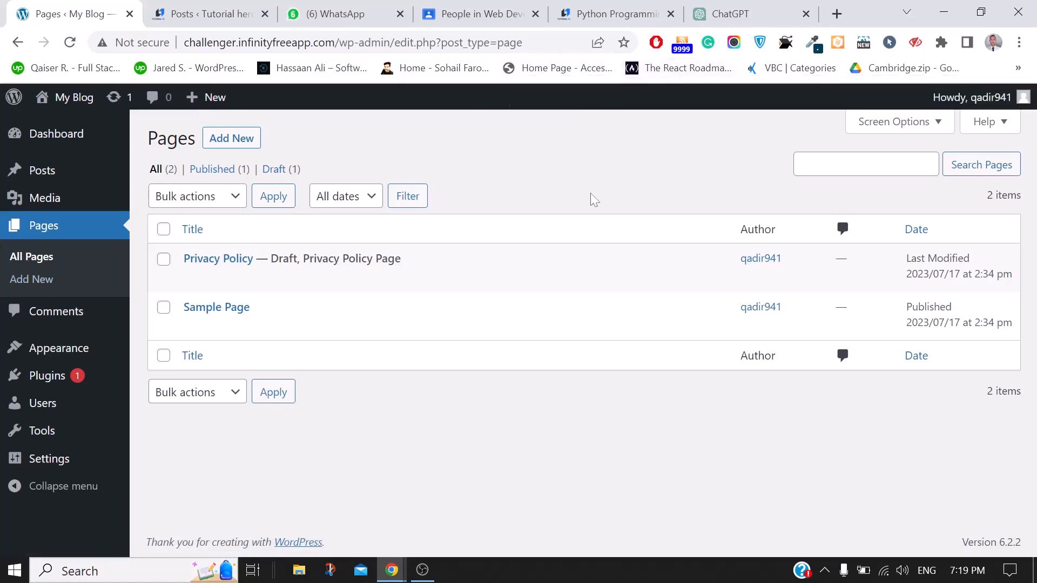
pyautogui.click(219, 143)
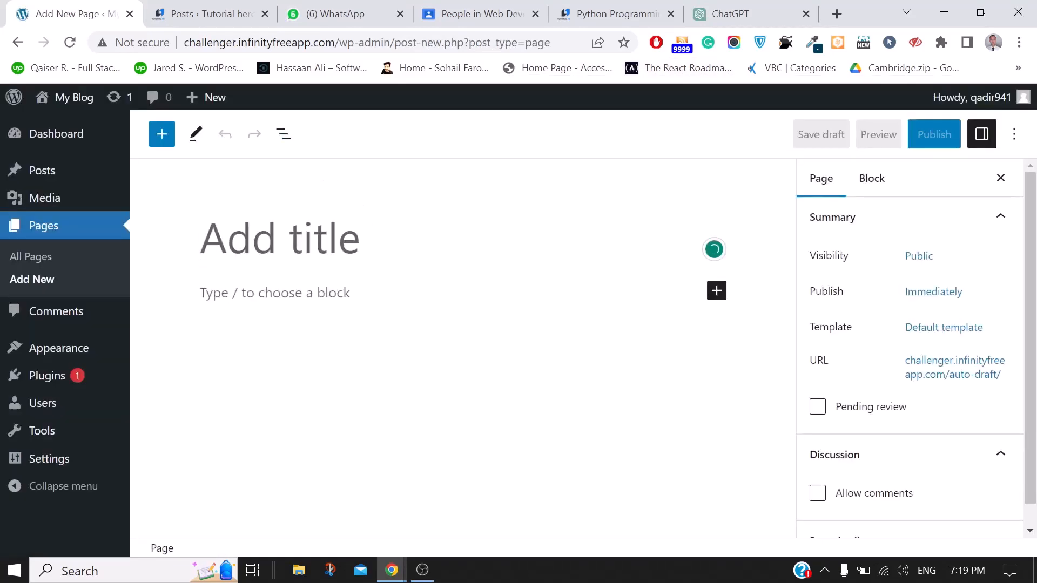
# Title the page 'About Us' and browse the full block library
pyautogui.write('About ')
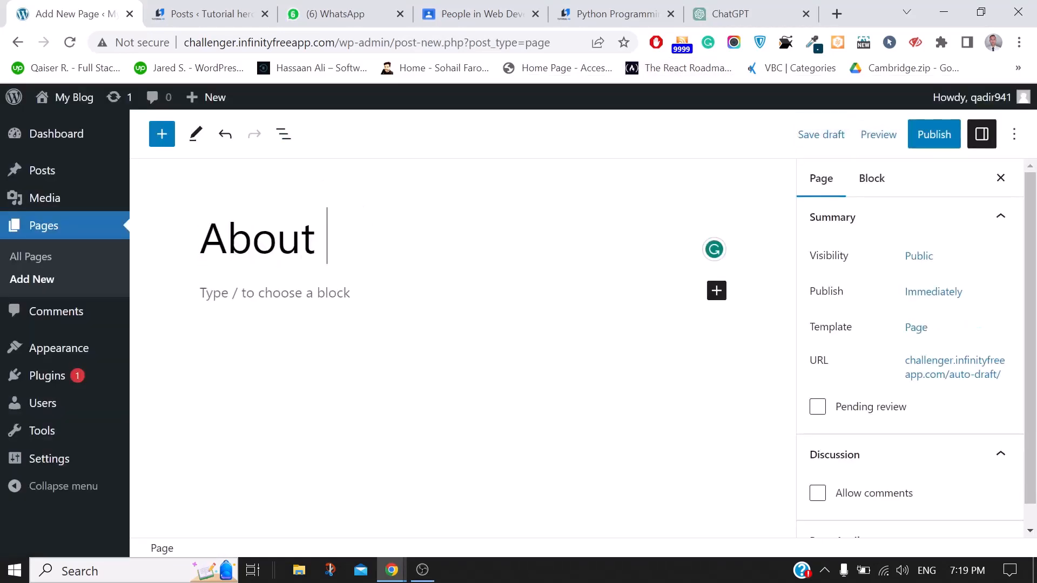
pyautogui.write('Us')
pyautogui.press('Return')
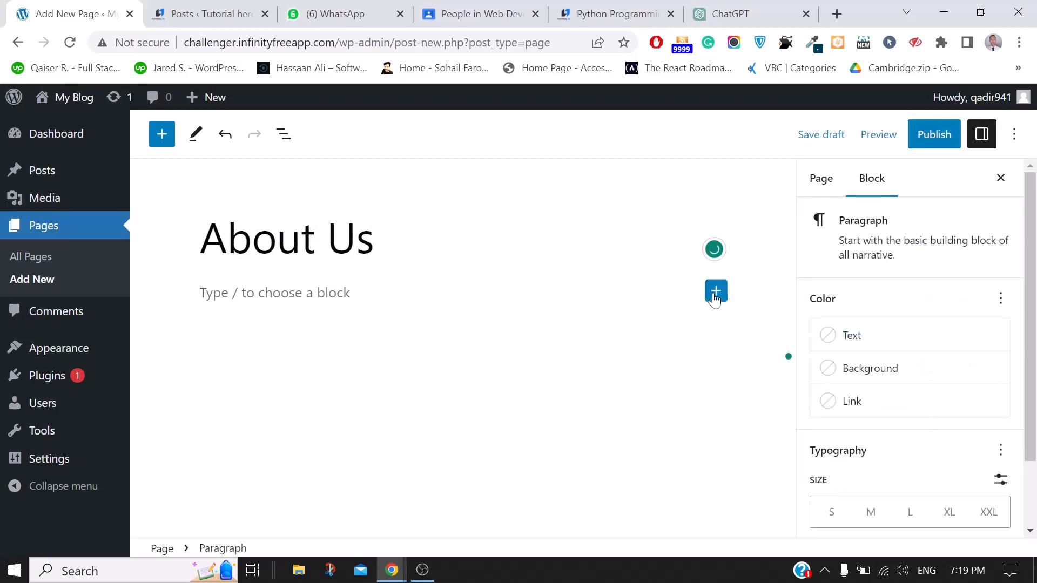
pyautogui.click(716, 292)
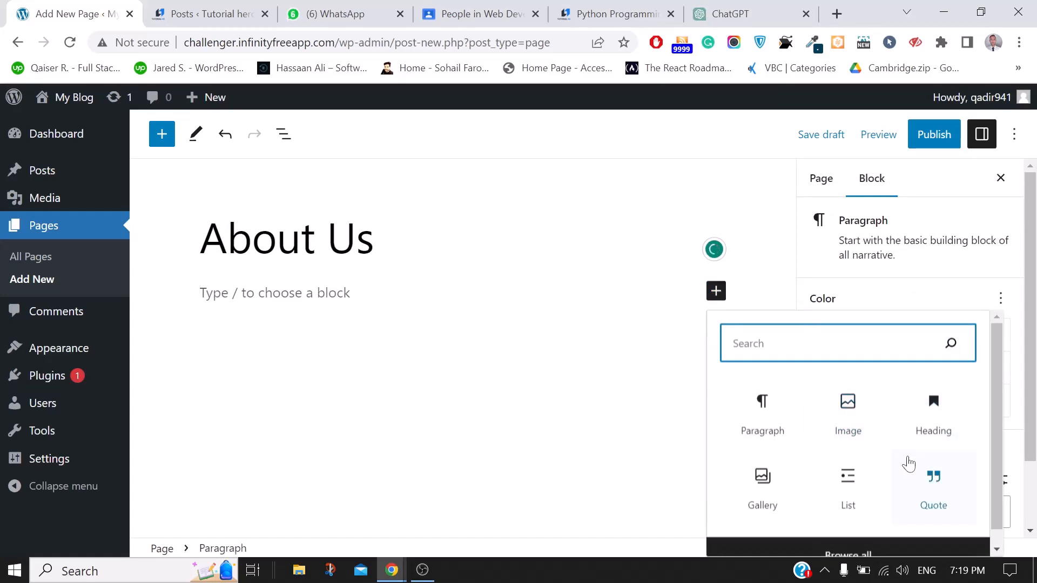
pyautogui.scroll(-1, 912, 464)
pyautogui.click(854, 539)
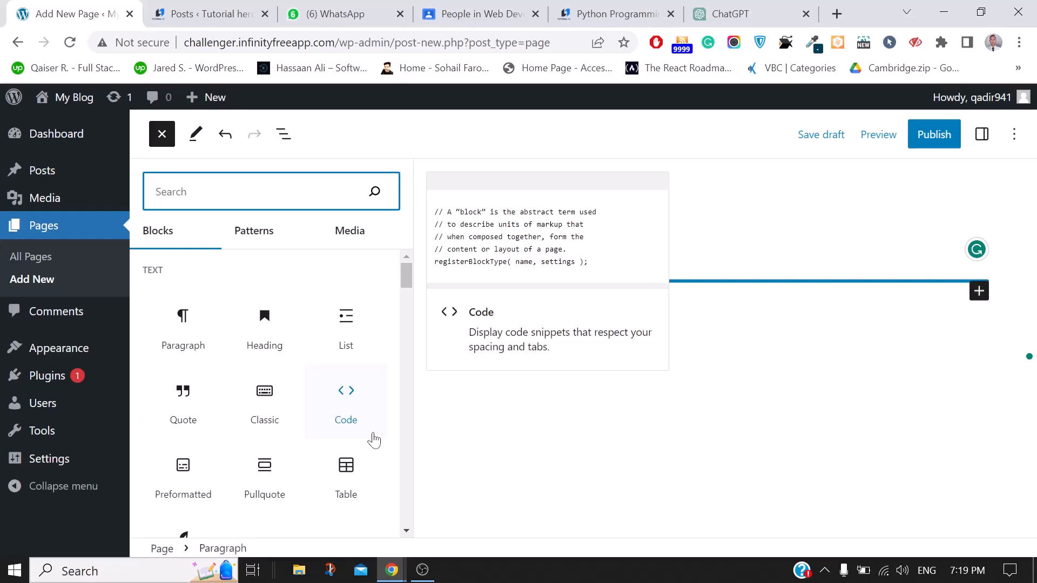
pyautogui.scroll(-2, 373, 436)
pyautogui.scroll(-2, 271, 423)
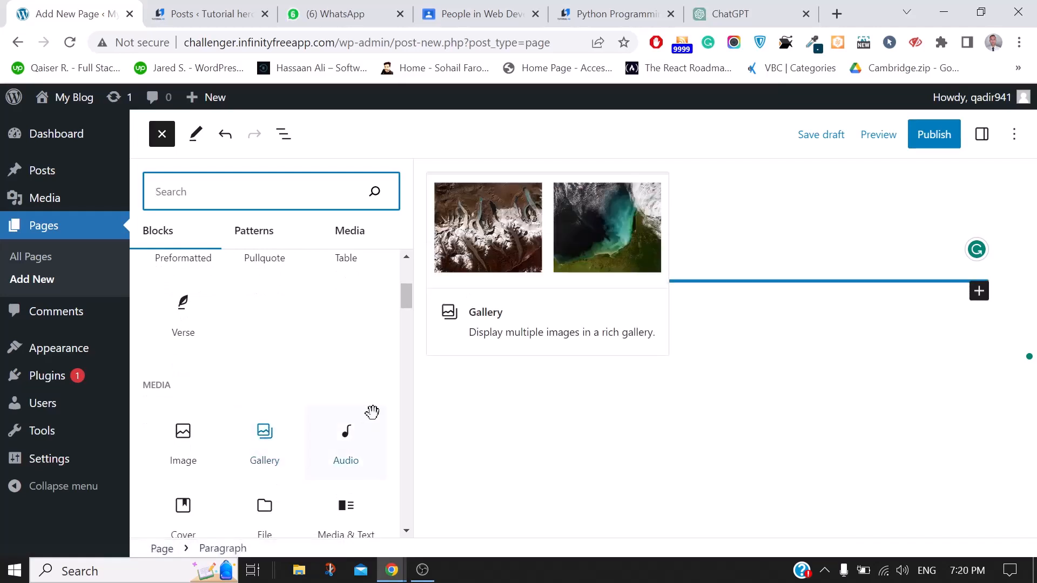
pyautogui.scroll(-1, 289, 413)
pyautogui.scroll(-5, 286, 405)
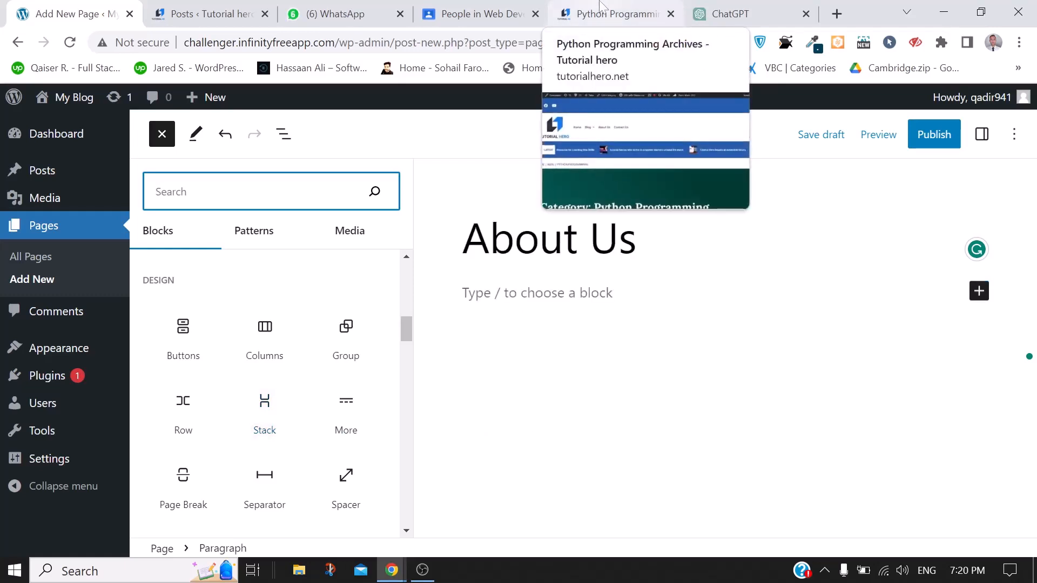
# Switch to the Tutorial Hero reference site and browse its home page
pyautogui.click(556, 8)
pyautogui.scroll(-5, 801, 351)
pyautogui.scroll(-5, 801, 351)
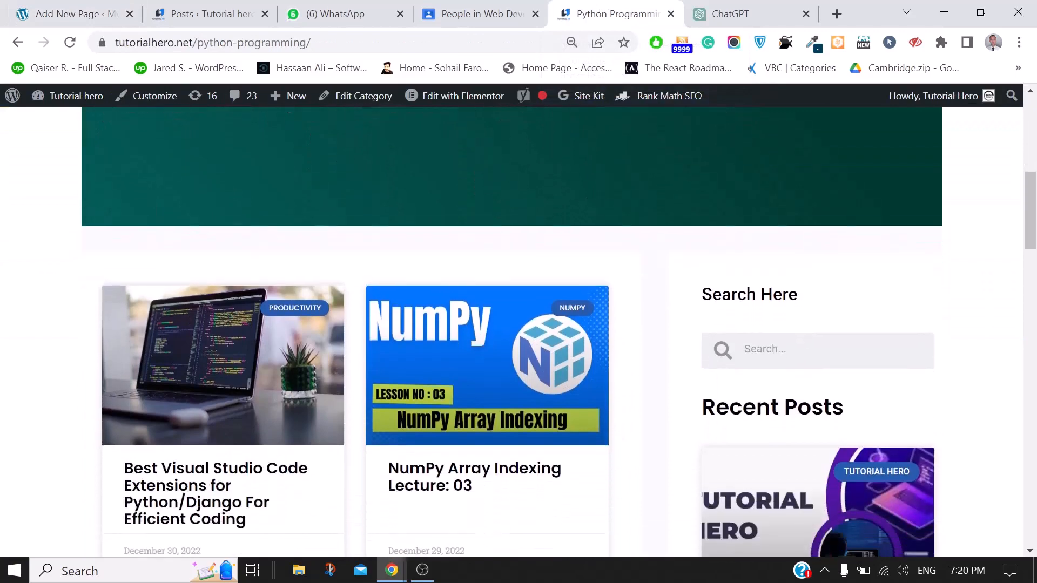
pyautogui.scroll(-1, 800, 352)
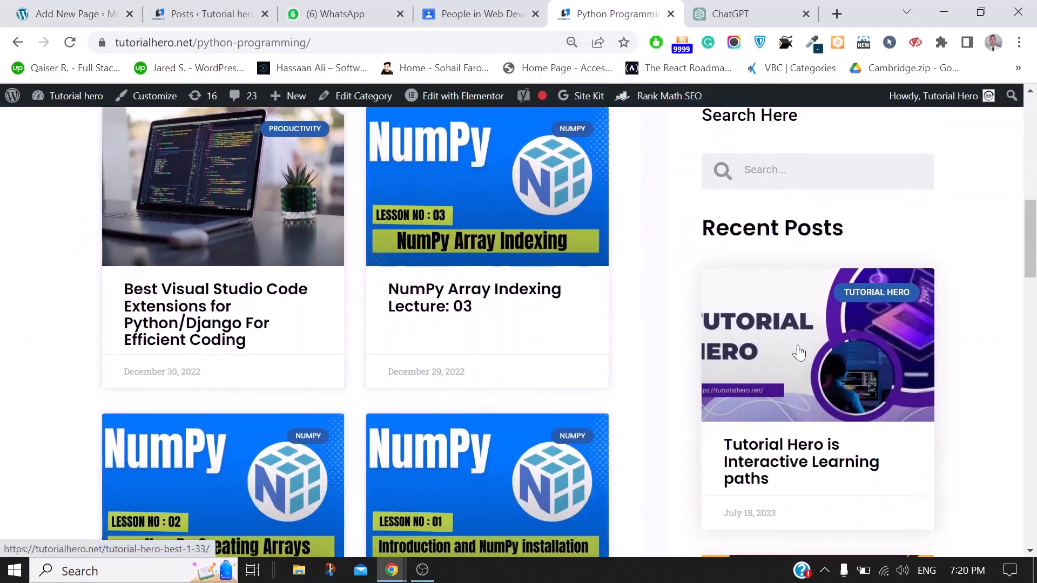
pyautogui.scroll(10, 799, 352)
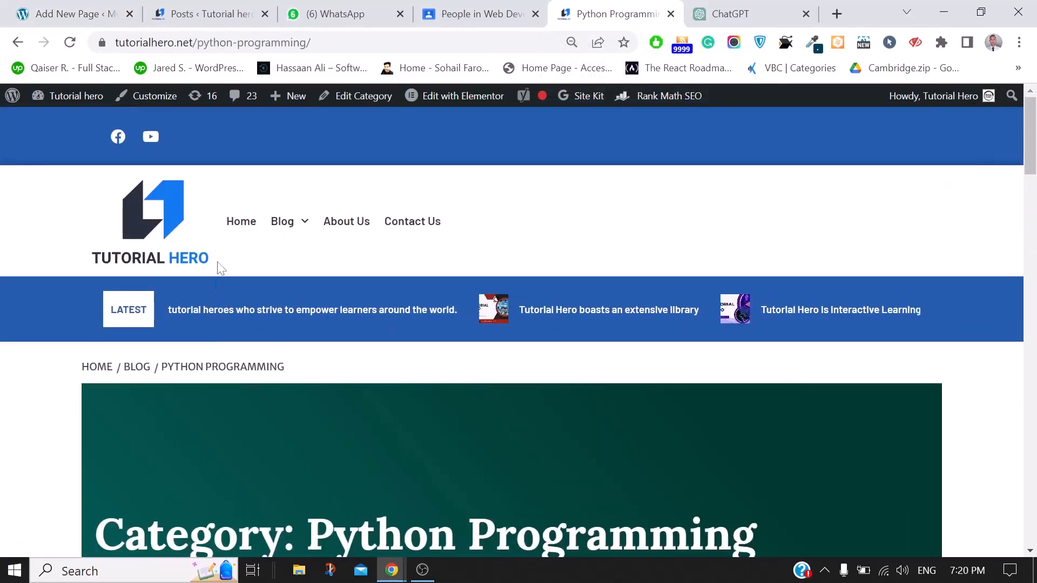
pyautogui.click(246, 225)
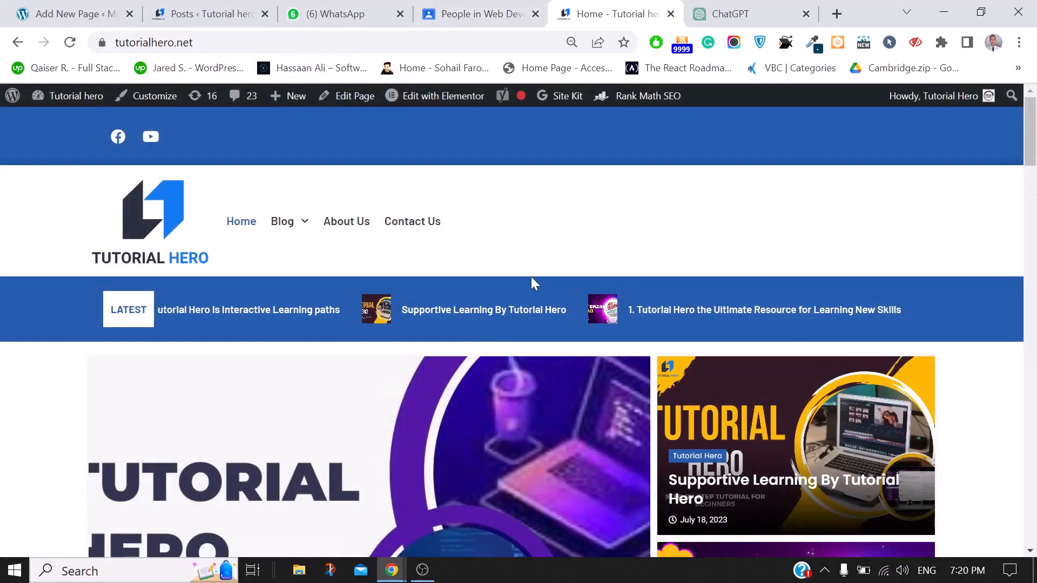
pyautogui.scroll(-15, 532, 282)
pyautogui.scroll(-3, 532, 278)
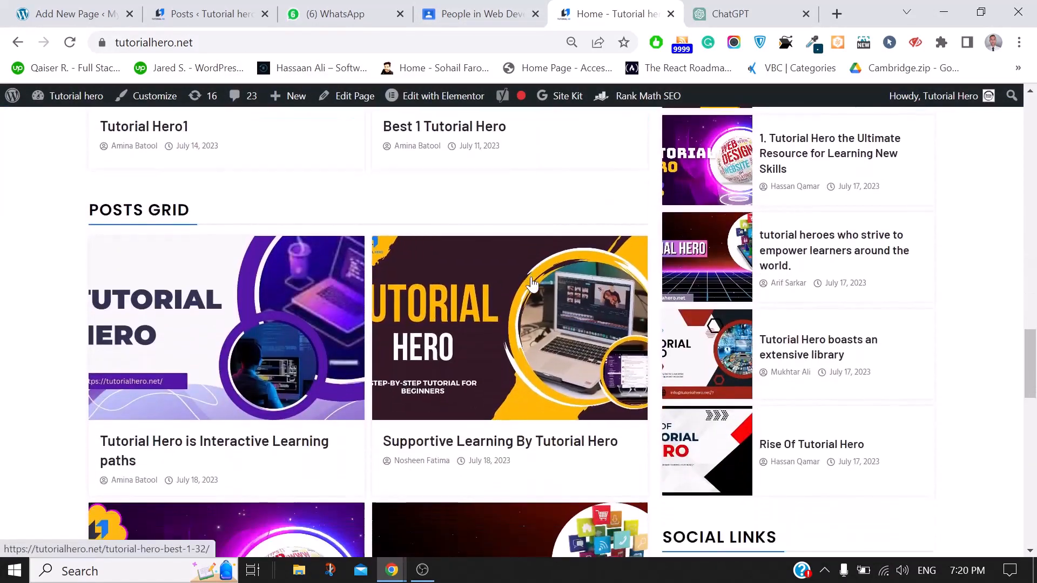
pyautogui.scroll(20, 530, 276)
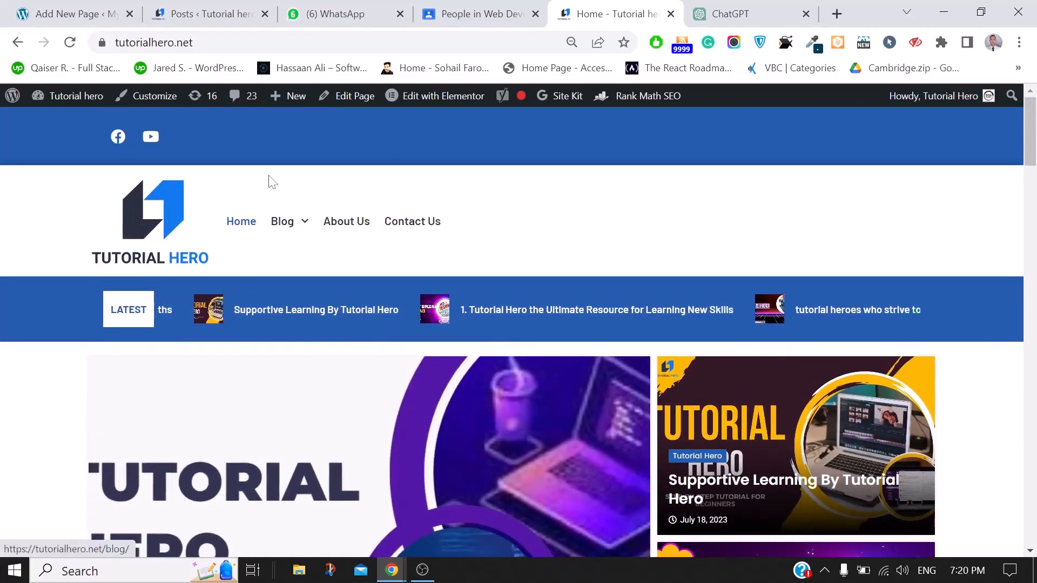
# Open the reference site's Contact Us page and study its form and layout
pyautogui.click(414, 227)
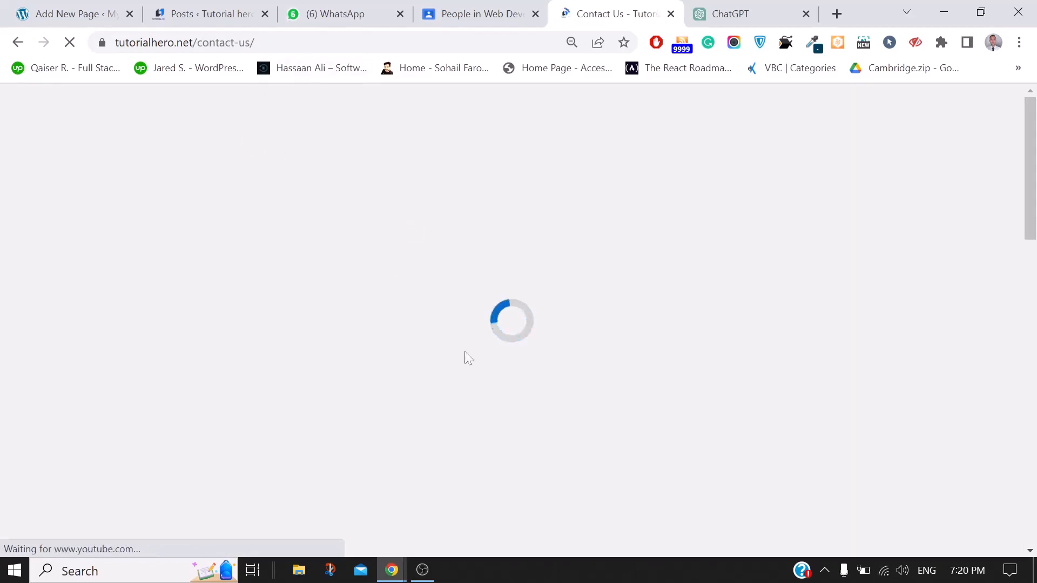
pyautogui.scroll(-5, 489, 383)
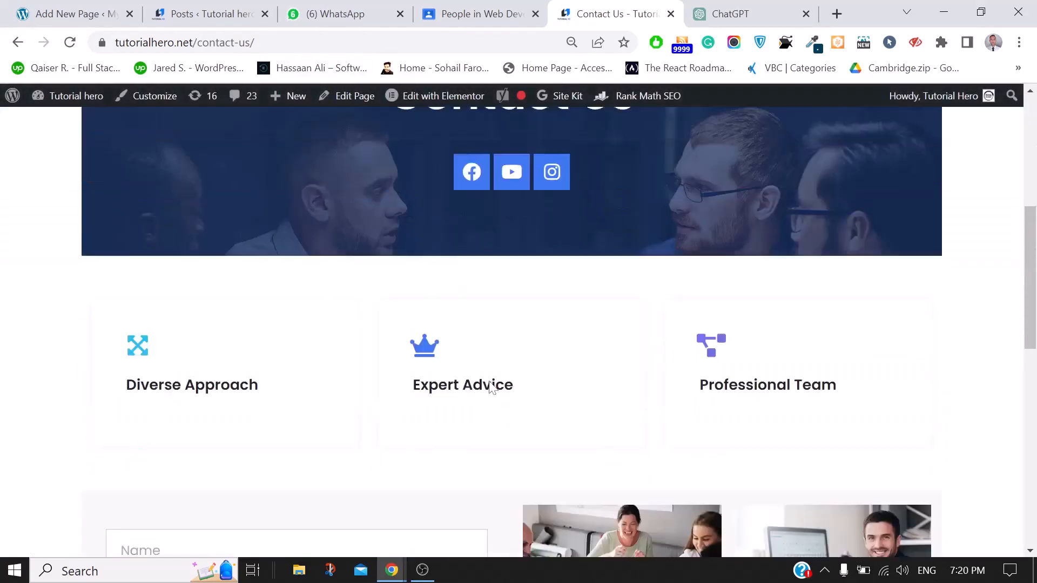
pyautogui.scroll(4, 489, 383)
pyautogui.scroll(2, 490, 385)
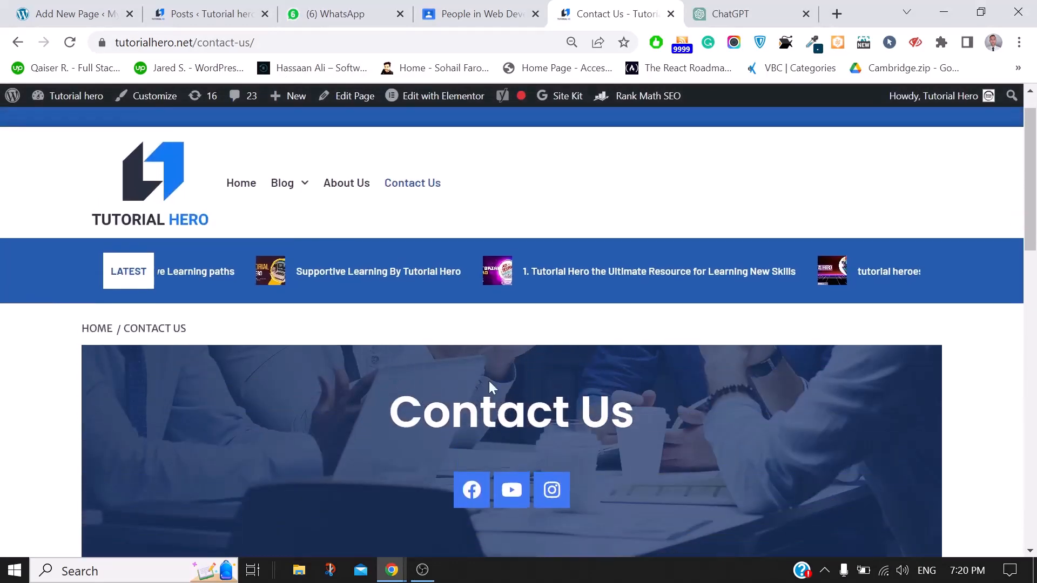
pyautogui.scroll(-5, 489, 384)
pyautogui.scroll(-8, 490, 385)
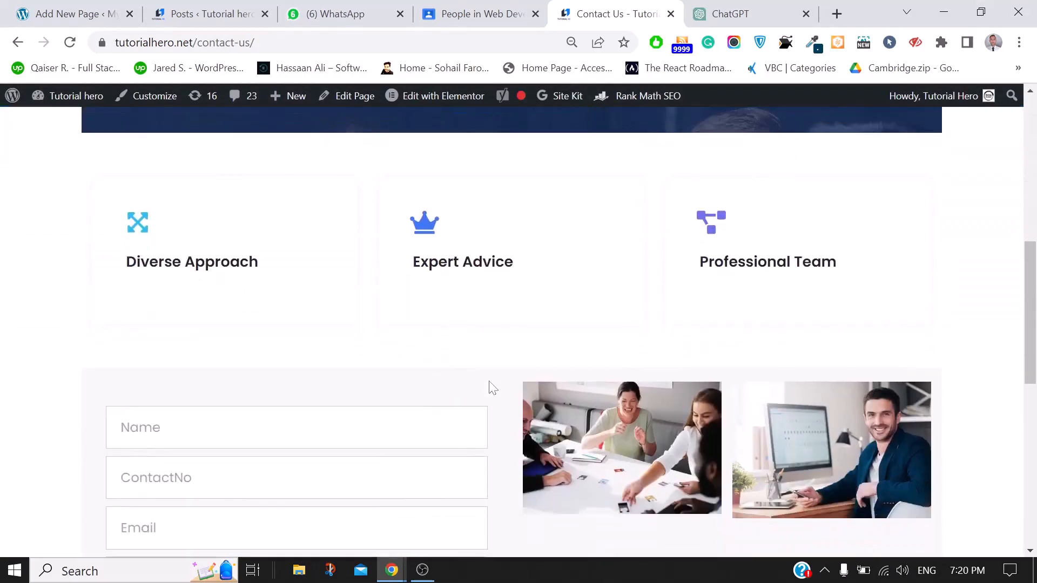
pyautogui.scroll(5, 666, 369)
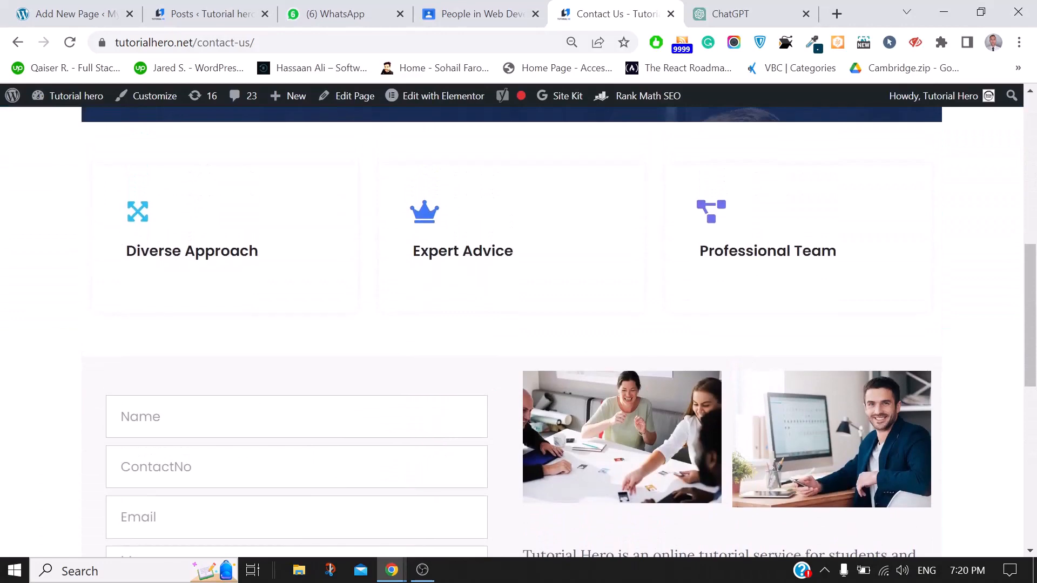
pyautogui.scroll(-4, 424, 433)
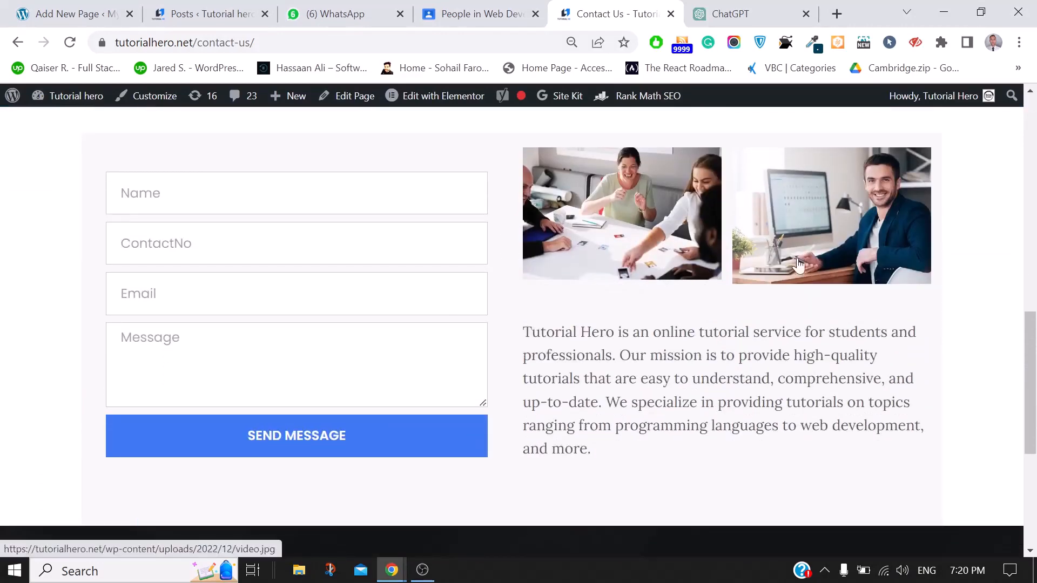
pyautogui.scroll(10, 680, 385)
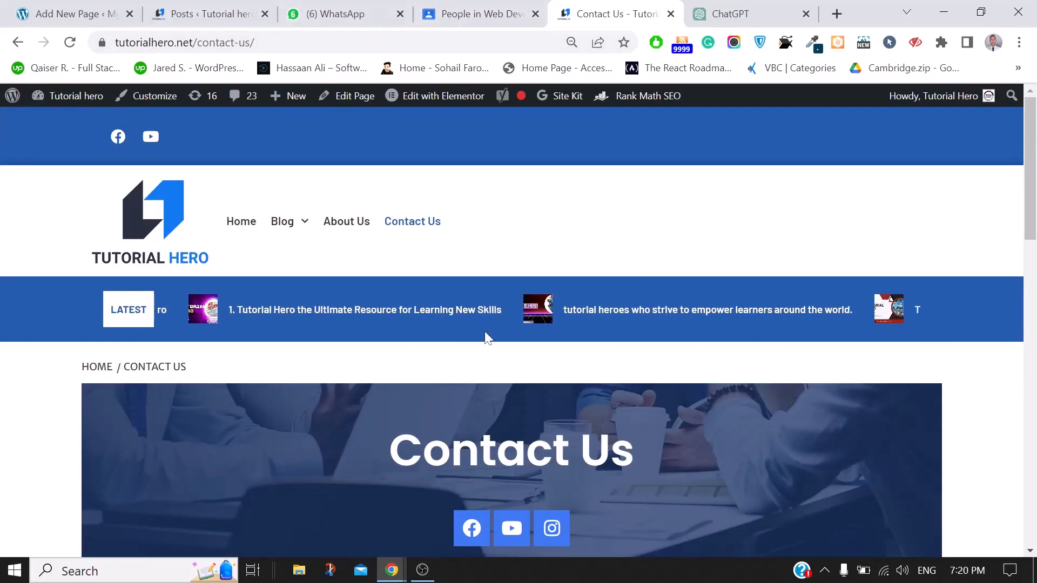
pyautogui.scroll(-2, 486, 338)
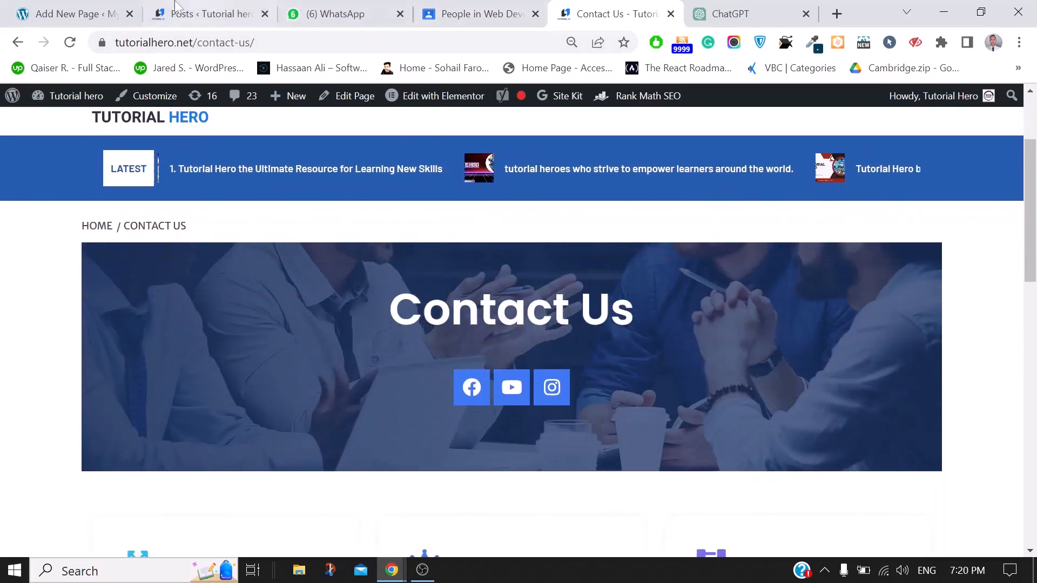
pyautogui.click(171, 7)
# Close the block library and compare against the reference Contact Us page
pyautogui.click(4, 7)
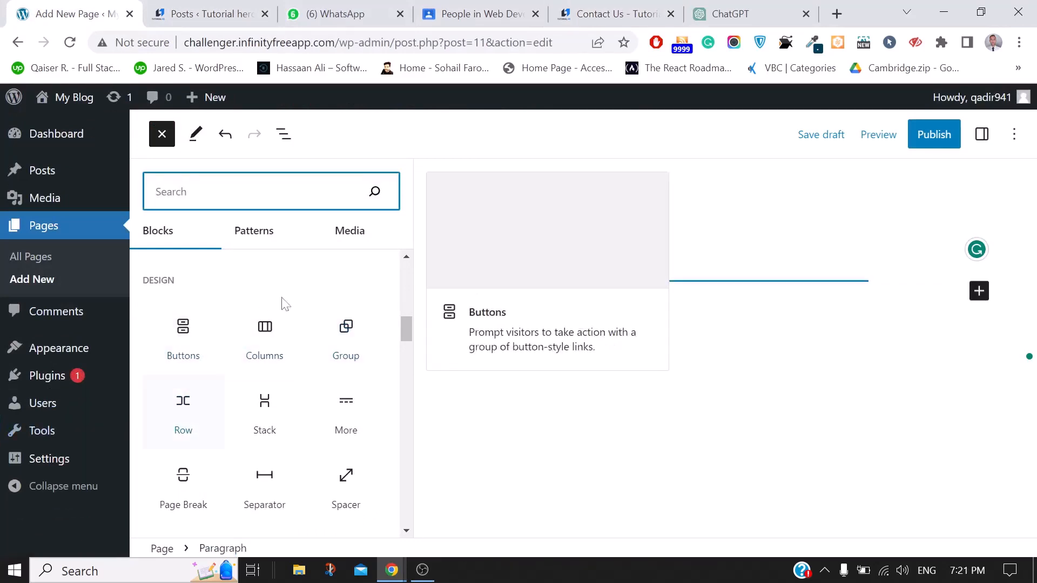
pyautogui.press('Escape')
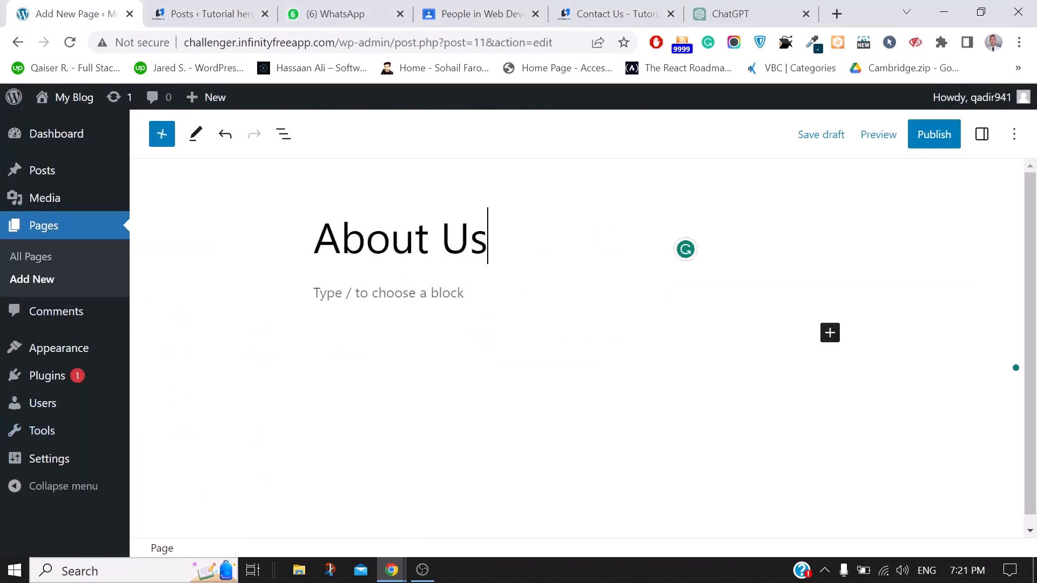
pyautogui.click(388, 293)
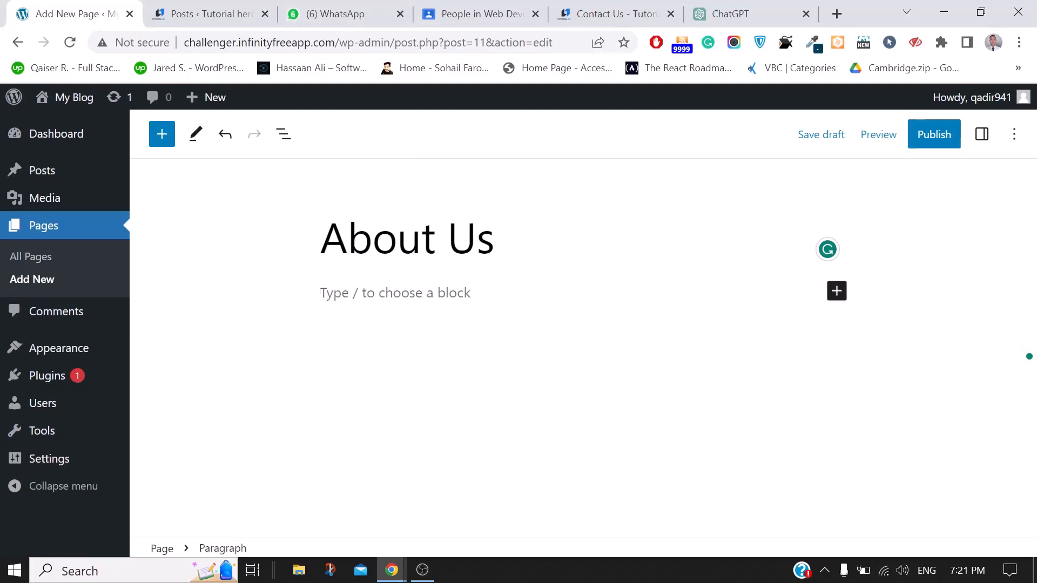
pyautogui.click(600, 13)
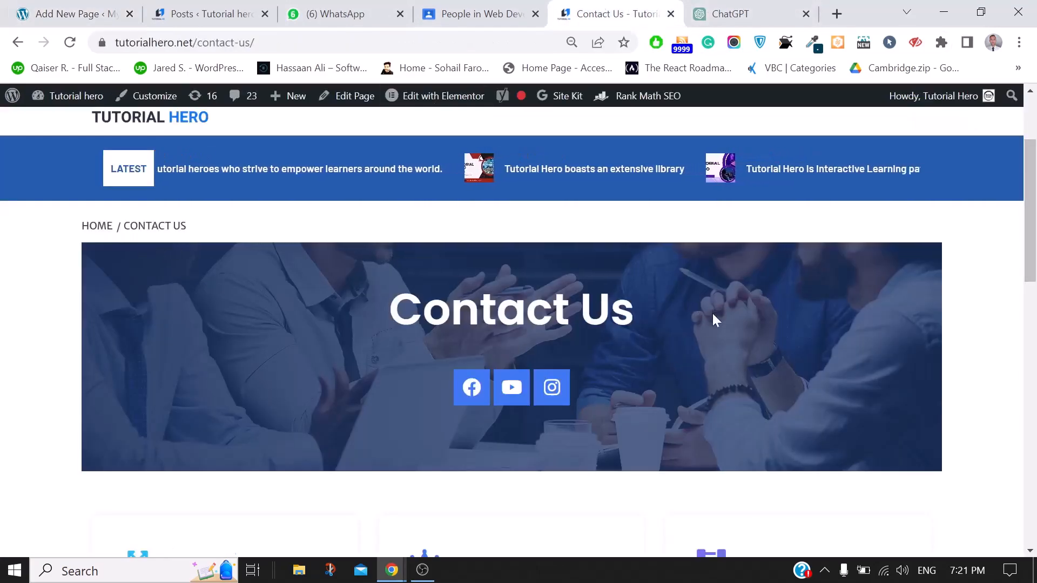
pyautogui.scroll(-8, 771, 333)
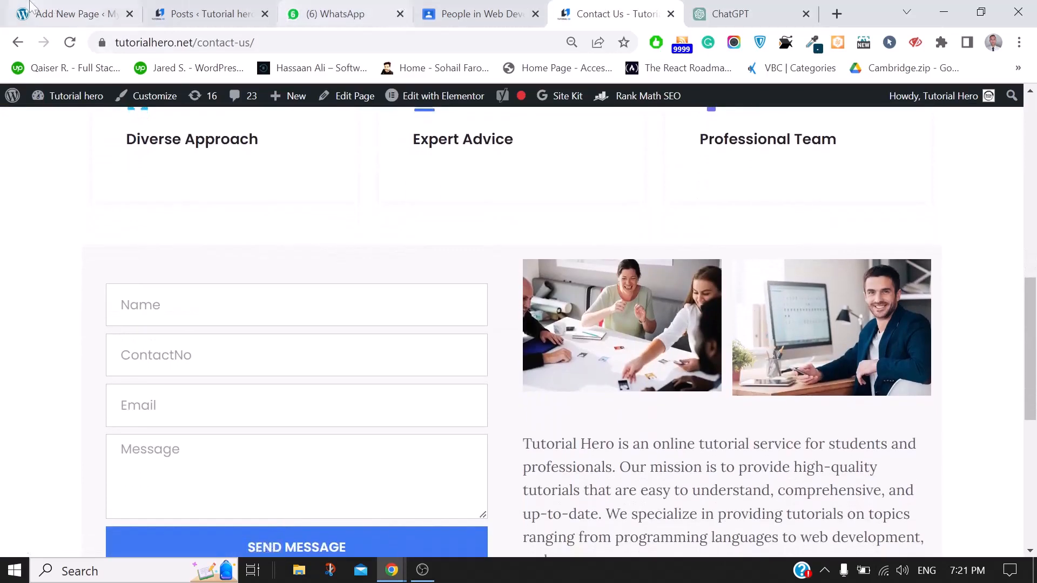
pyautogui.click(48, 7)
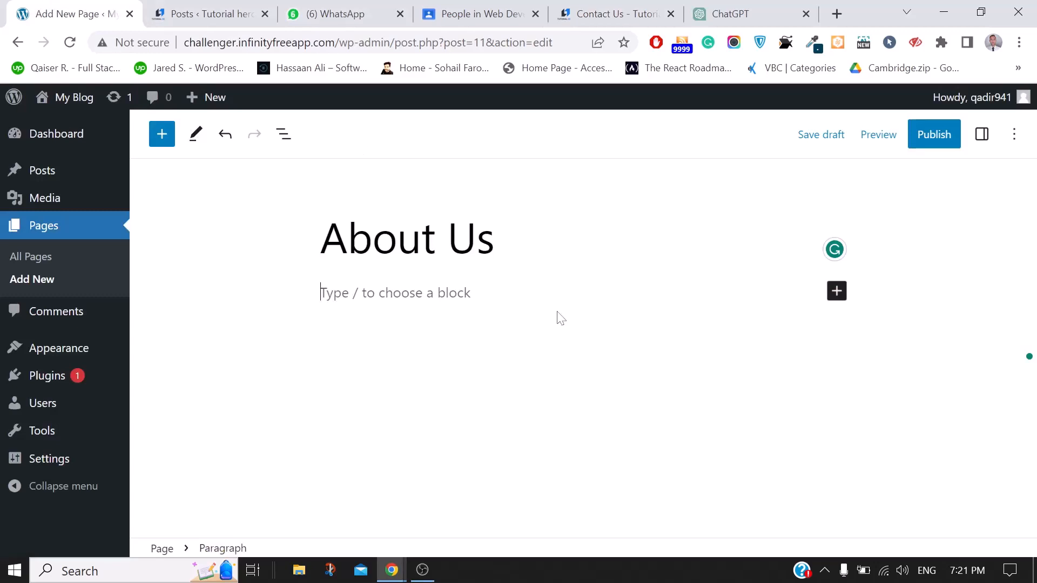
# Insert a Columns block below the About Us title from the Design blocks
pyautogui.click(836, 293)
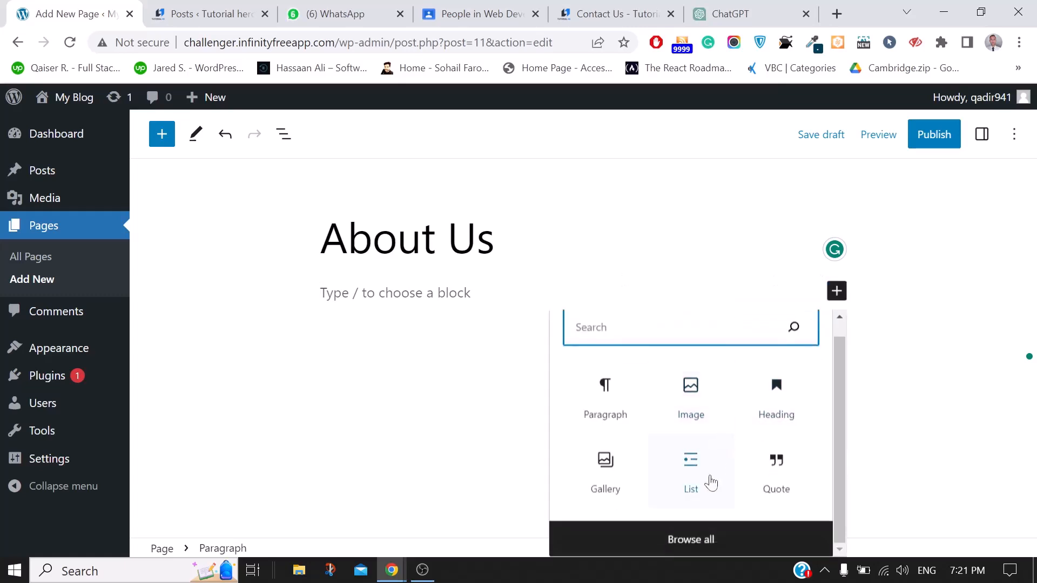
pyautogui.click(678, 539)
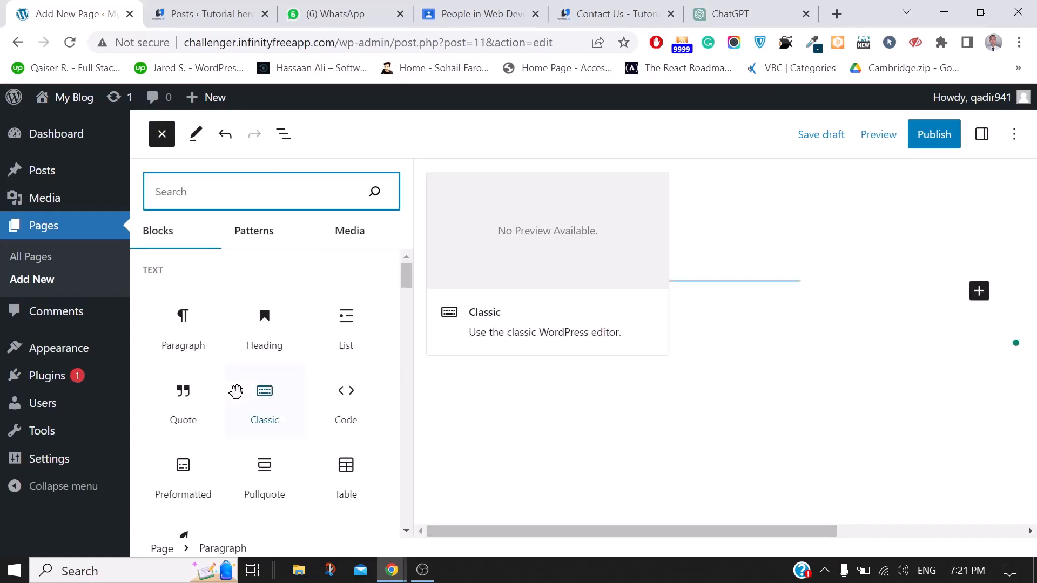
pyautogui.scroll(-7, 281, 465)
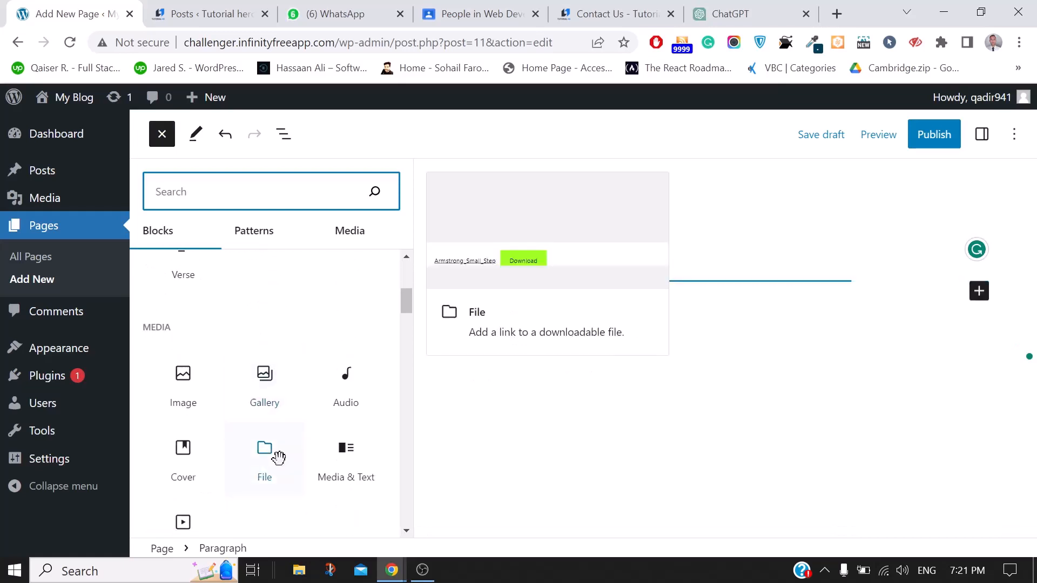
pyautogui.scroll(-3, 279, 458)
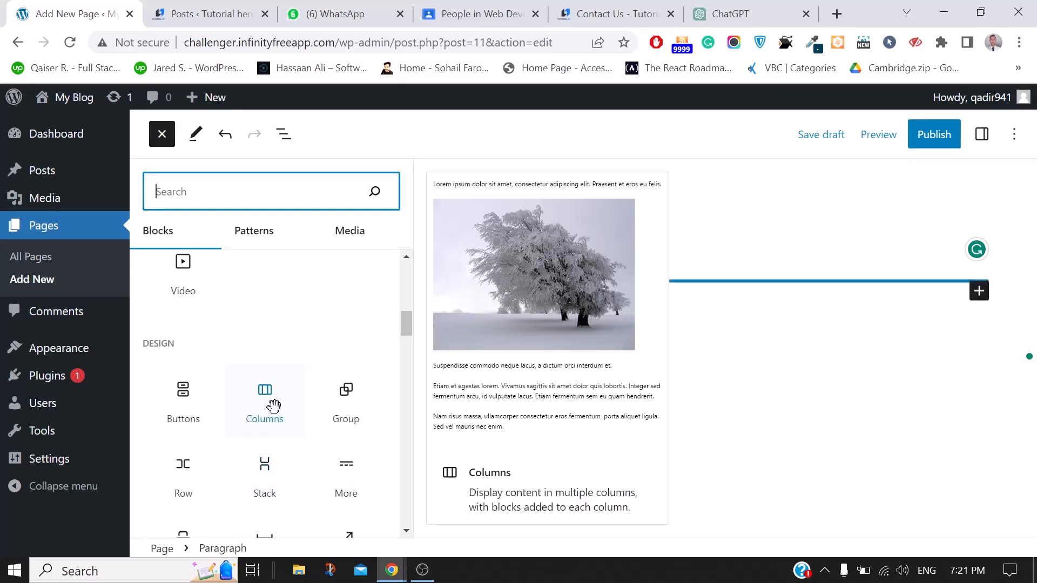
pyautogui.click(274, 406)
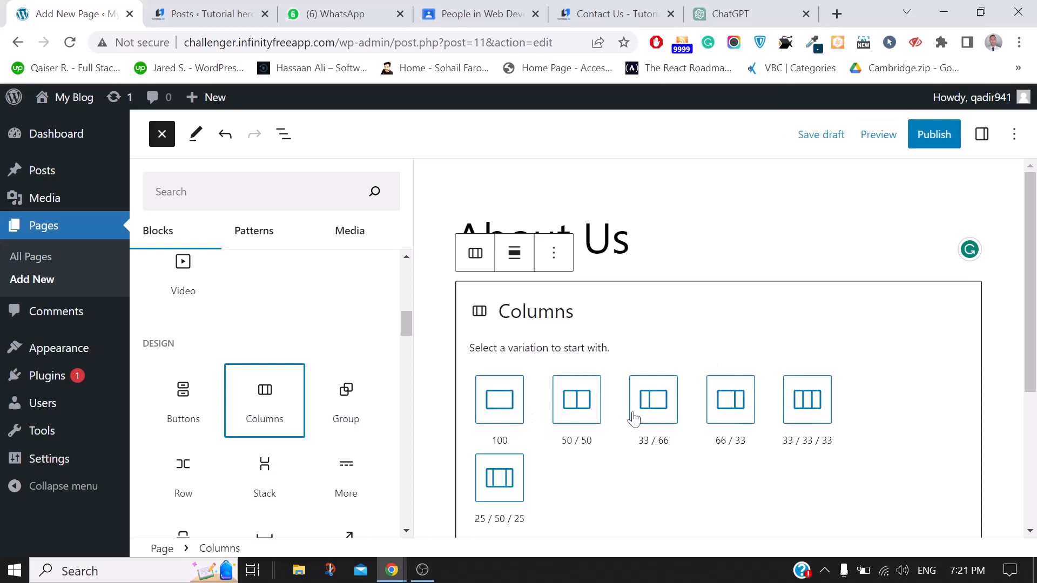
# Choose the 50/50 column layout and add an Image block to the left column
pyautogui.click(573, 415)
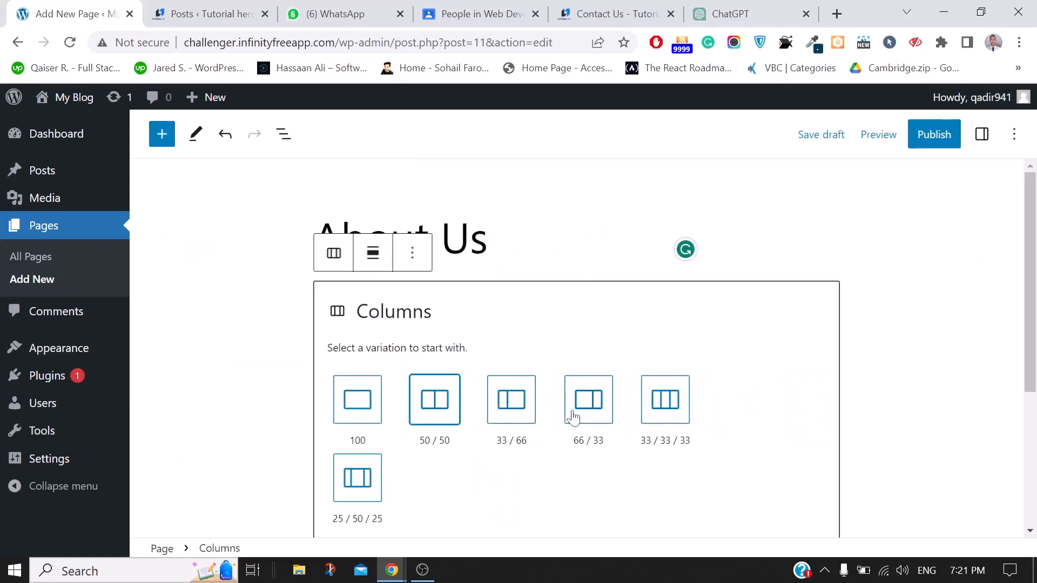
pyautogui.click(435, 416)
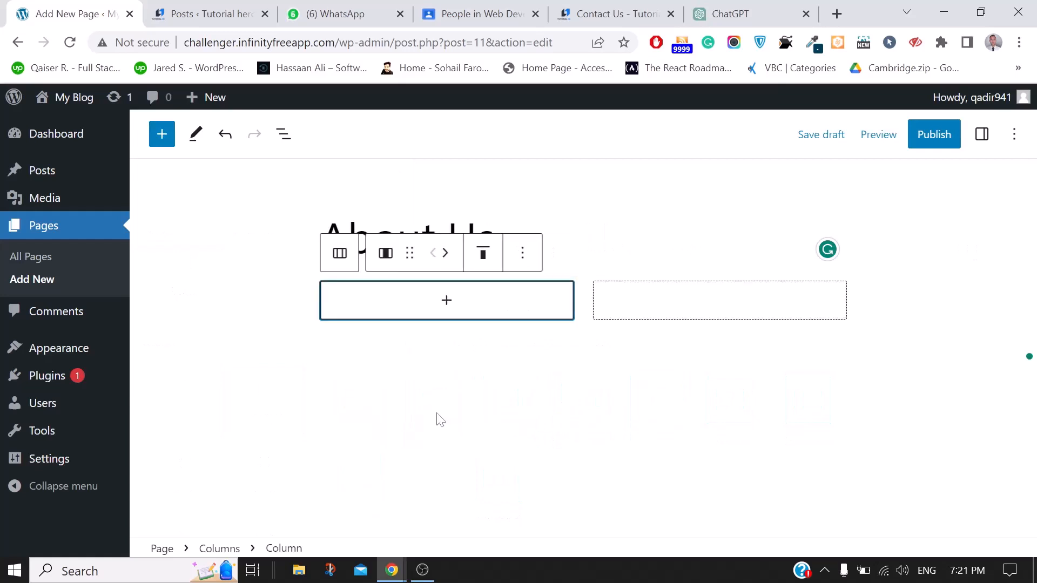
pyautogui.click(438, 300)
pyautogui.click(526, 432)
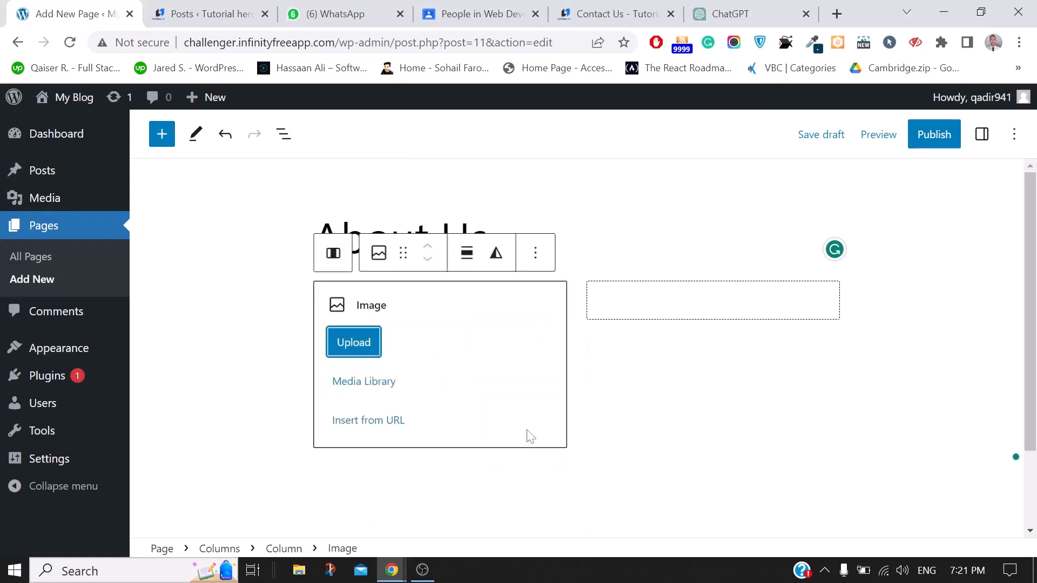
# Insert the Tumburuk Organic Green Tea image from the Media Library
pyautogui.click(371, 385)
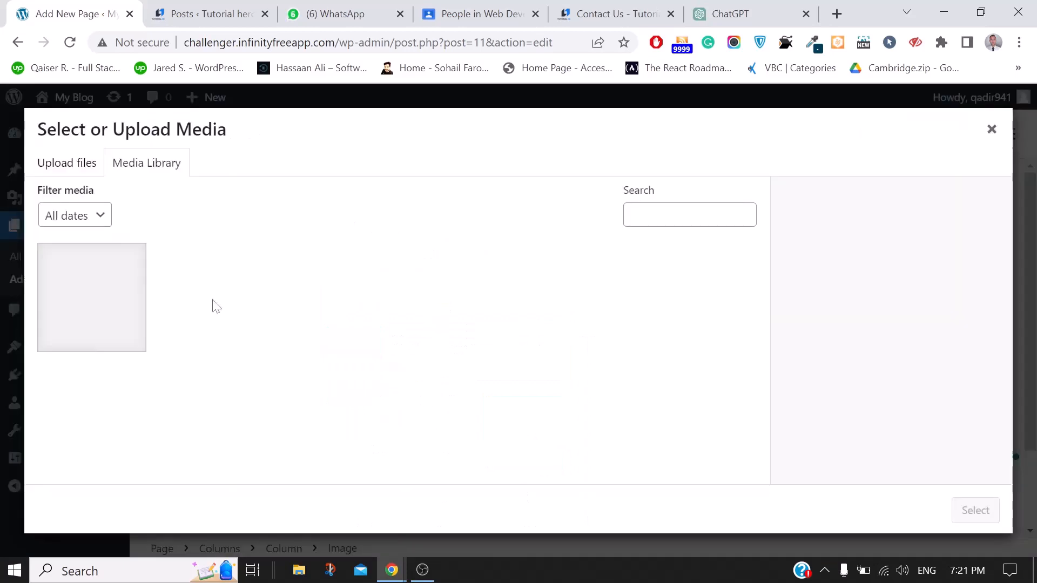
pyautogui.click(87, 319)
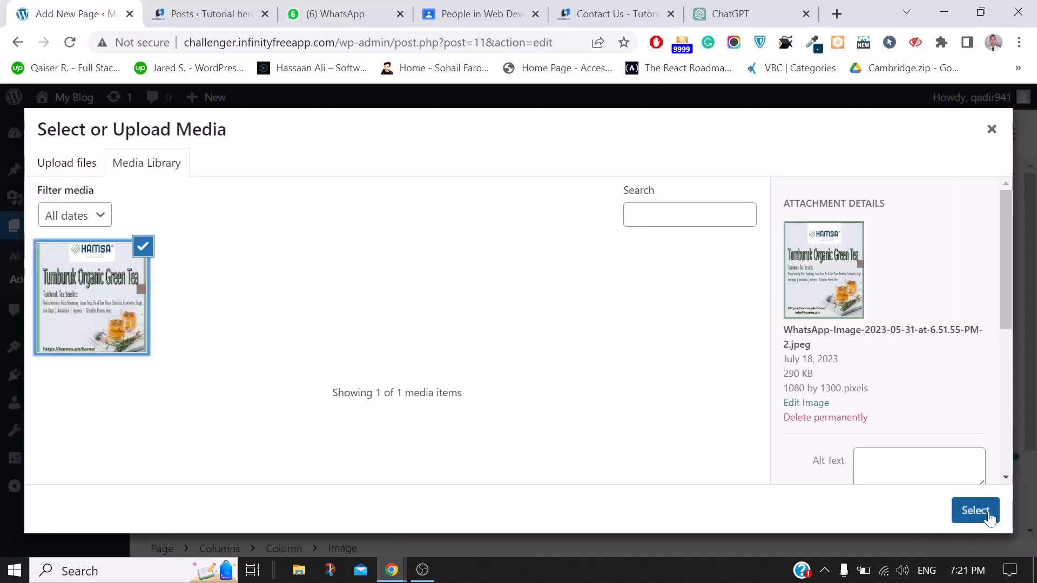
pyautogui.scroll(-2, 964, 452)
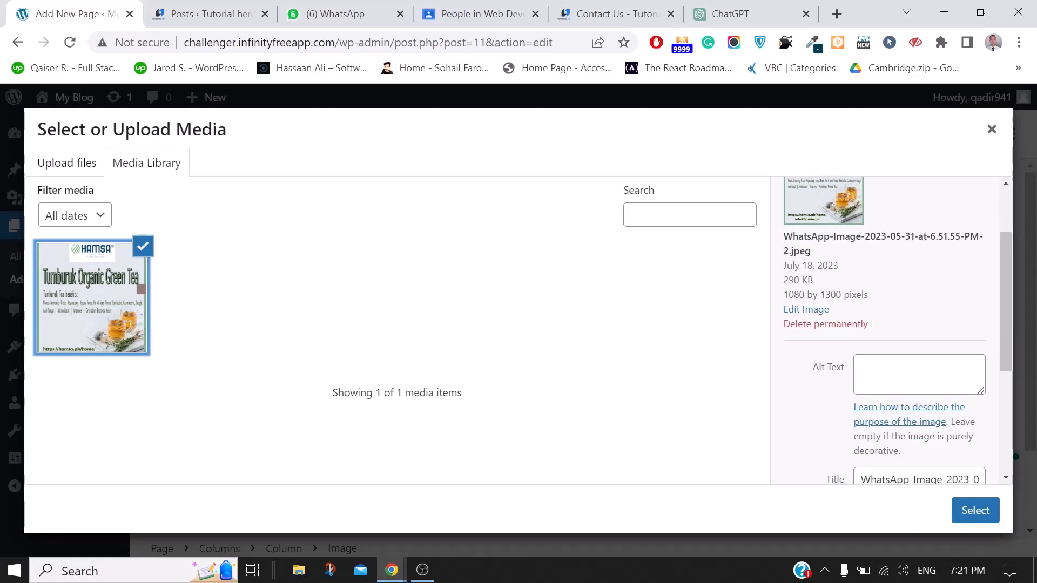
pyautogui.scroll(-2, 899, 373)
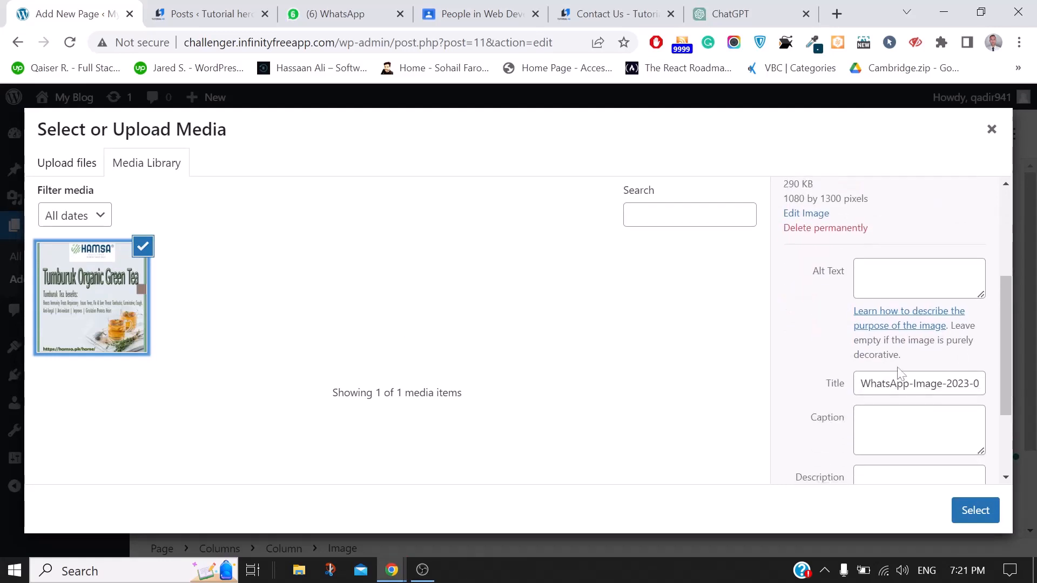
pyautogui.click(913, 383)
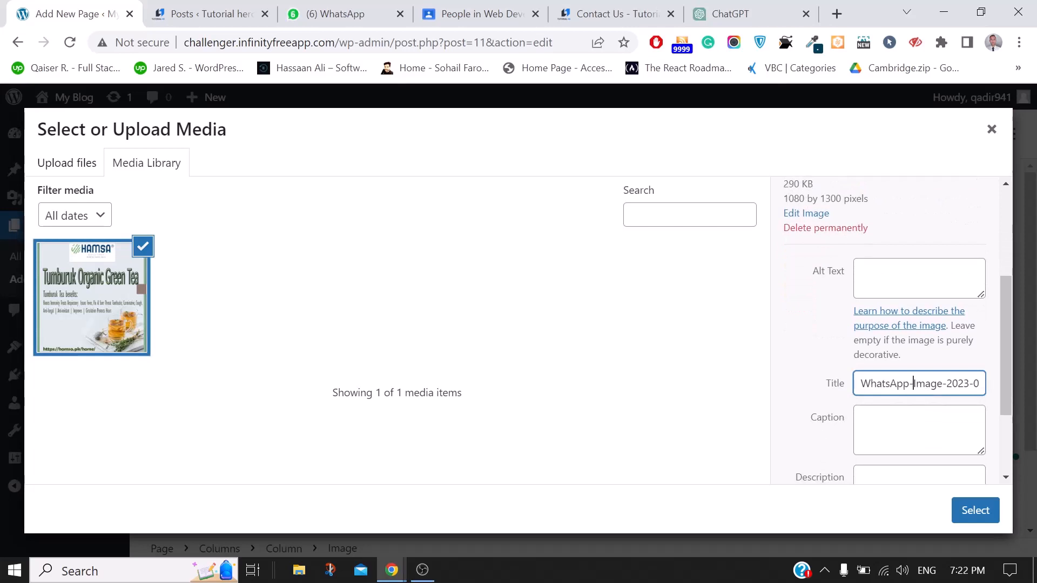
pyautogui.click(914, 430)
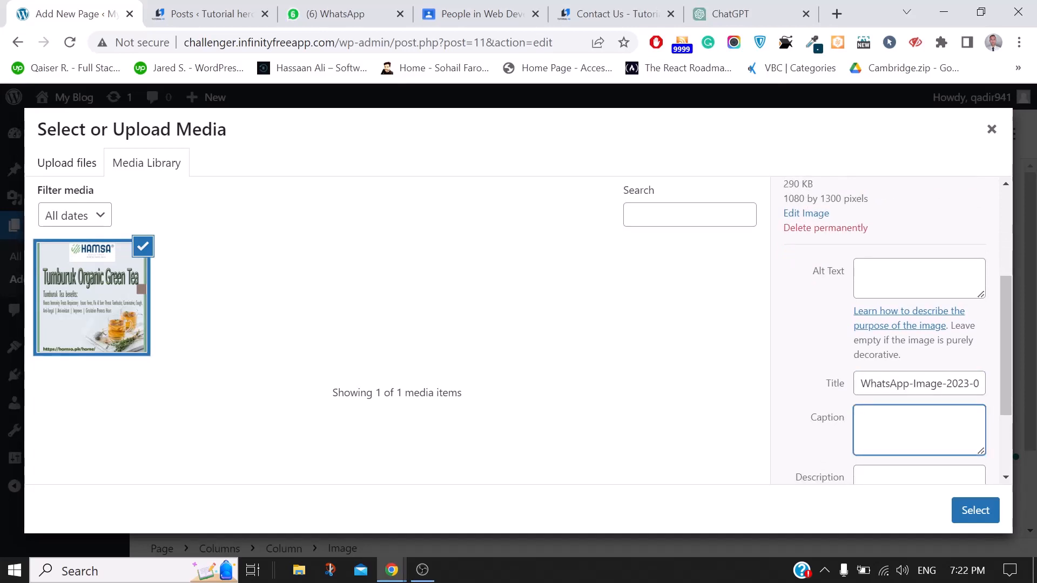
pyautogui.click(972, 498)
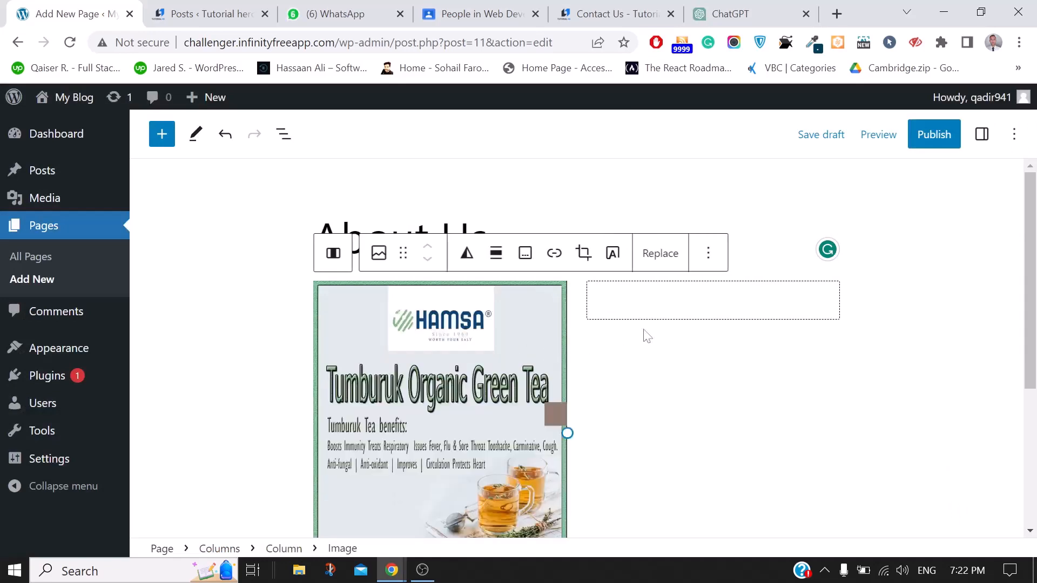
# Add a 'Product Name' heading in the right column
pyautogui.click(711, 312)
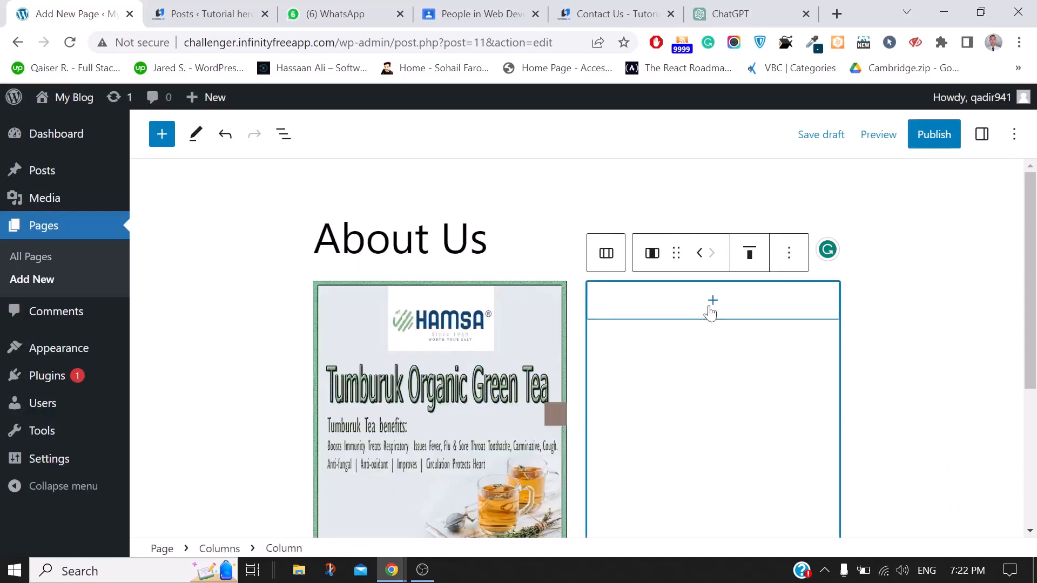
pyautogui.click(712, 301)
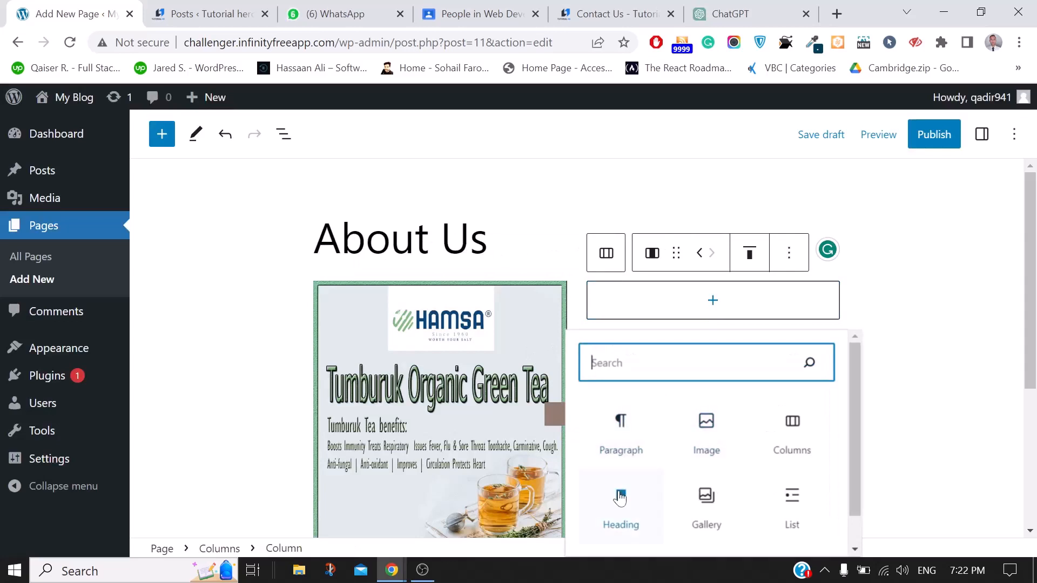
pyautogui.click(620, 497)
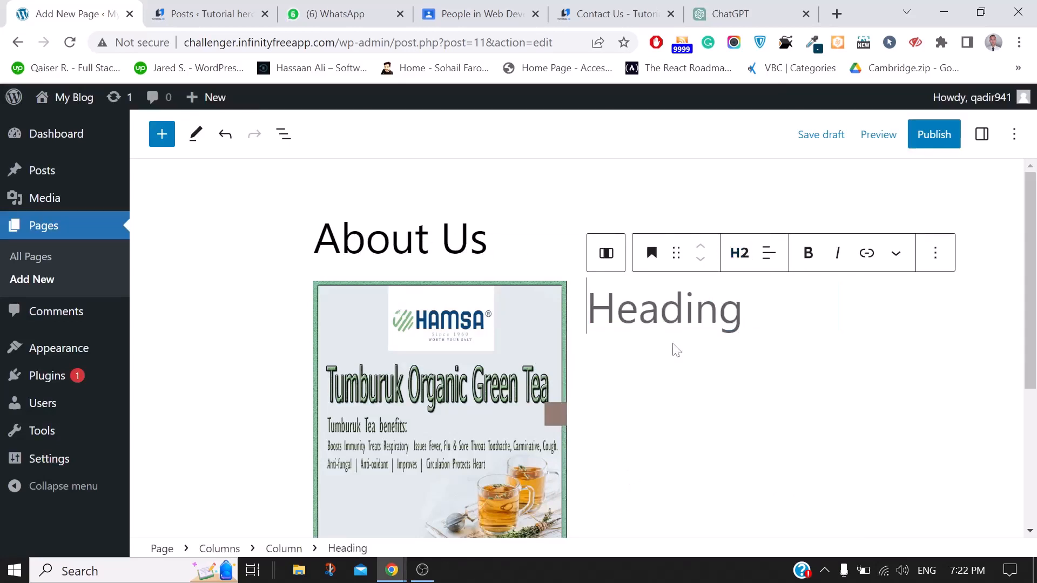
pyautogui.write('Product ')
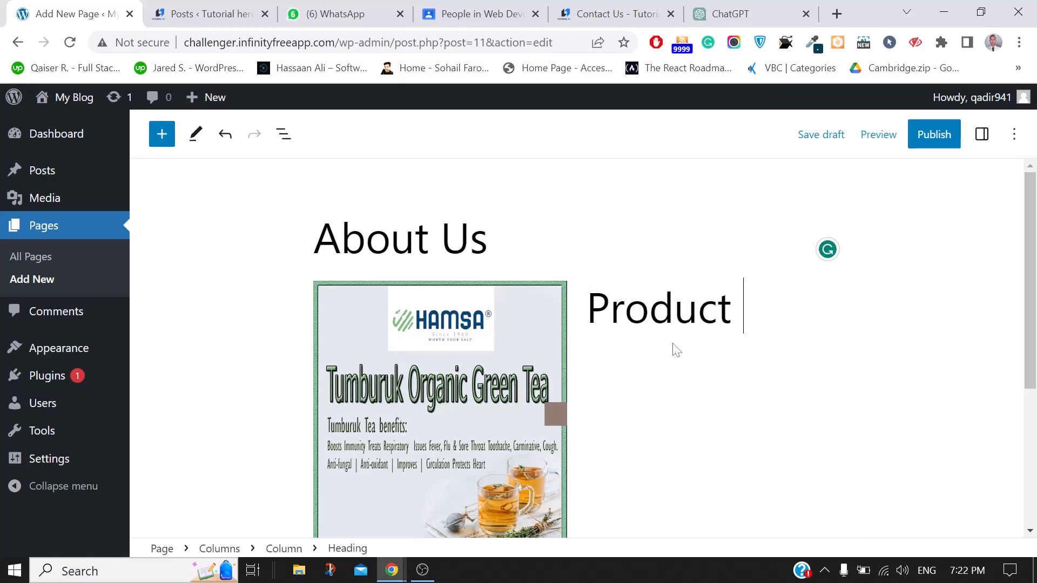
pyautogui.write('Name')
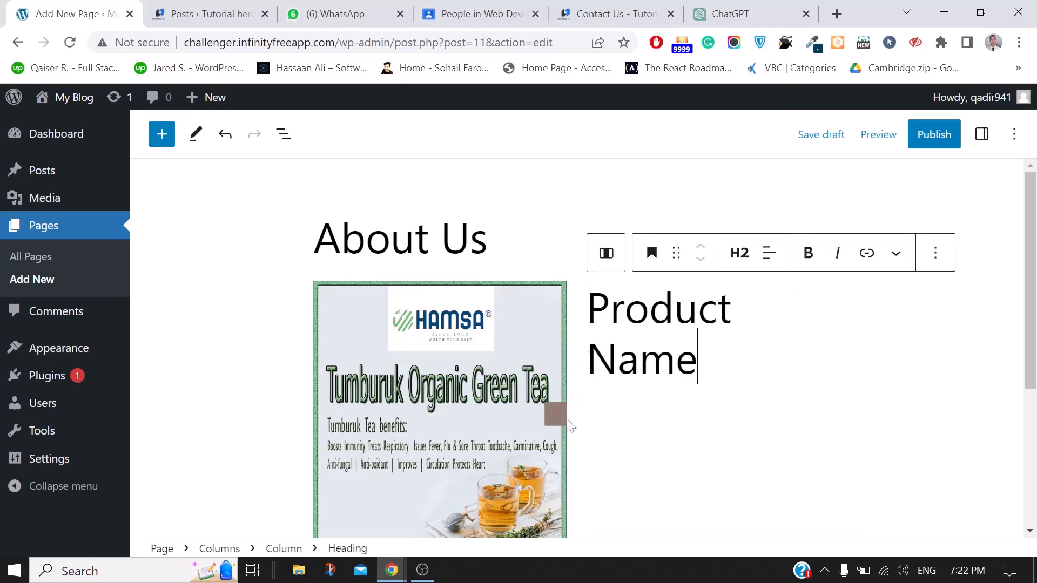
# Select the right column and show its settings in the sidebar
pyautogui.click(426, 330)
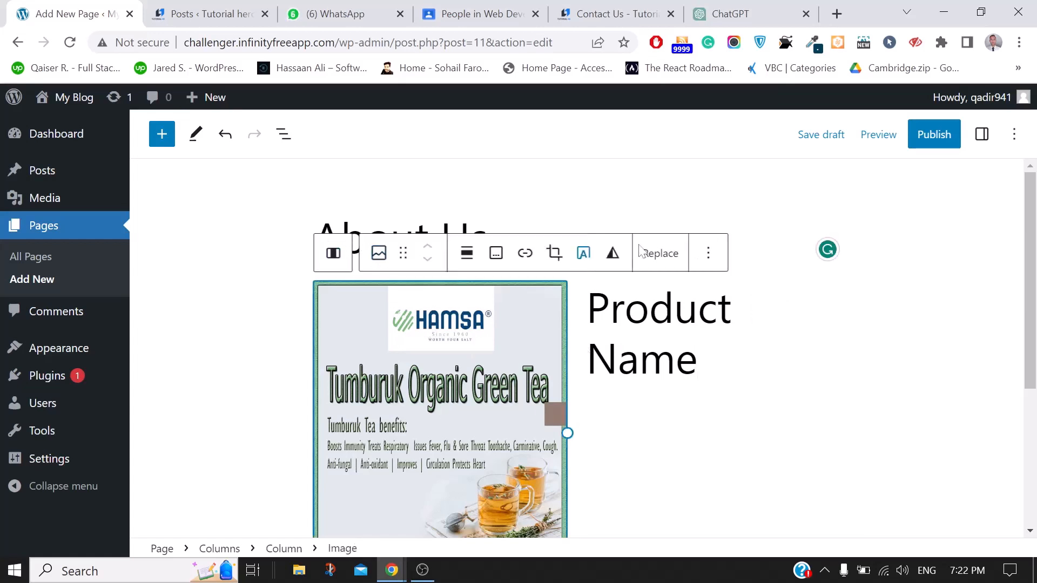
pyautogui.click(583, 354)
pyautogui.scroll(-1, 583, 353)
pyautogui.click(982, 134)
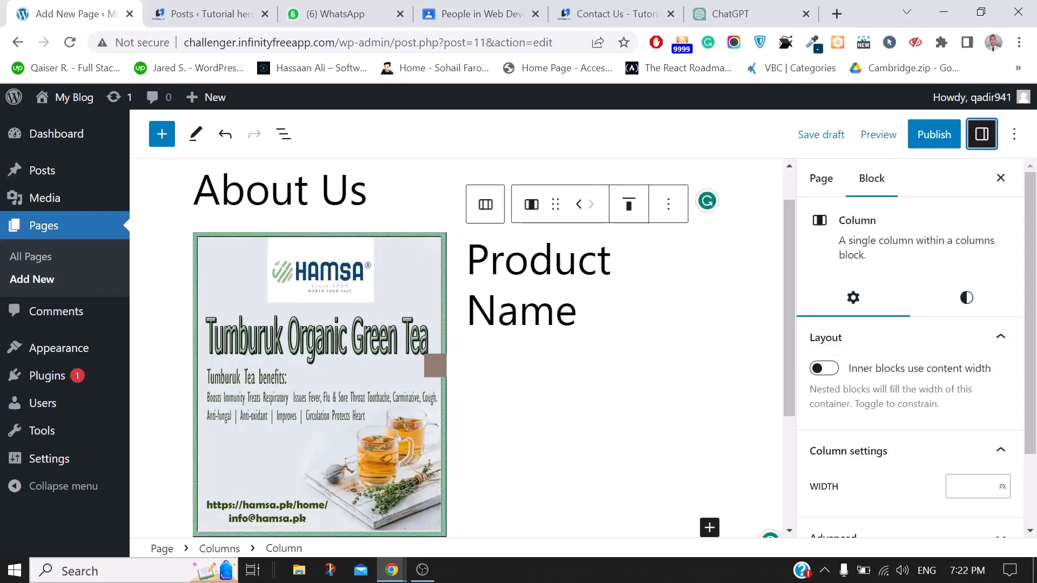
pyautogui.click(1002, 488)
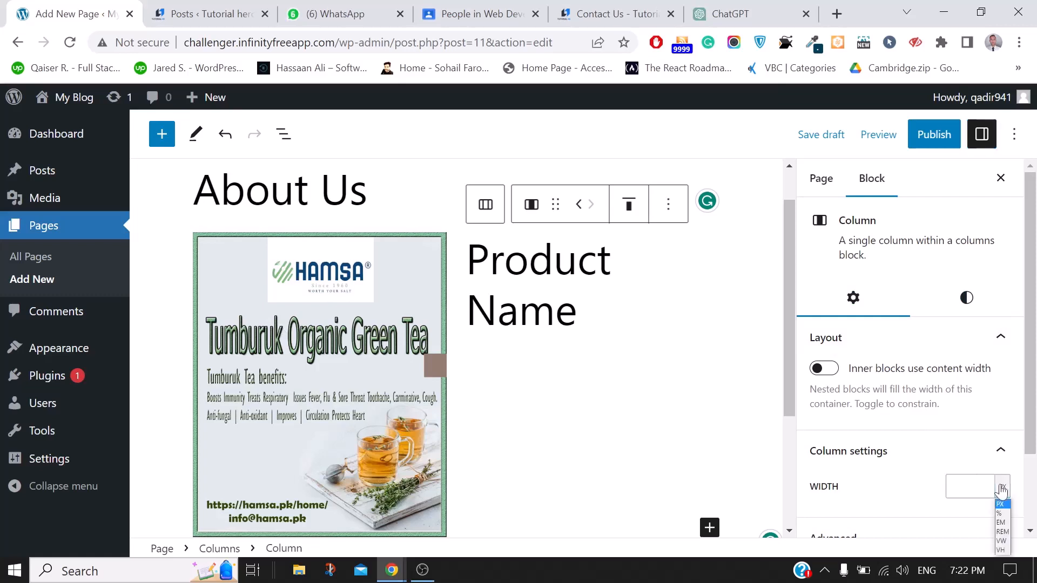
pyautogui.scroll(-2, 1000, 487)
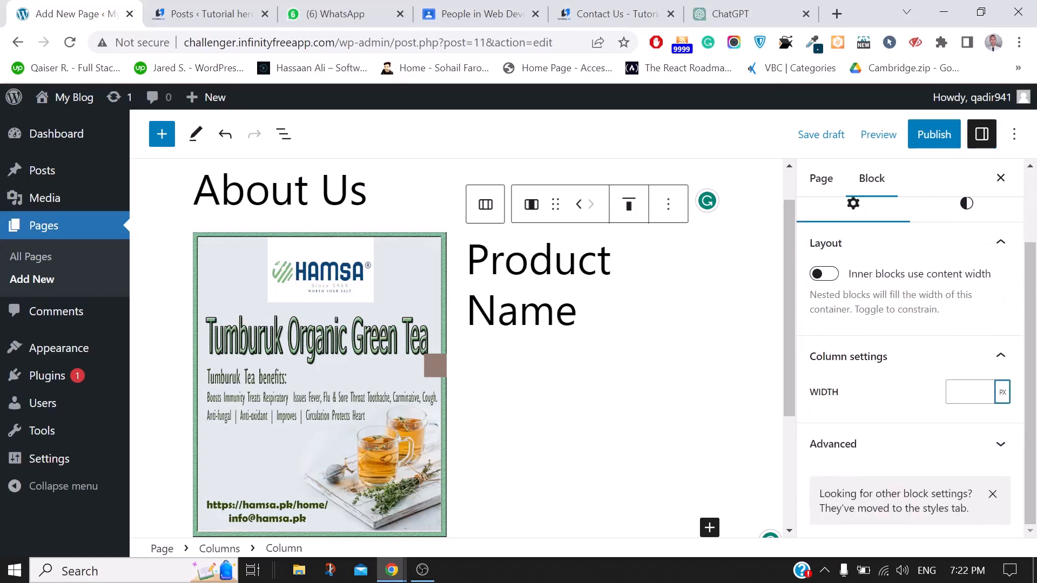
pyautogui.click(970, 392)
pyautogui.click(1002, 393)
pyautogui.click(1000, 418)
pyautogui.click(967, 392)
pyautogui.write('100')
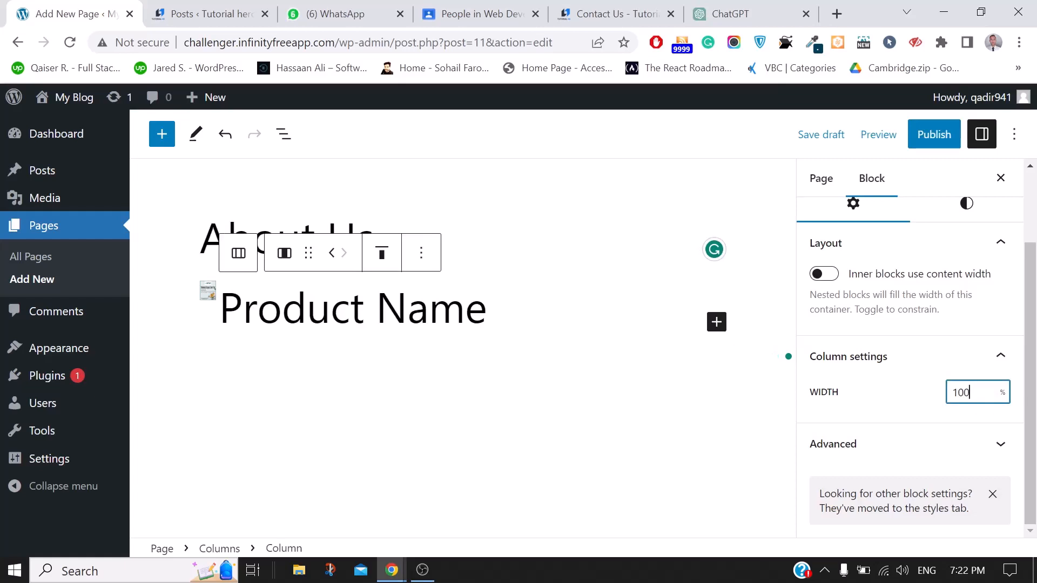
pyautogui.press('BackSpace')
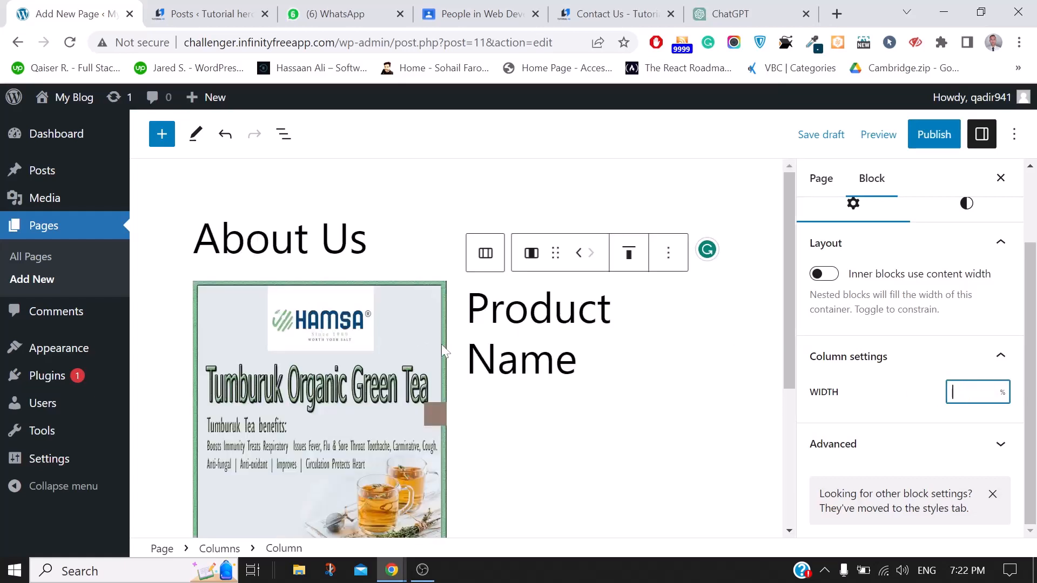
pyautogui.click(597, 309)
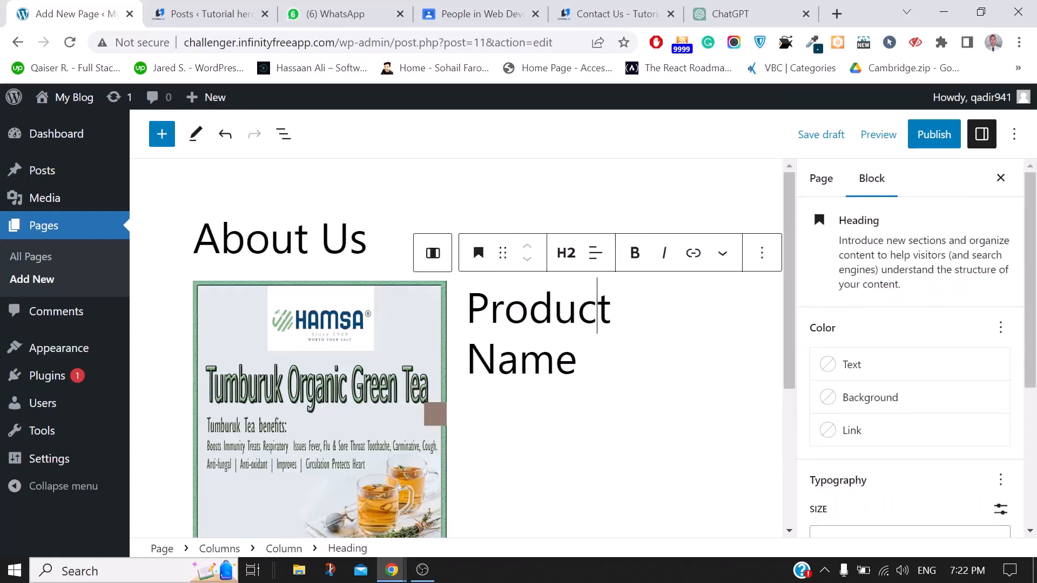
# Add the paragraph 'this is a demo contetrn' under the Product Name heading
pyautogui.press('Return')
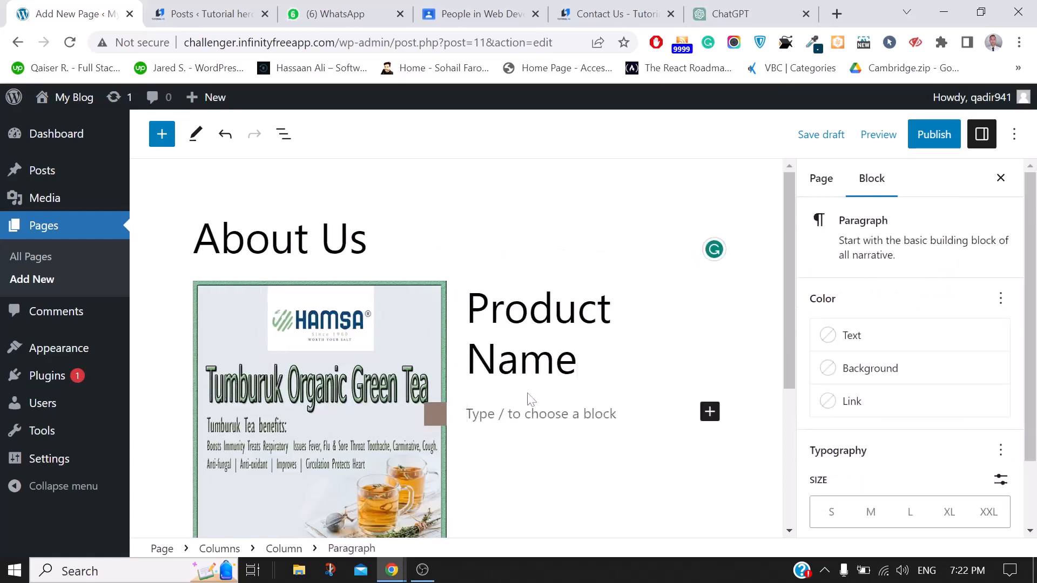
pyautogui.click(710, 412)
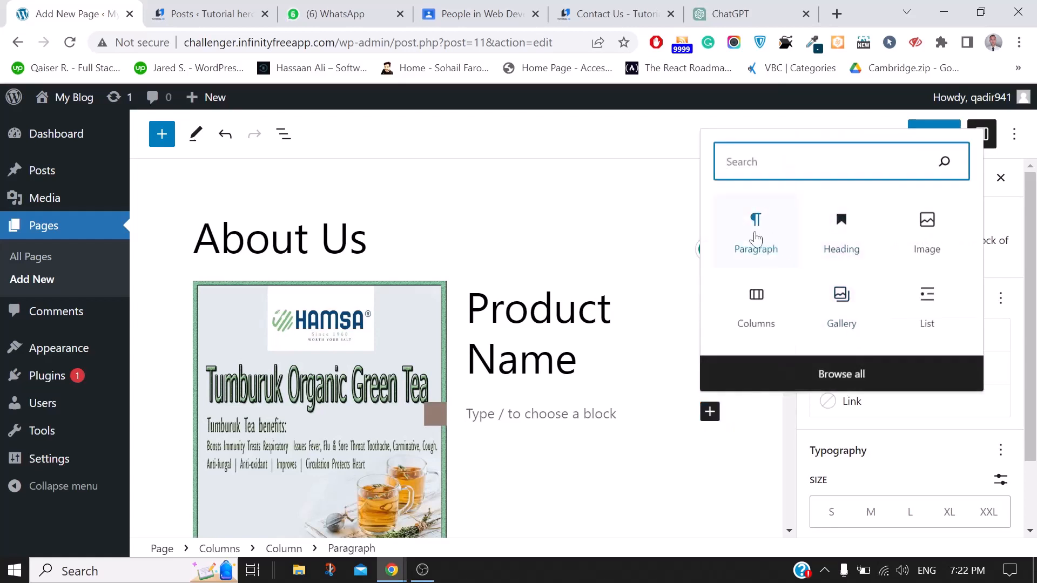
pyautogui.click(756, 238)
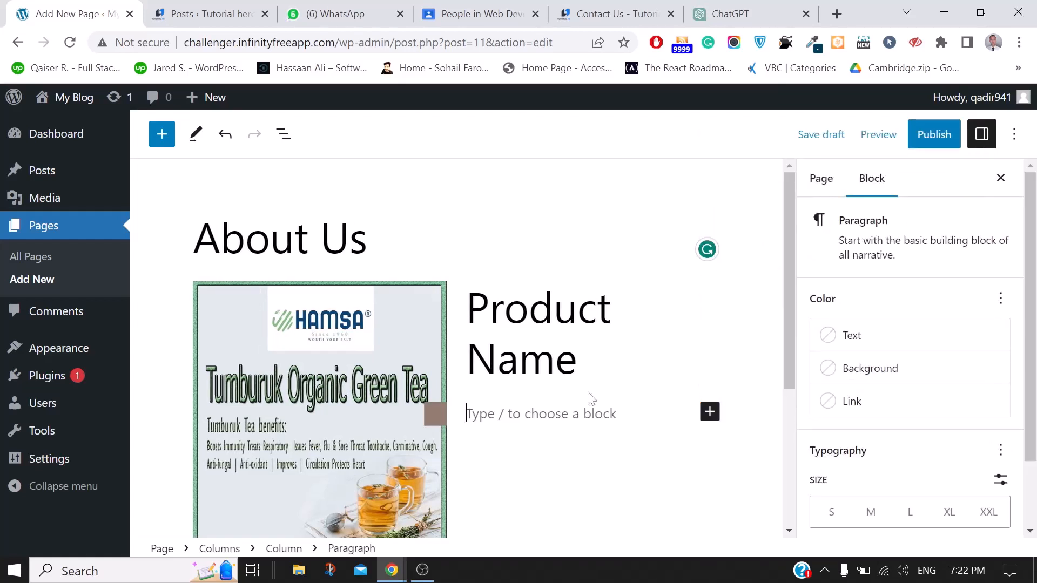
pyautogui.write('this is a')
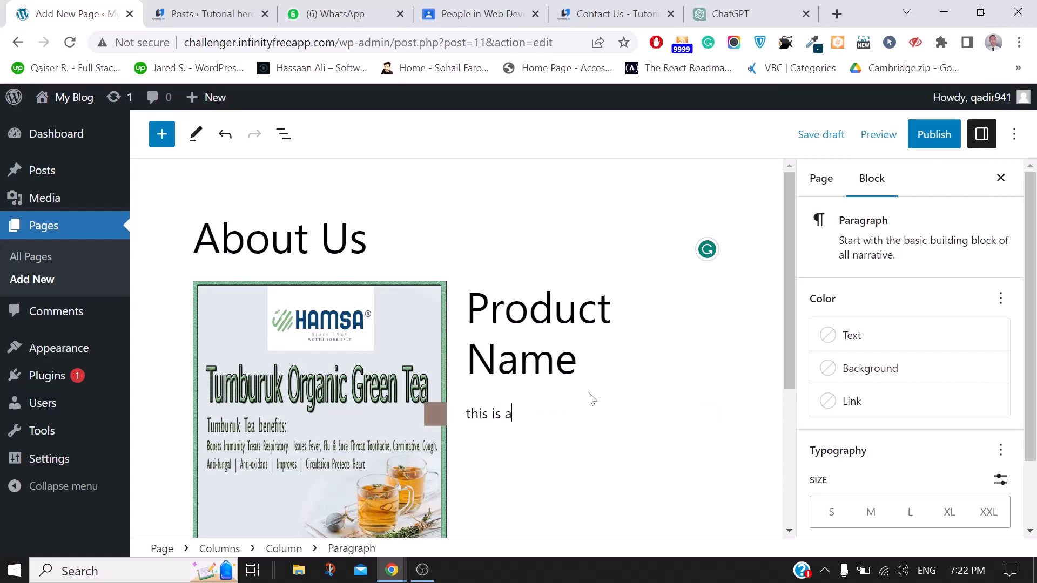
pyautogui.press('BackSpace')
pyautogui.press('BackSpace')
pyautogui.scroll(-3, 588, 389)
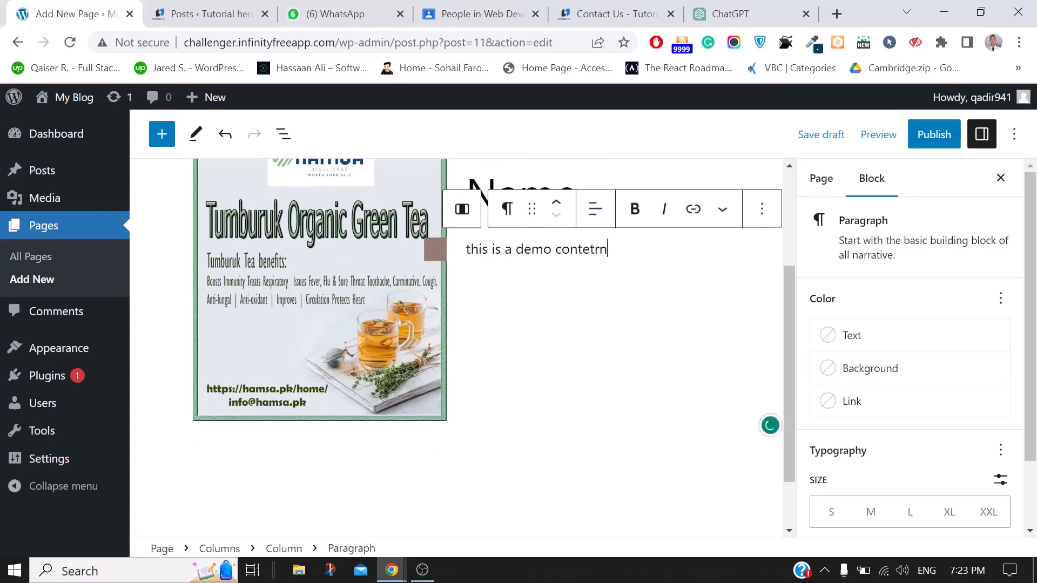
# Add another empty block, browse the full block library, then close it
pyautogui.press('Return')
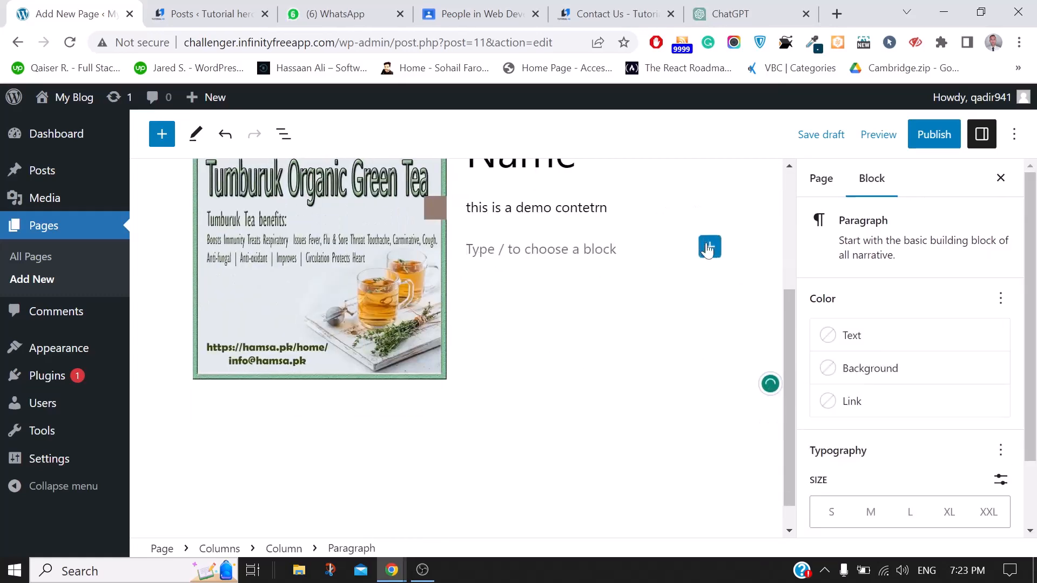
pyautogui.click(709, 247)
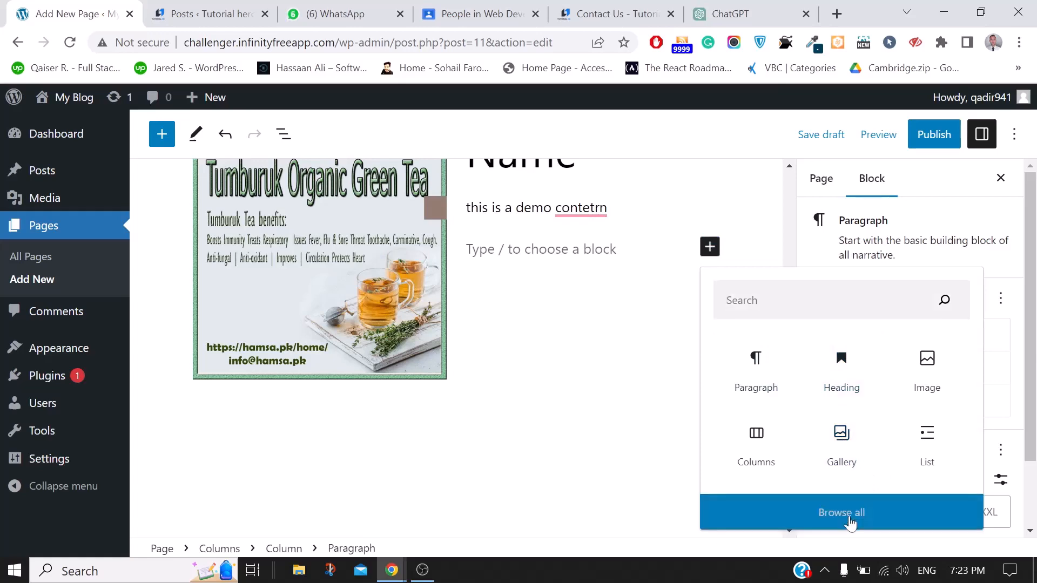
pyautogui.click(848, 515)
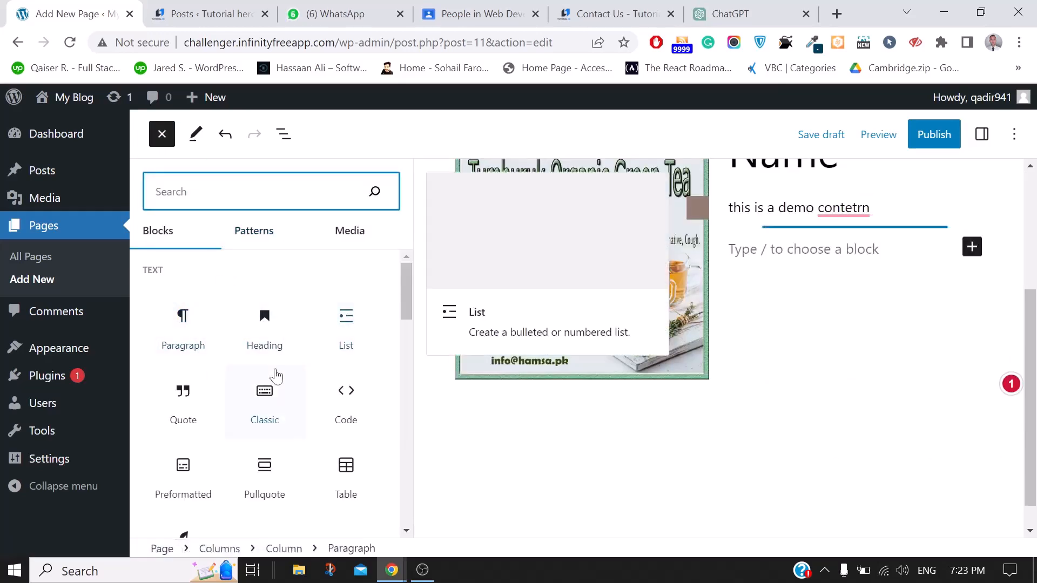
pyautogui.scroll(-5, 275, 378)
pyautogui.scroll(-6, 277, 374)
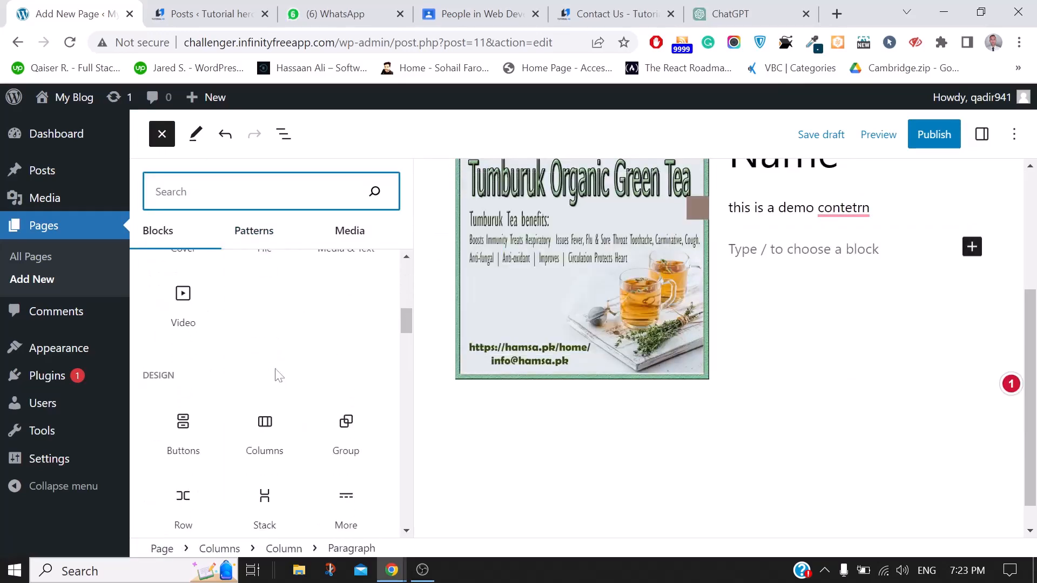
pyautogui.scroll(-6, 276, 374)
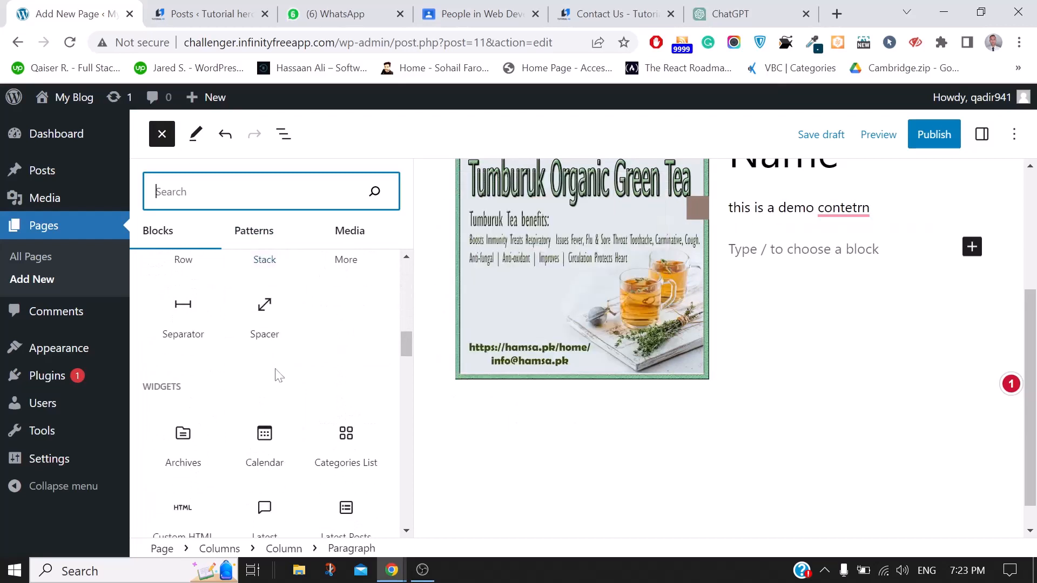
pyautogui.press('Escape')
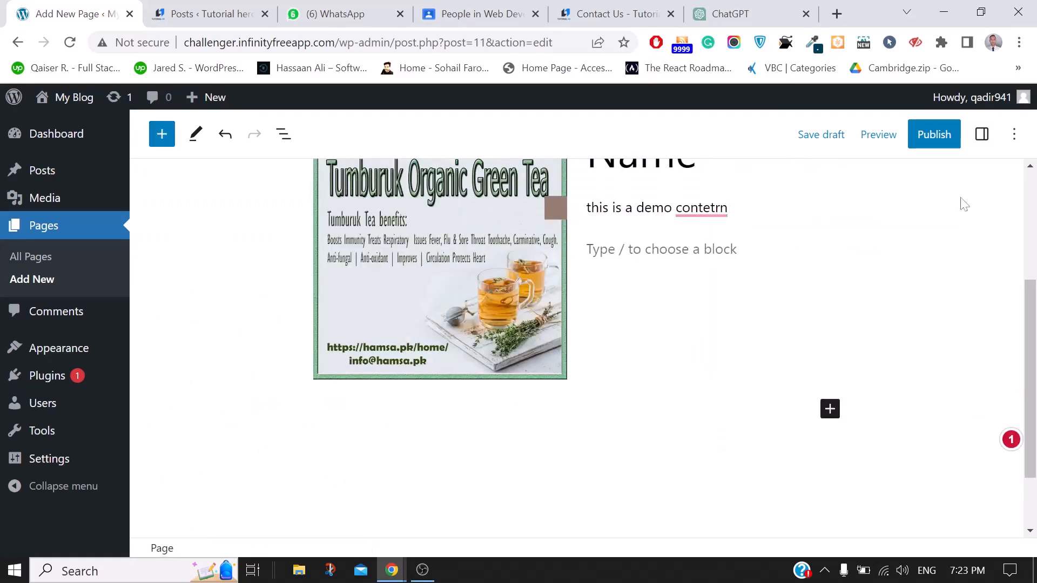
# Publish the About Us page, copy its URL, and switch to the incognito window
pyautogui.click(932, 138)
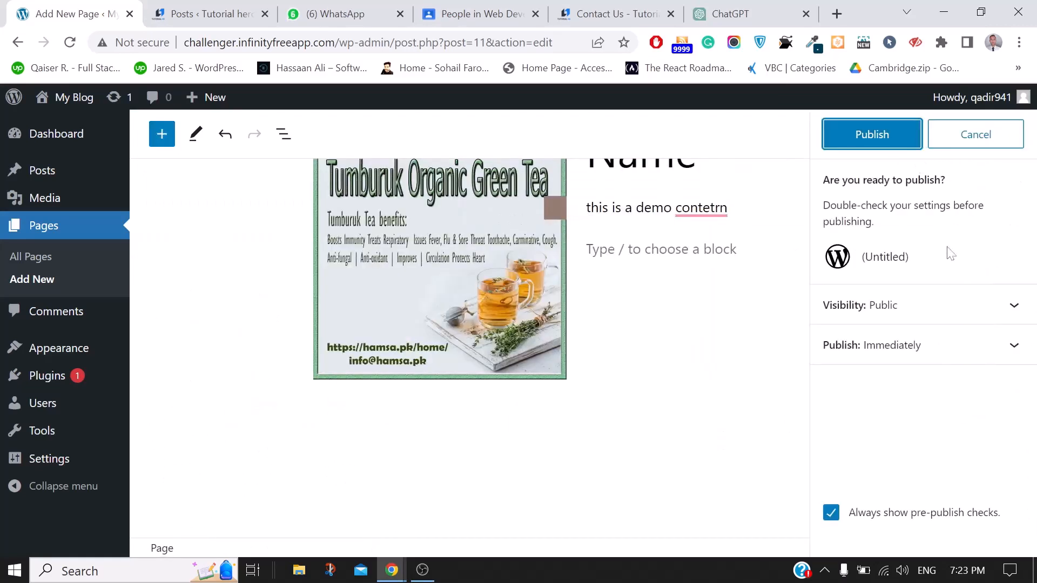
pyautogui.scroll(4, 470, 324)
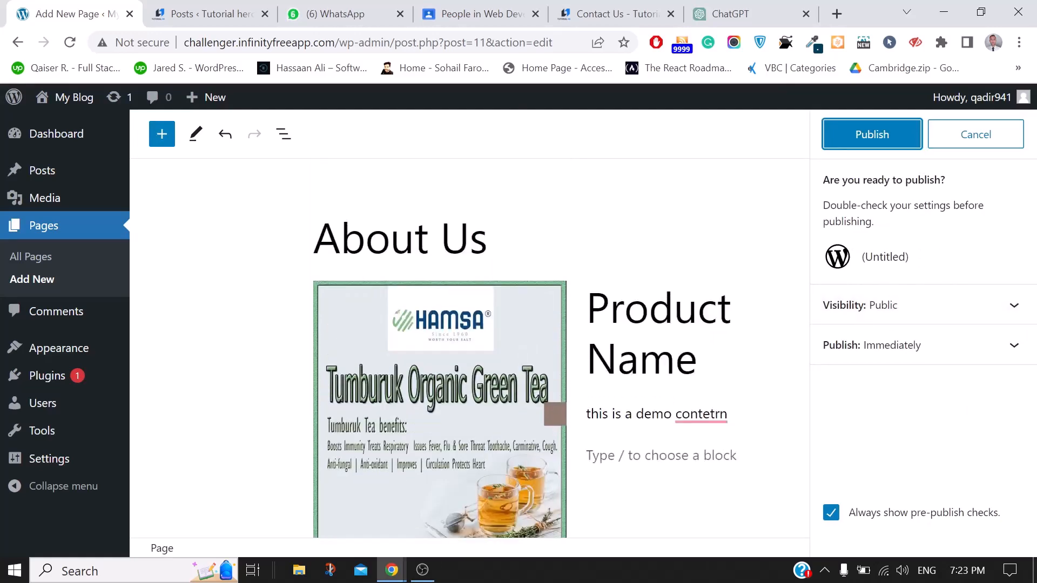
pyautogui.click(851, 137)
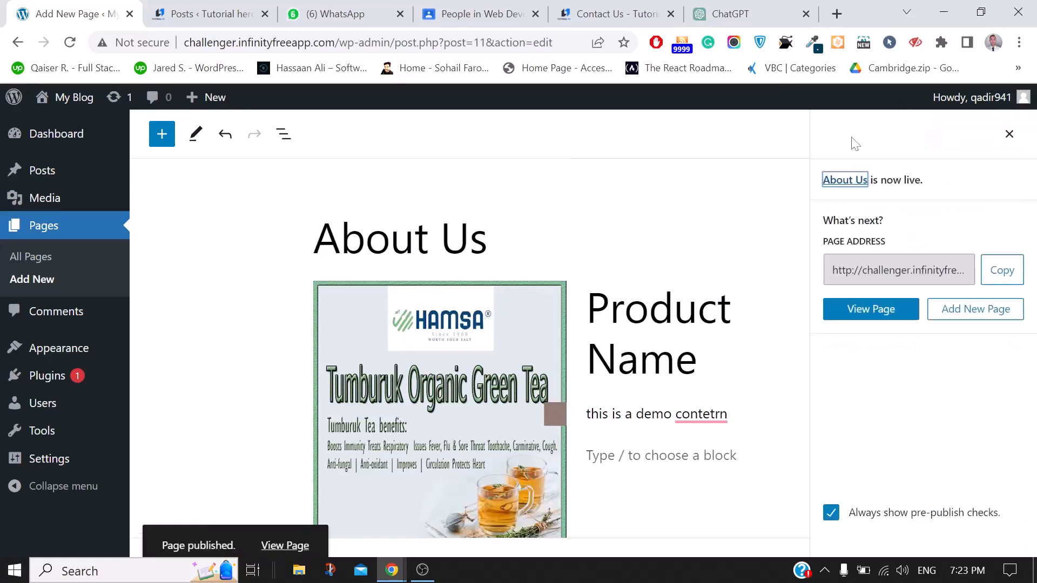
pyautogui.click(992, 271)
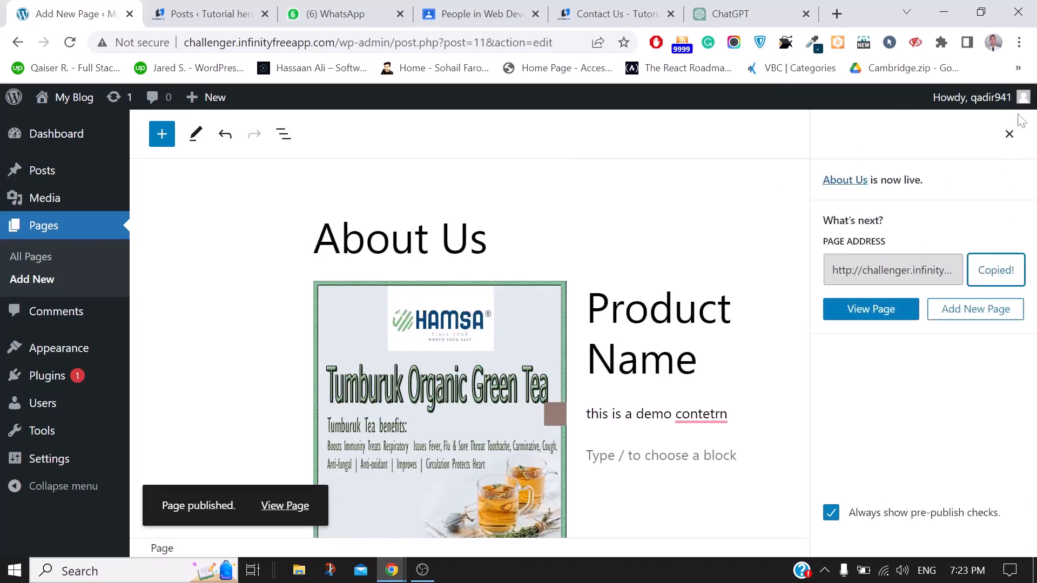
pyautogui.moveTo(399, 567)
pyautogui.click(400, 486)
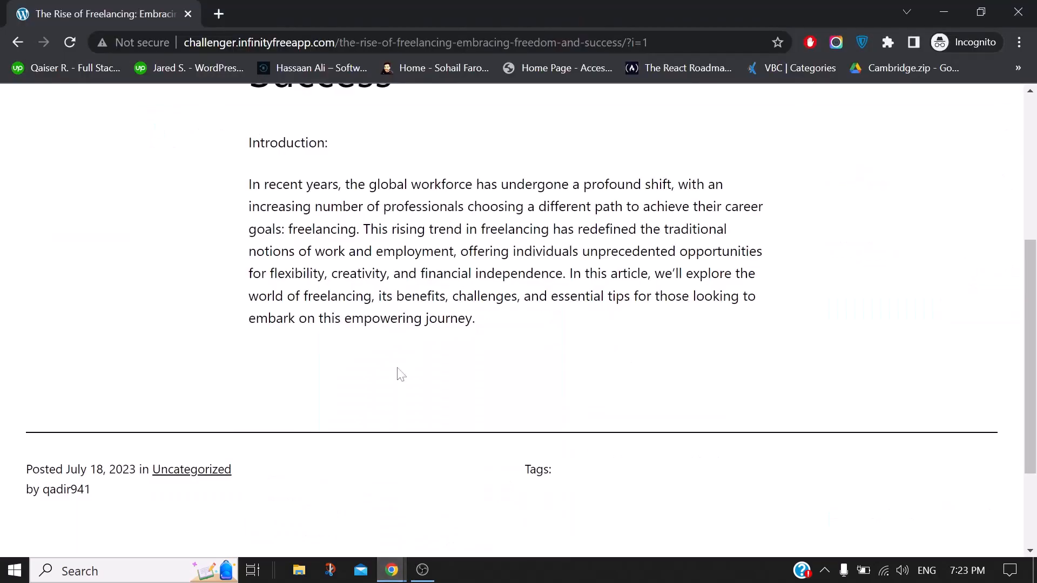
# Load the copied About Us URL in incognito to check it, then return to the editor
pyautogui.click(267, 45)
pyautogui.hotkey('ctrl', 'v')
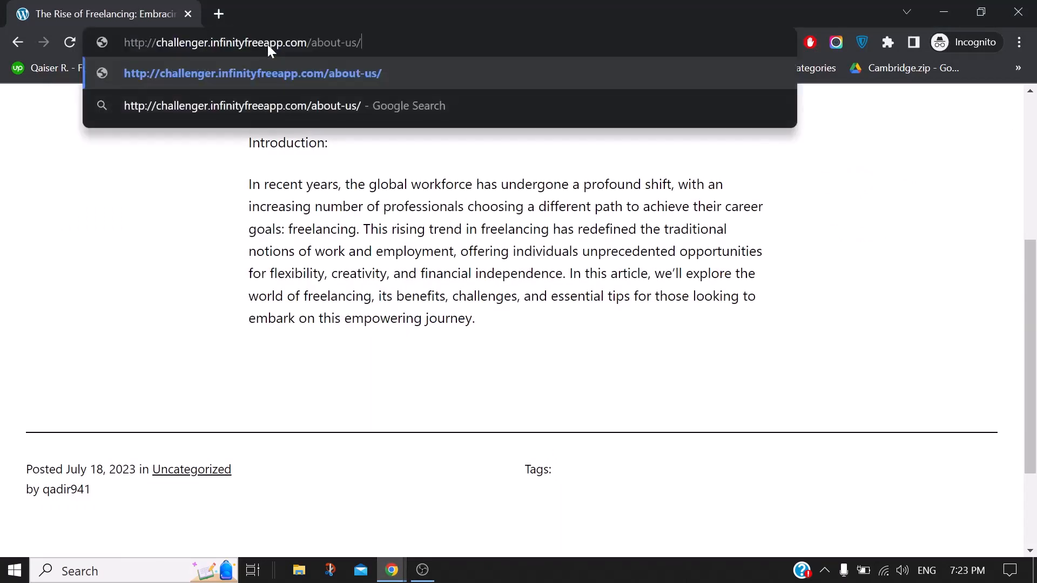
pyautogui.press('Return')
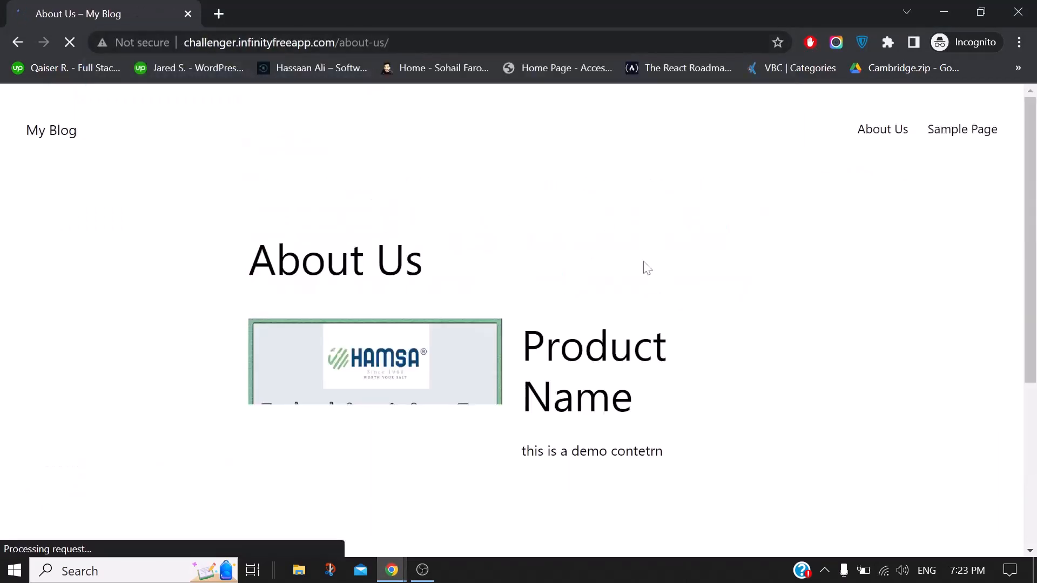
pyautogui.scroll(-5, 648, 268)
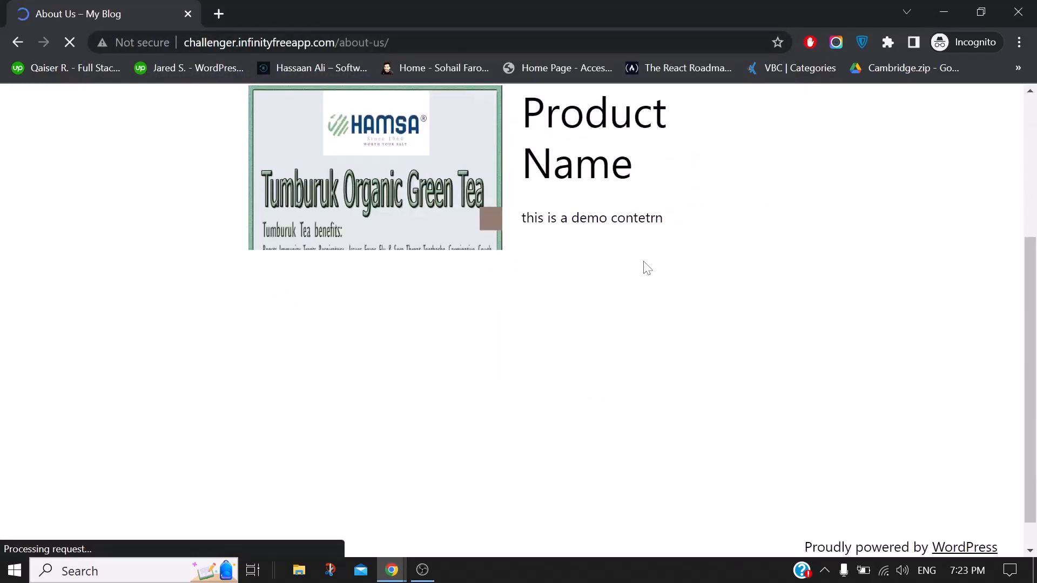
pyautogui.scroll(5, 648, 269)
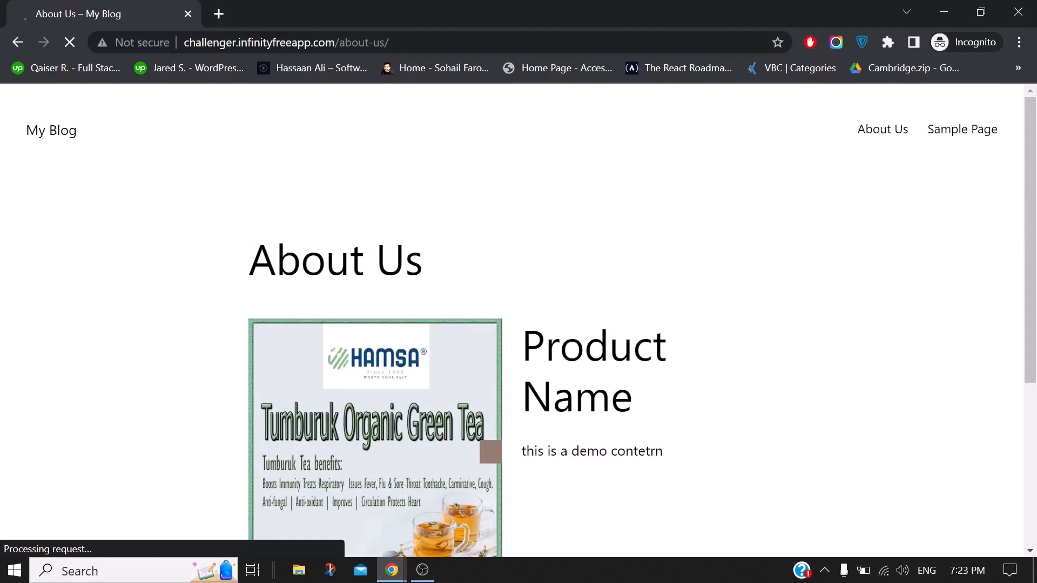
pyautogui.moveTo(392, 571)
pyautogui.click(320, 520)
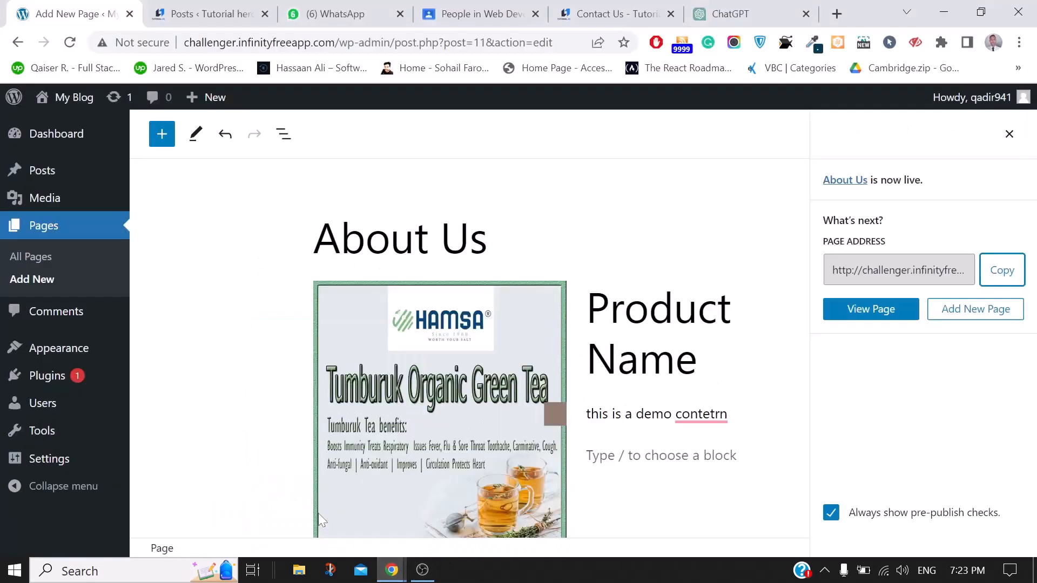
# Add an empty paragraph below the tea image and open the full block library
pyautogui.scroll(-5, 679, 486)
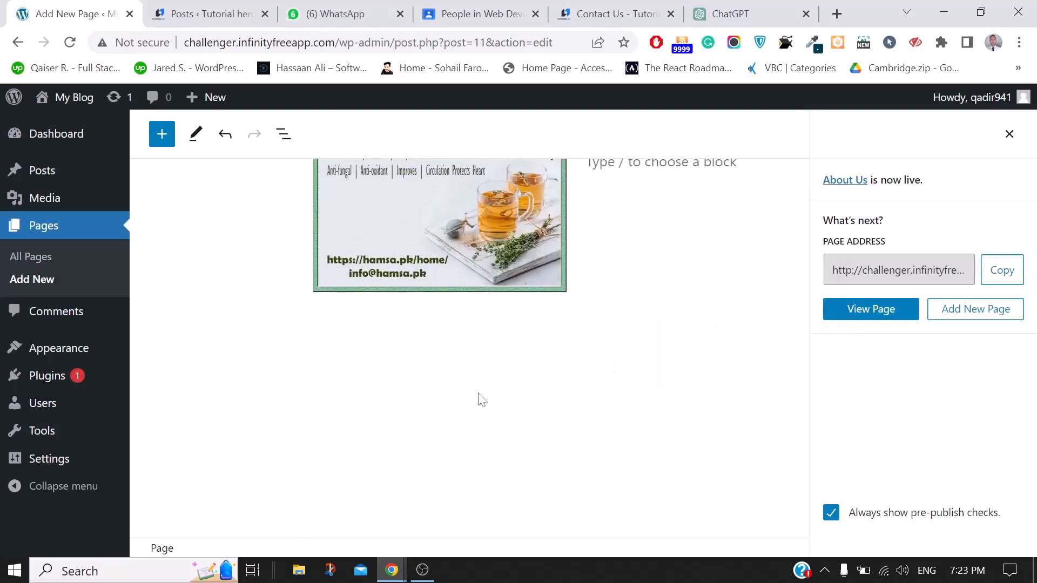
pyautogui.click(394, 326)
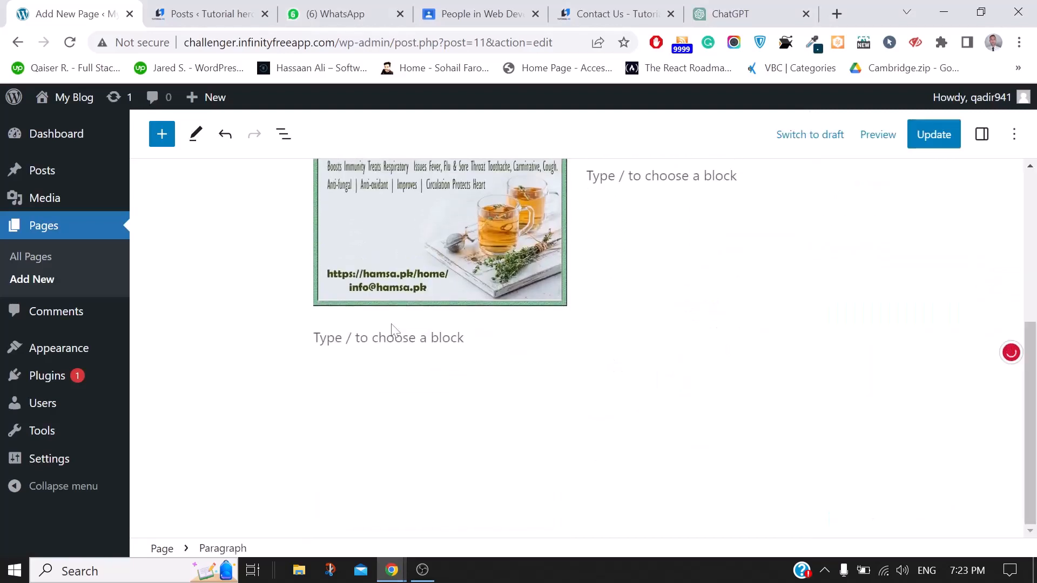
pyautogui.click(830, 337)
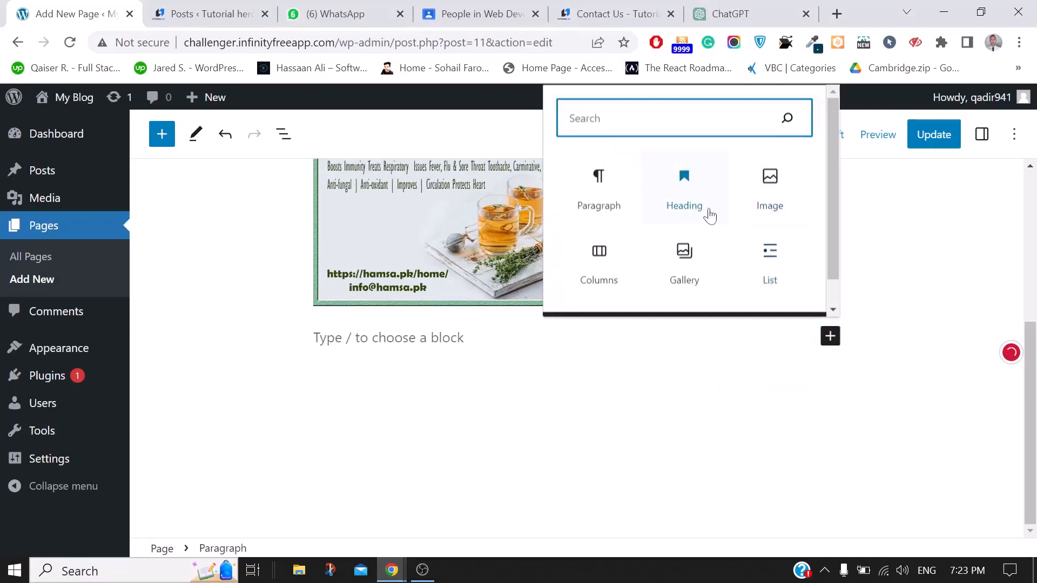
pyautogui.scroll(-1, 706, 213)
pyautogui.scroll(1, 706, 213)
pyautogui.scroll(3, 886, 378)
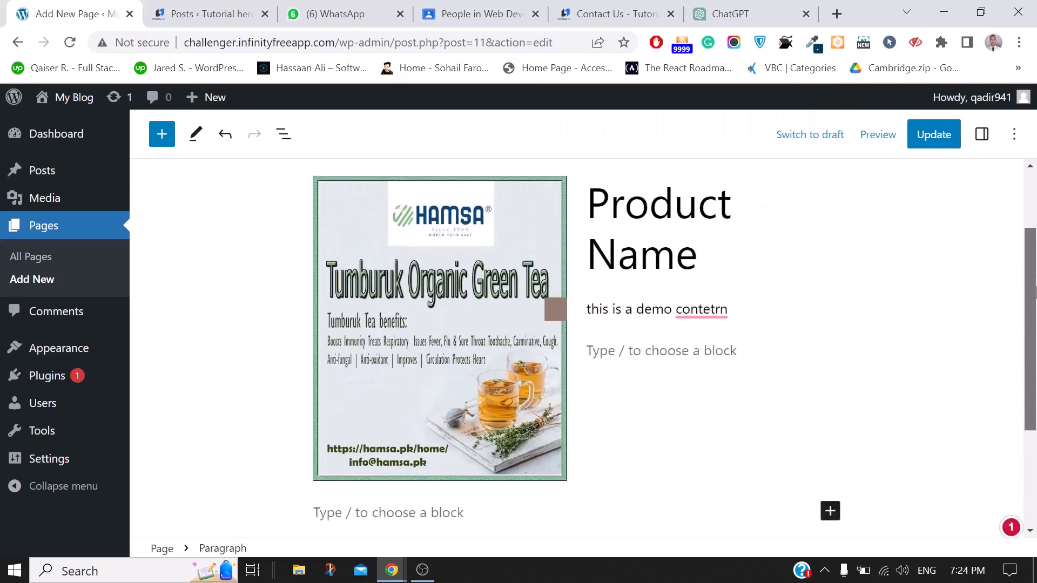
pyautogui.click(831, 521)
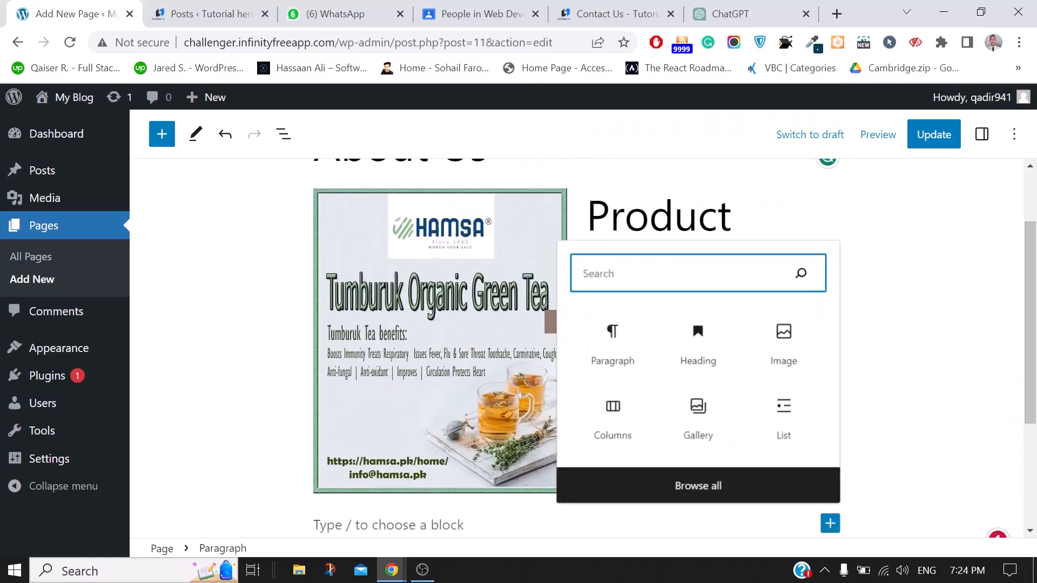
pyautogui.click(691, 487)
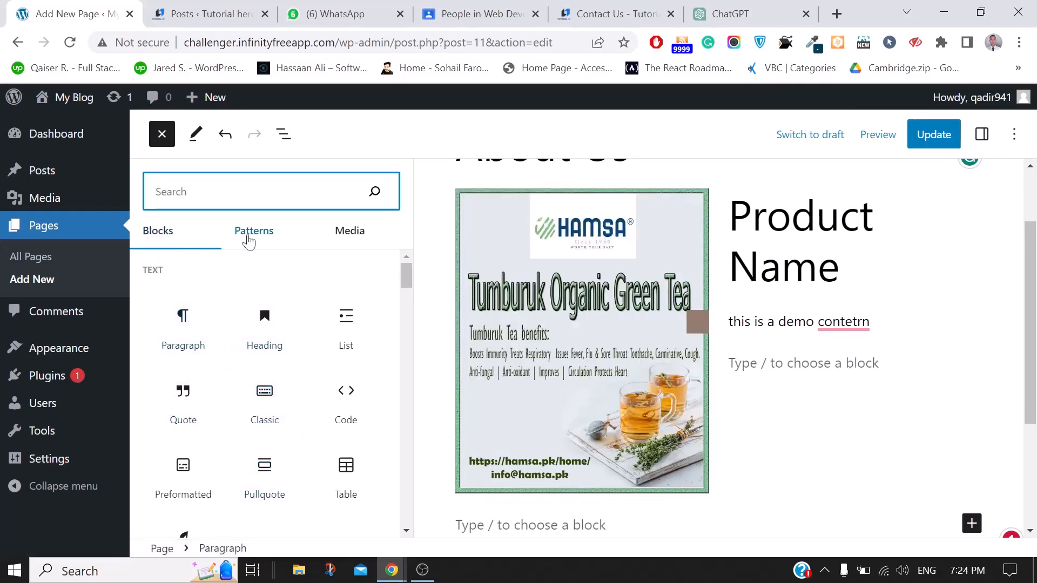
# From the Featured patterns, insert the 'Positive growth.' three-column images-and-text pattern below the tea image
pyautogui.click(249, 239)
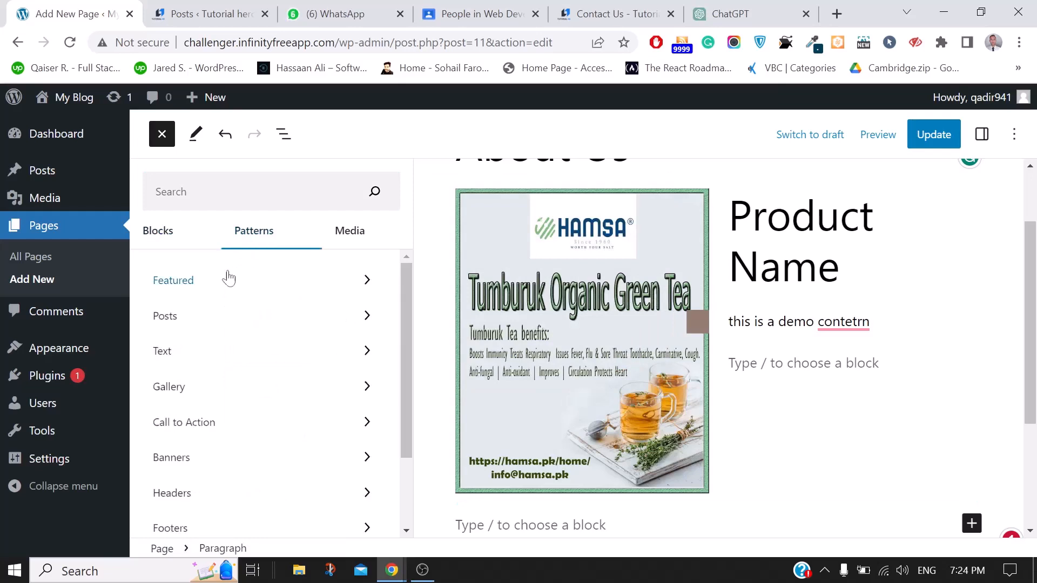
pyautogui.click(204, 289)
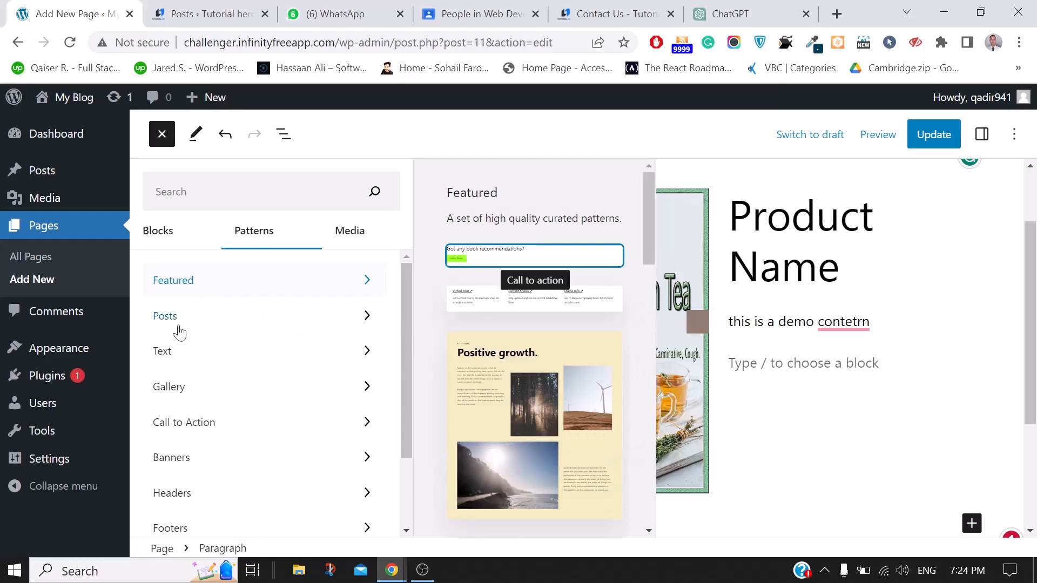
pyautogui.click(196, 389)
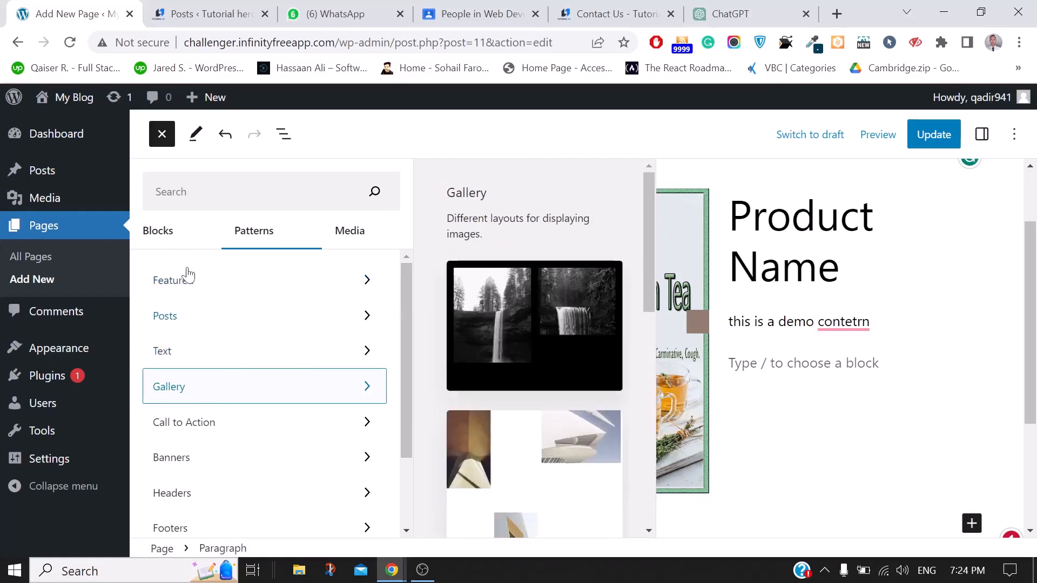
pyautogui.click(170, 459)
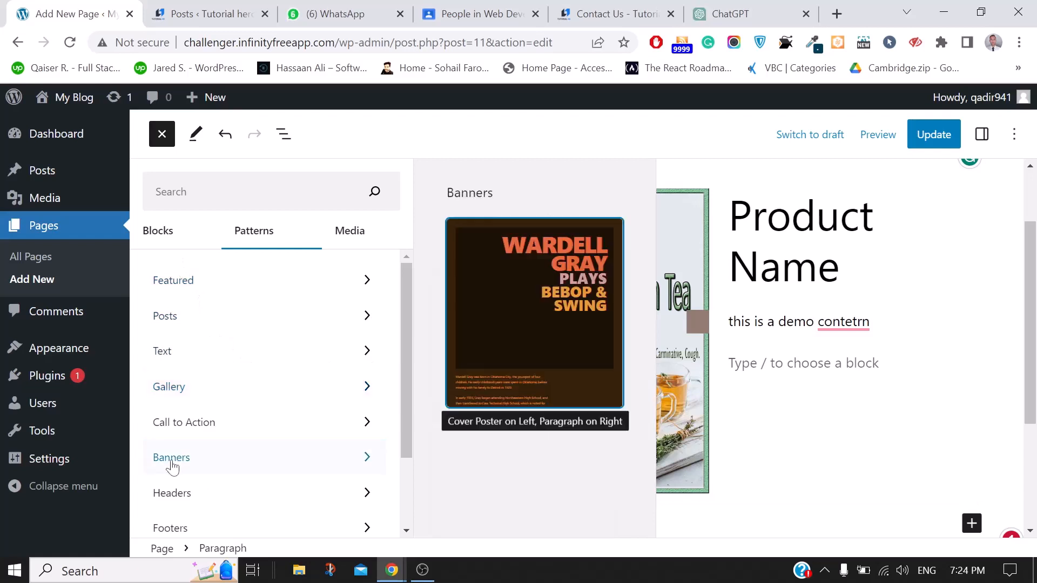
pyautogui.scroll(-2, 544, 380)
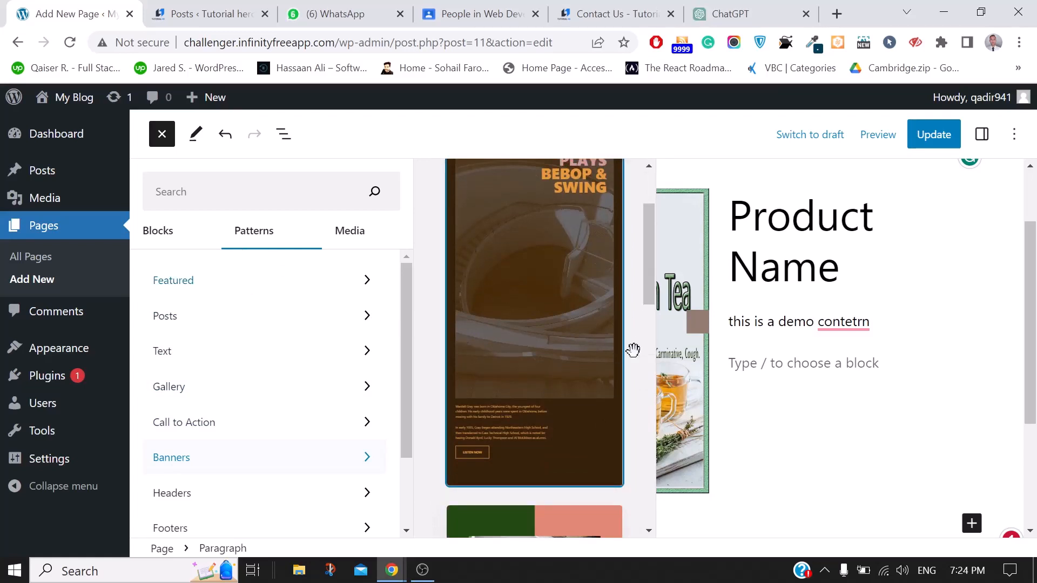
pyautogui.scroll(-4, 633, 350)
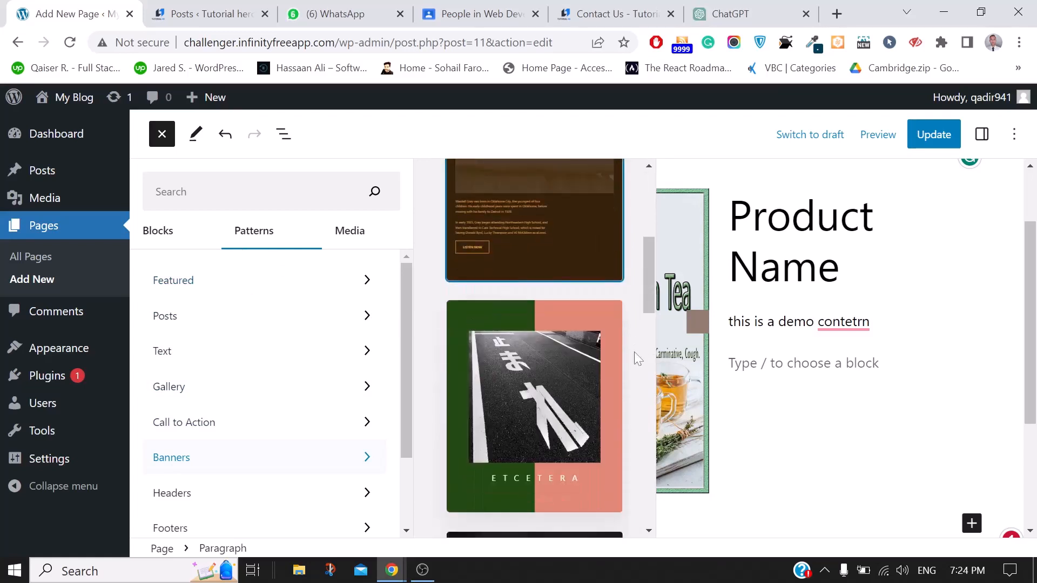
pyautogui.click(184, 286)
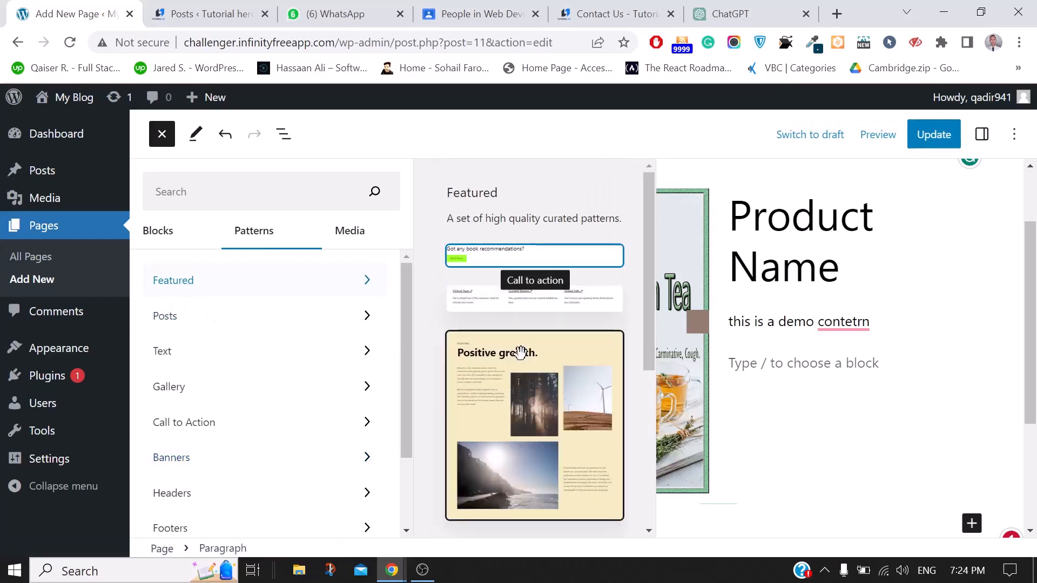
pyautogui.click(514, 417)
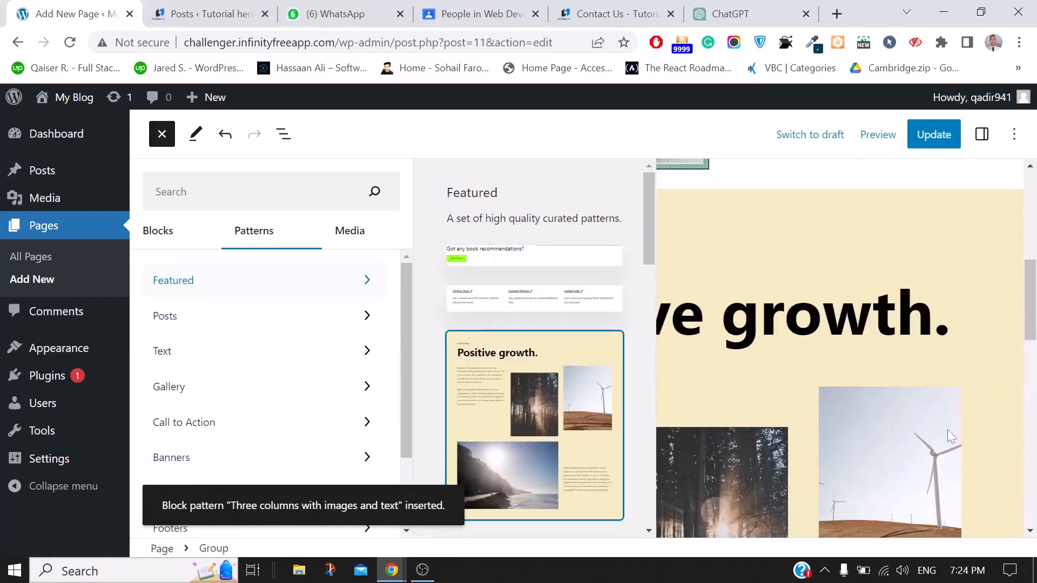
pyautogui.scroll(-5, 947, 429)
pyautogui.click(789, 348)
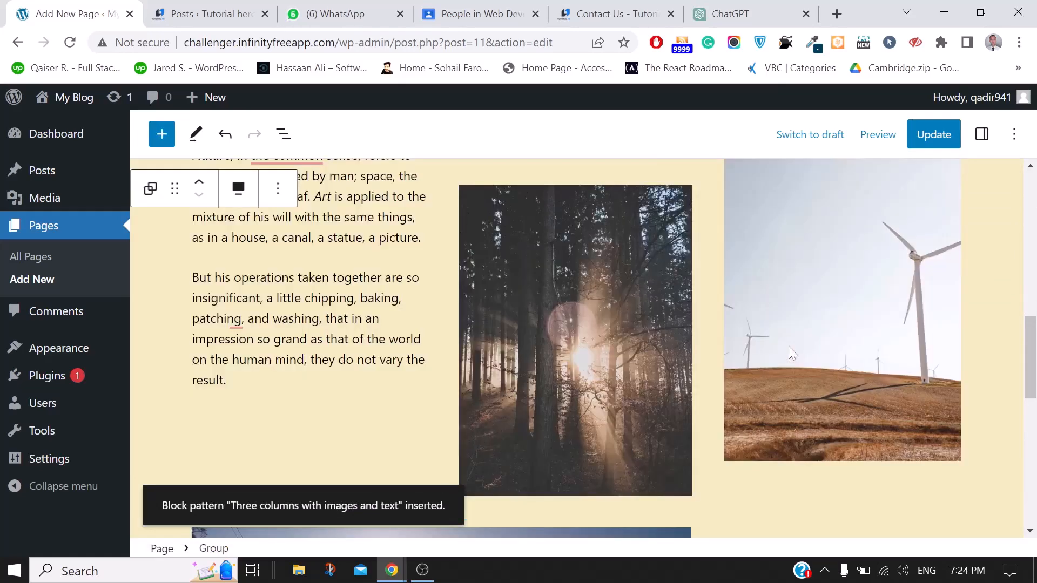
pyautogui.scroll(4, 788, 346)
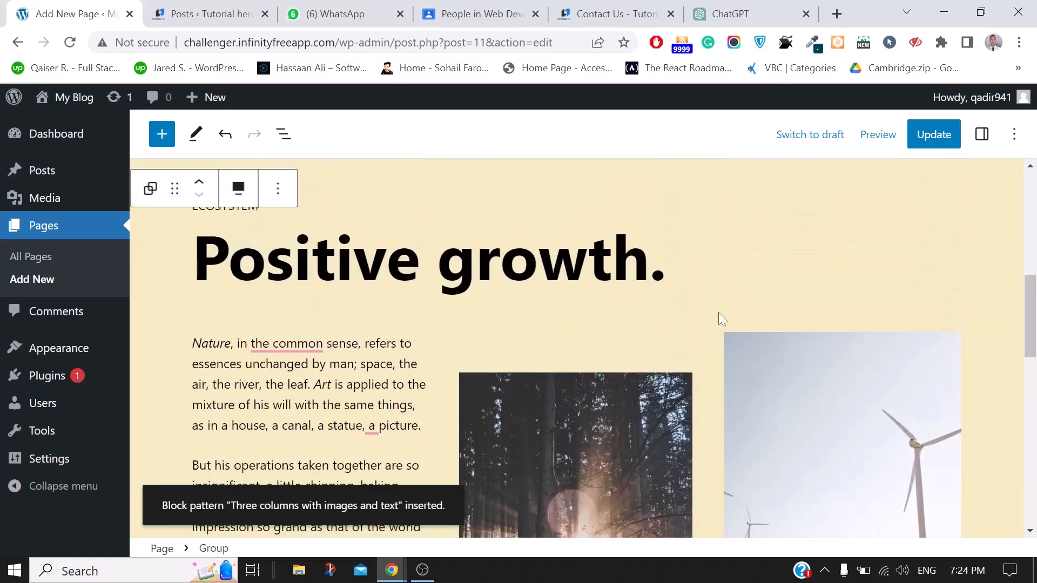
pyautogui.scroll(3, 356, 344)
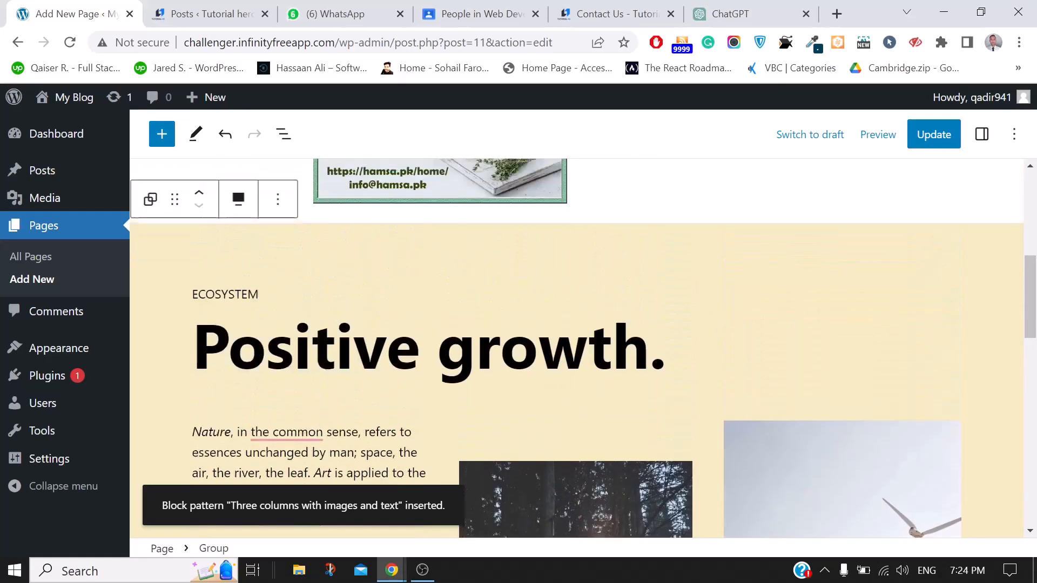
# Save the published About Us page with its new Positive growth section
pyautogui.click(799, 367)
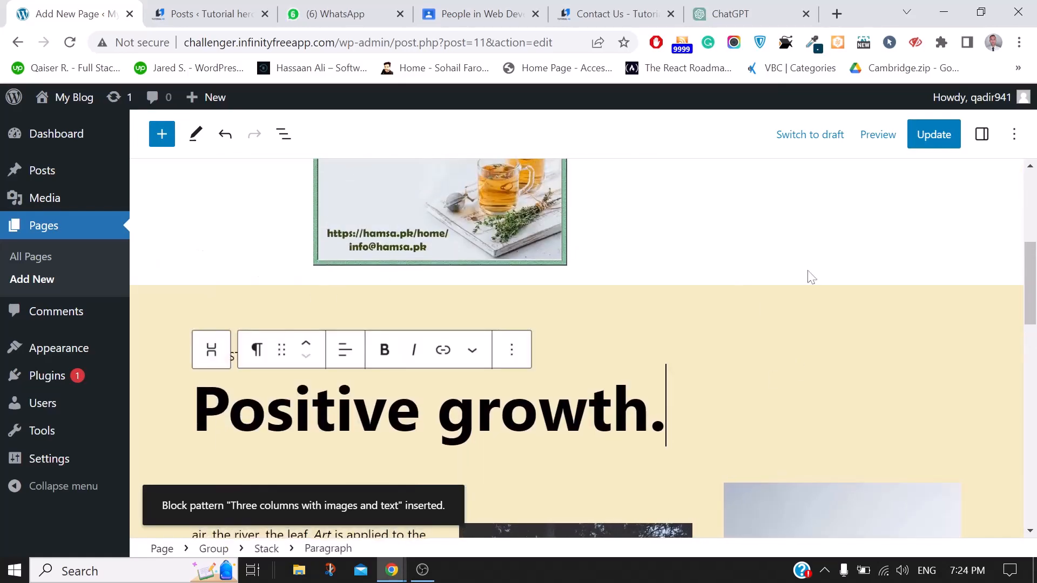
pyautogui.moveTo(810, 277)
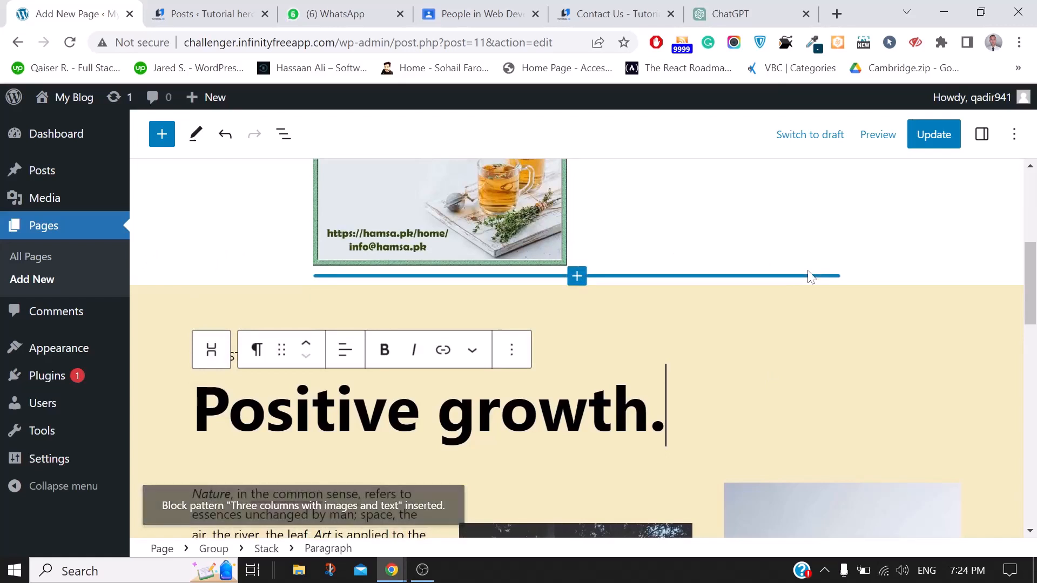
pyautogui.click(933, 135)
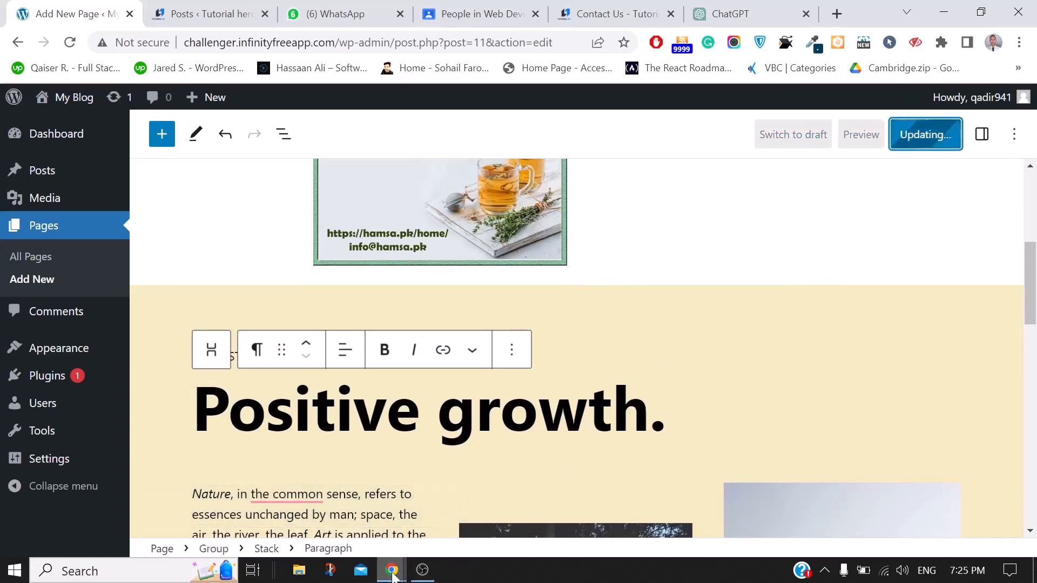
# Reload the live About Us page in the incognito window and scroll down to the new section
pyautogui.moveTo(394, 576)
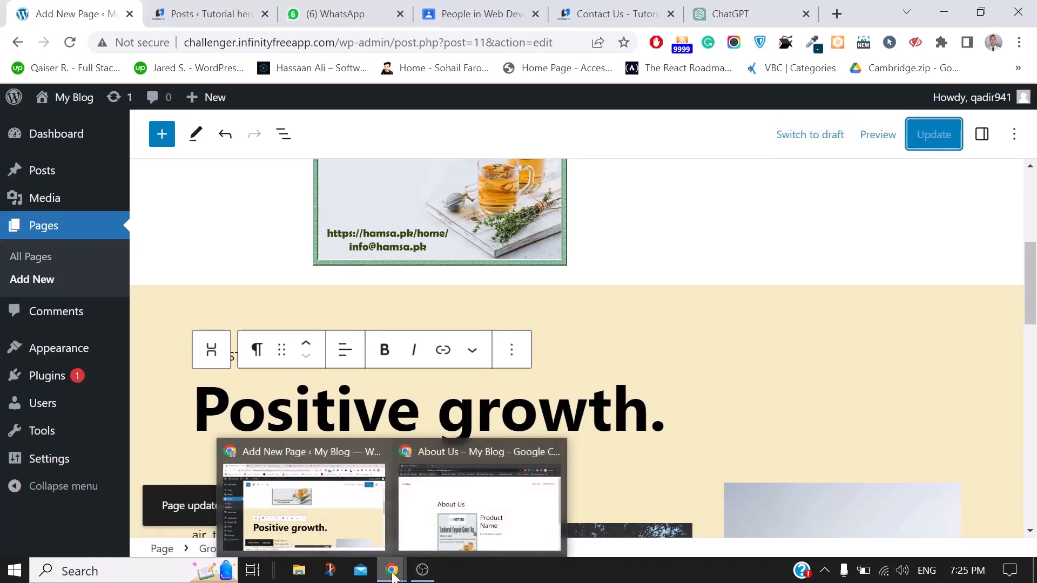
pyautogui.click(451, 523)
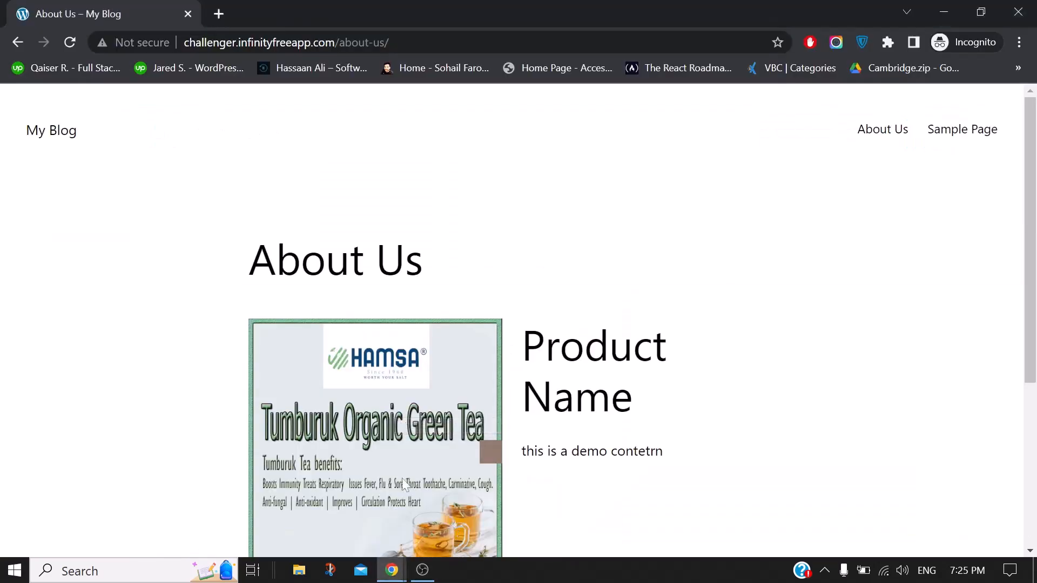
pyautogui.click(69, 44)
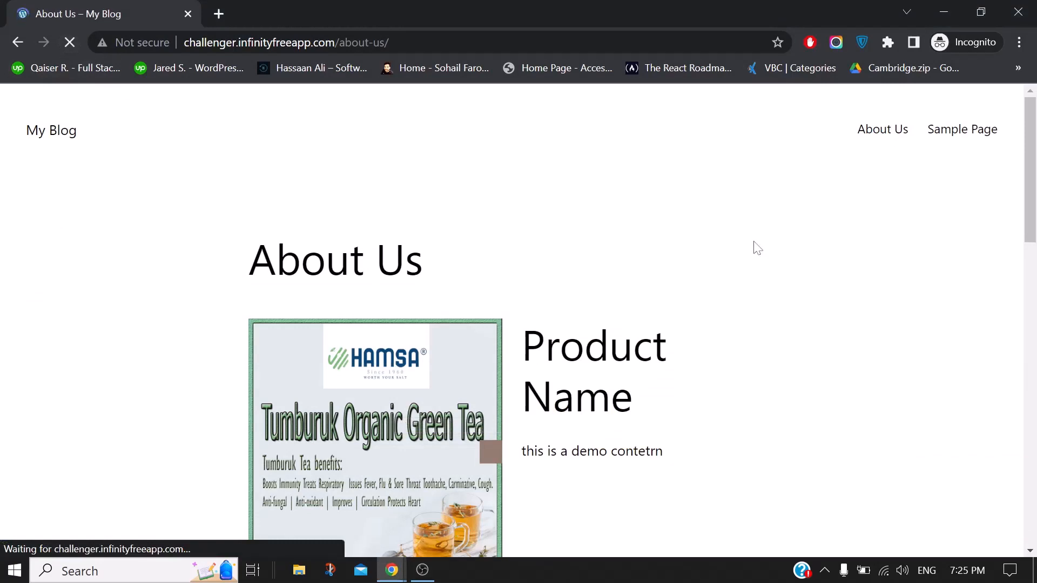
pyautogui.scroll(-8, 754, 243)
pyautogui.scroll(-8, 755, 243)
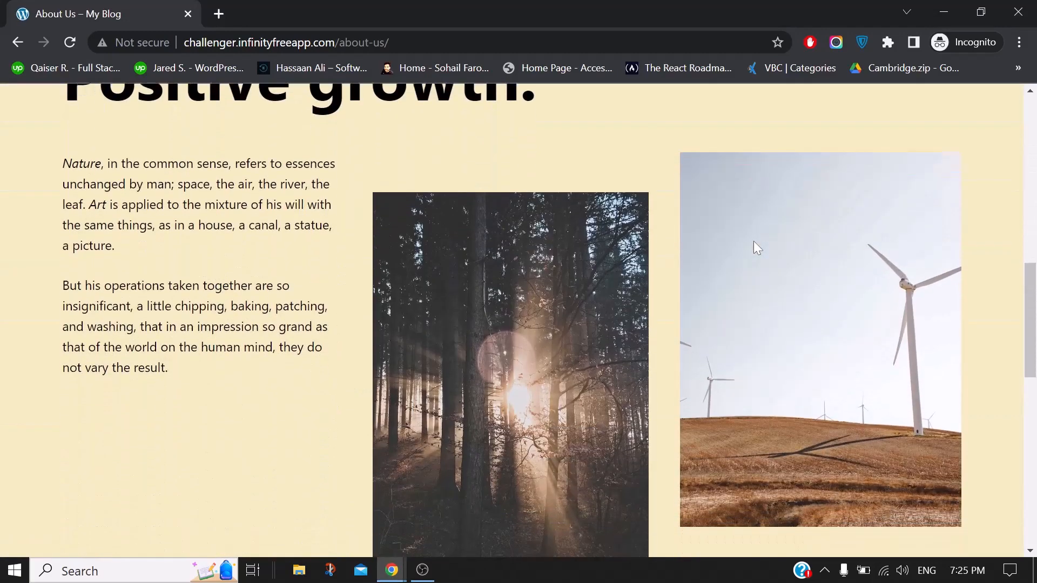
pyautogui.scroll(-6, 755, 243)
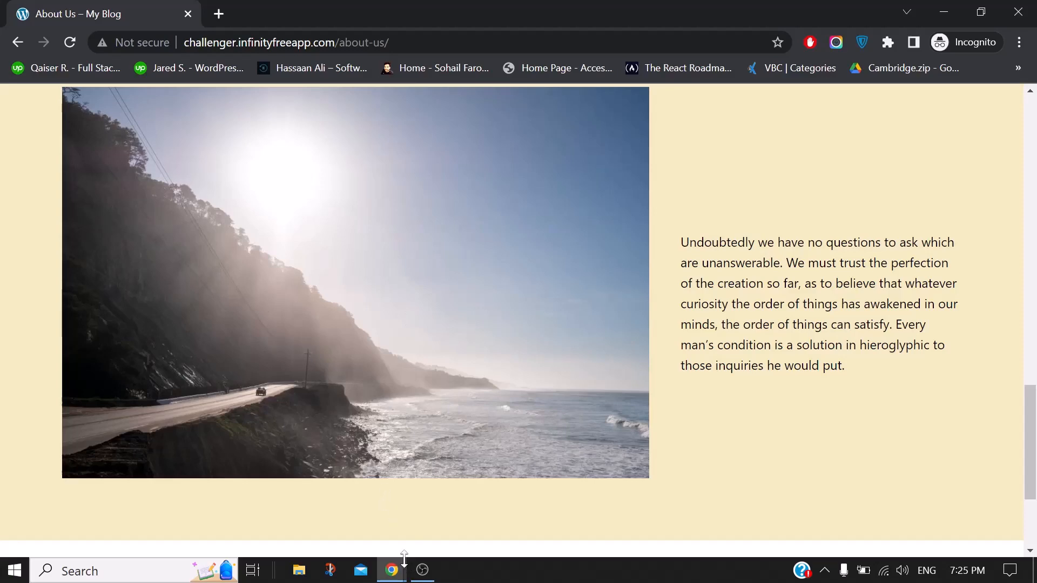
# Switch back to the WordPress page editor and scroll through the About Us page
pyautogui.moveTo(392, 570)
pyautogui.click(284, 488)
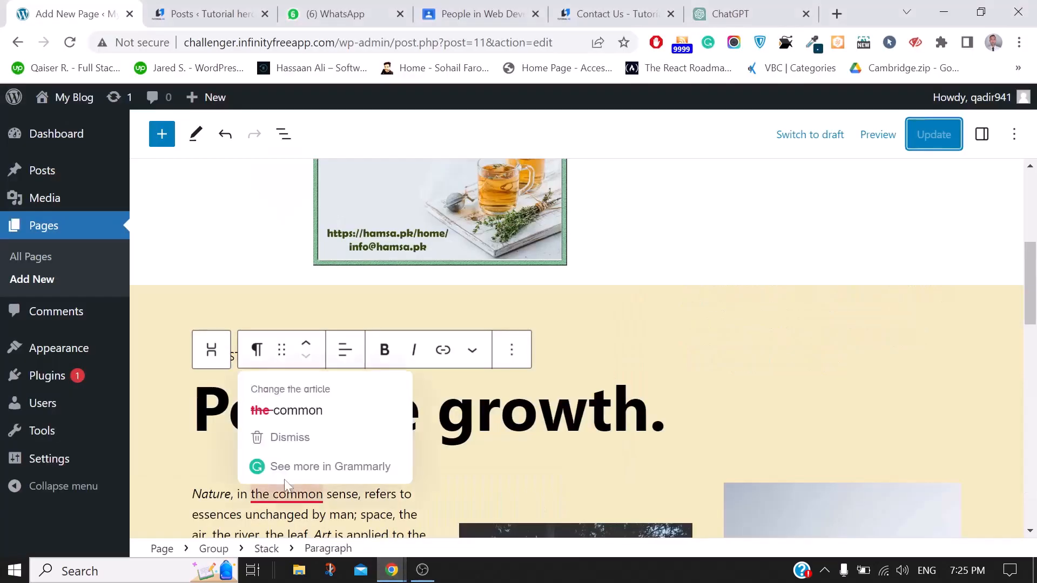
pyautogui.scroll(-3, 570, 328)
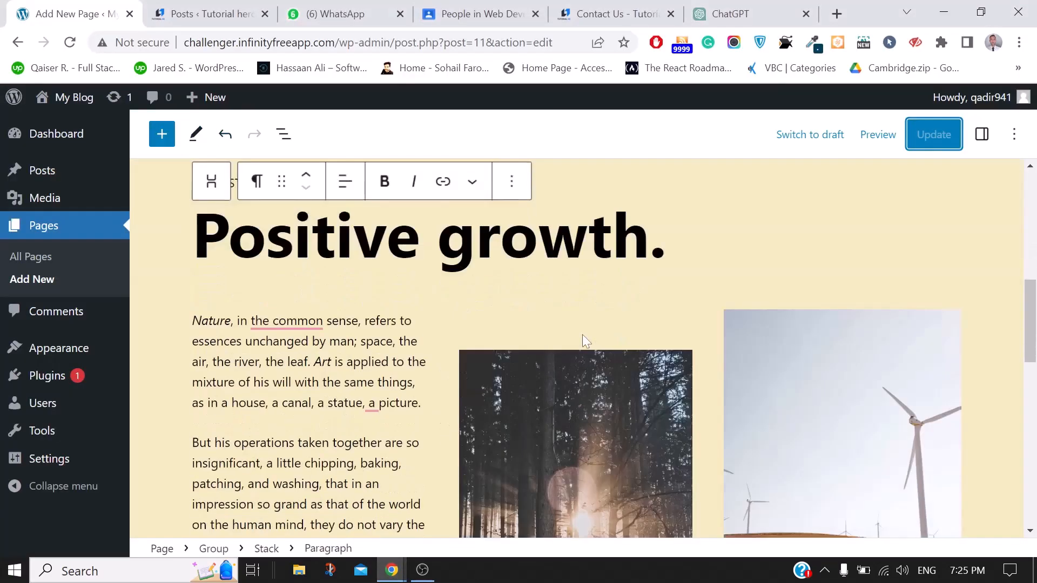
pyautogui.scroll(-13, 583, 337)
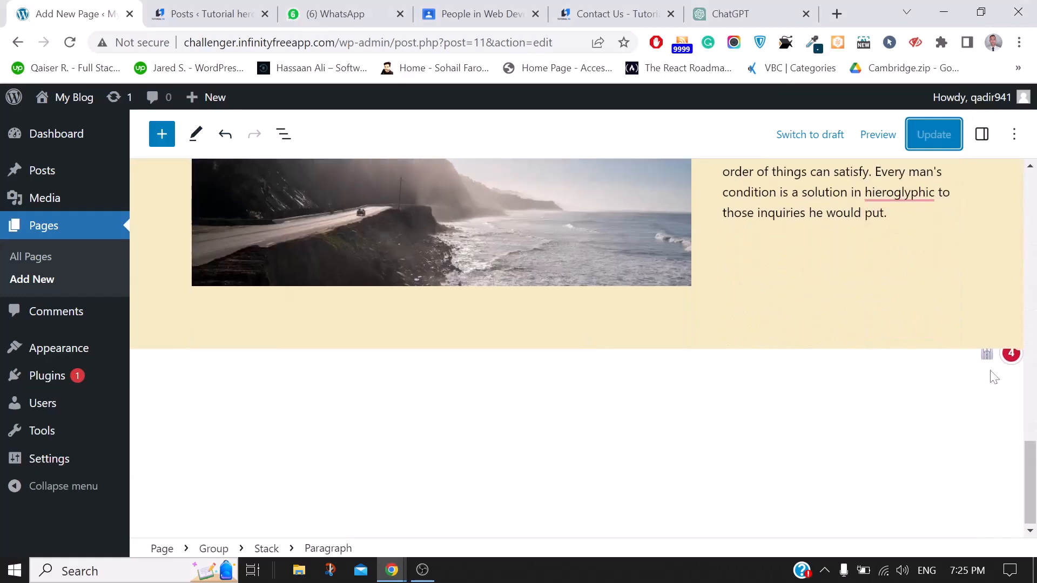
pyautogui.scroll(20, 645, 314)
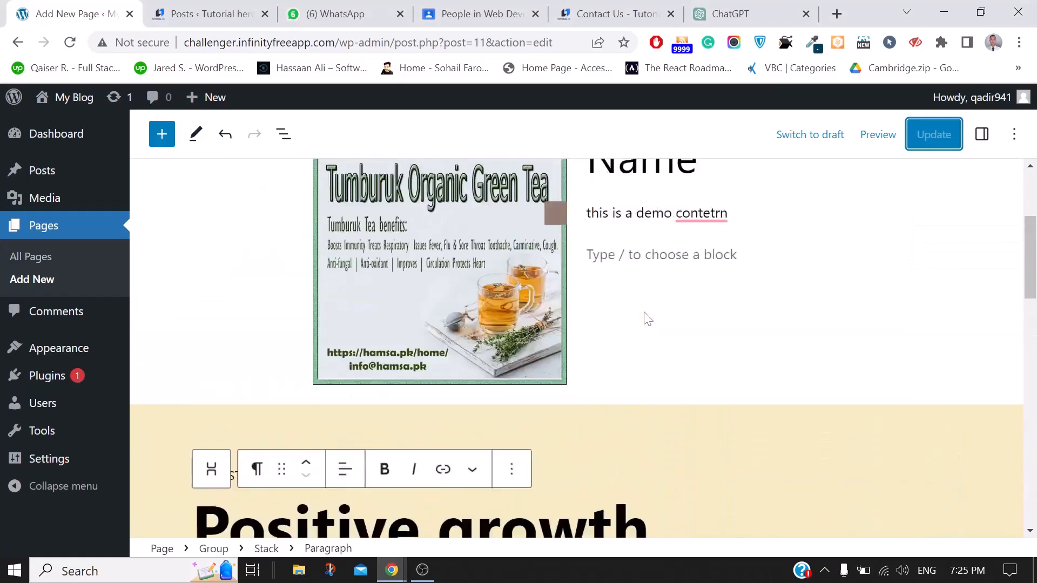
# Insert the Three column pricing table pattern from the Call to Action patterns
pyautogui.click(160, 136)
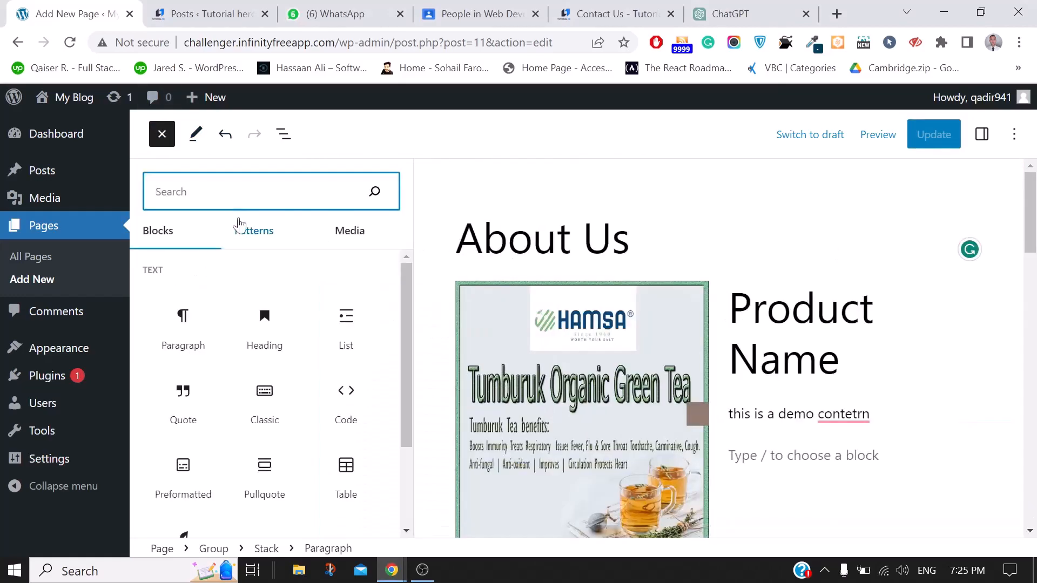
pyautogui.click(252, 233)
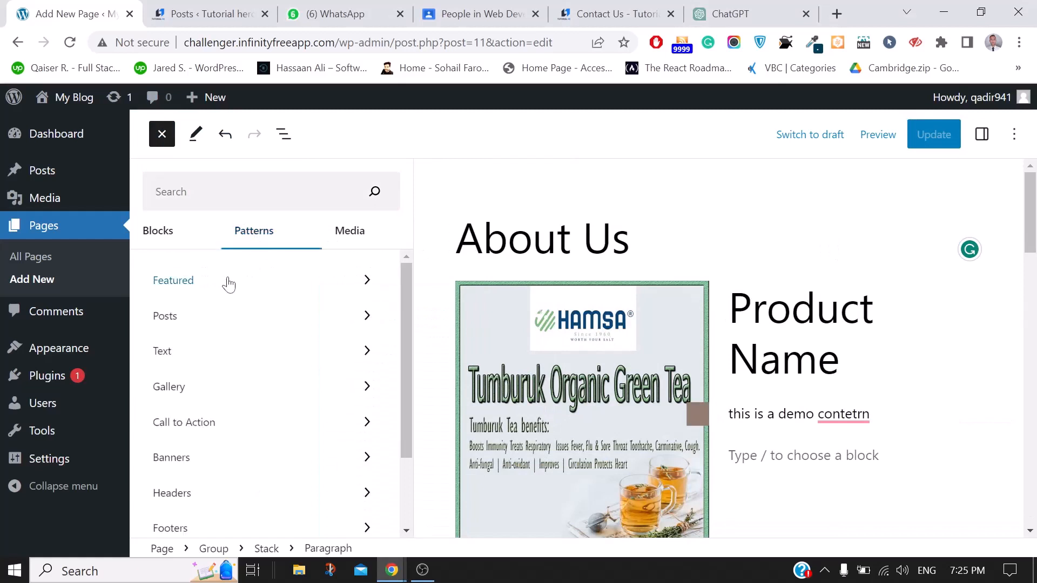
pyautogui.scroll(-3, 248, 406)
pyautogui.click(180, 402)
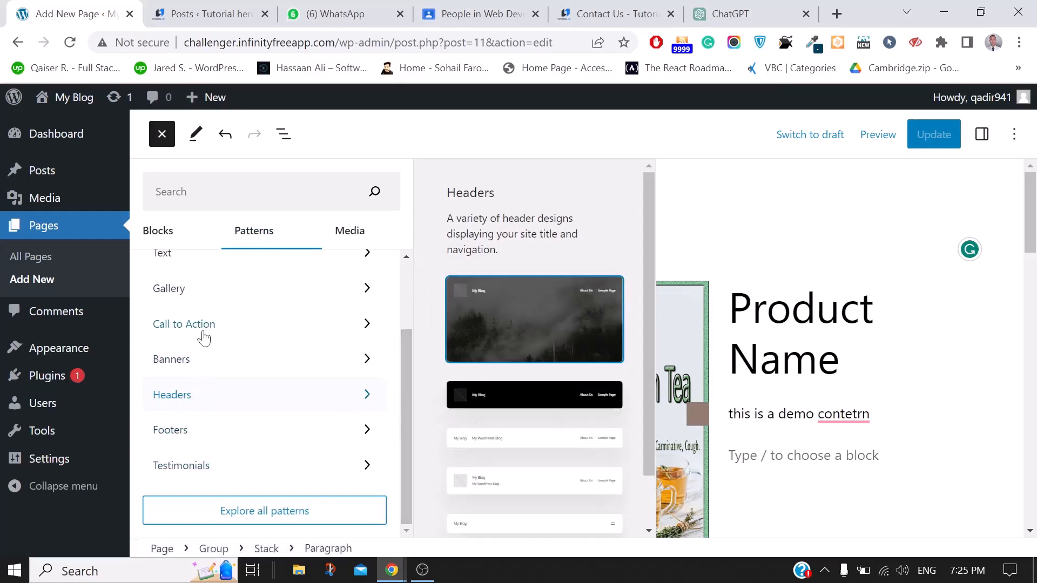
pyautogui.click(184, 324)
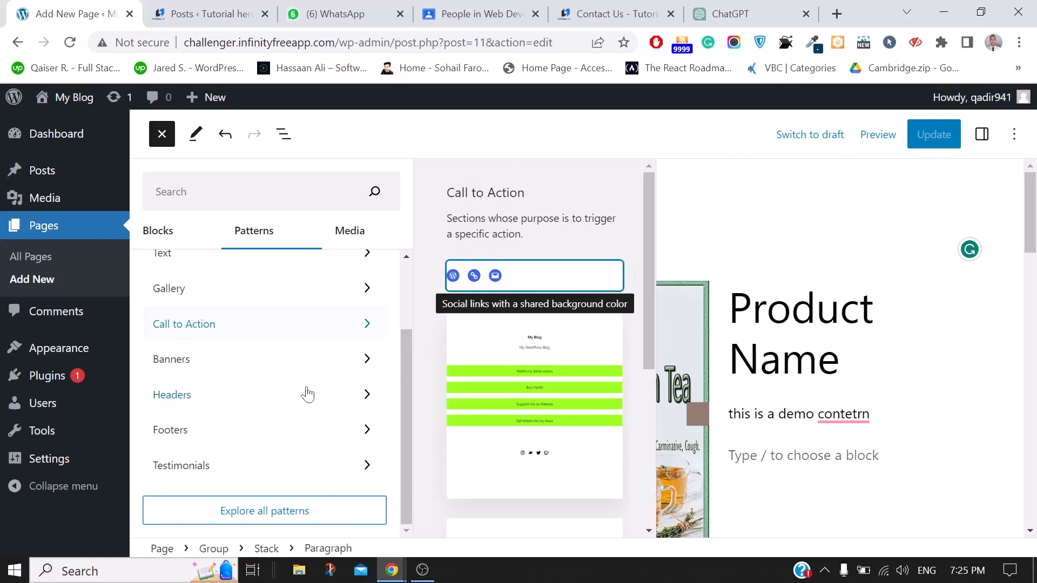
pyautogui.scroll(-5, 593, 382)
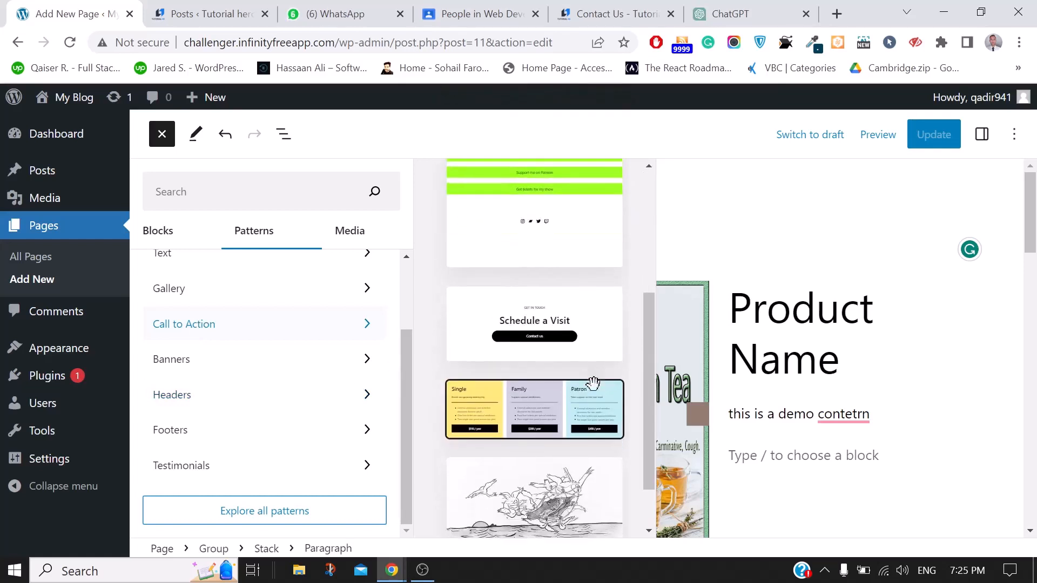
pyautogui.click(516, 397)
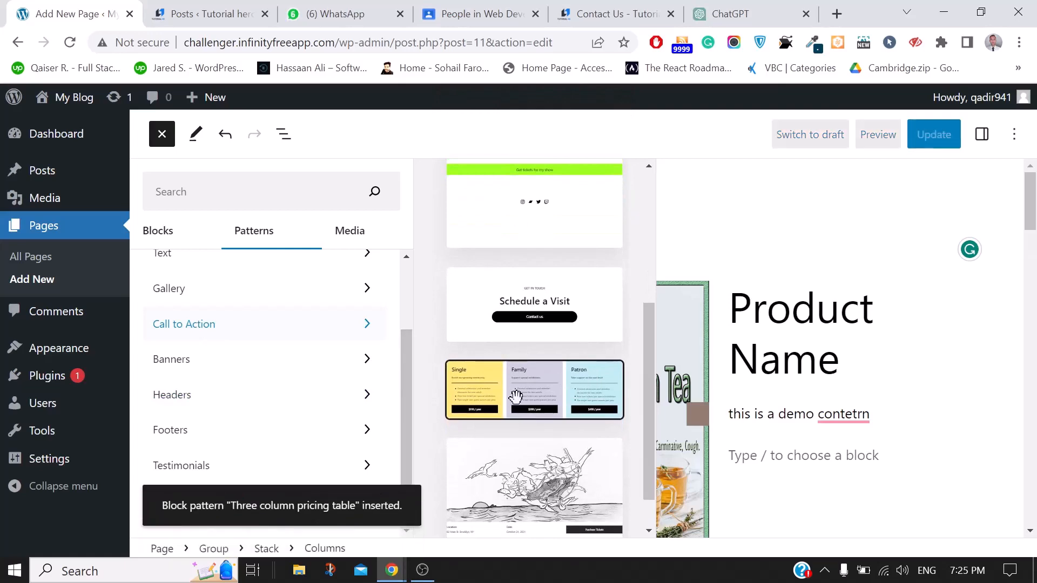
# Close the pattern library and review the Single $110, Family $200 and Patron $400 yearly pricing cards
pyautogui.moveTo(805, 435)
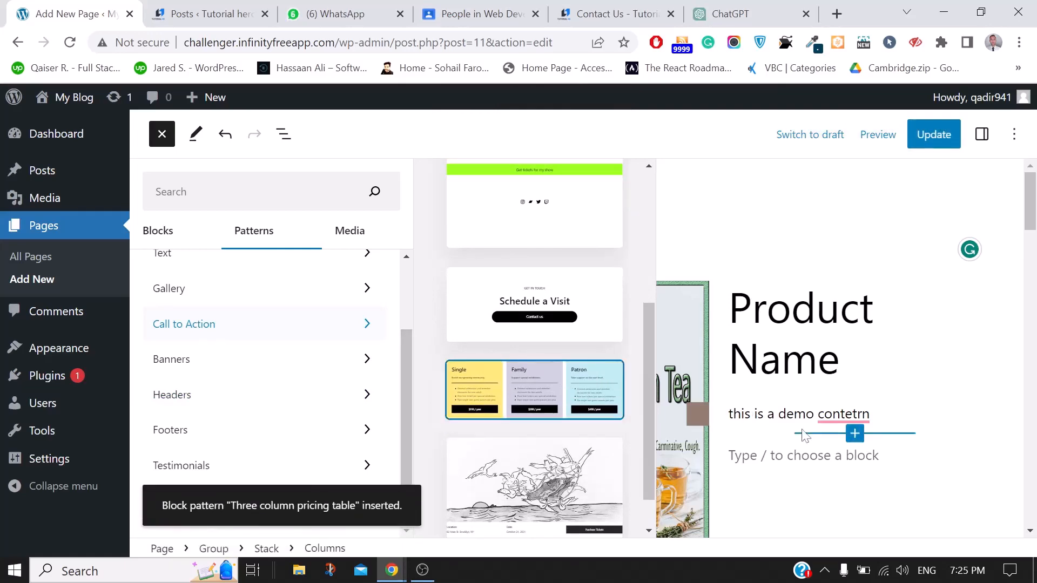
pyautogui.scroll(-10, 805, 435)
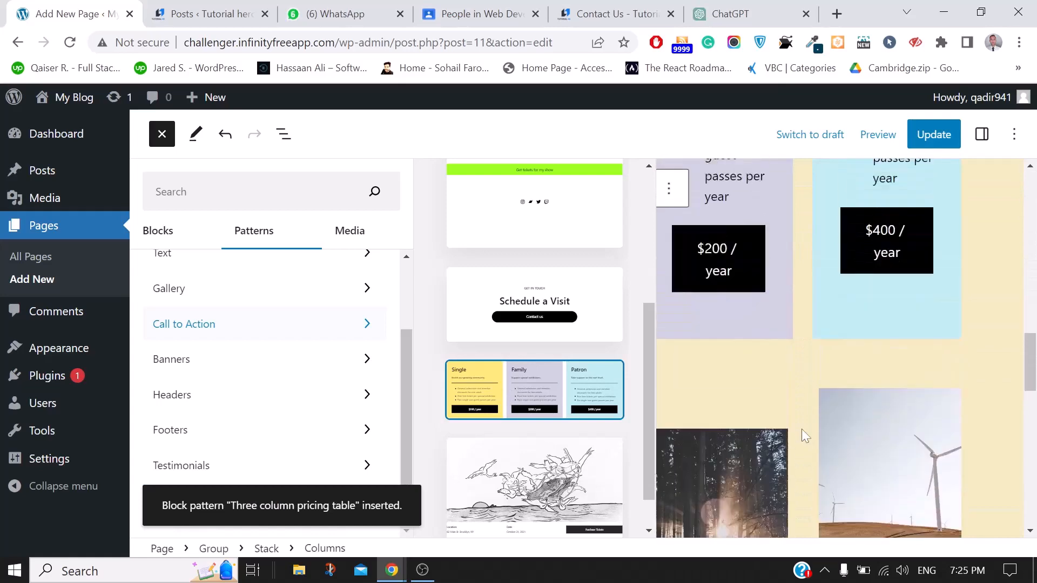
pyautogui.click(999, 347)
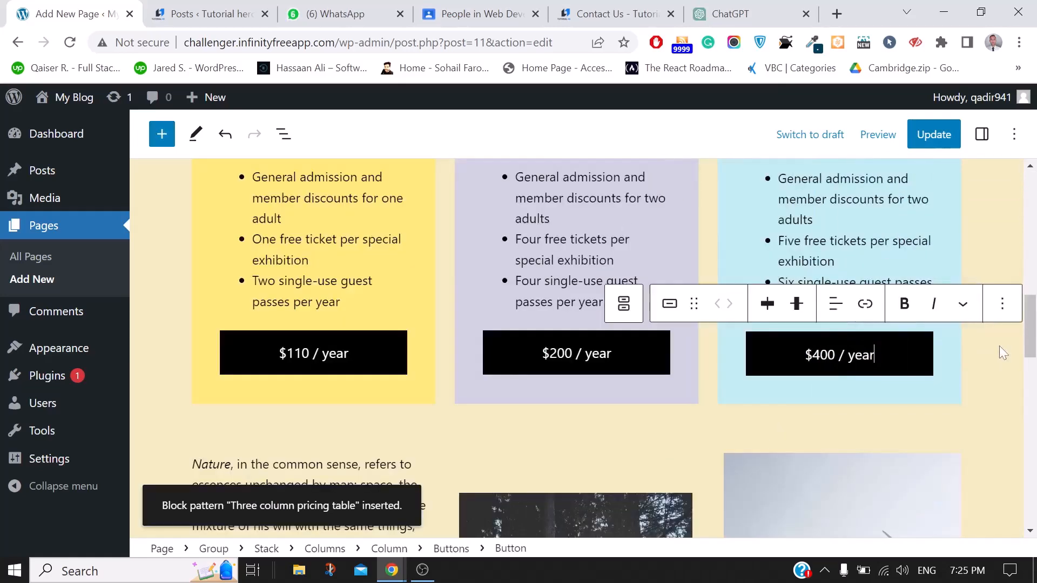
pyautogui.scroll(5, 999, 346)
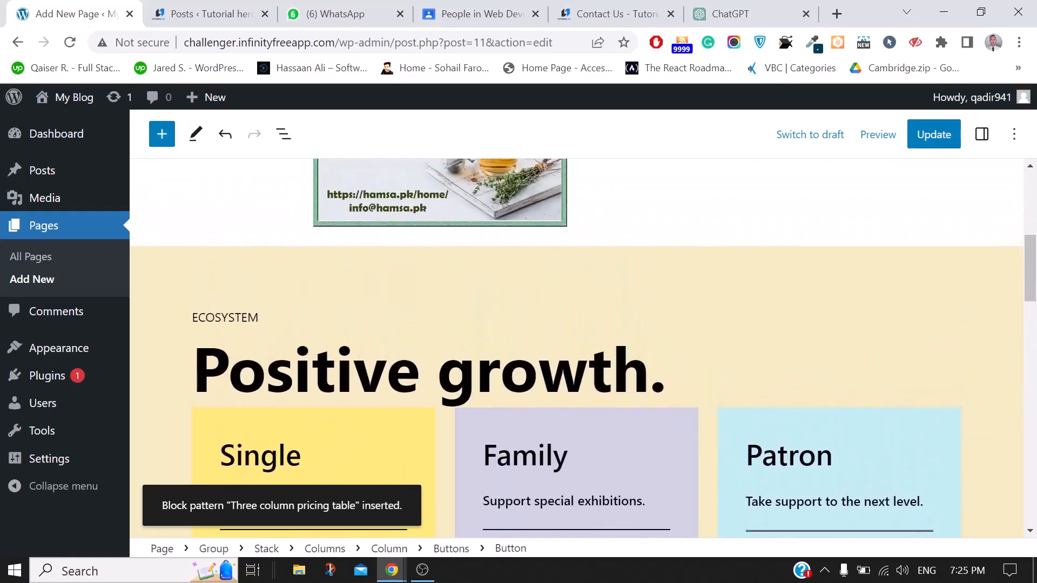
pyautogui.scroll(-9, 604, 358)
pyautogui.scroll(-10, 604, 358)
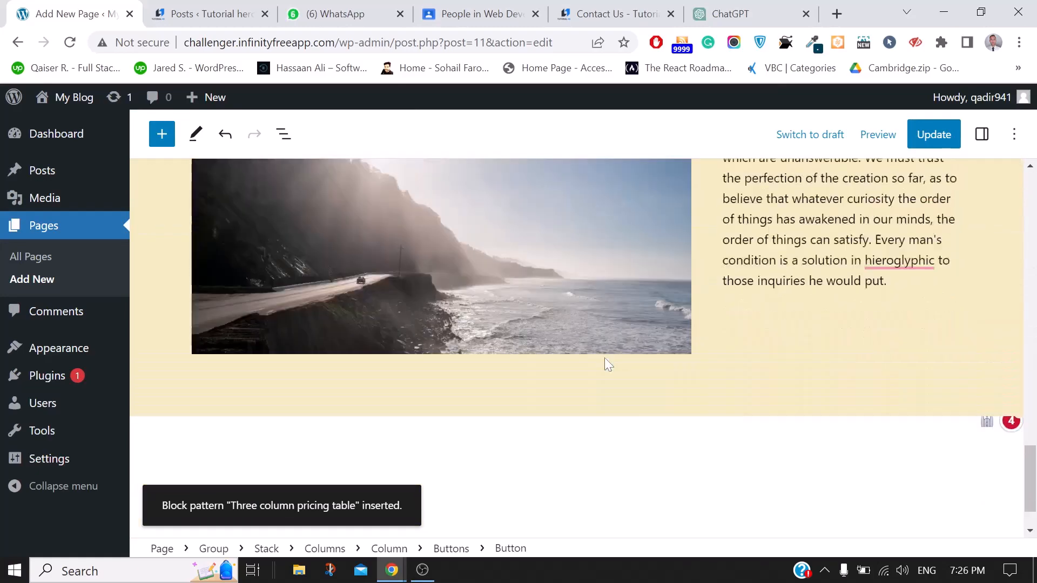
pyautogui.scroll(10, 606, 362)
pyautogui.scroll(4, 604, 358)
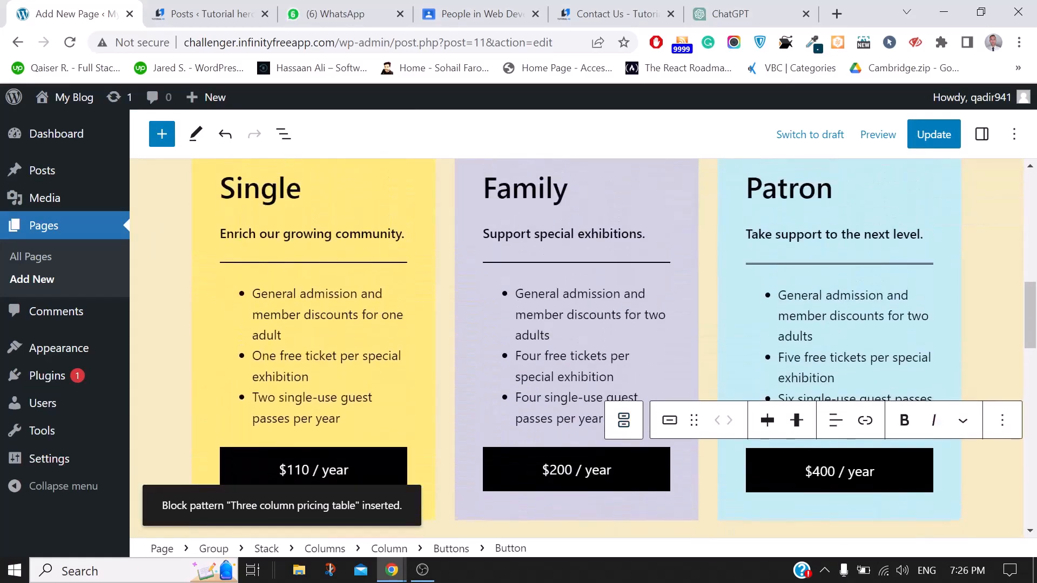
pyautogui.scroll(-10, 604, 358)
pyautogui.scroll(-5, 606, 363)
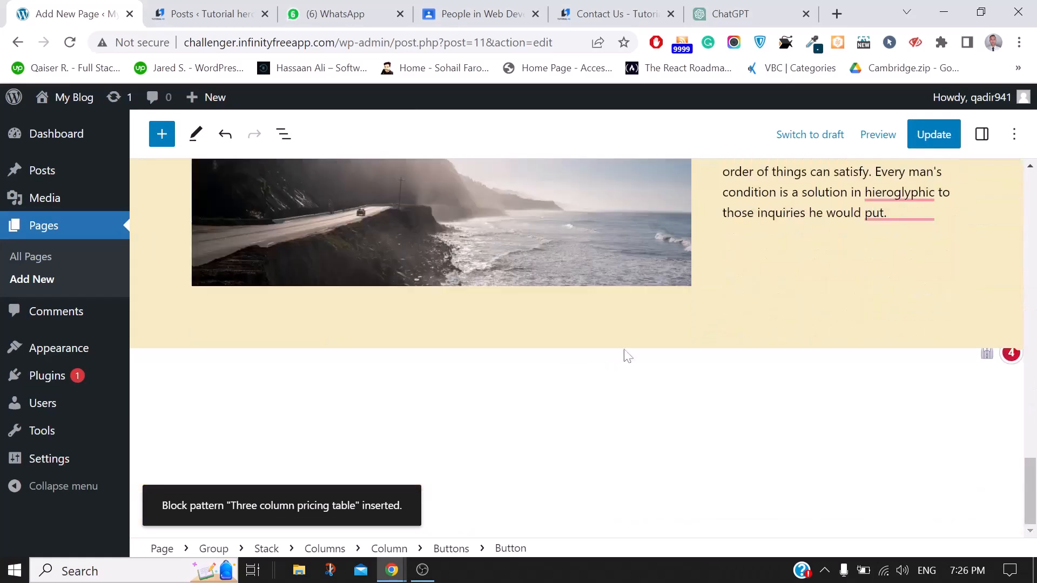
pyautogui.scroll(10, 718, 319)
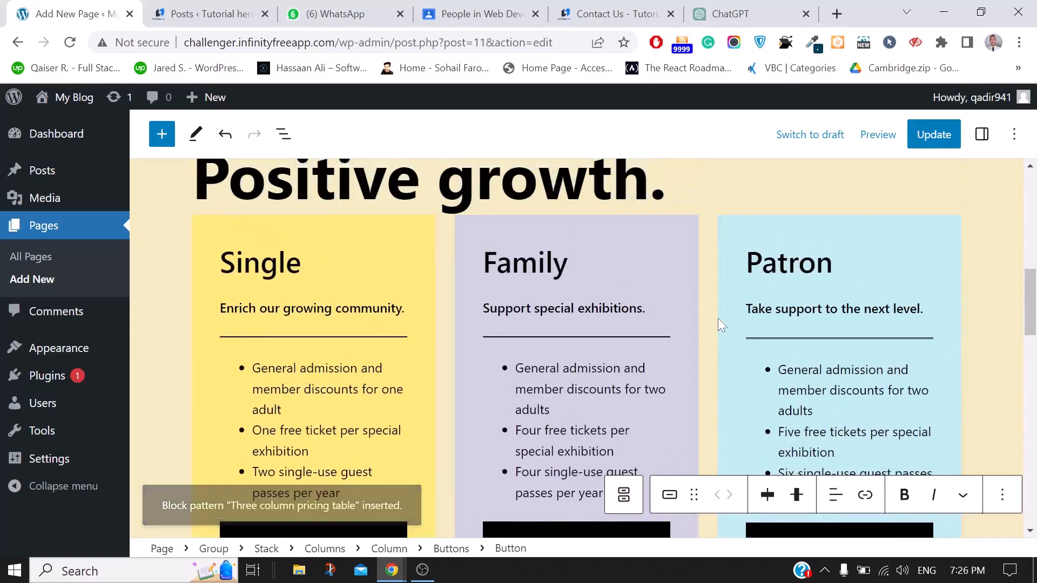
pyautogui.scroll(2, 718, 318)
pyautogui.scroll(-12, 718, 319)
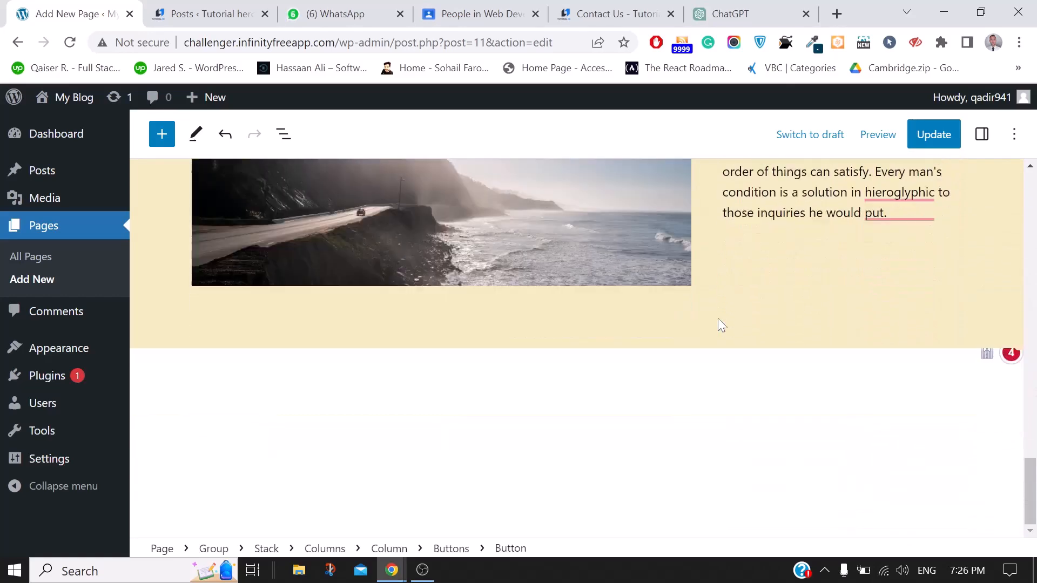
pyautogui.click(610, 371)
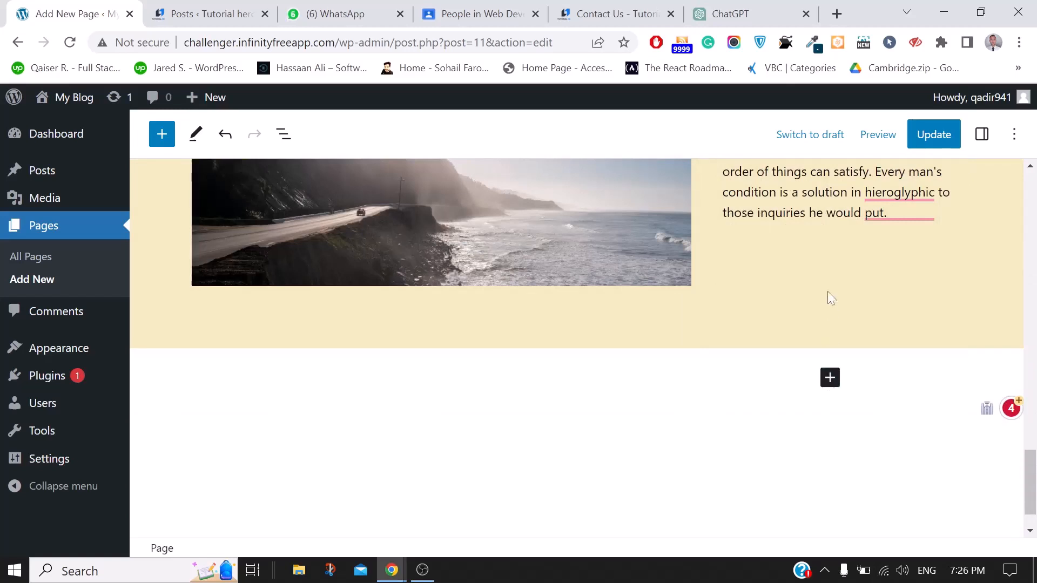
# Add a new block at the end of the page below the image-and-text section
pyautogui.click(792, 248)
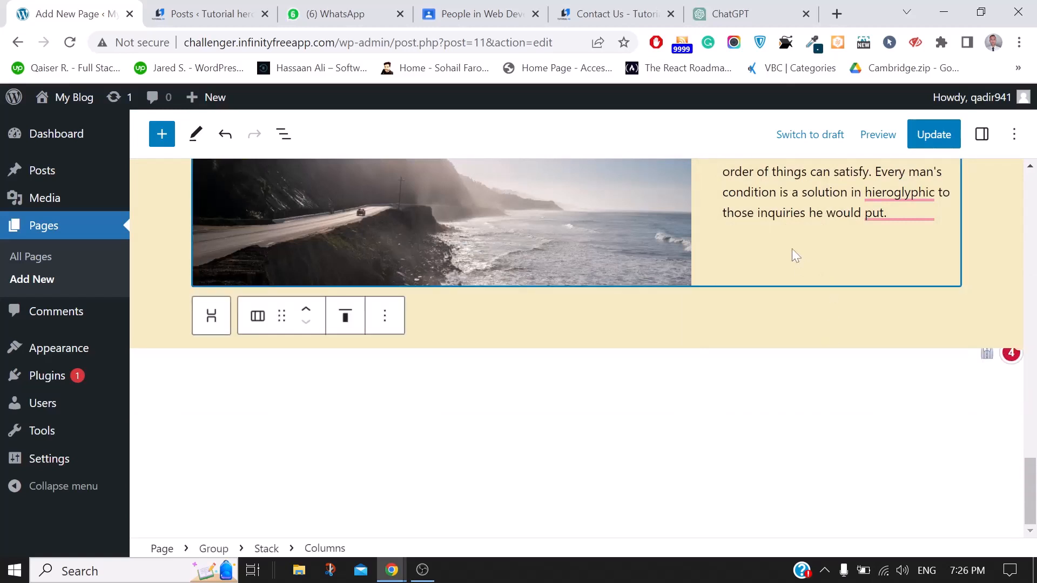
pyautogui.click(840, 404)
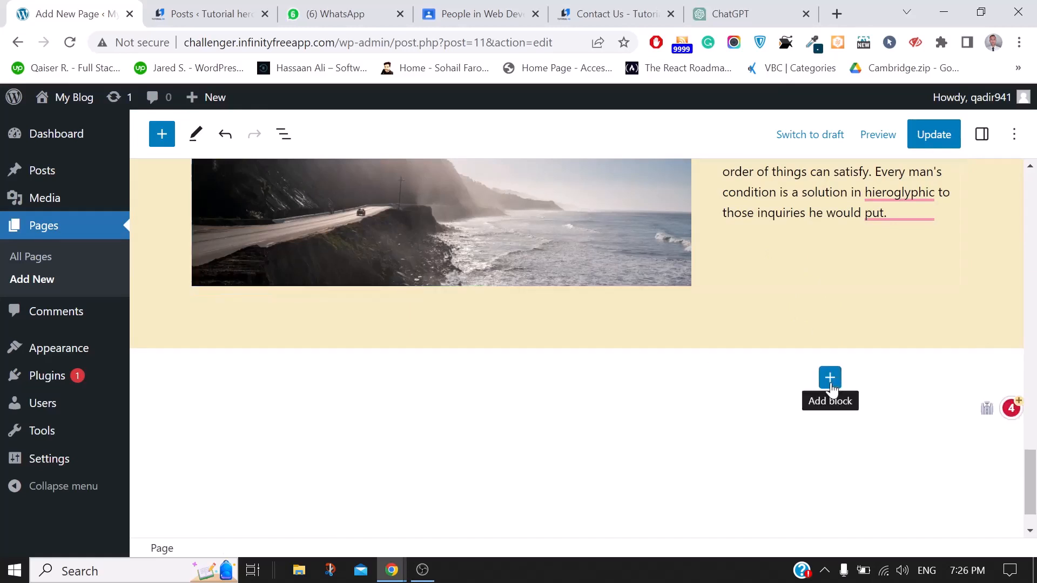
pyautogui.click(831, 385)
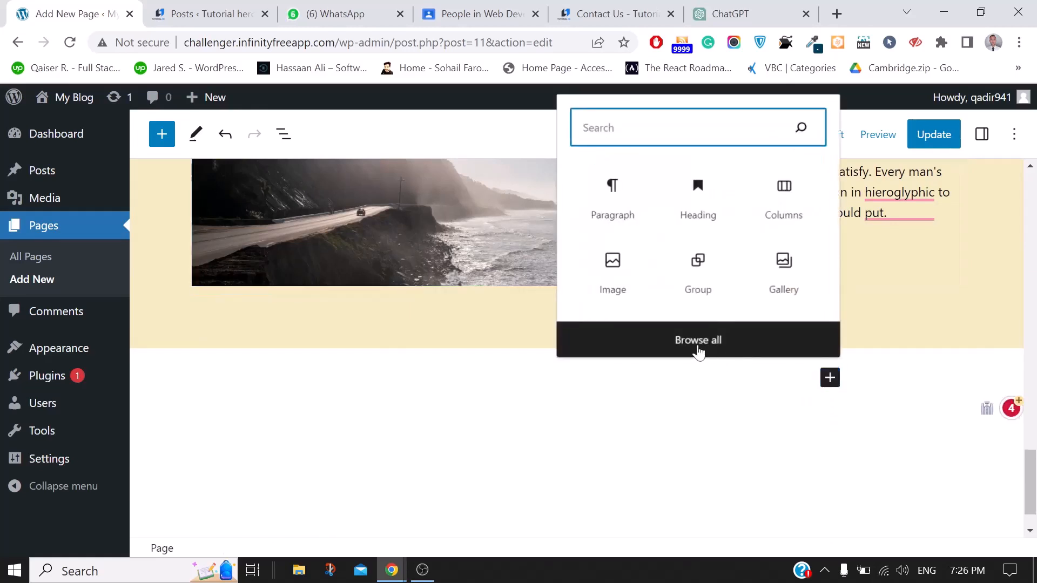
pyautogui.click(698, 340)
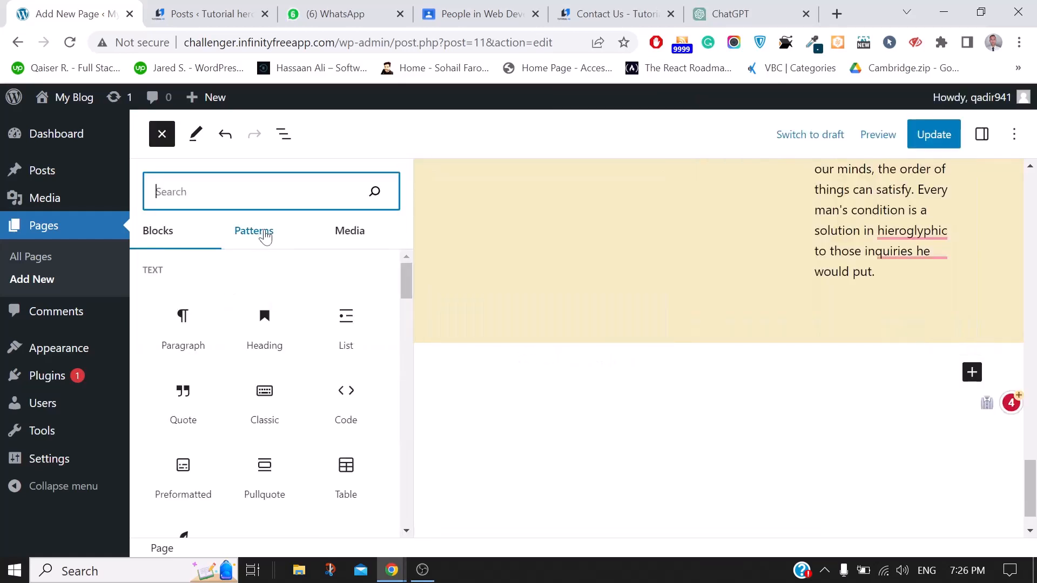
# Insert the Three column pricing table pattern from the Call to Action patterns there
pyautogui.click(265, 236)
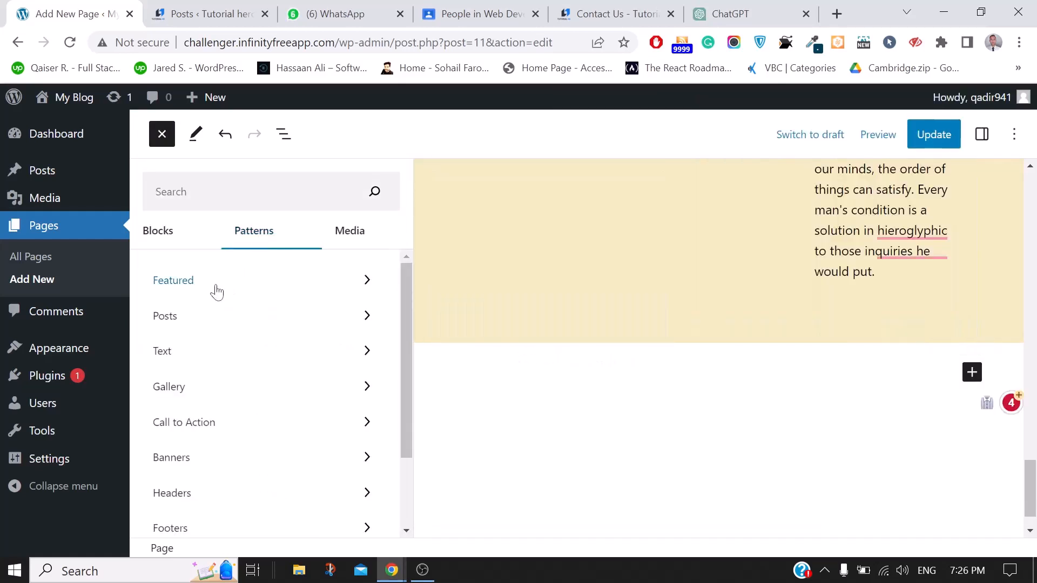
pyautogui.click(217, 291)
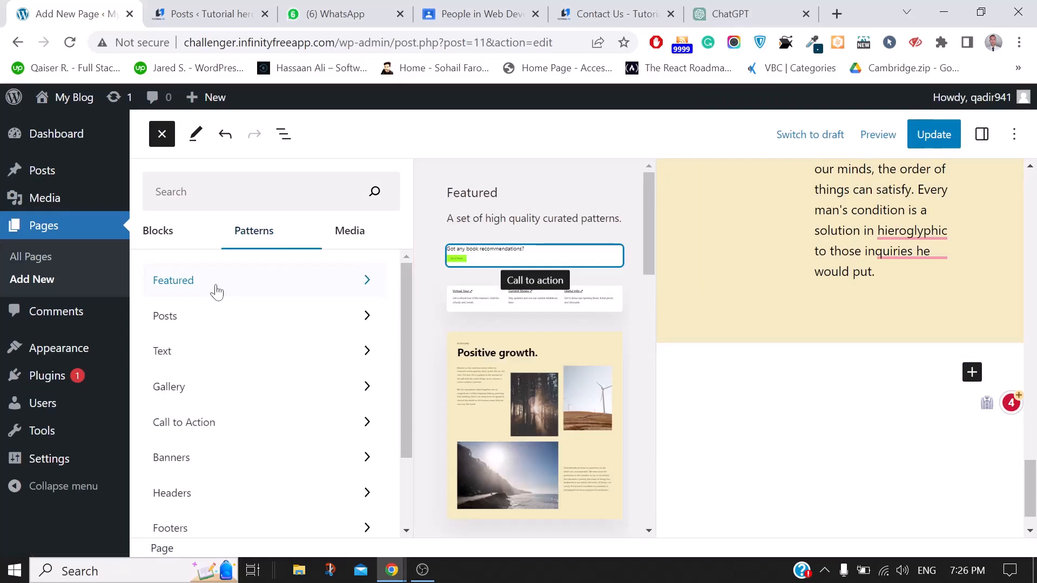
pyautogui.click(177, 393)
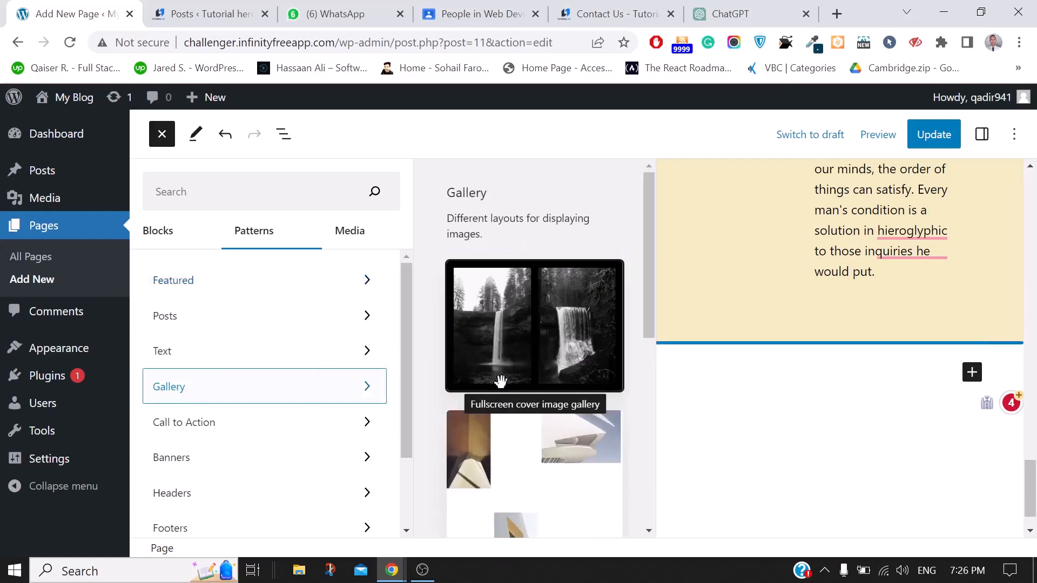
pyautogui.scroll(-3, 501, 381)
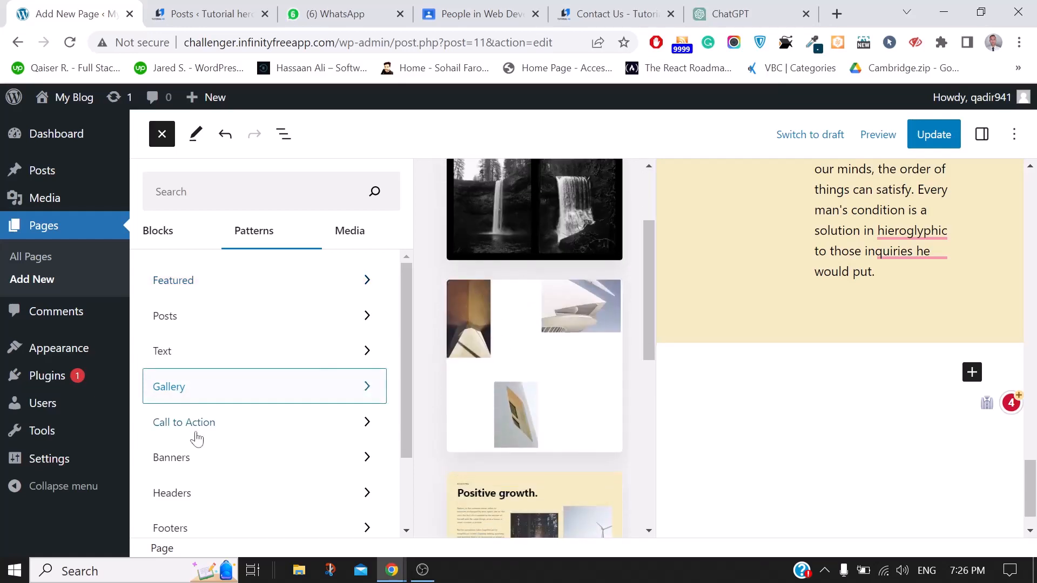
pyautogui.click(200, 465)
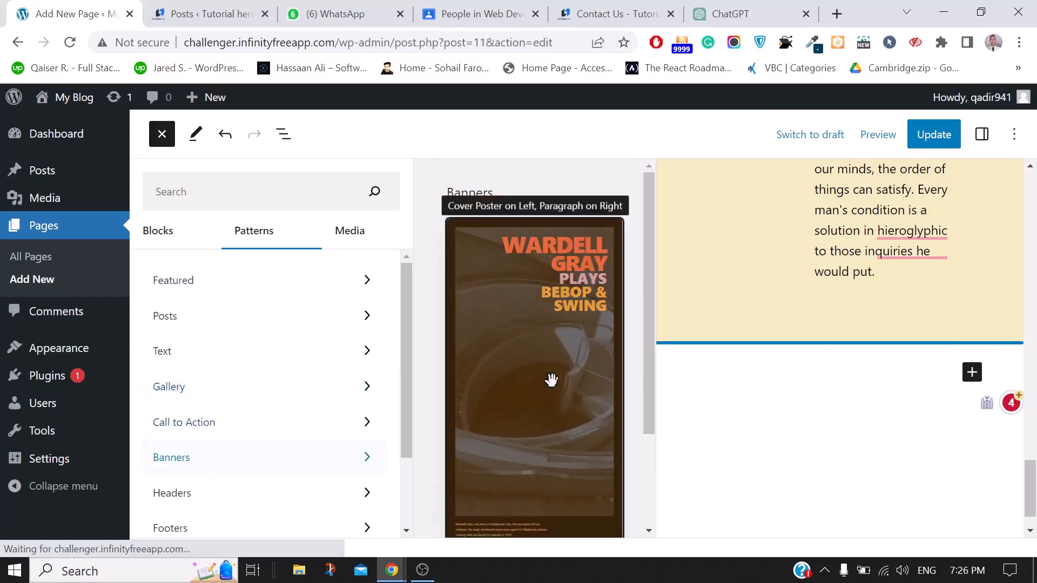
pyautogui.scroll(-3, 551, 377)
pyautogui.scroll(-3, 187, 474)
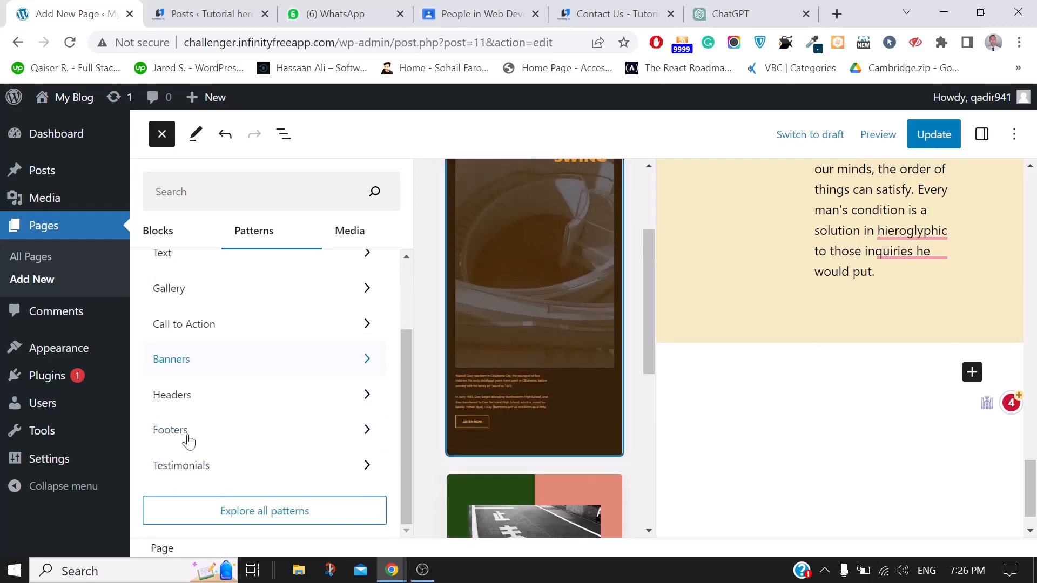
pyautogui.scroll(3, 204, 343)
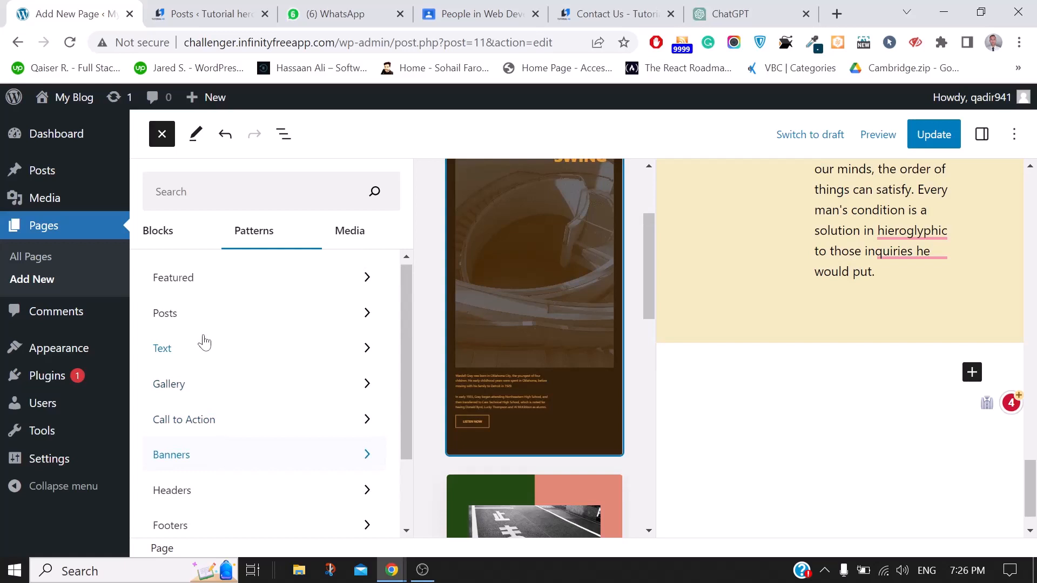
pyautogui.click(215, 422)
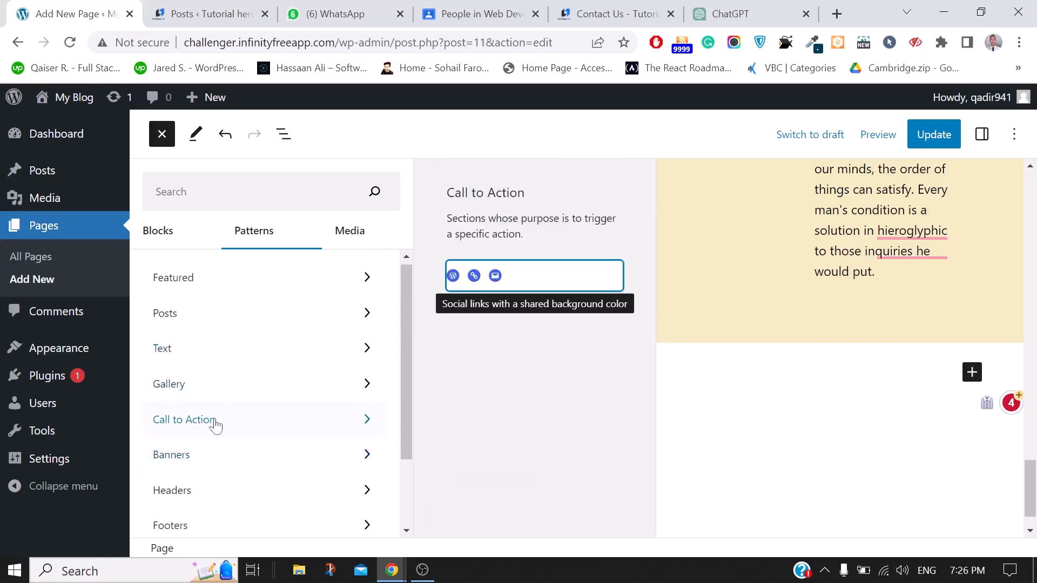
pyautogui.scroll(-3, 530, 347)
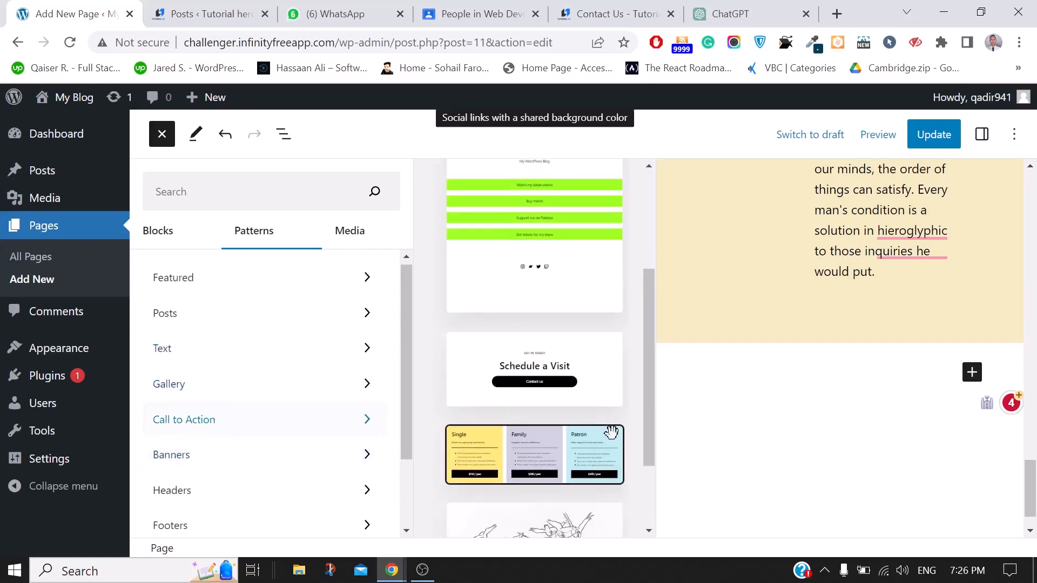
pyautogui.scroll(-2, 521, 334)
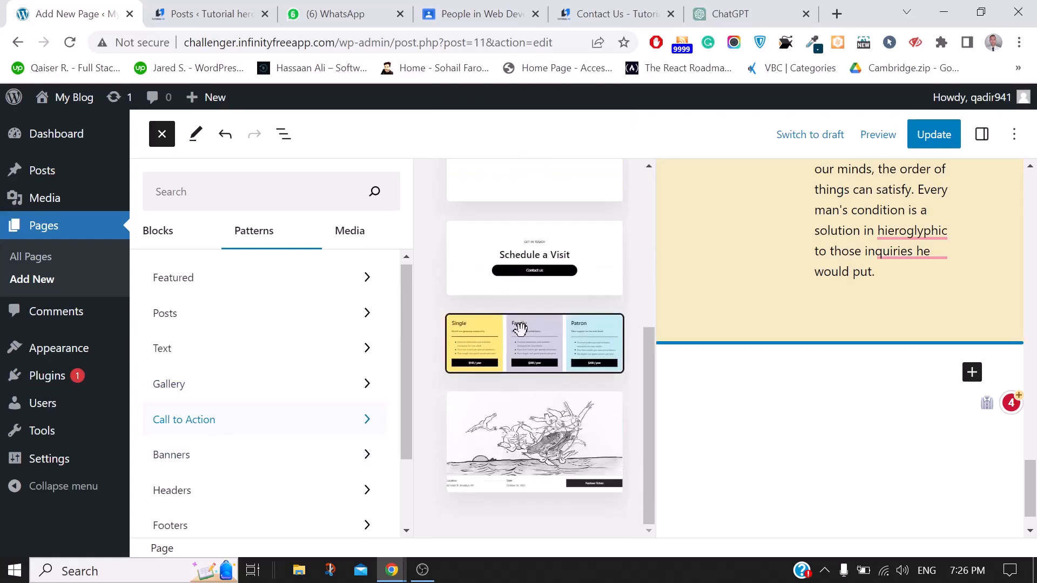
pyautogui.click(551, 353)
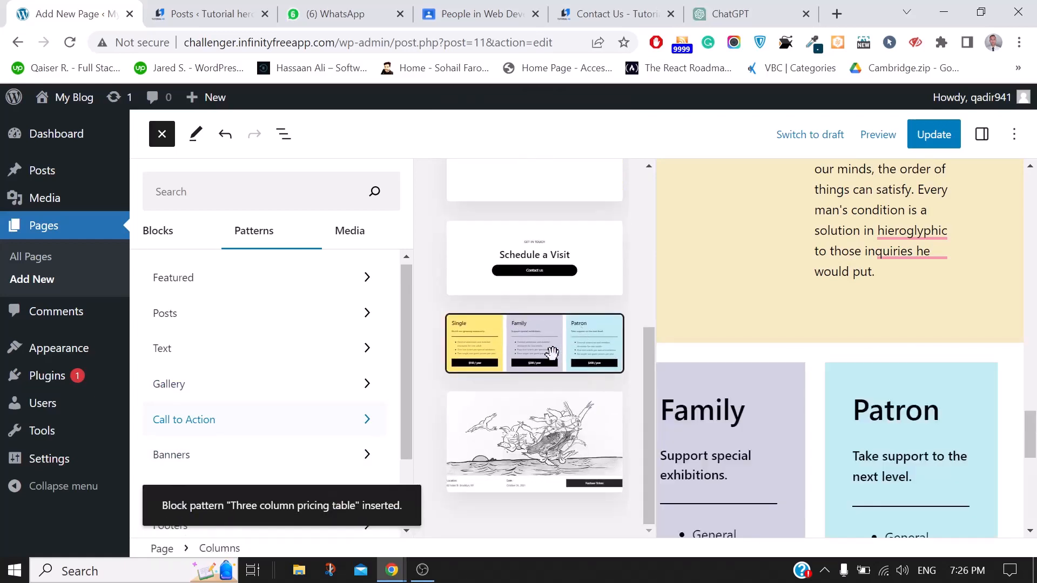
# Rename the first pricing heading from Single to Basic
pyautogui.click(777, 362)
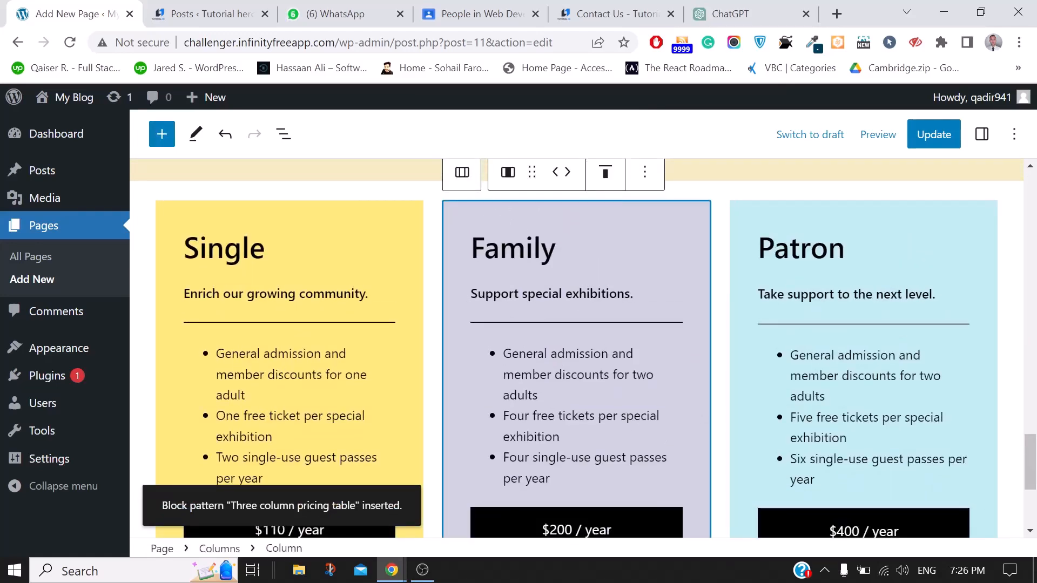
pyautogui.click(265, 249)
pyautogui.press('BackSpace')
pyautogui.press('BackSpace')
pyautogui.press('BackSpace')
pyautogui.press('BackSpace')
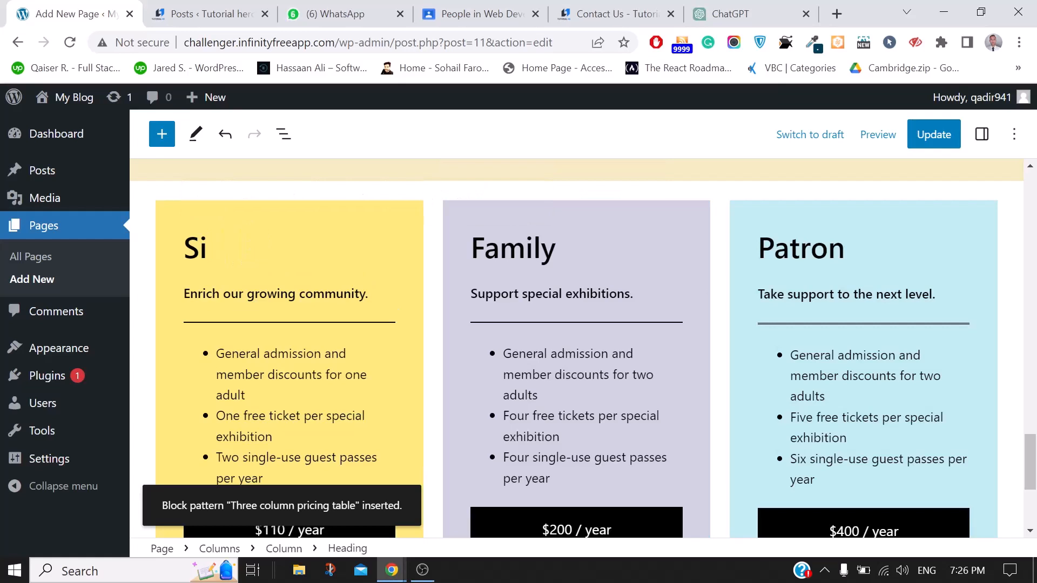
pyautogui.press('BackSpace')
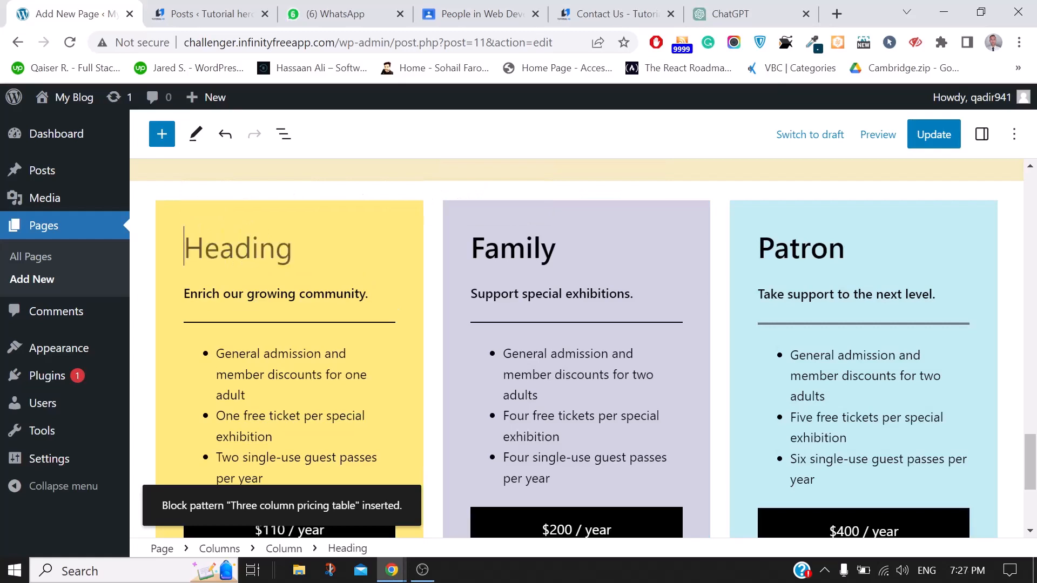
pyautogui.write('Basiv')
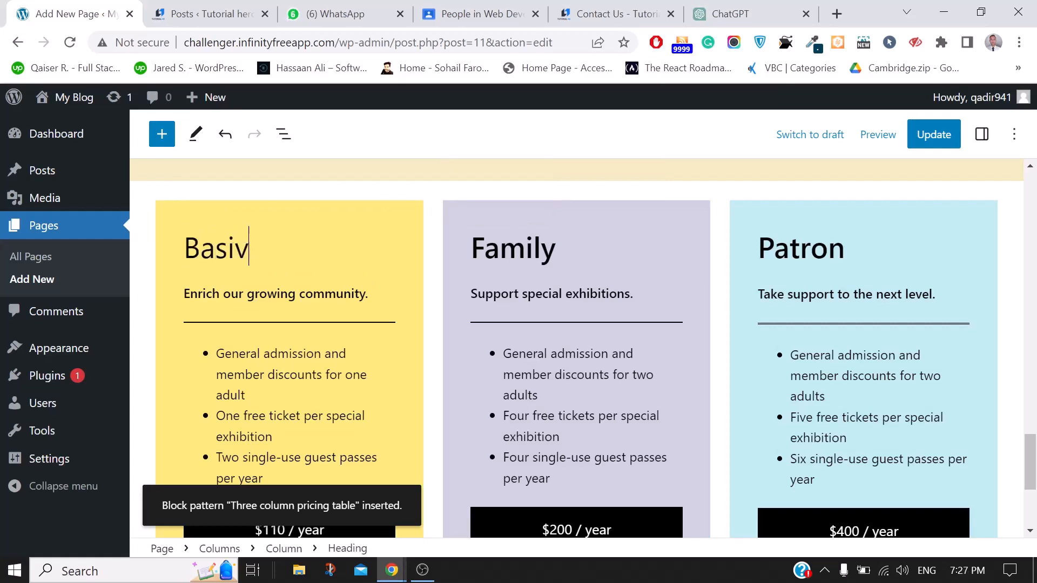
pyautogui.press('BackSpace')
pyautogui.write('c')
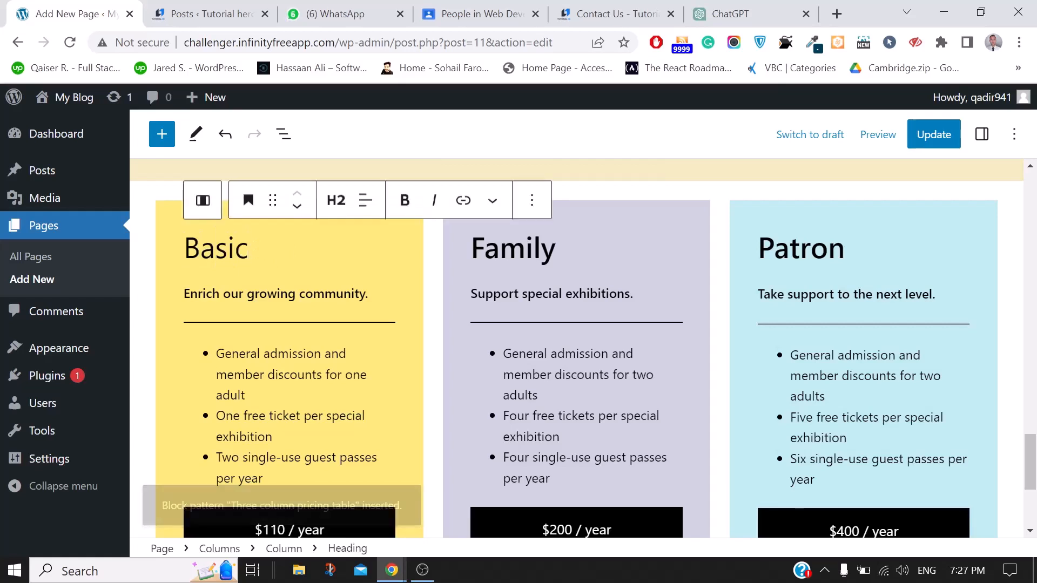
# Rename the middle pricing heading from Family to Silver
pyautogui.doubleClick(541, 248)
pyautogui.write('Silver')
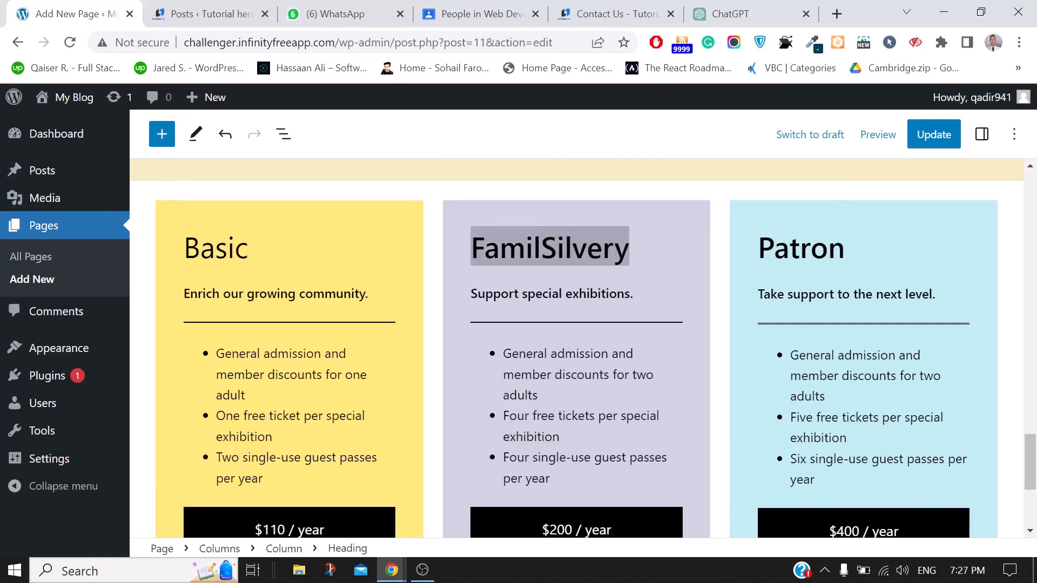
pyautogui.hotkey('ctrl', 'a')
pyautogui.press('BackSpace')
pyautogui.write('Sil')
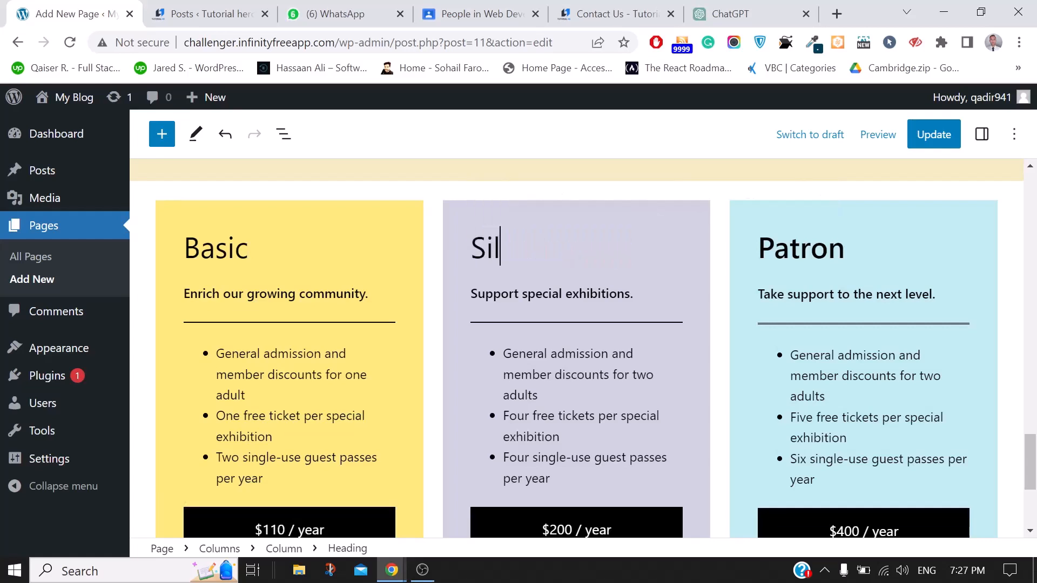
pyautogui.write('ver')
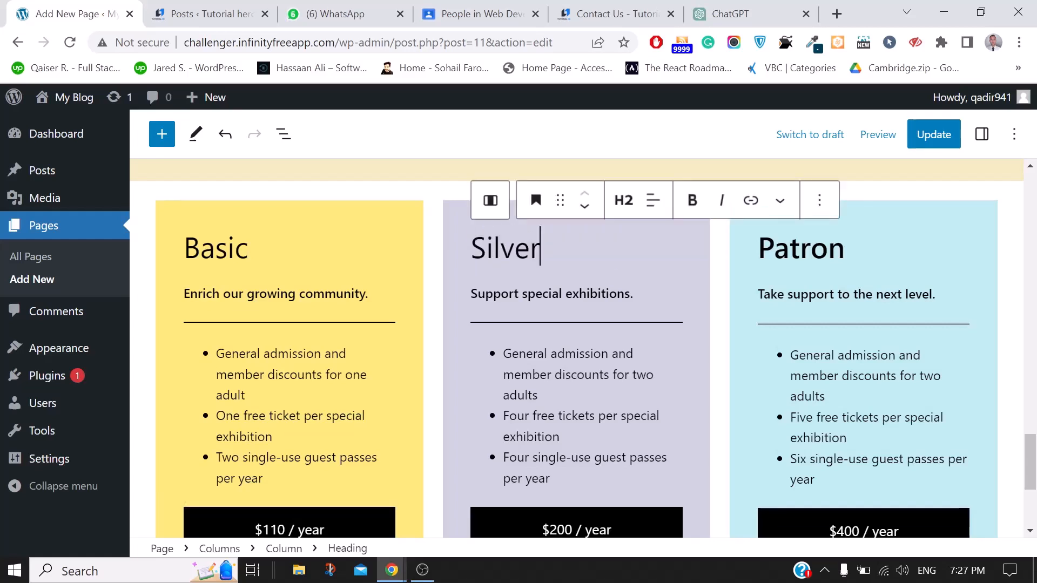
# Rename the third pricing heading from Patron to Gold
pyautogui.click(826, 247)
pyautogui.doubleClick(826, 248)
pyautogui.press('BackSpace')
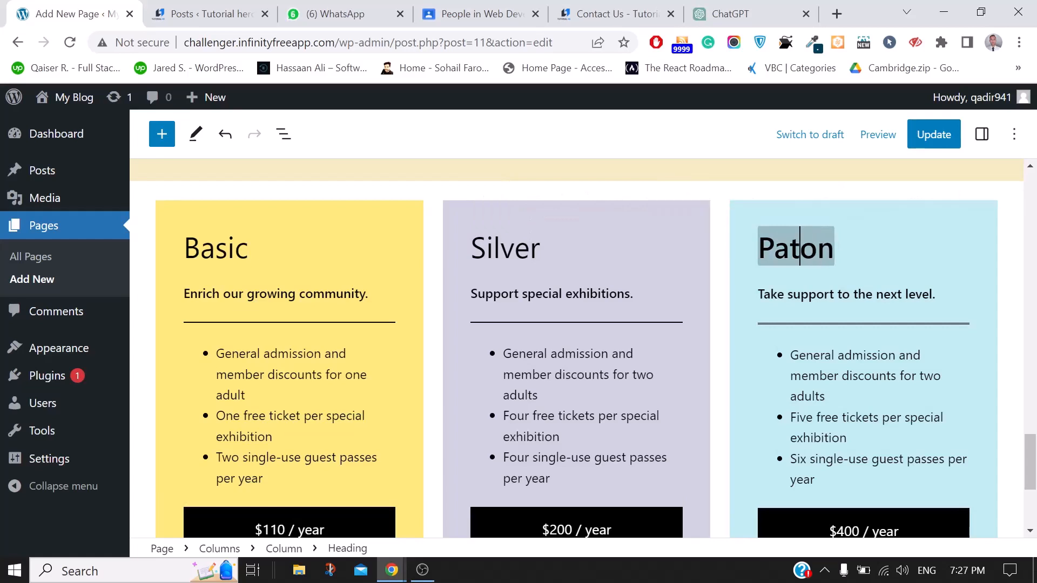
pyautogui.press('BackSpace')
pyautogui.press('BackSpace')
pyautogui.press('BackSpace')
pyautogui.press('BackSpace')
pyautogui.press('BackSpace')
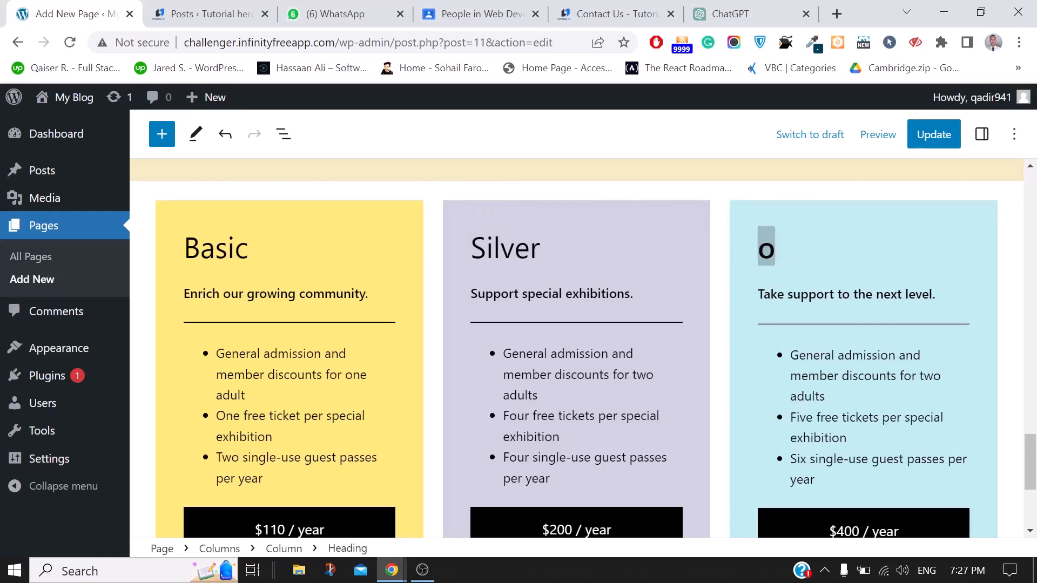
pyautogui.write('Gold')
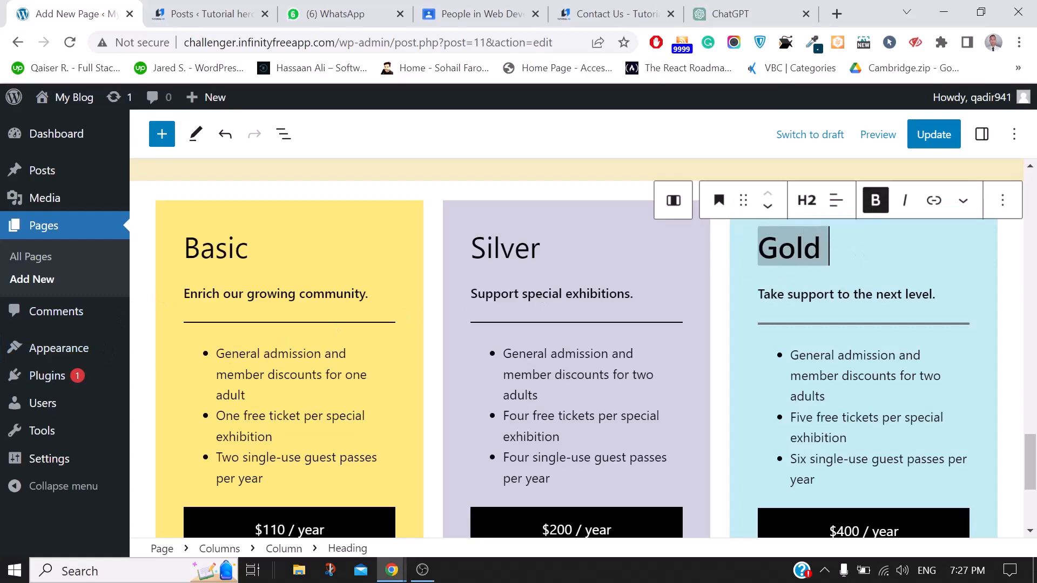
pyautogui.scroll(-1, 577, 351)
pyautogui.scroll(1, 577, 351)
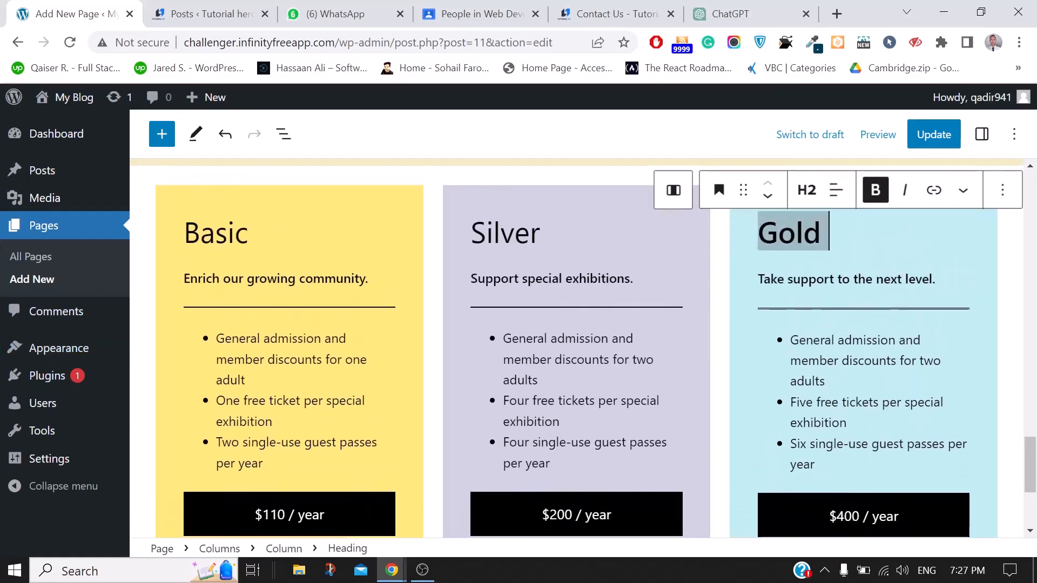
pyautogui.click(249, 233)
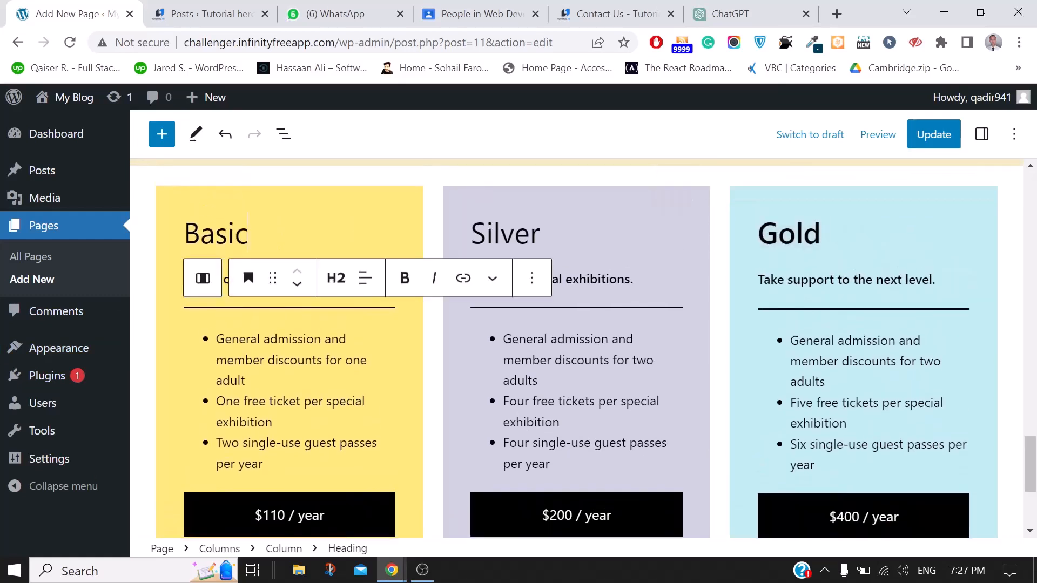
# Select the Basic column and show the block Settings sidebar
pyautogui.click(184, 192)
pyautogui.scroll(1, 297, 249)
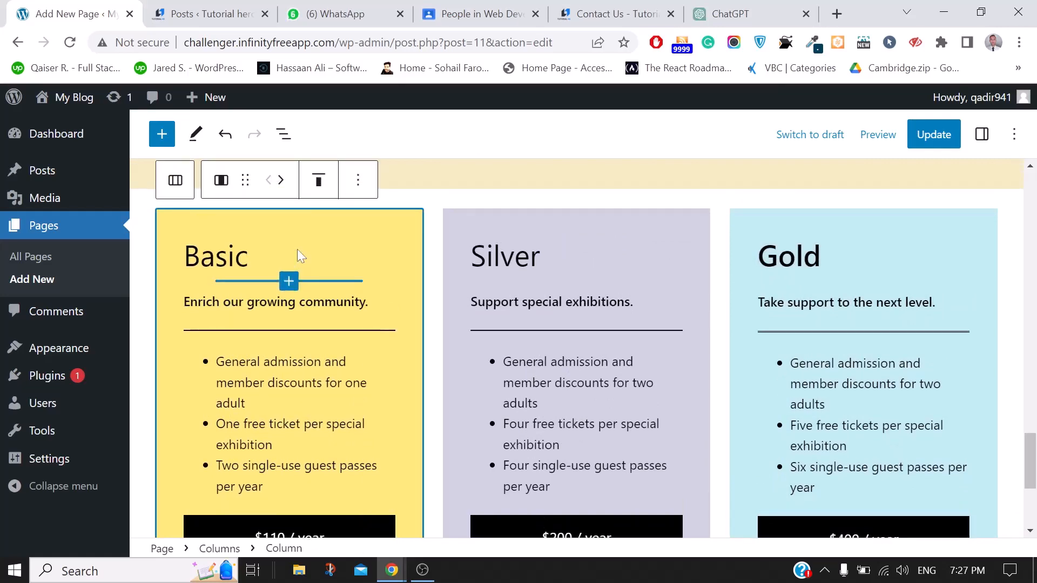
pyautogui.click(982, 134)
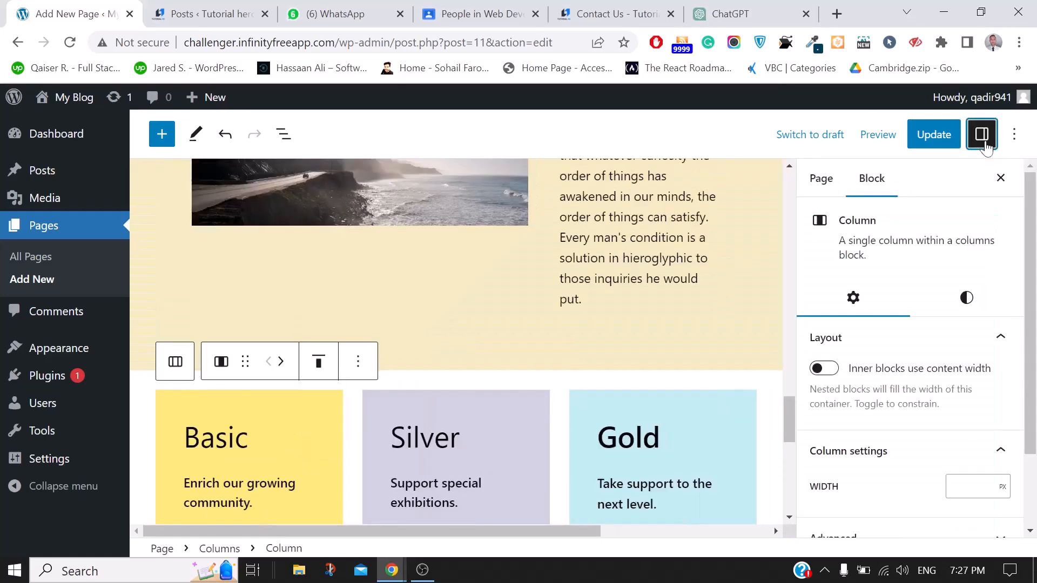
pyautogui.scroll(-2, 725, 333)
pyautogui.scroll(-2, 947, 404)
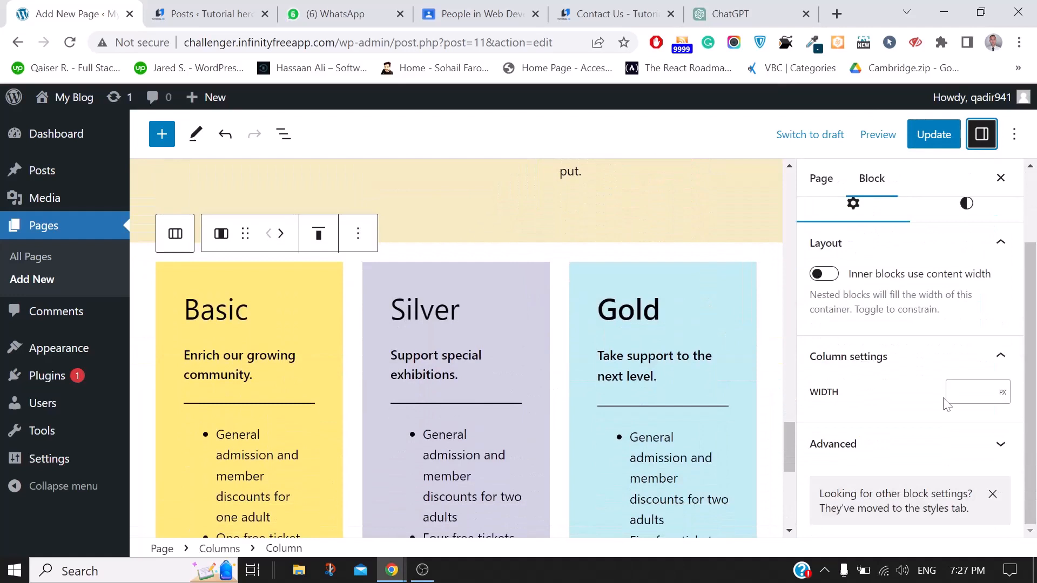
# Remove the Basic column through its Options menu, leaving Silver and Gold
pyautogui.click(174, 287)
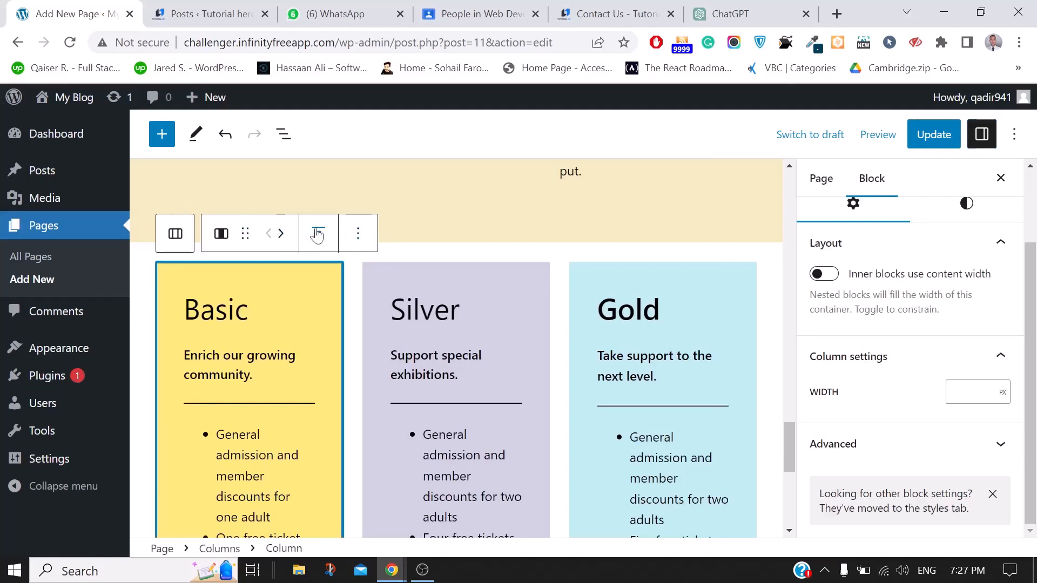
pyautogui.click(356, 236)
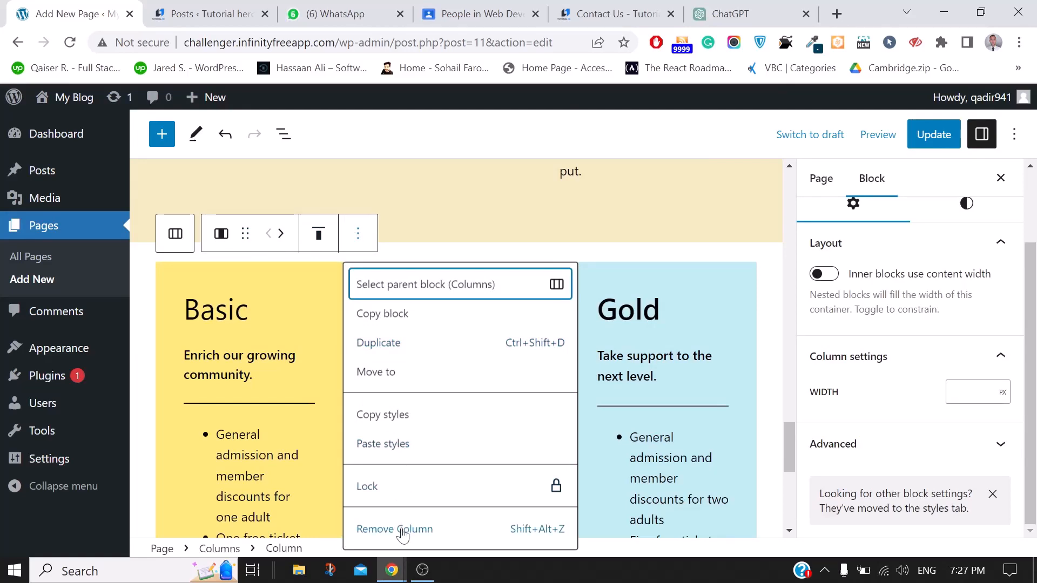
pyautogui.click(267, 381)
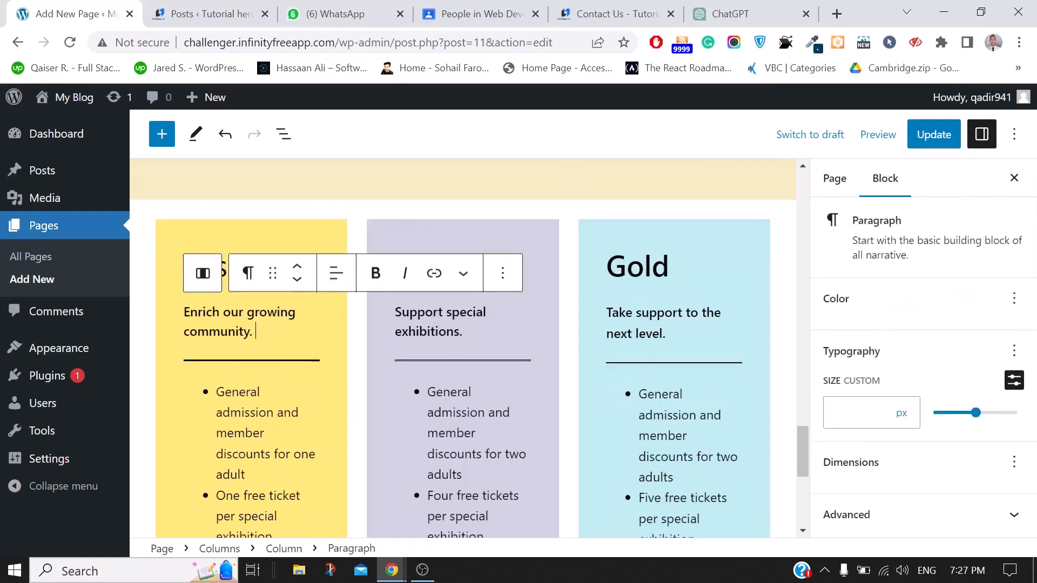
pyautogui.click(318, 231)
pyautogui.click(319, 234)
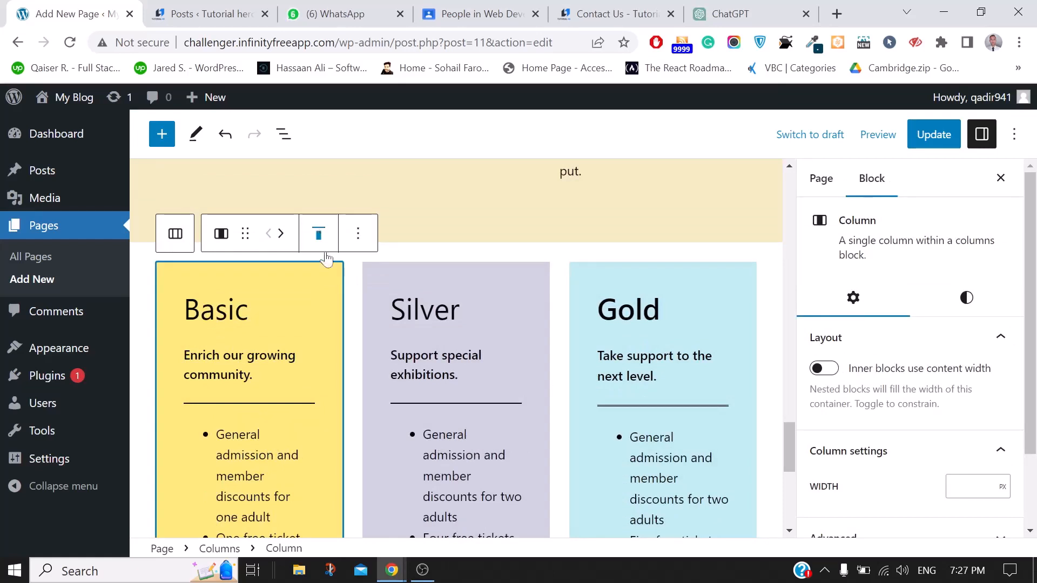
pyautogui.click(358, 235)
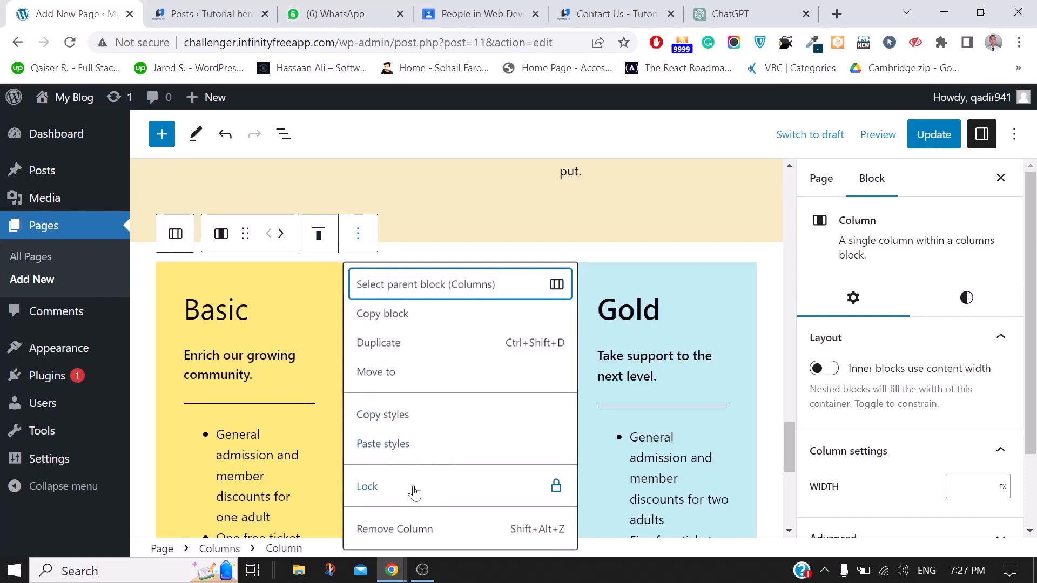
pyautogui.click(398, 532)
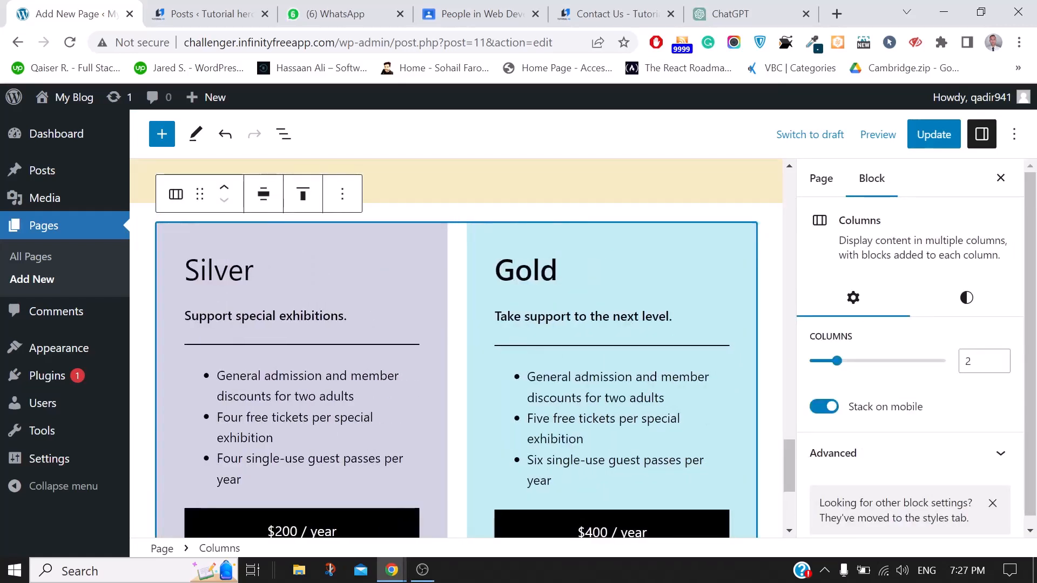
pyautogui.click(324, 267)
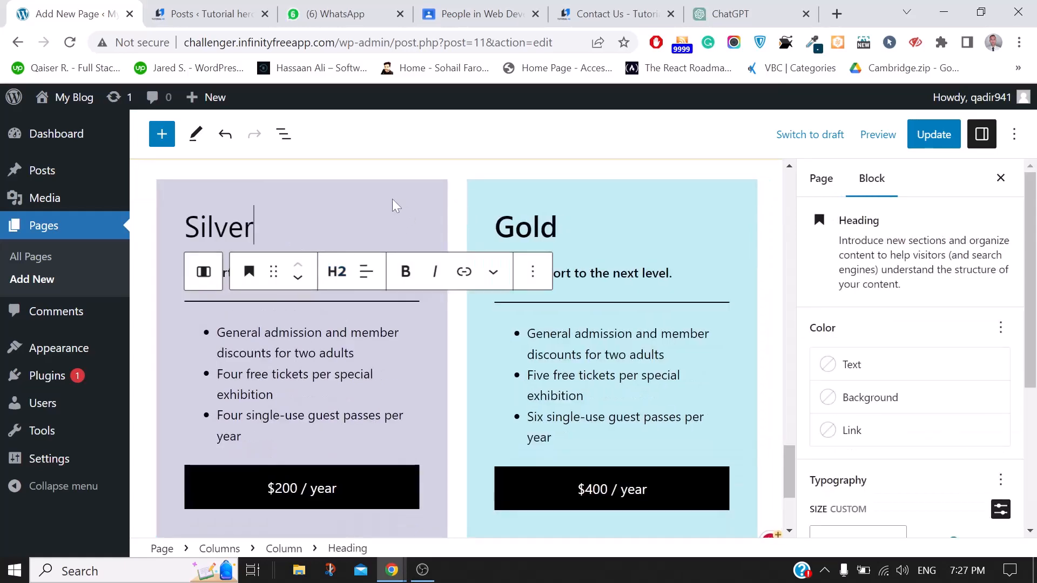
# Set the Silver column block's Color background to the Vivid red (CF2E2E) swatch
pyautogui.click(392, 199)
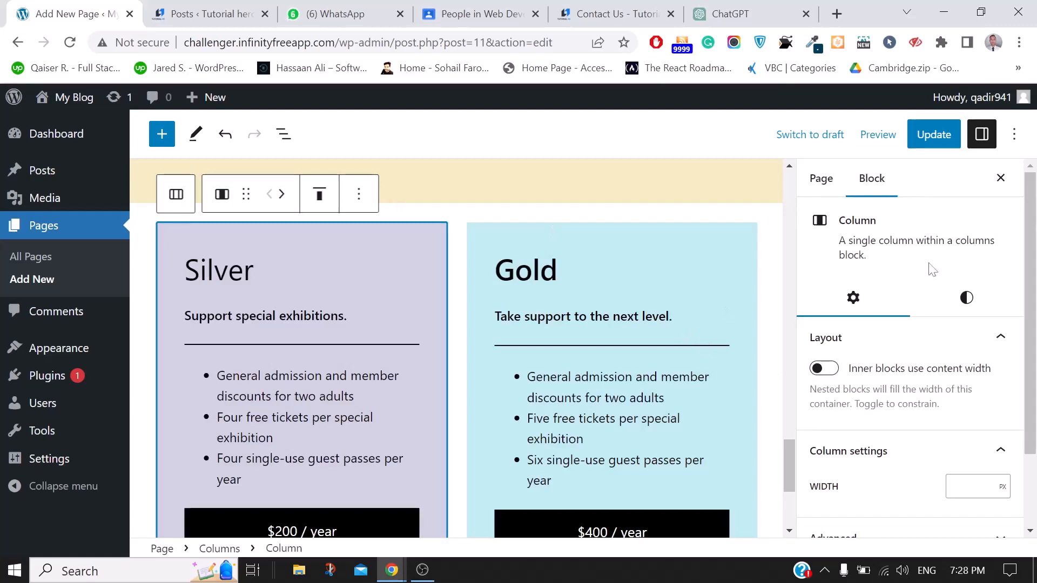
pyautogui.click(967, 297)
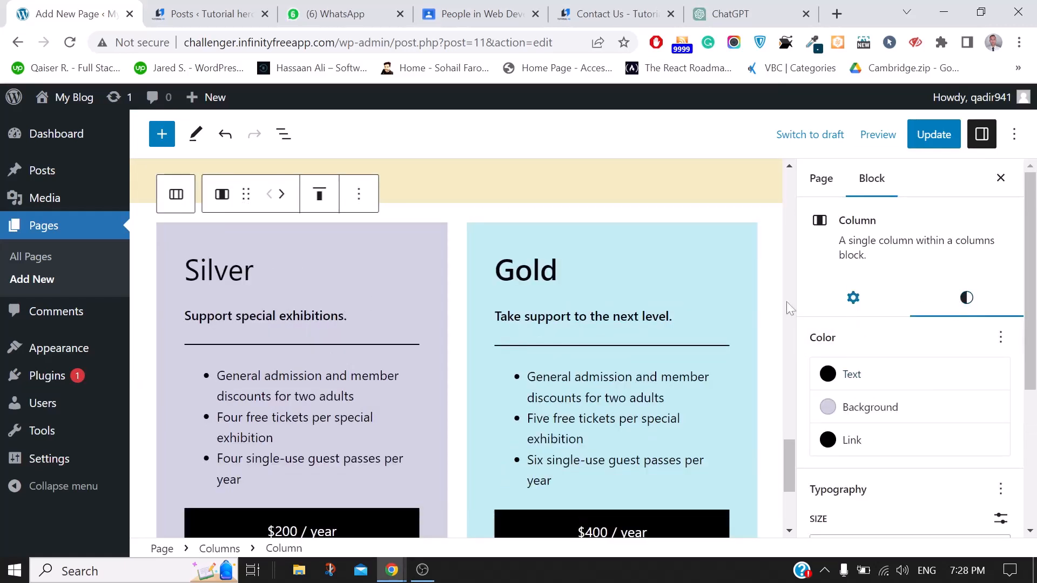
pyautogui.click(375, 272)
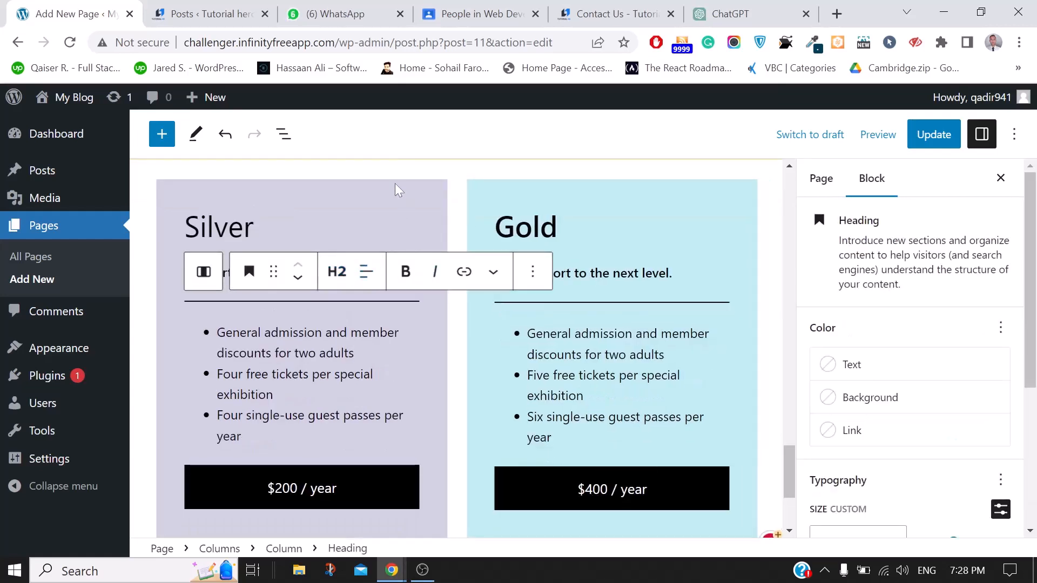
pyautogui.click(394, 184)
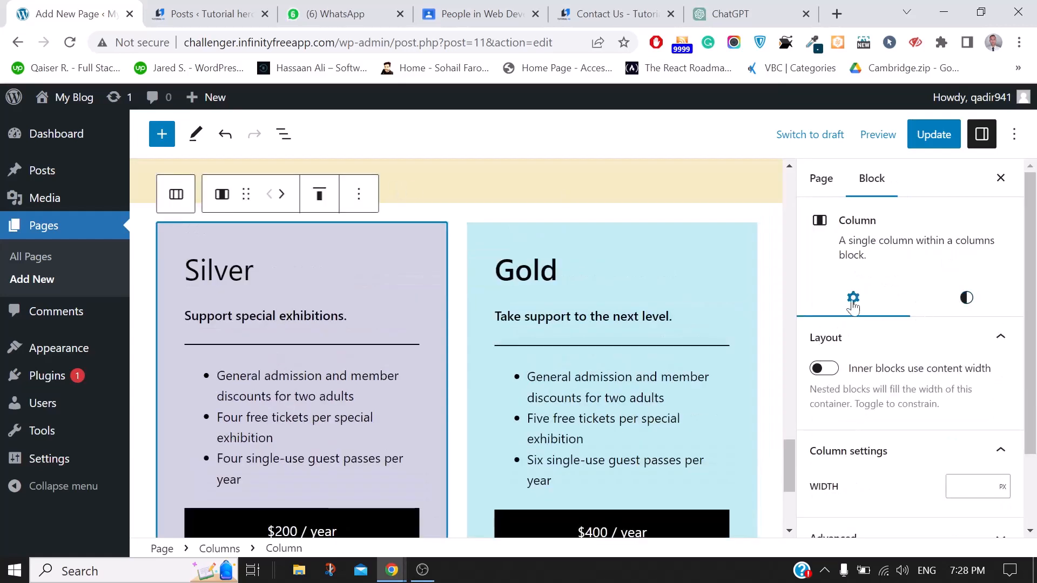
pyautogui.scroll(-1, 974, 212)
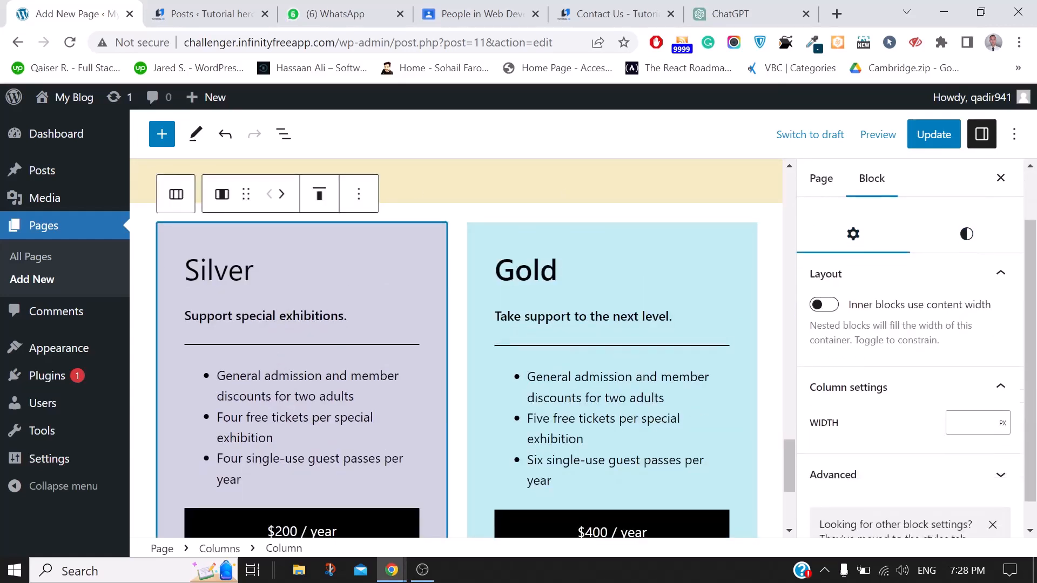
pyautogui.click(968, 242)
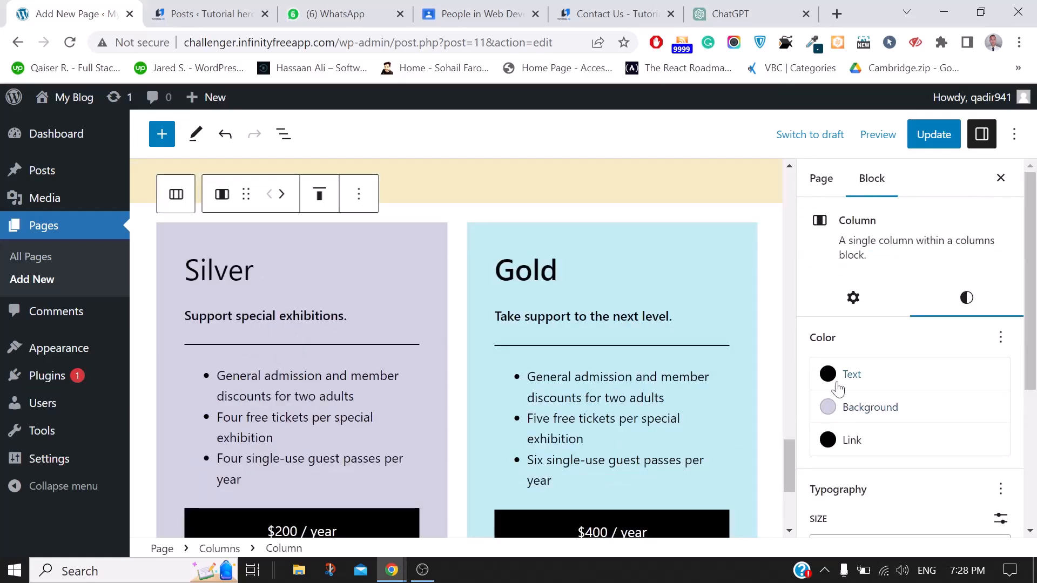
pyautogui.click(837, 411)
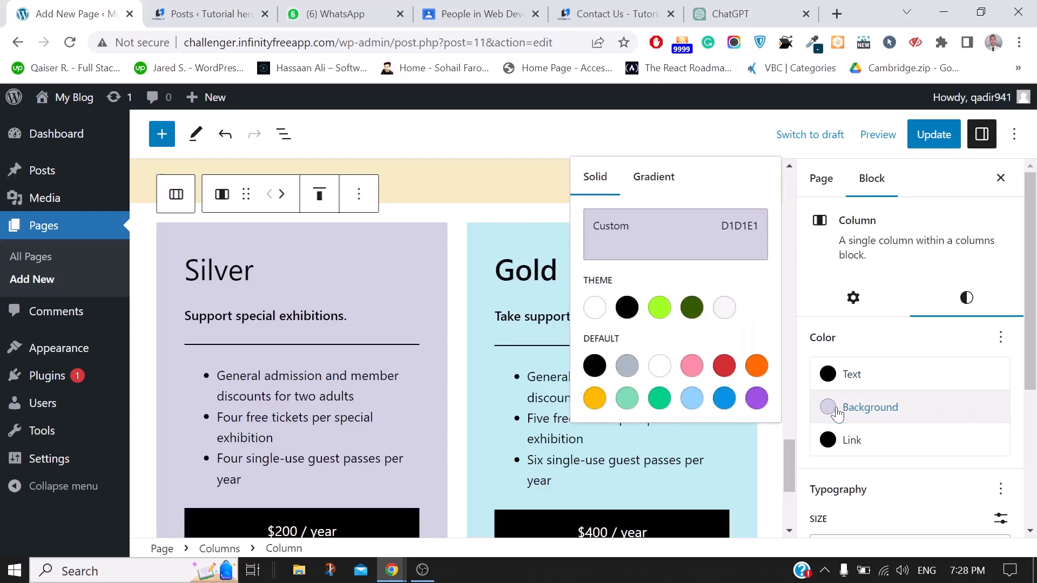
pyautogui.click(724, 365)
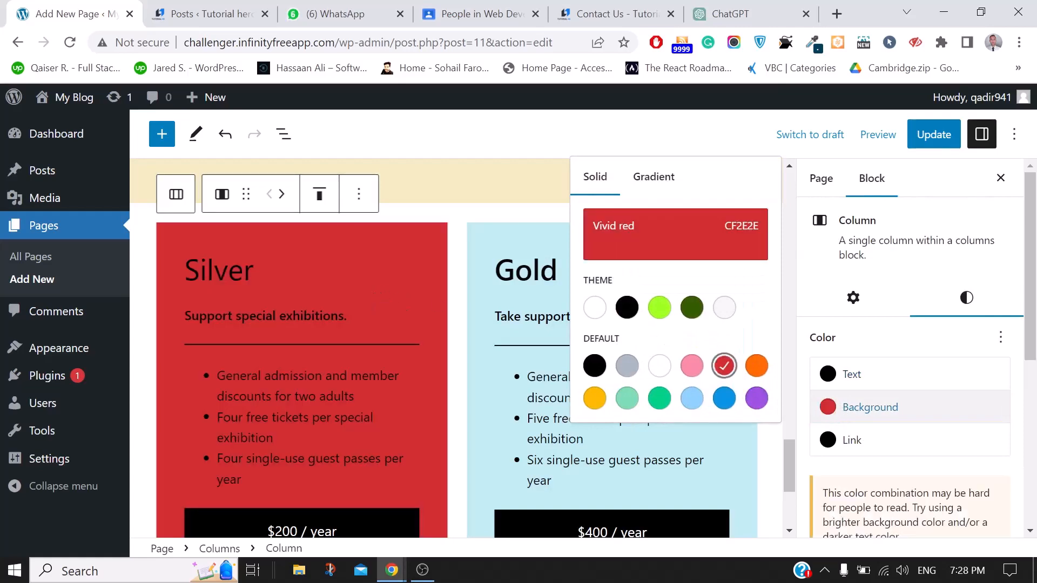
pyautogui.click(423, 308)
pyautogui.scroll(-4, 382, 309)
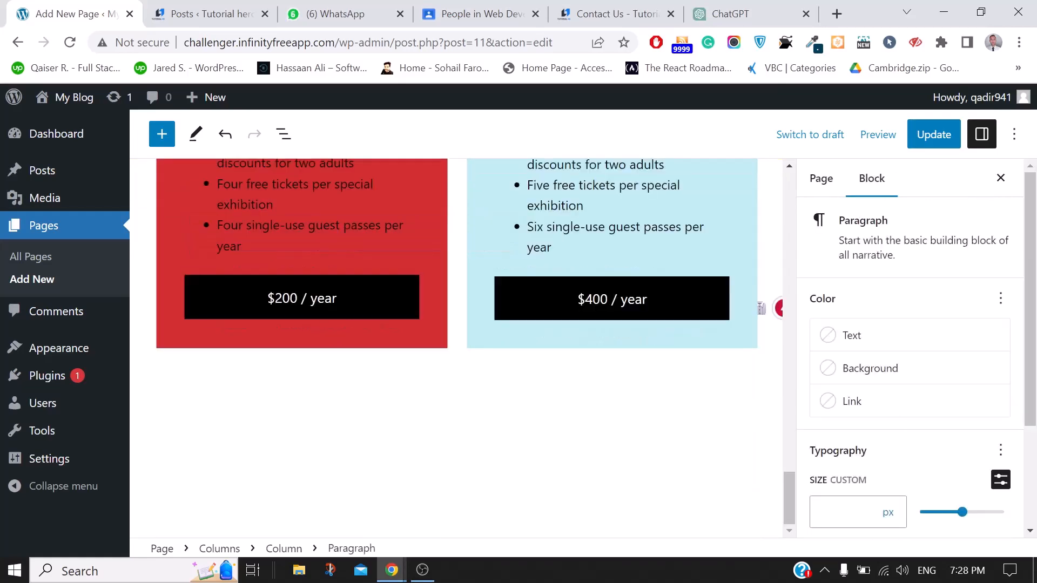
# Set the Silver card's $200 / year button width to 75%
pyautogui.click(378, 305)
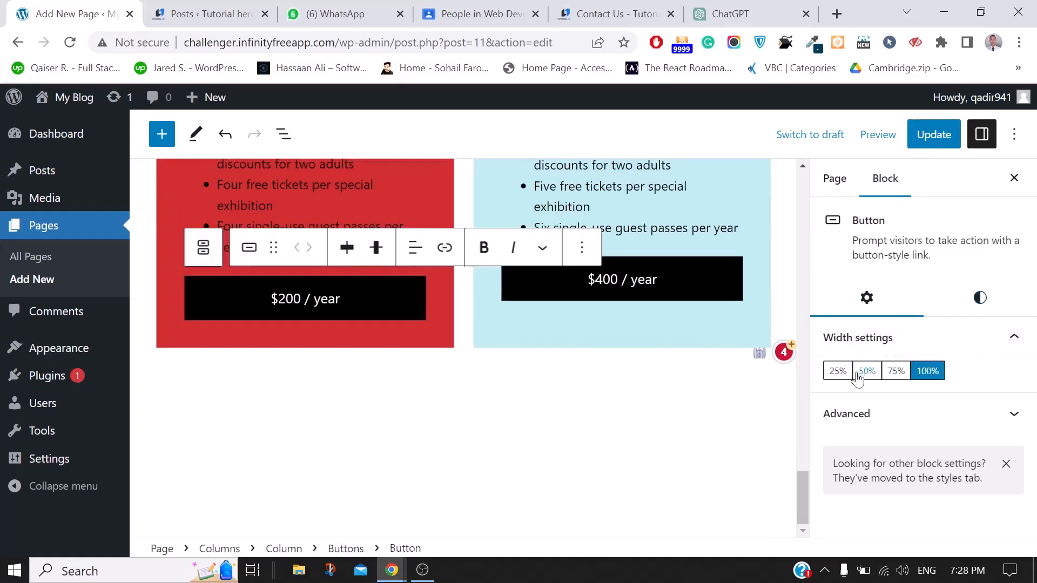
pyautogui.click(836, 373)
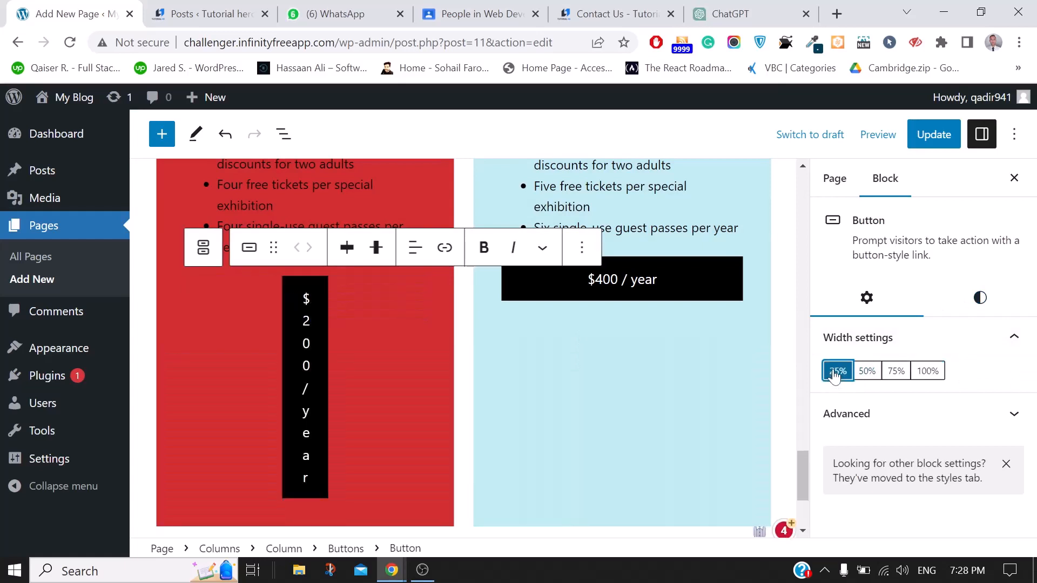
pyautogui.click(871, 373)
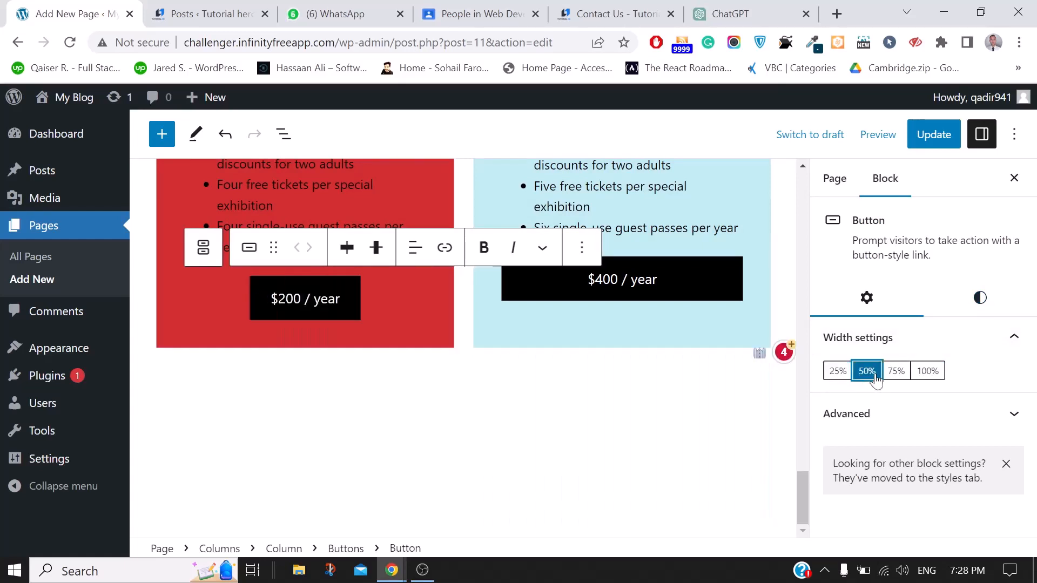
pyautogui.click(897, 372)
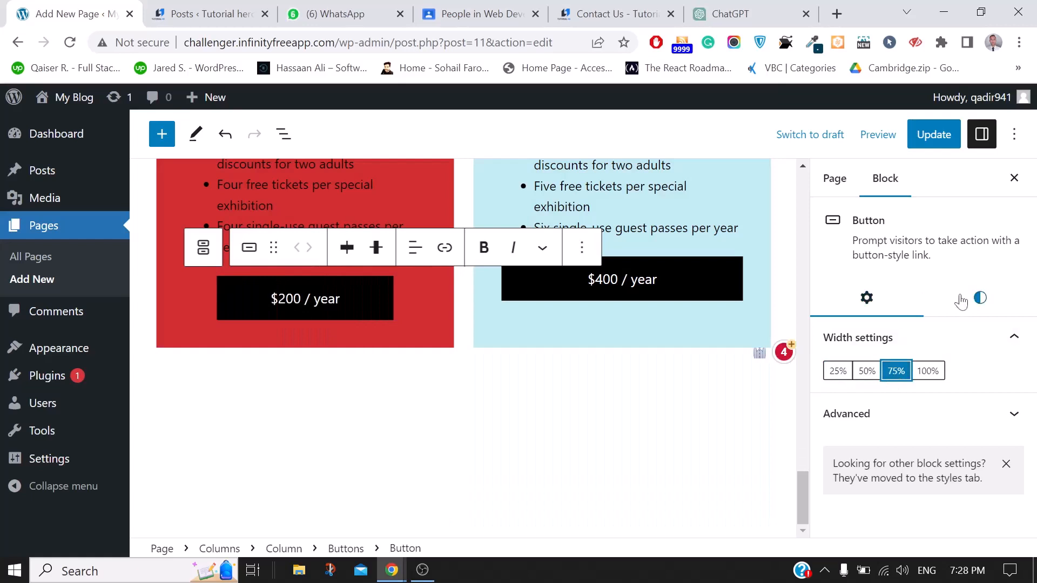
# Style the button with Medium text size, 62 px border radius and padding 1
pyautogui.click(981, 299)
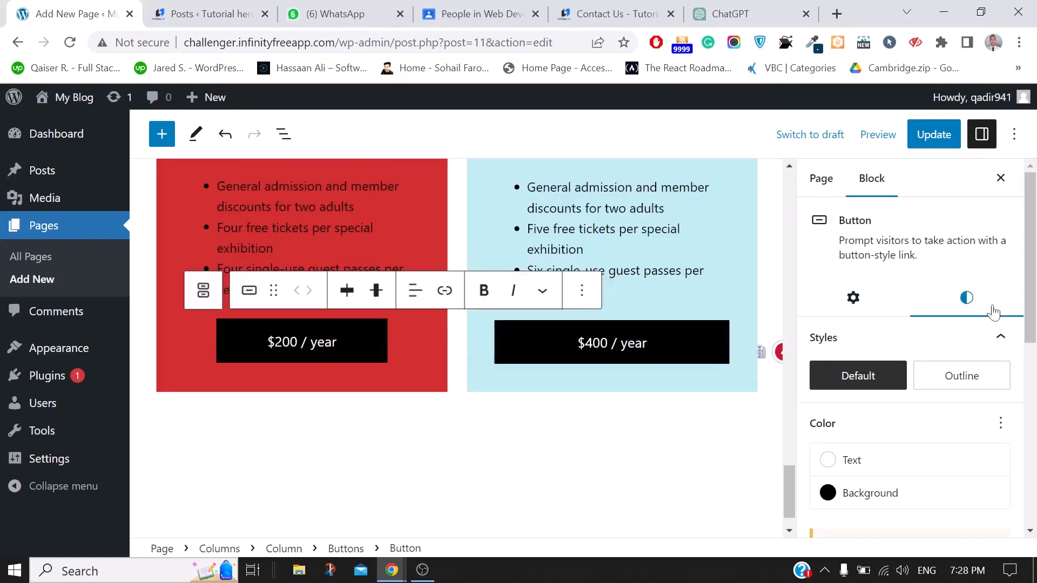
pyautogui.scroll(-3, 907, 454)
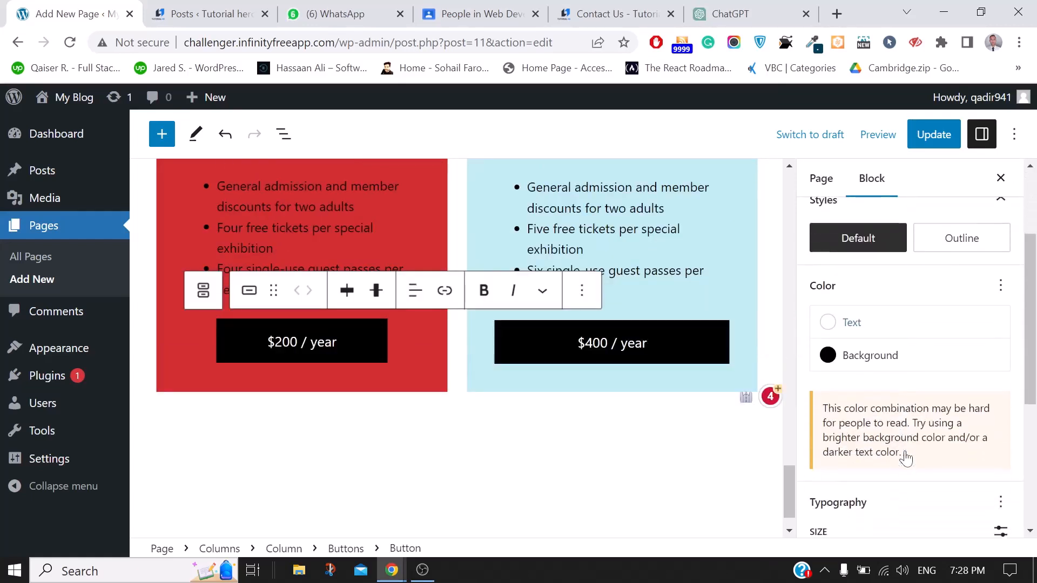
pyautogui.scroll(-3, 906, 457)
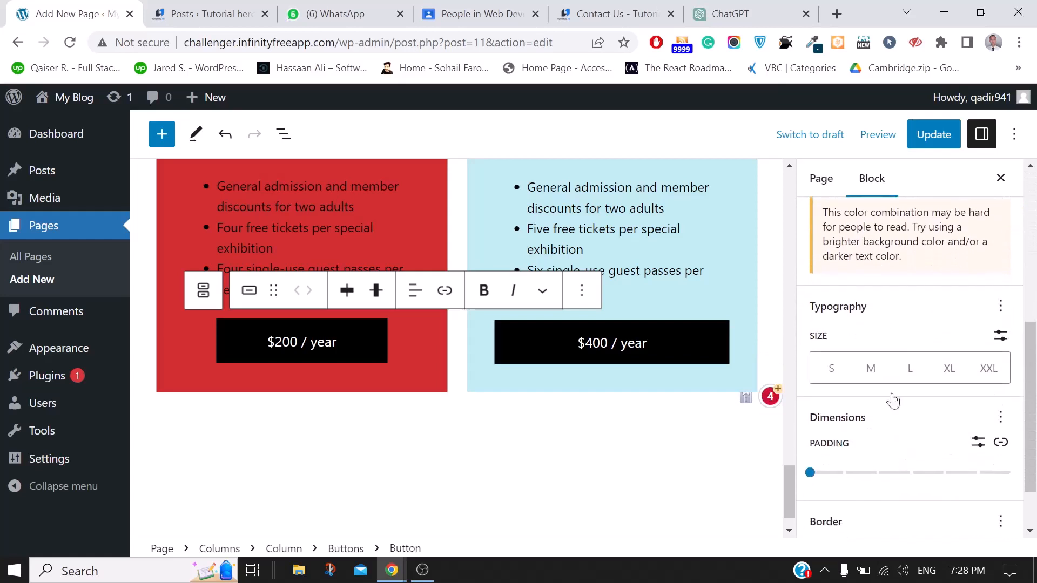
pyautogui.scroll(-1, 855, 498)
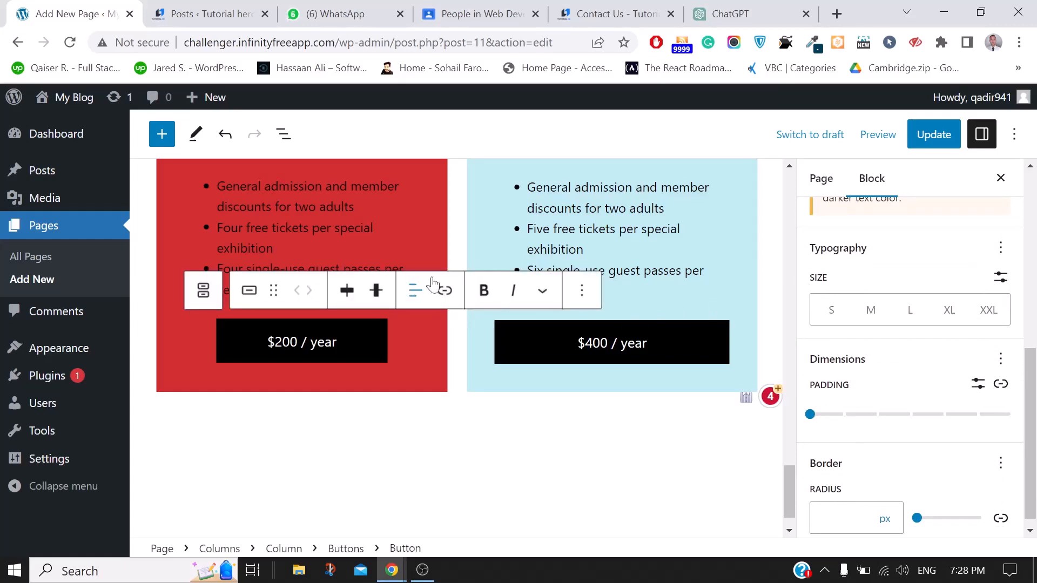
pyautogui.scroll(1, 416, 296)
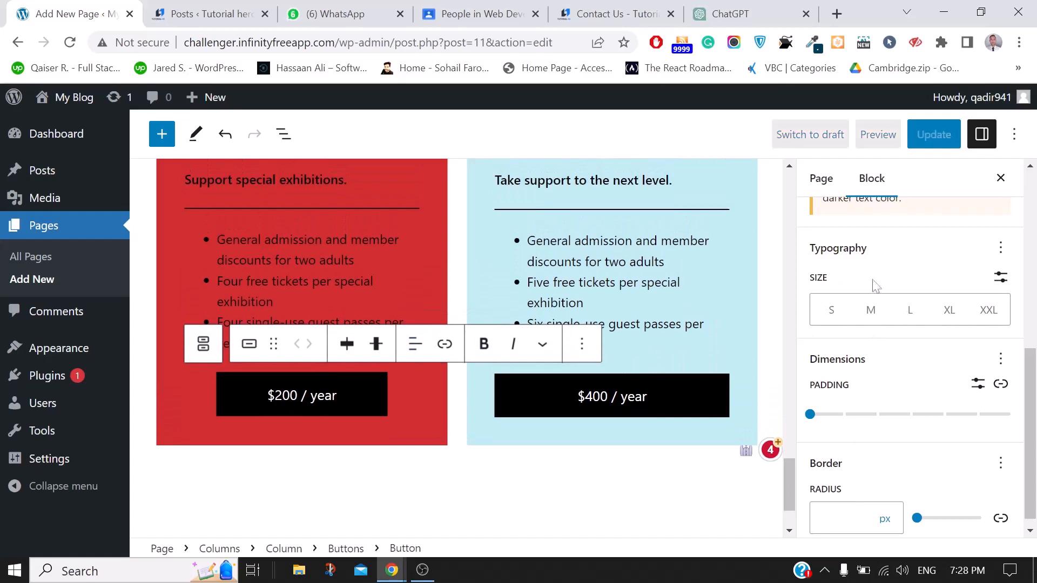
pyautogui.click(870, 314)
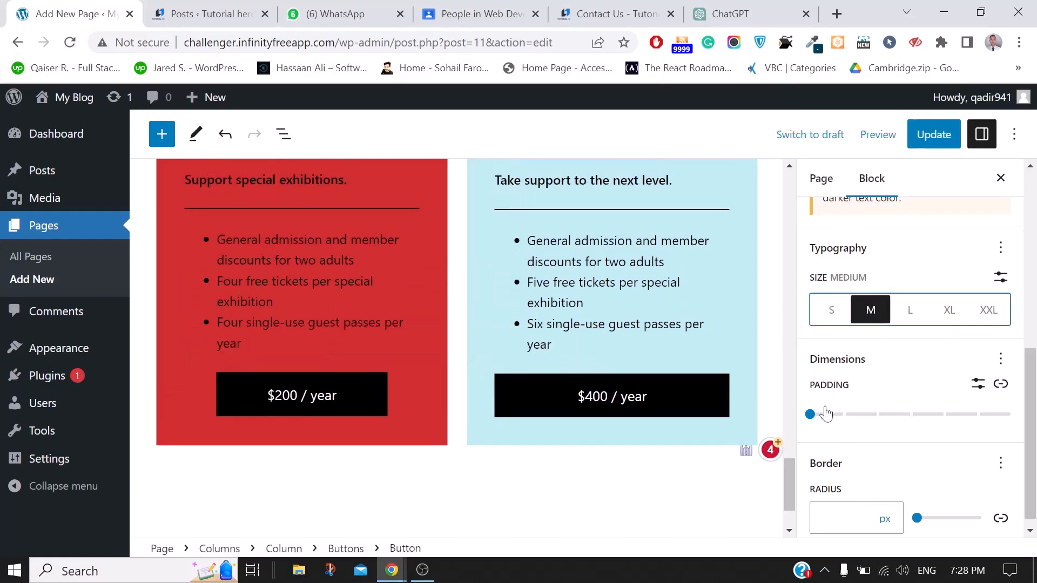
pyautogui.scroll(-1, 908, 312)
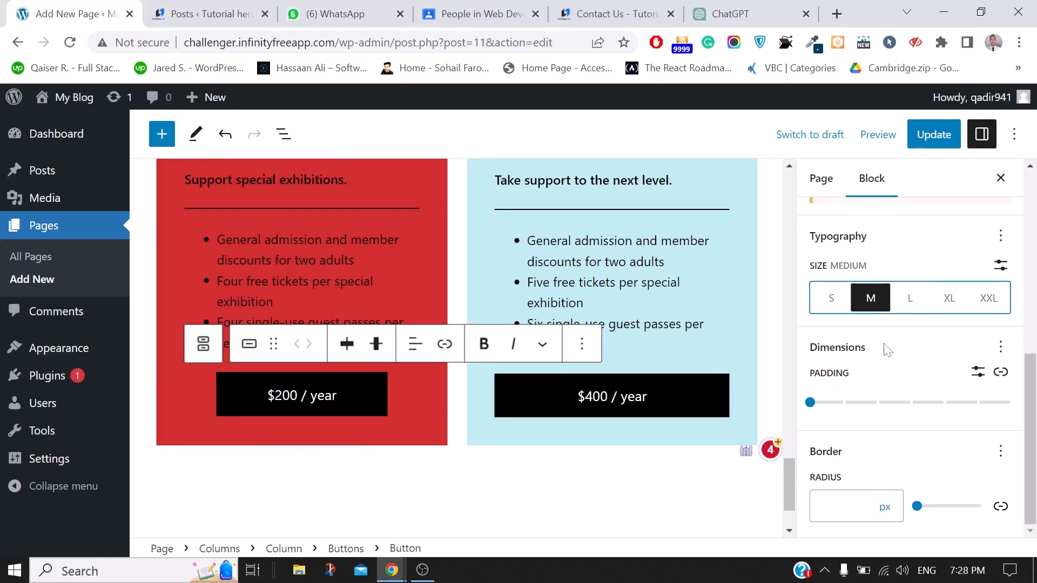
pyautogui.click(950, 303)
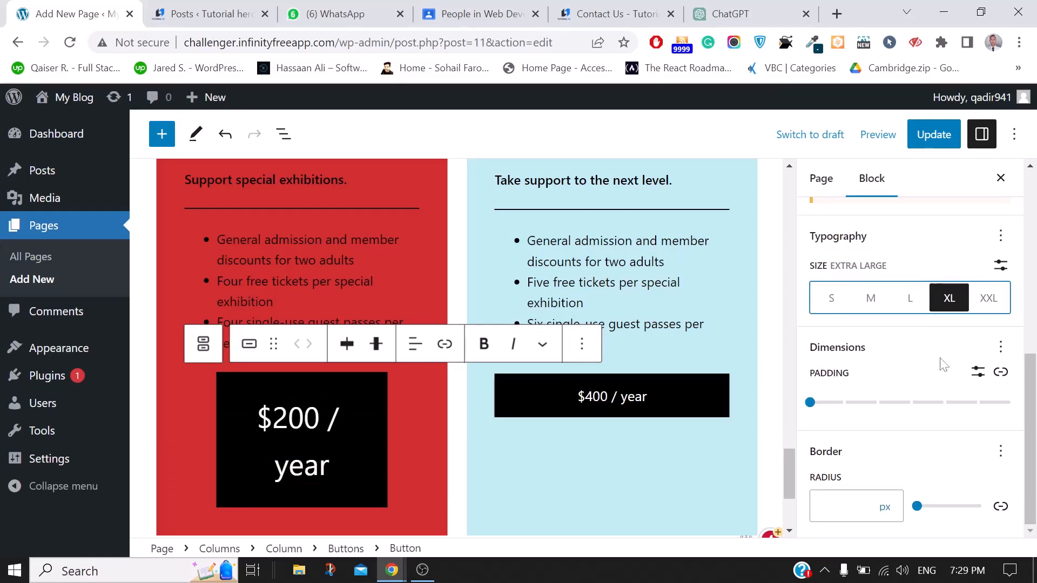
pyautogui.click(870, 302)
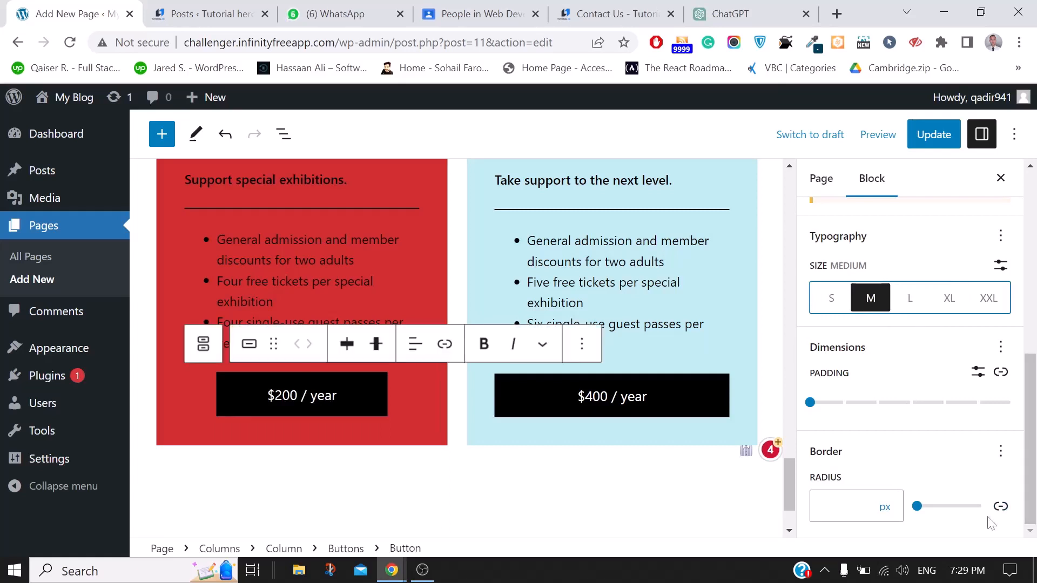
pyautogui.moveTo(937, 510); pyautogui.dragTo(962, 510)
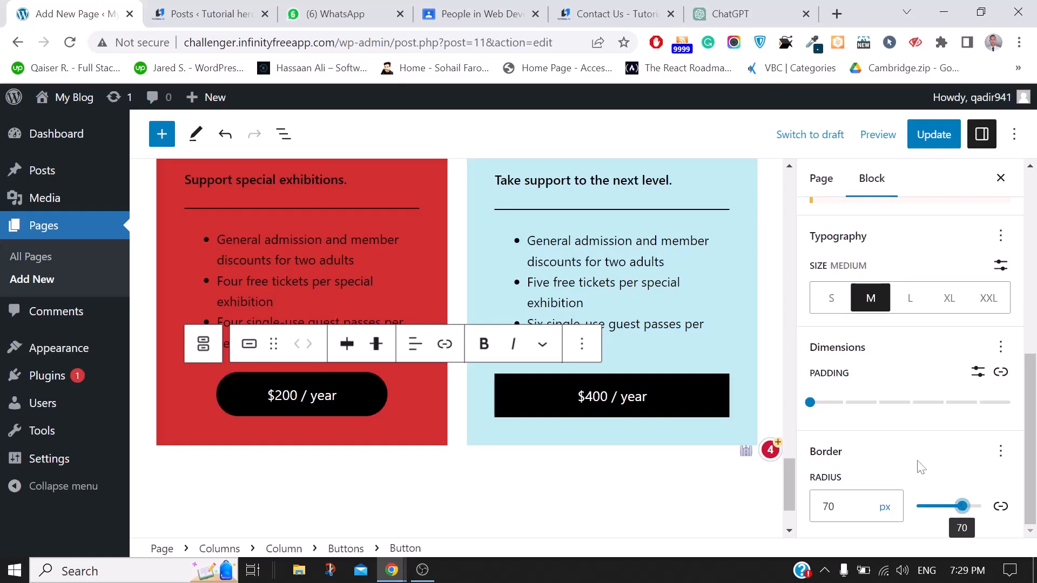
pyautogui.click(958, 510)
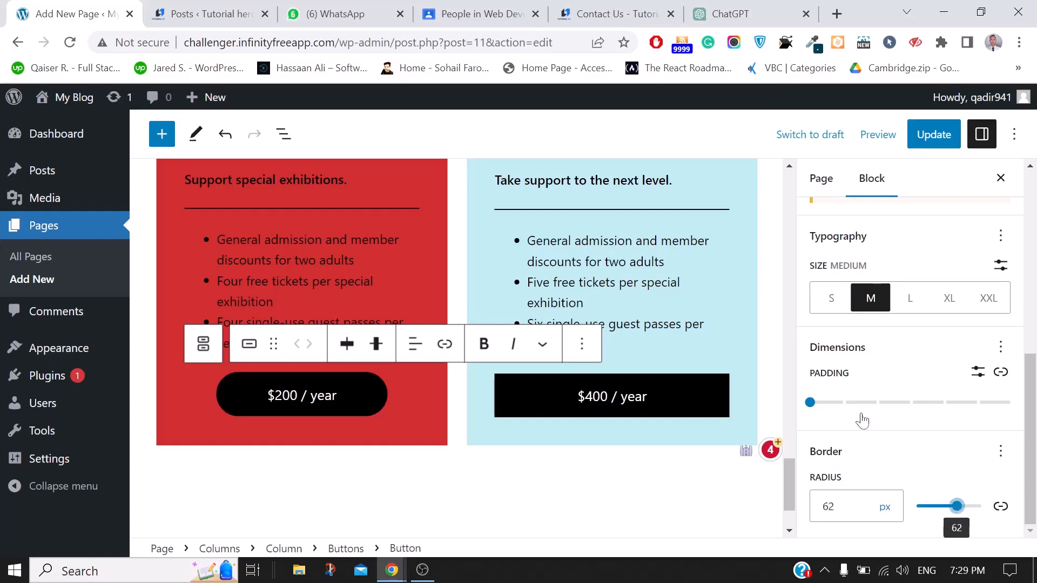
pyautogui.click(836, 409)
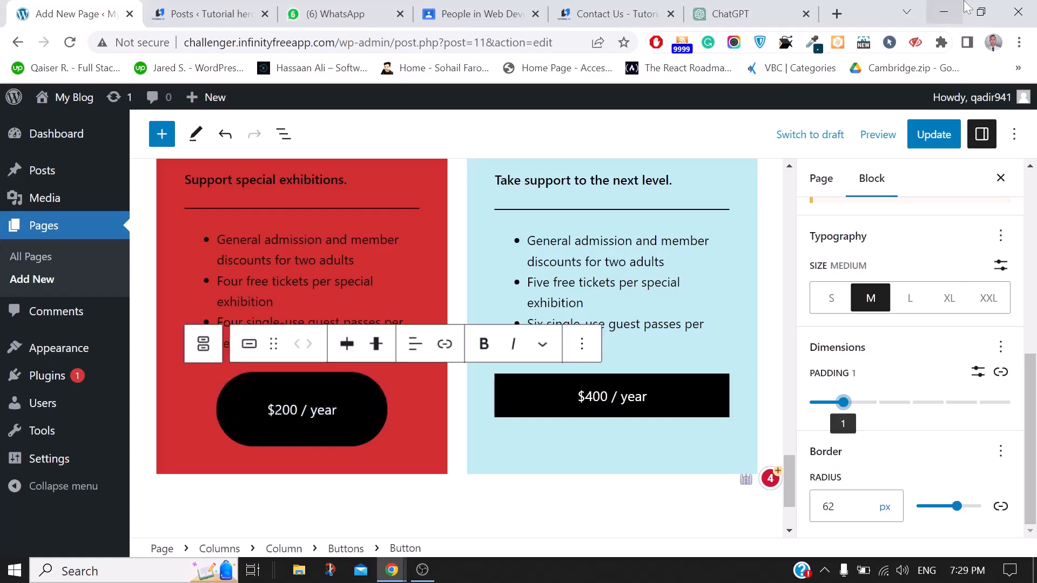
# Minimize WordPress, close the incognito window, launch EpicPen and move its toolbar right
pyautogui.click(946, 13)
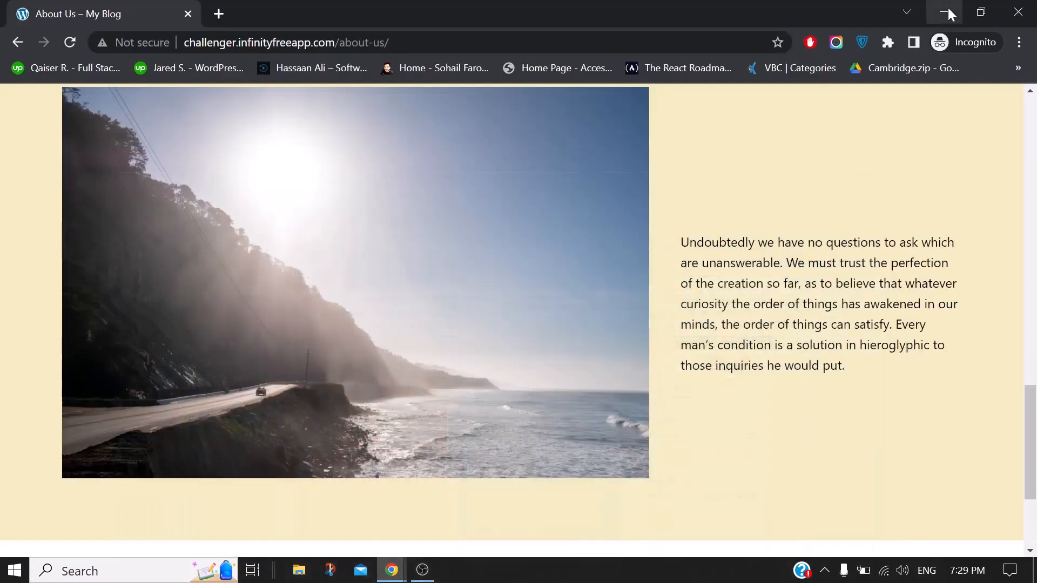
pyautogui.click(1013, 11)
pyautogui.click(979, 54)
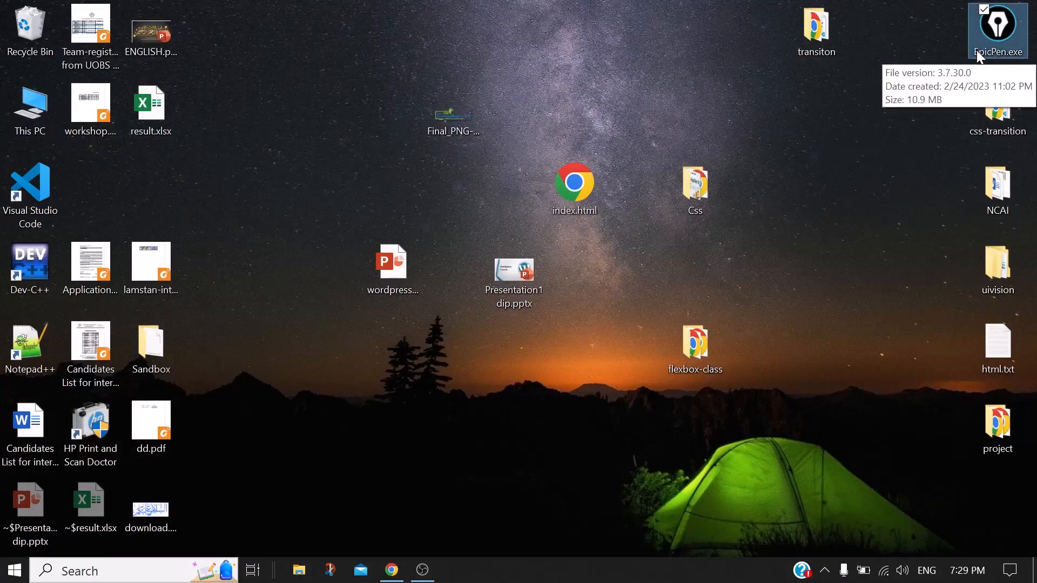
pyautogui.doubleClick(977, 52)
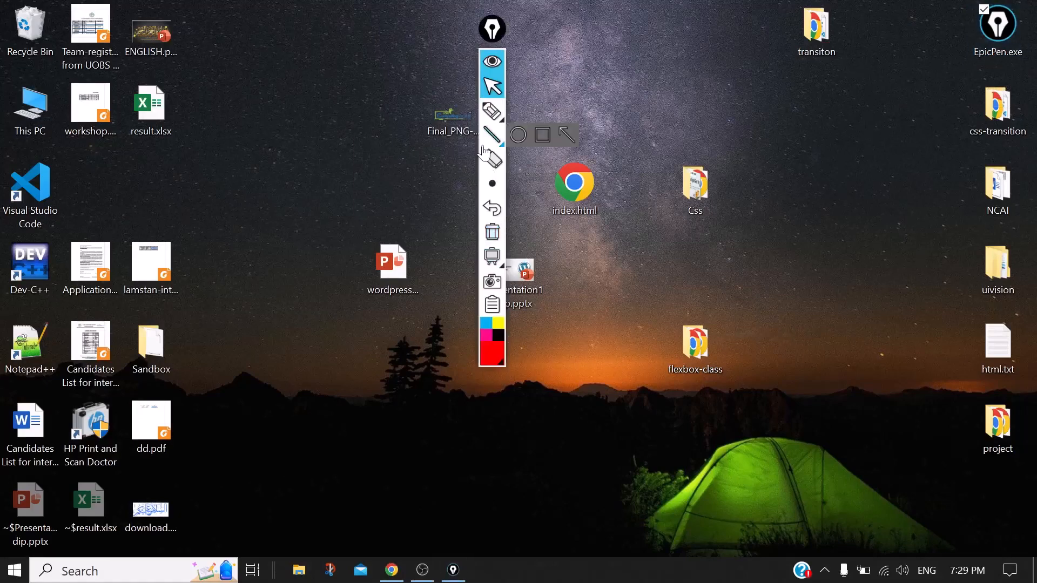
pyautogui.moveTo(493, 29); pyautogui.dragTo(919, 115)
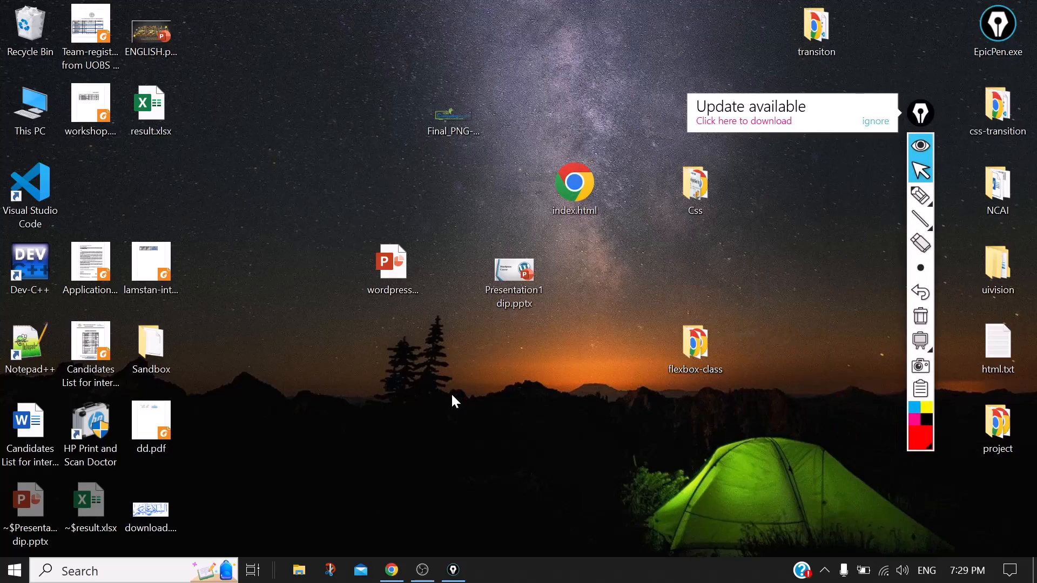
# Launch Paint from Windows search by typing 'pai' to get a blank canvas
pyautogui.click(391, 570)
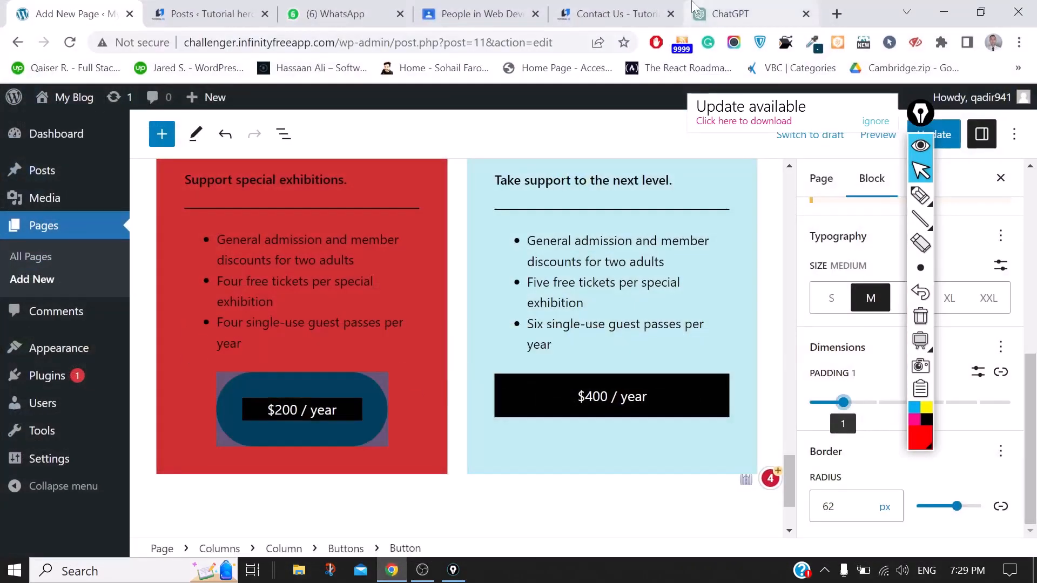
pyautogui.click(744, 11)
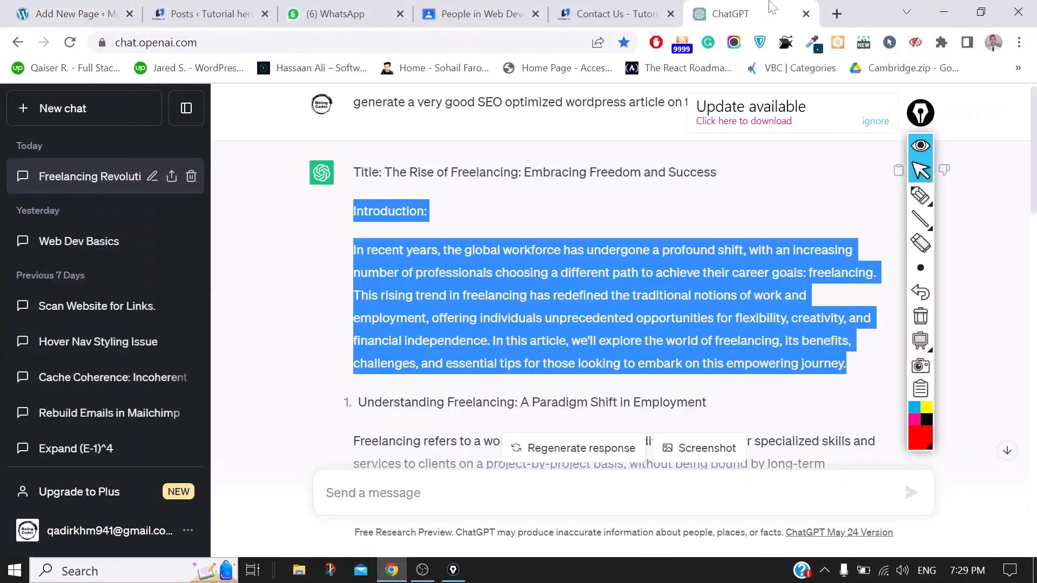
pyautogui.click(837, 14)
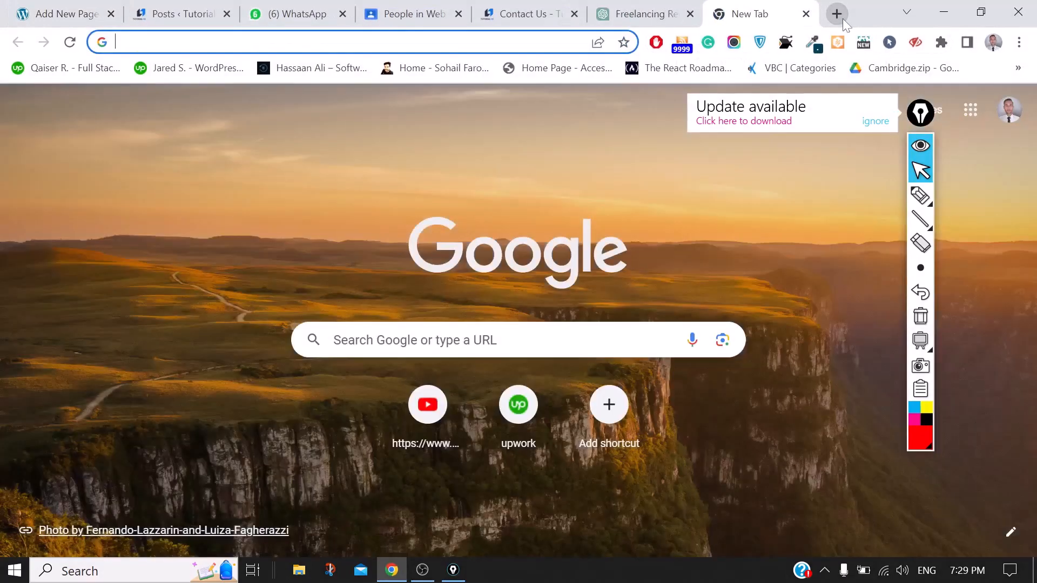
pyautogui.click(141, 571)
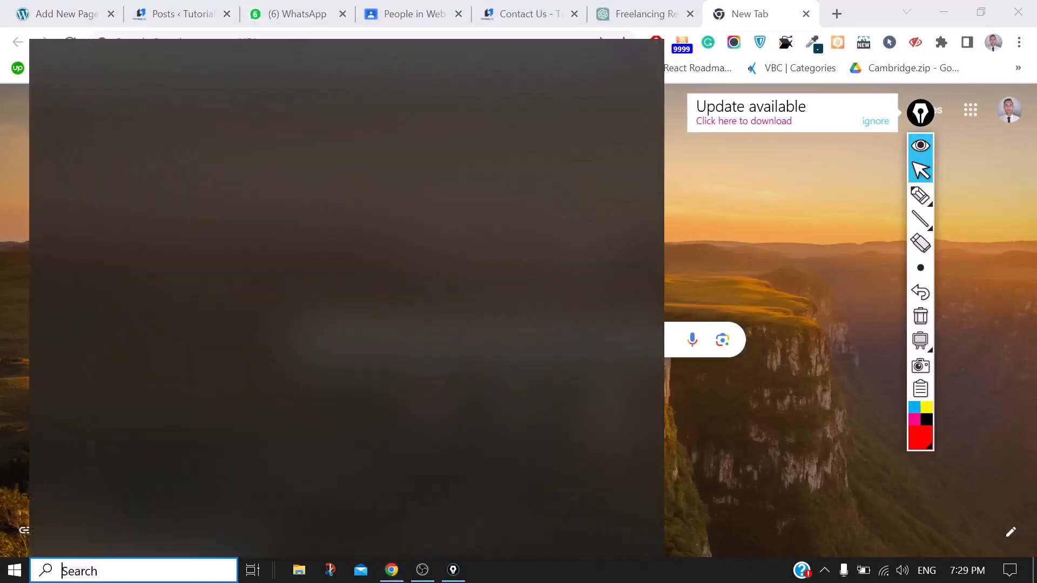
pyautogui.write('pai')
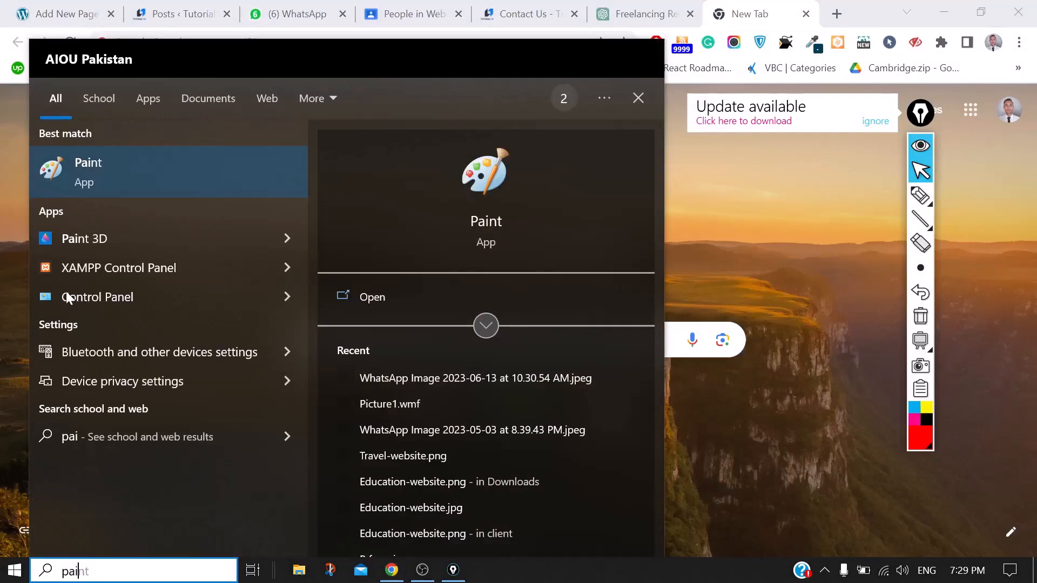
pyautogui.press('Return')
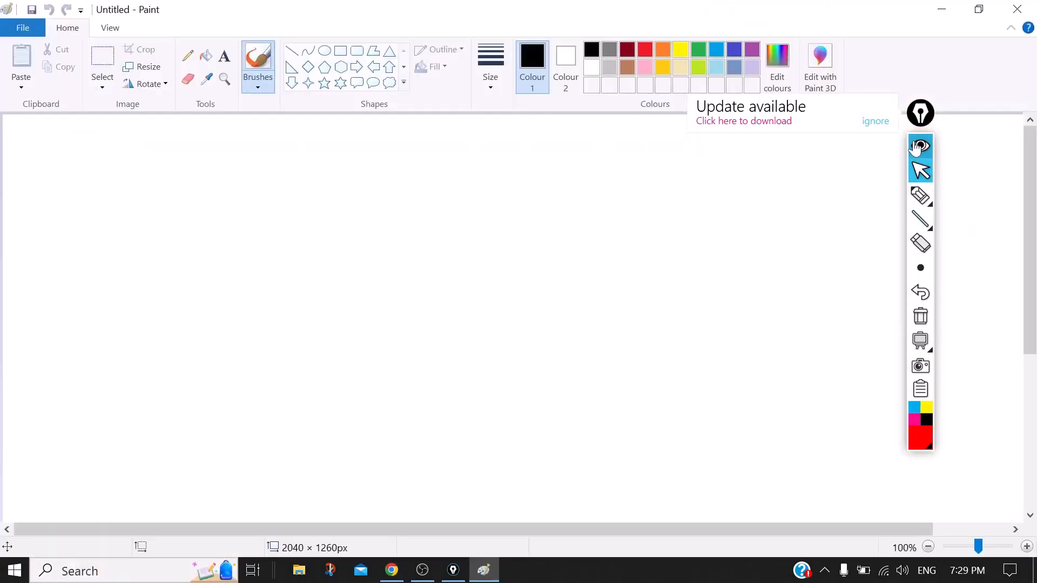
# Draw a large red rectangle with a middle band, a dot and vertical column dividers
pyautogui.click(920, 200)
pyautogui.moveTo(591, 214)
pyautogui.mouseDown()
pyautogui.moveTo(527, 425)
pyautogui.moveTo(138, 434)
pyautogui.moveTo(114, 237)
pyautogui.moveTo(253, 215)
pyautogui.mouseUp()
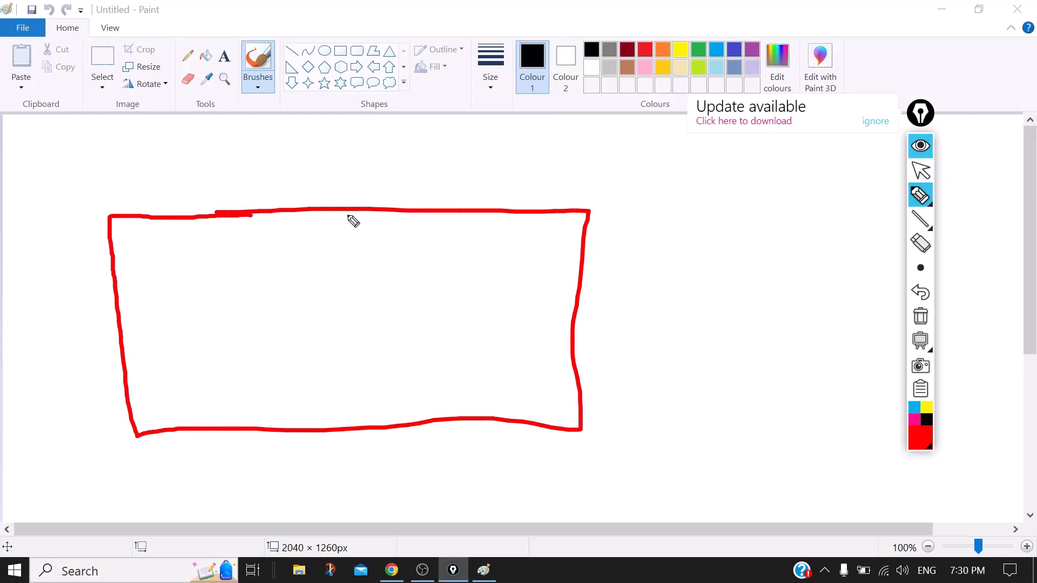
pyautogui.moveTo(218, 305)
pyautogui.mouseDown()
pyautogui.moveTo(487, 304)
pyautogui.moveTo(407, 319)
pyautogui.moveTo(249, 321)
pyautogui.moveTo(228, 308)
pyautogui.mouseUp()
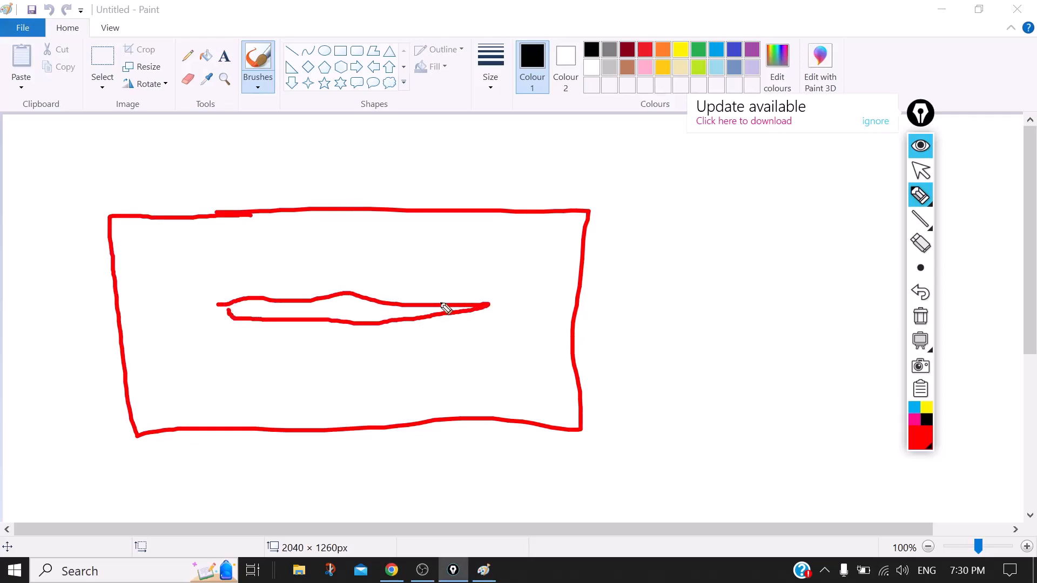
pyautogui.click(335, 300)
pyautogui.moveTo(348, 210); pyautogui.dragTo(353, 266)
pyautogui.moveTo(340, 429); pyautogui.dragTo(340, 335)
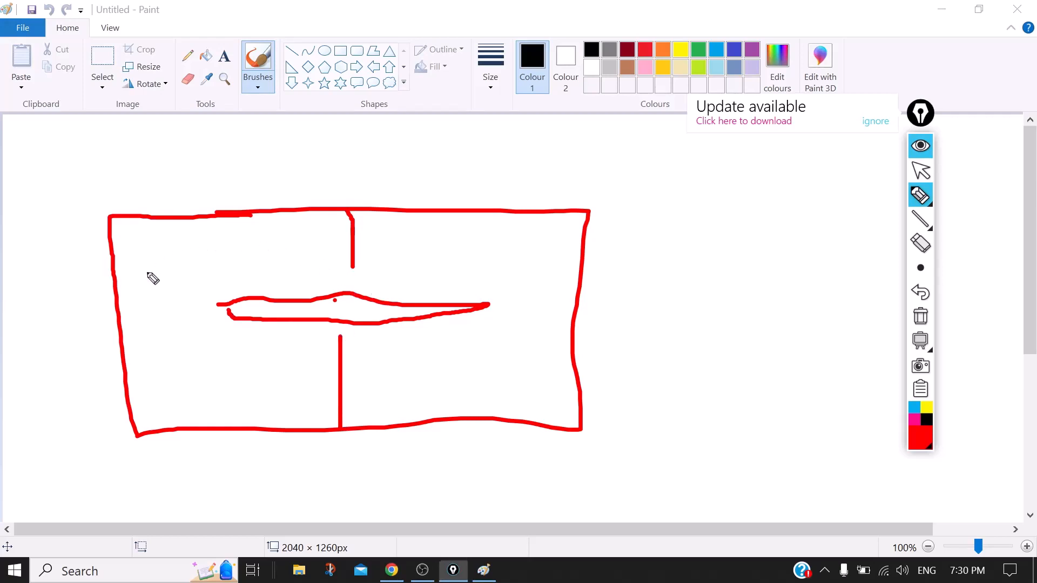
# Add a P mark with a tick, a box on the right, and an arrow pointing to it
pyautogui.moveTo(145, 263); pyautogui.dragTo(155, 280)
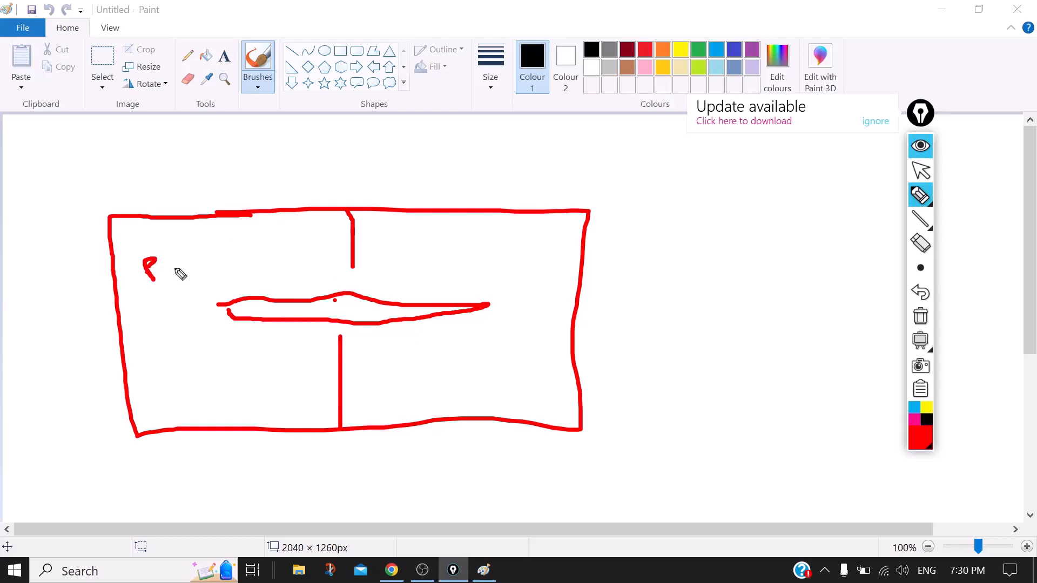
pyautogui.moveTo(168, 258); pyautogui.dragTo(165, 266)
pyautogui.moveTo(789, 199)
pyautogui.mouseDown()
pyautogui.moveTo(863, 352)
pyautogui.moveTo(729, 371)
pyautogui.moveTo(727, 220)
pyautogui.moveTo(789, 199)
pyautogui.mouseUp()
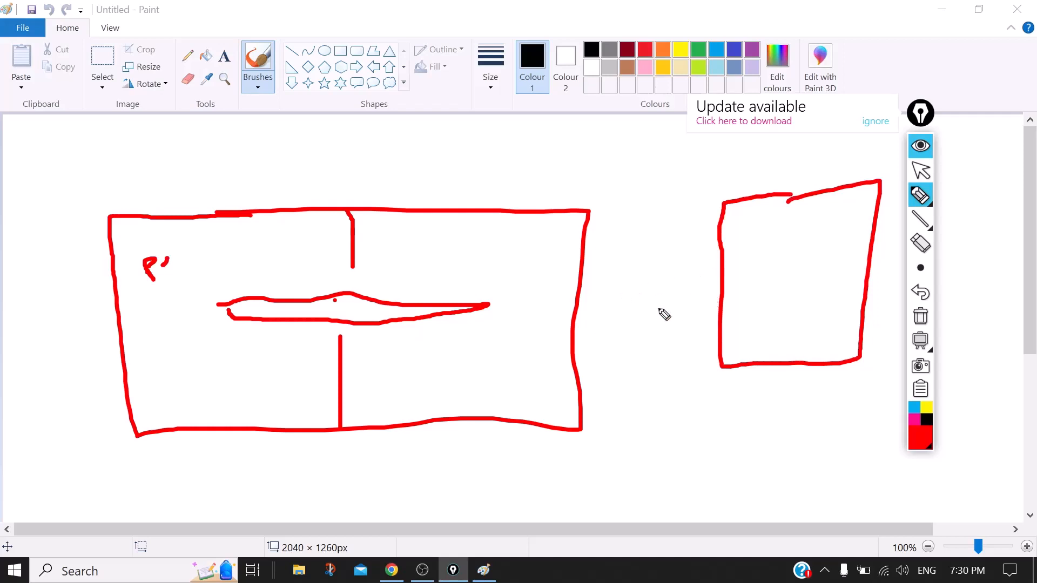
pyautogui.moveTo(587, 310)
pyautogui.mouseDown()
pyautogui.moveTo(625, 311)
pyautogui.moveTo(621, 301)
pyautogui.moveTo(615, 340)
pyautogui.mouseUp()
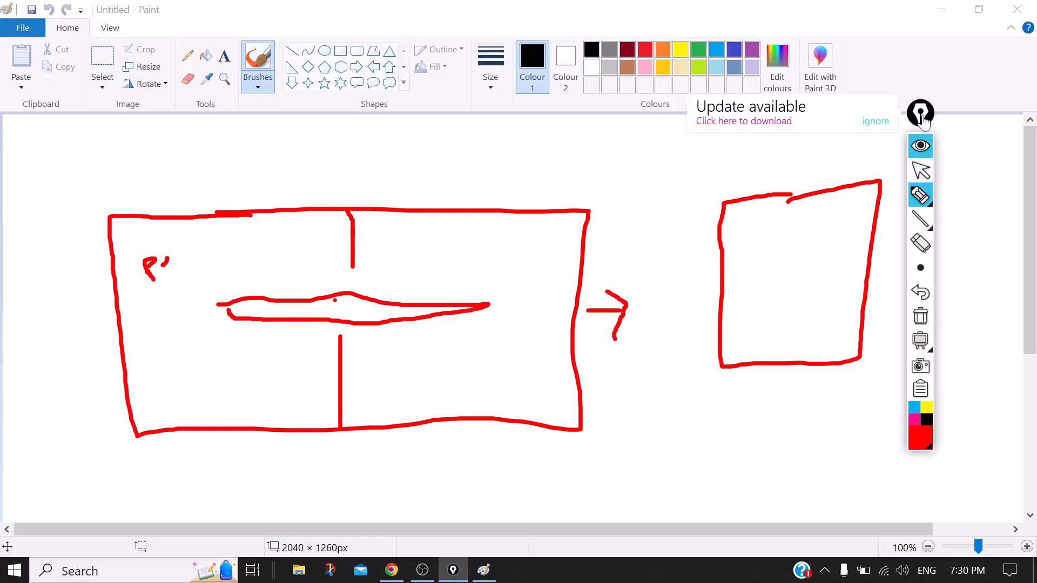
pyautogui.click(921, 171)
pyautogui.click(392, 572)
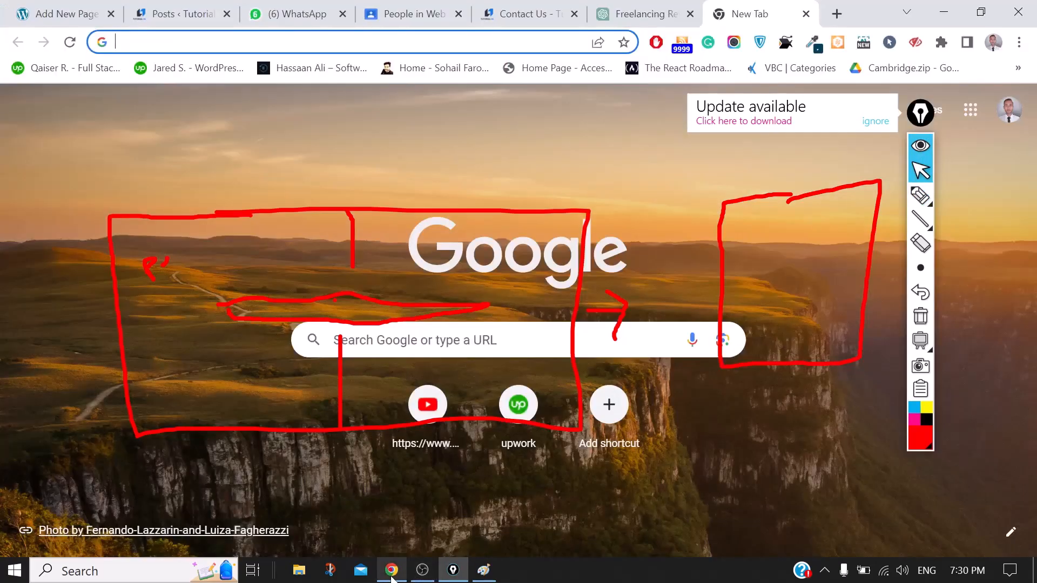
pyautogui.click(59, 14)
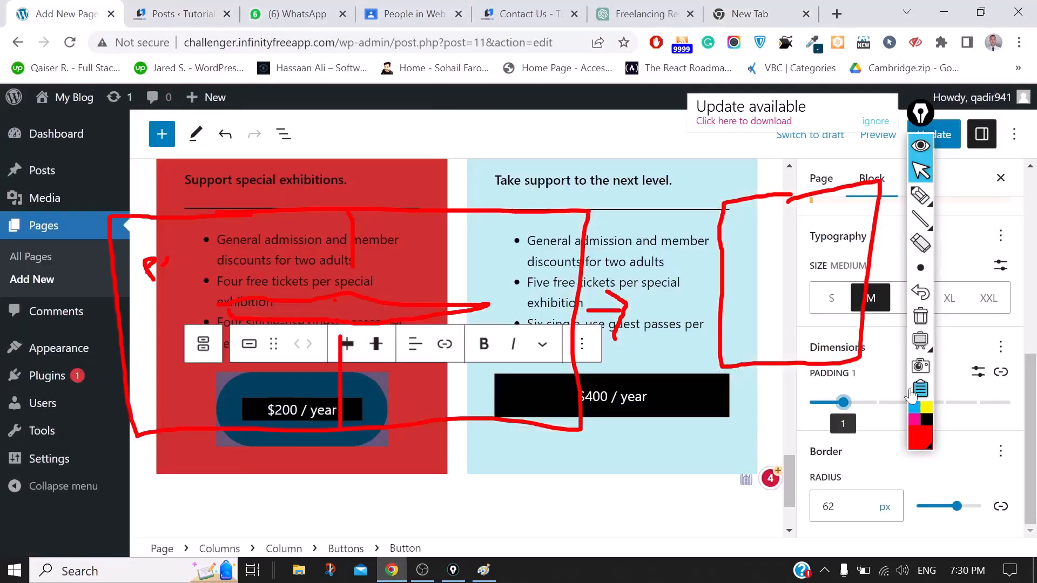
pyautogui.moveTo(835, 402); pyautogui.dragTo(810, 402)
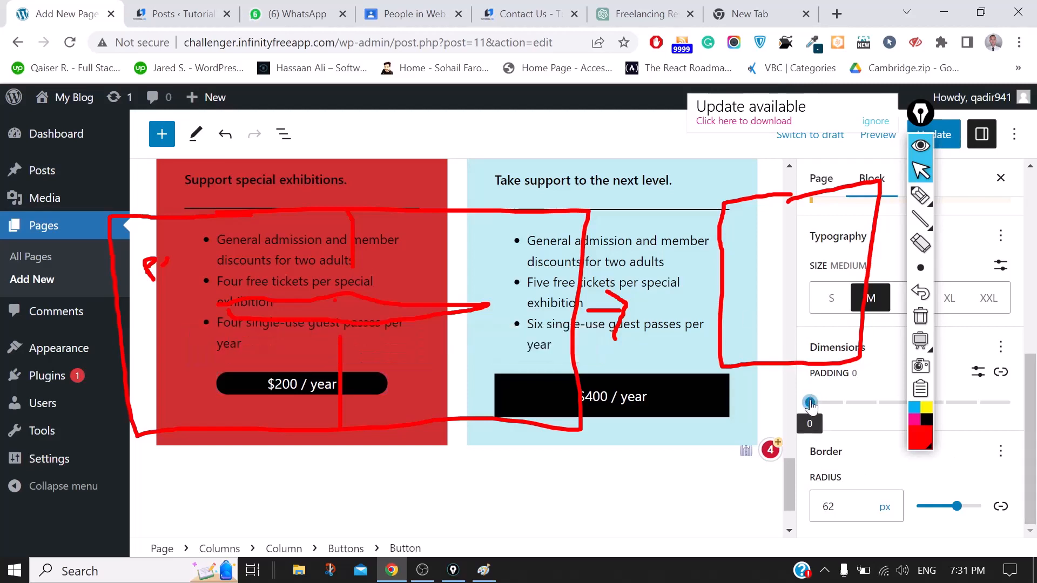
pyautogui.moveTo(810, 402); pyautogui.dragTo(837, 407)
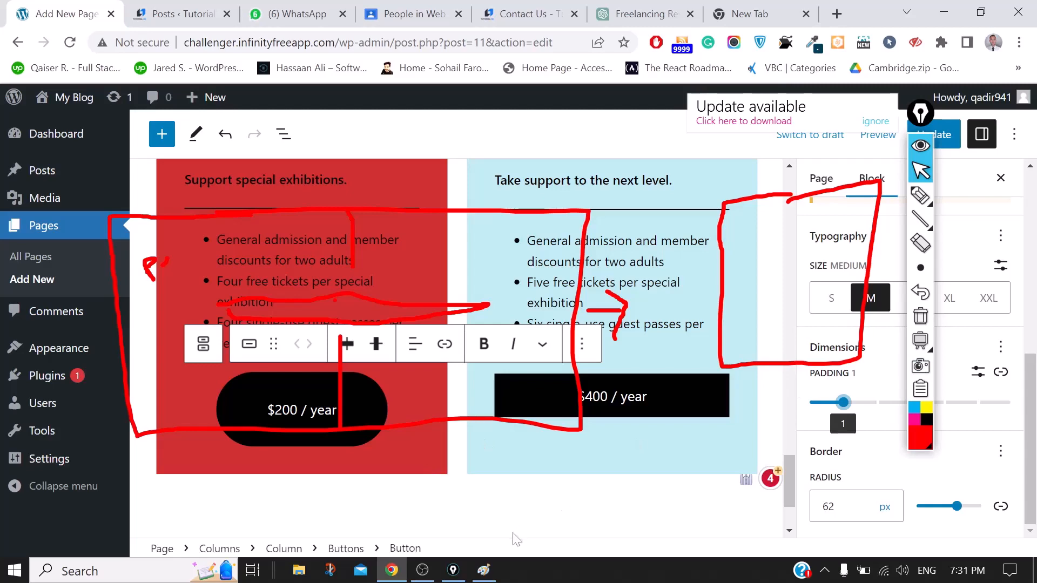
pyautogui.click(944, 12)
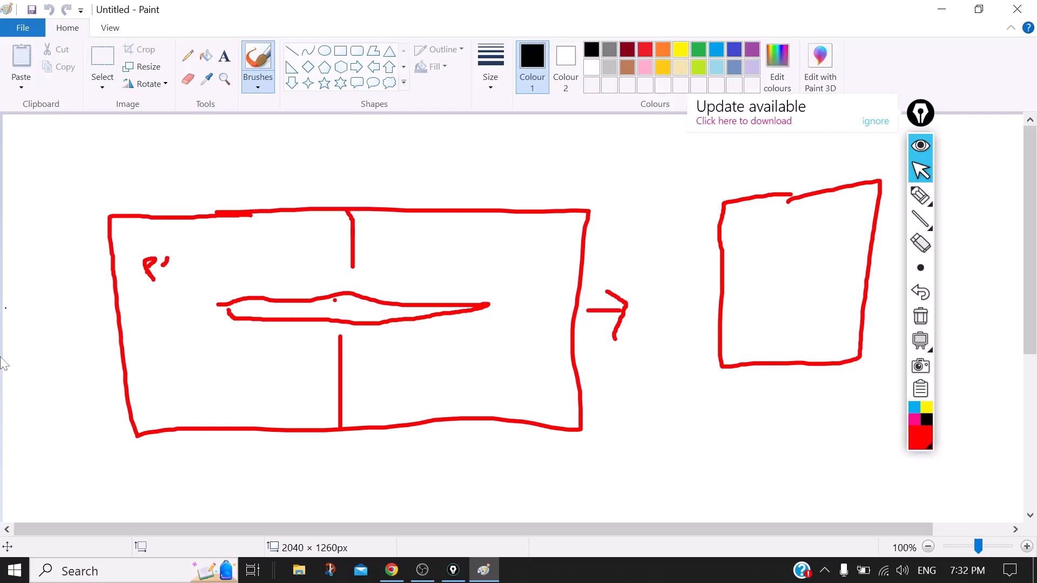
# Reset the $200 / year button's border radius to 0, then set it to 30 px
pyautogui.click(391, 573)
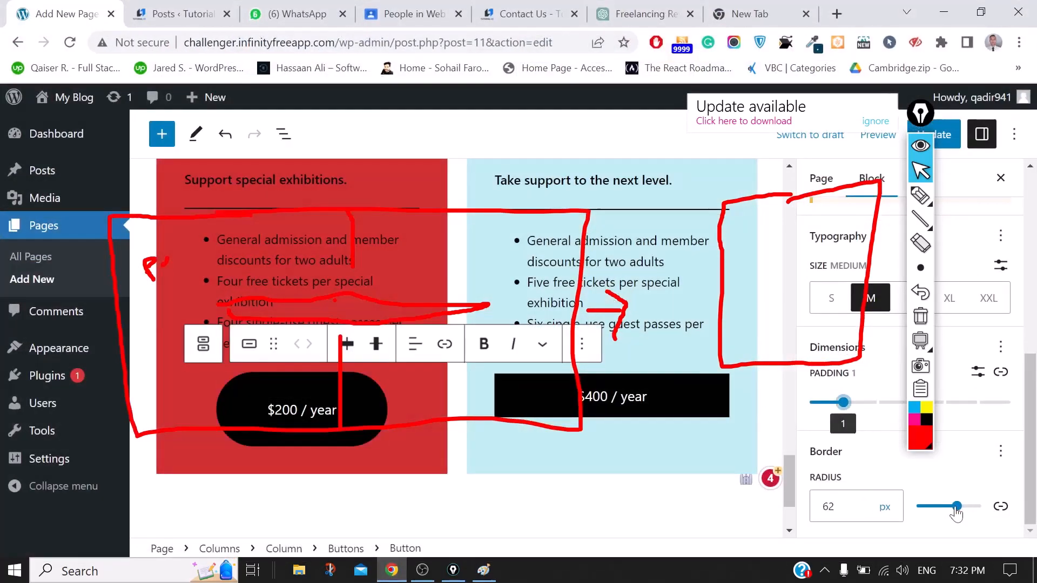
pyautogui.moveTo(955, 507); pyautogui.dragTo(916, 507)
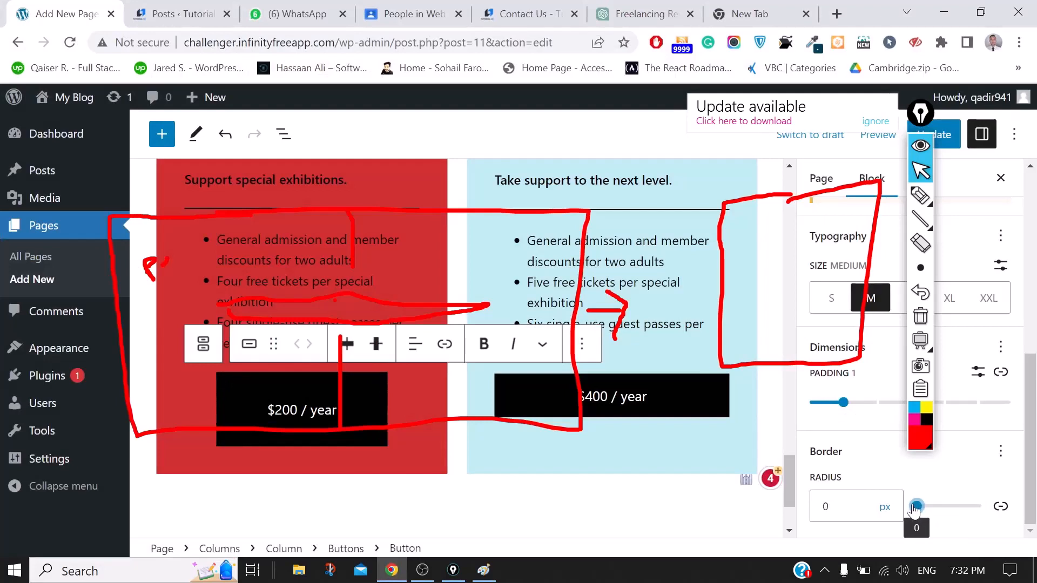
pyautogui.moveTo(915, 507); pyautogui.dragTo(938, 503)
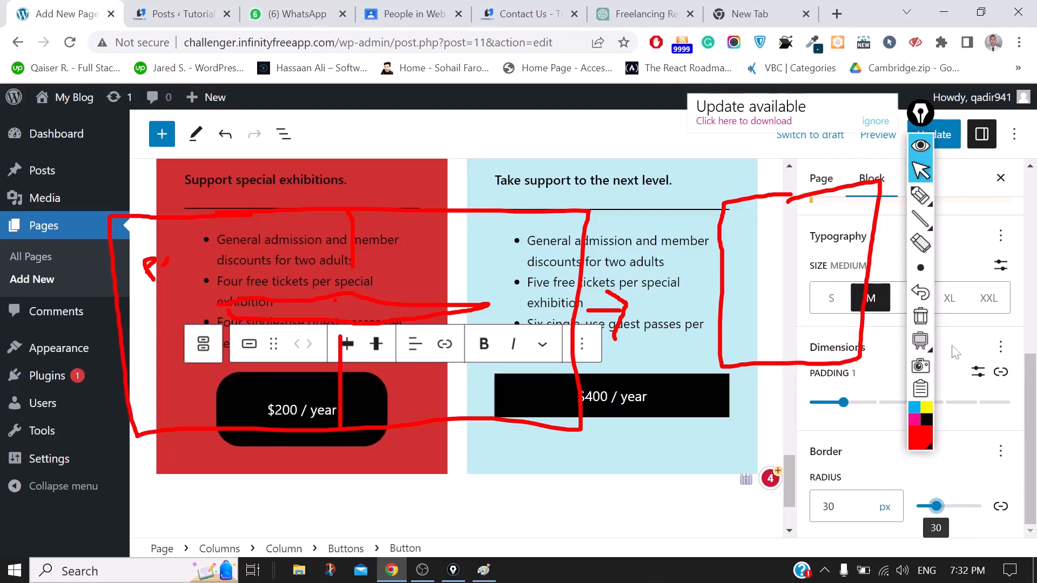
# Erase the red rectangle annotation and quit EpicPen to clear the overlay
pyautogui.moveTo(935, 219)
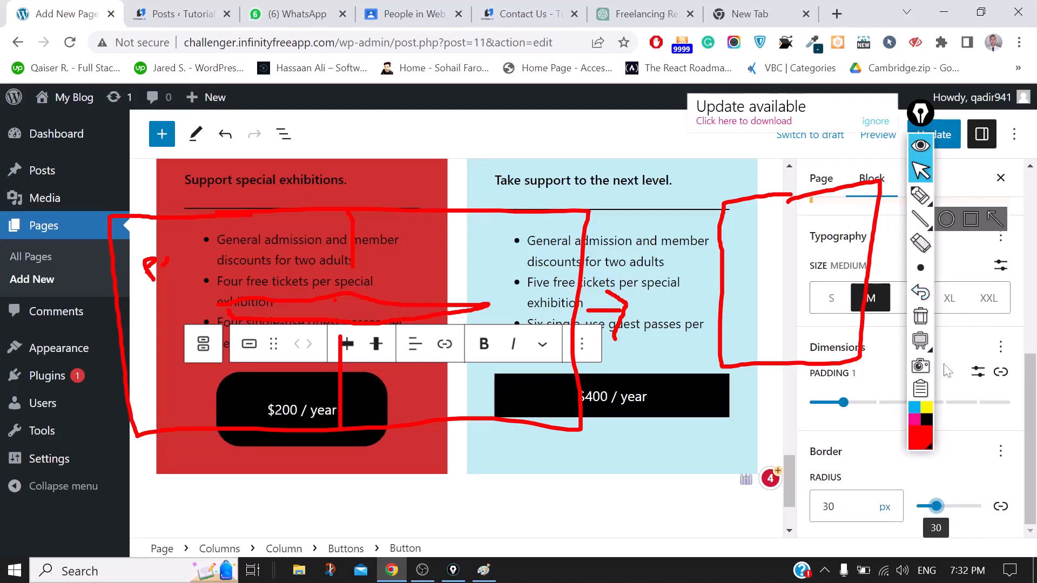
pyautogui.click(920, 243)
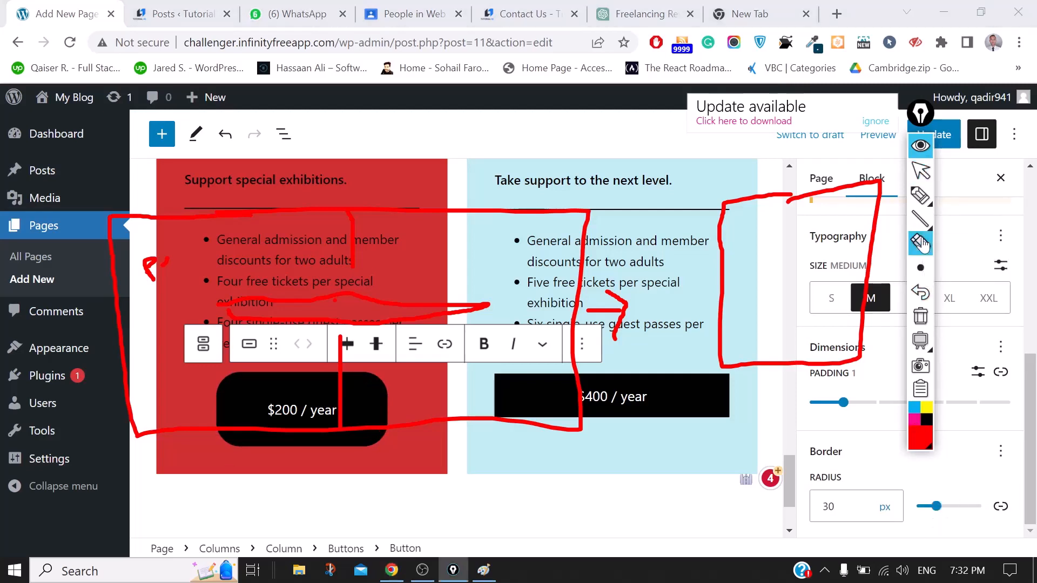
pyautogui.click(440, 213)
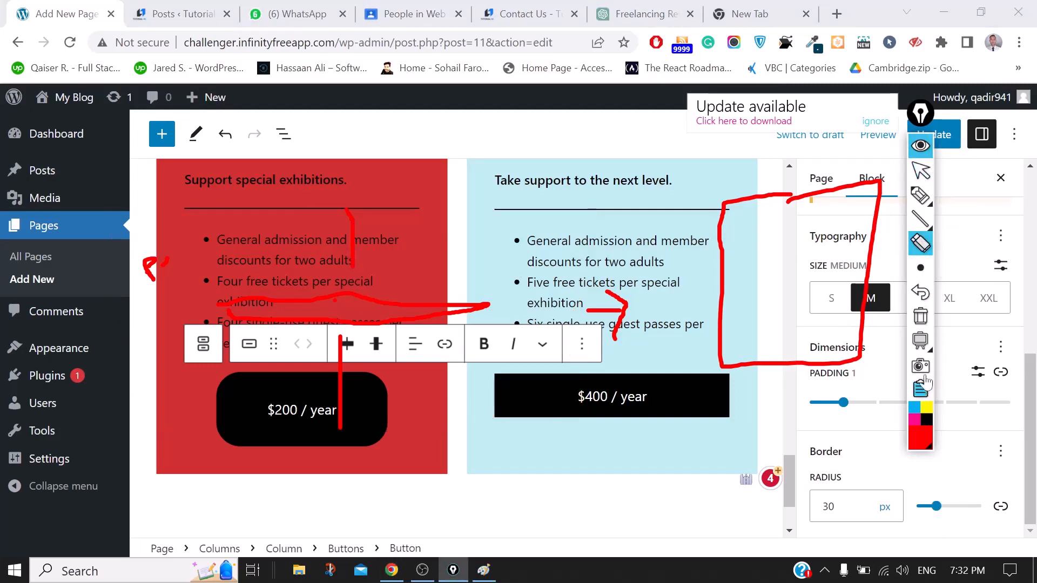
pyautogui.click(925, 395)
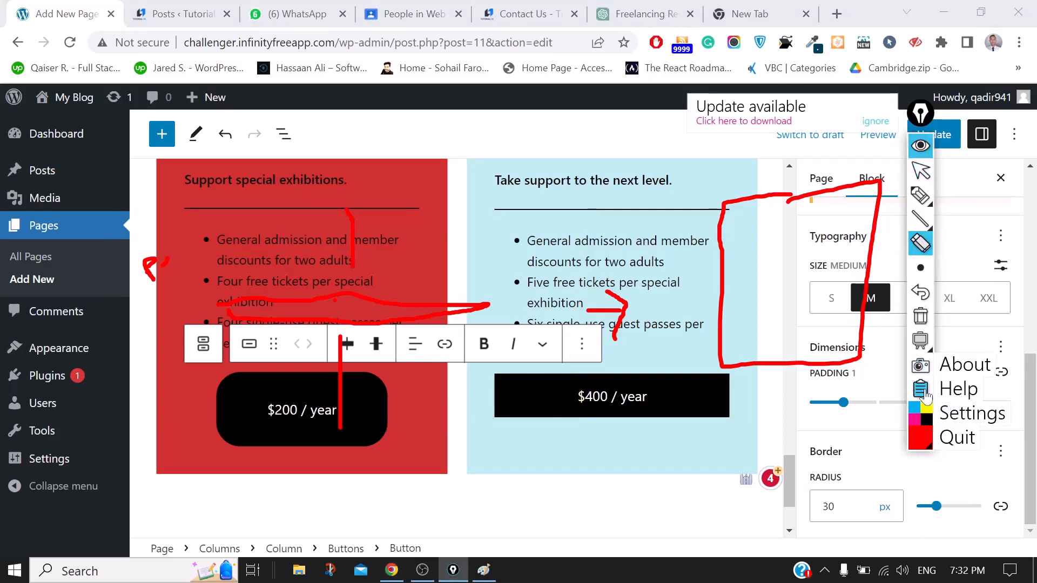
pyautogui.click(955, 438)
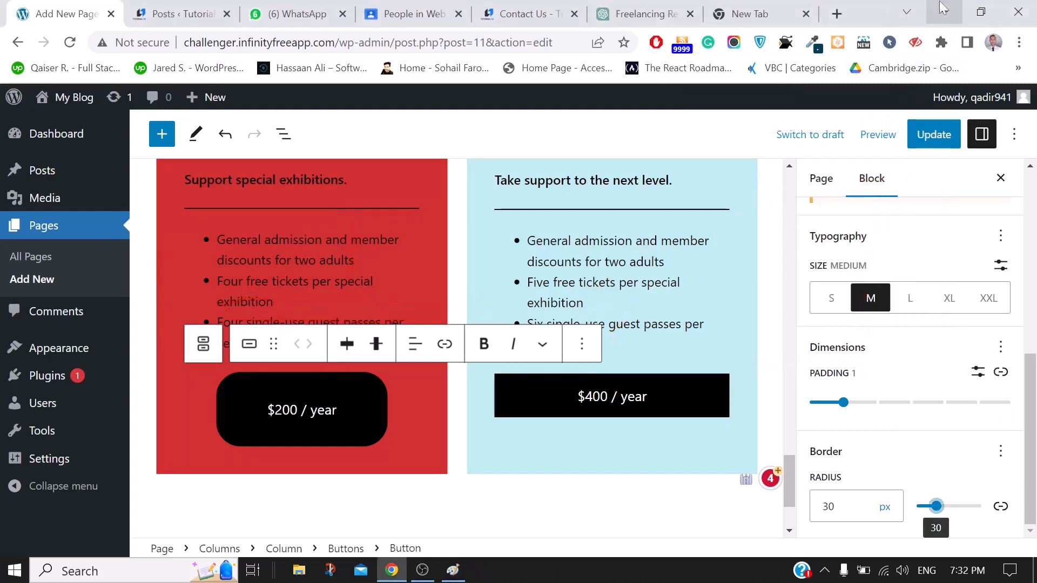
pyautogui.click(942, 6)
# Accept Grammarly's 'content' fix so the paragraph reads 'this is a demo content'
pyautogui.click(942, 7)
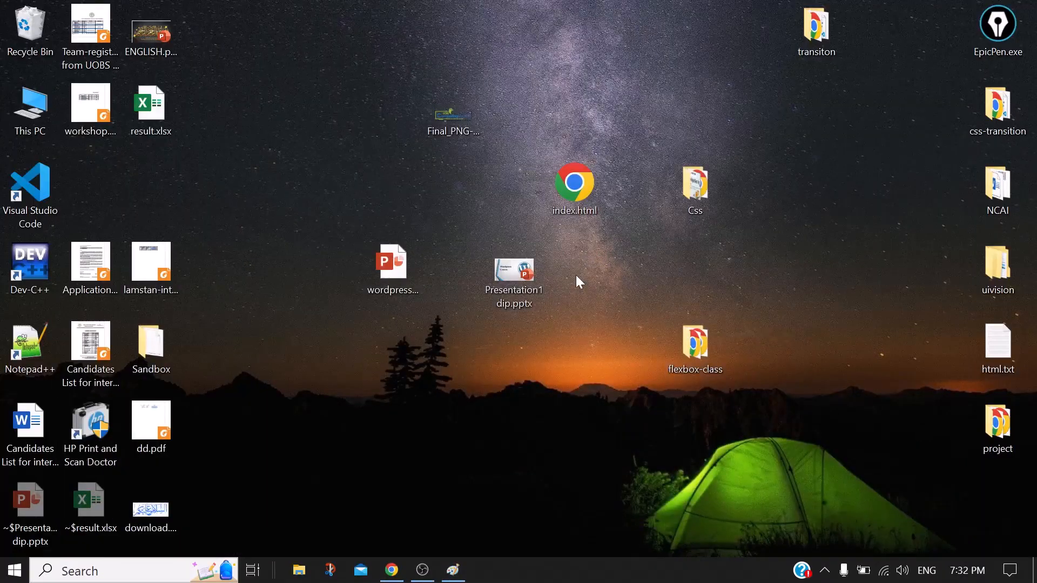
pyautogui.click(393, 572)
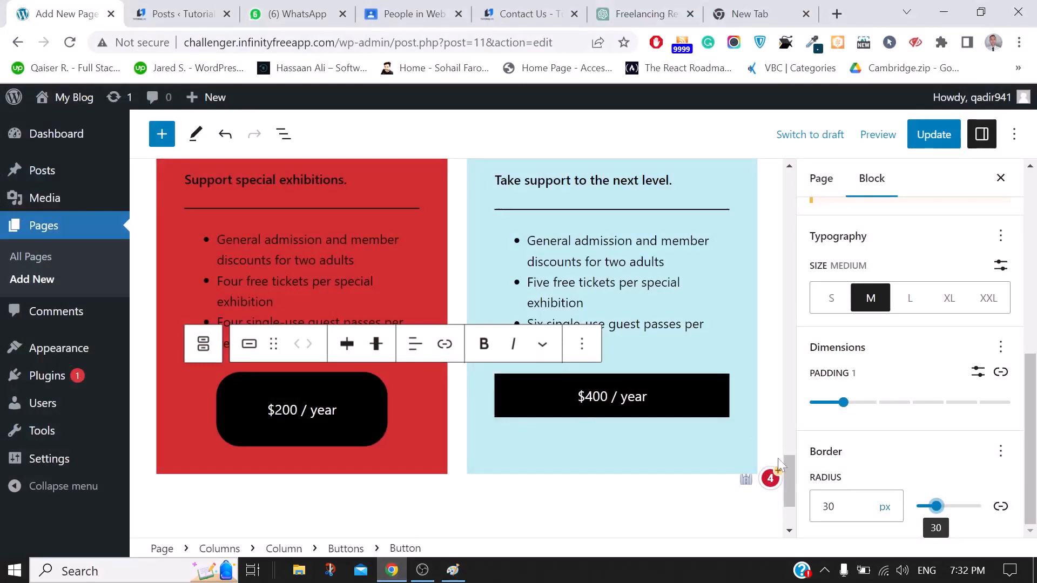
pyautogui.moveTo(794, 482); pyautogui.dragTo(835, 214)
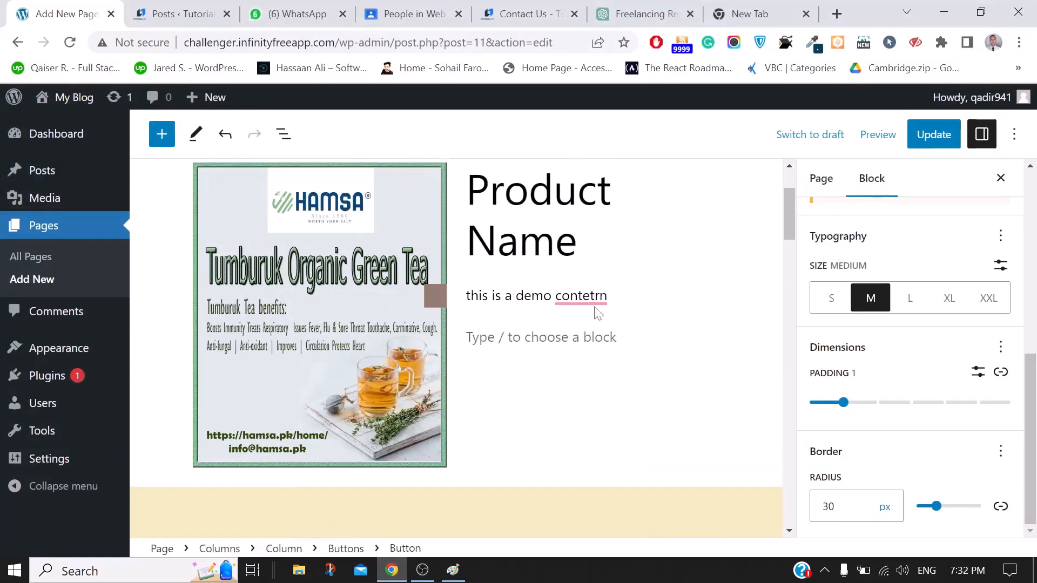
pyautogui.moveTo(580, 296)
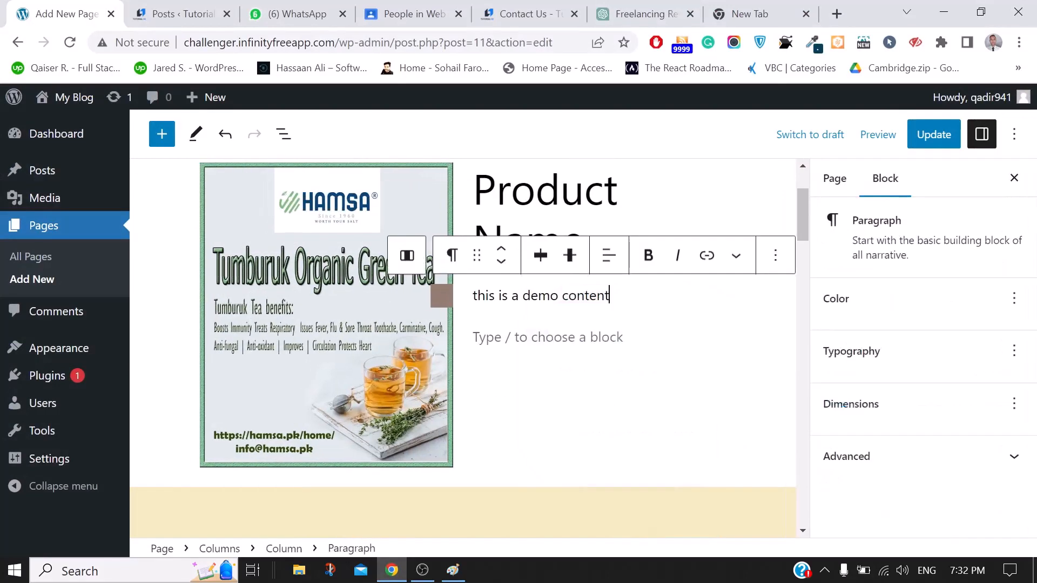
pyautogui.click(588, 343)
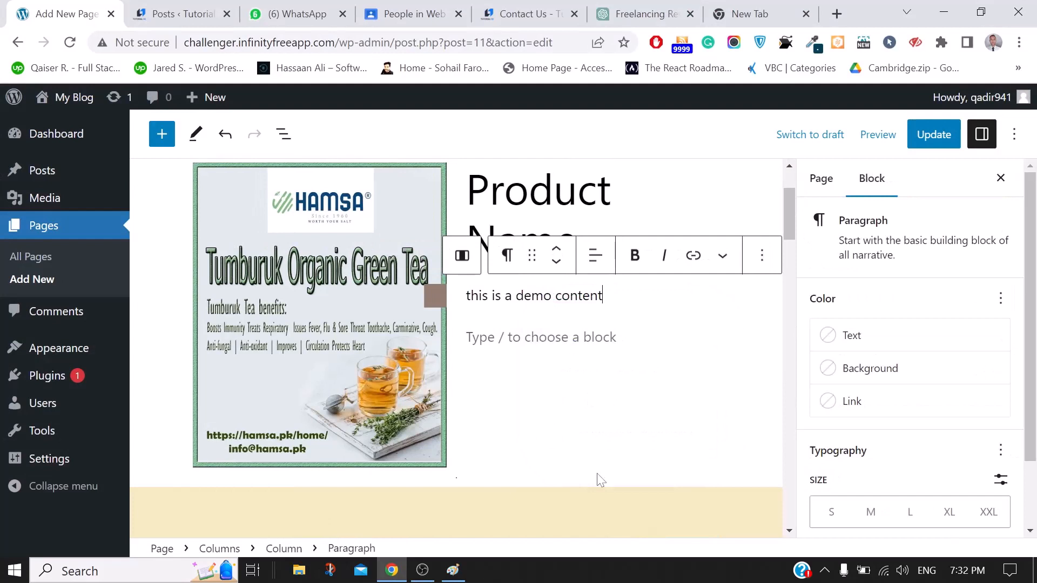
# Update the About Us page, view it live, and go back to the editor
pyautogui.moveTo(600, 479)
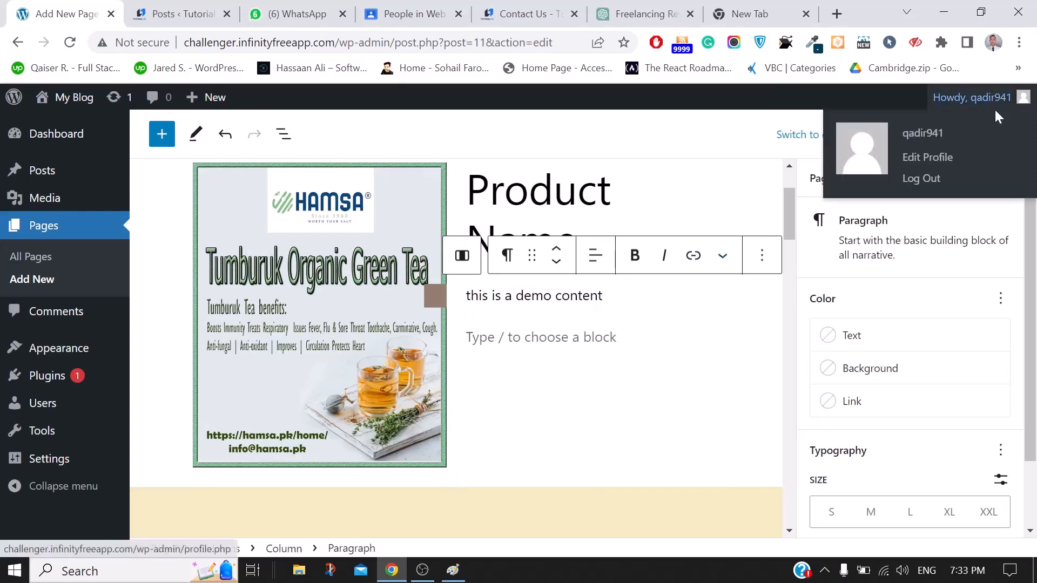
pyautogui.click(923, 137)
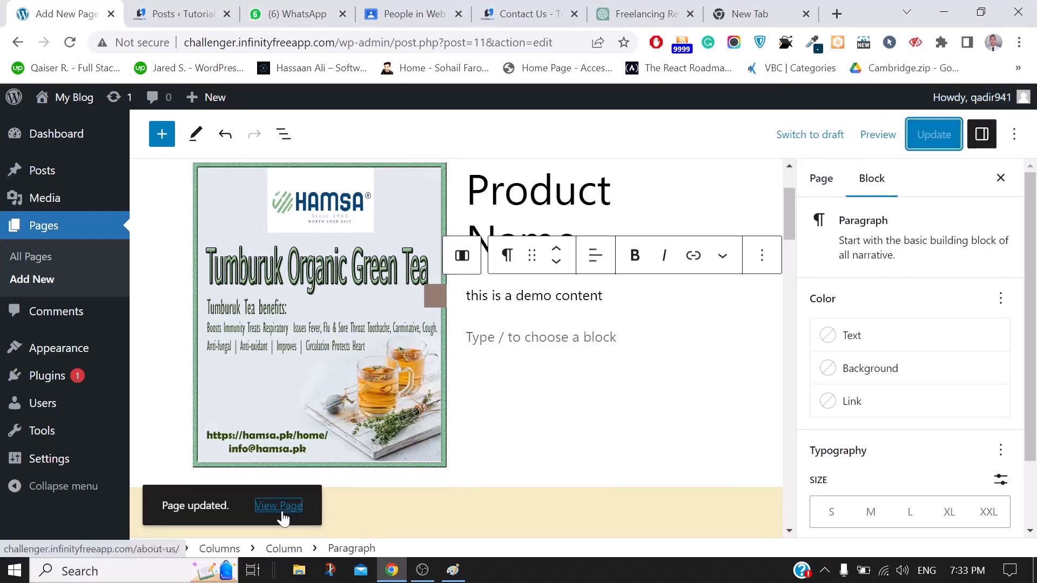
pyautogui.click(273, 511)
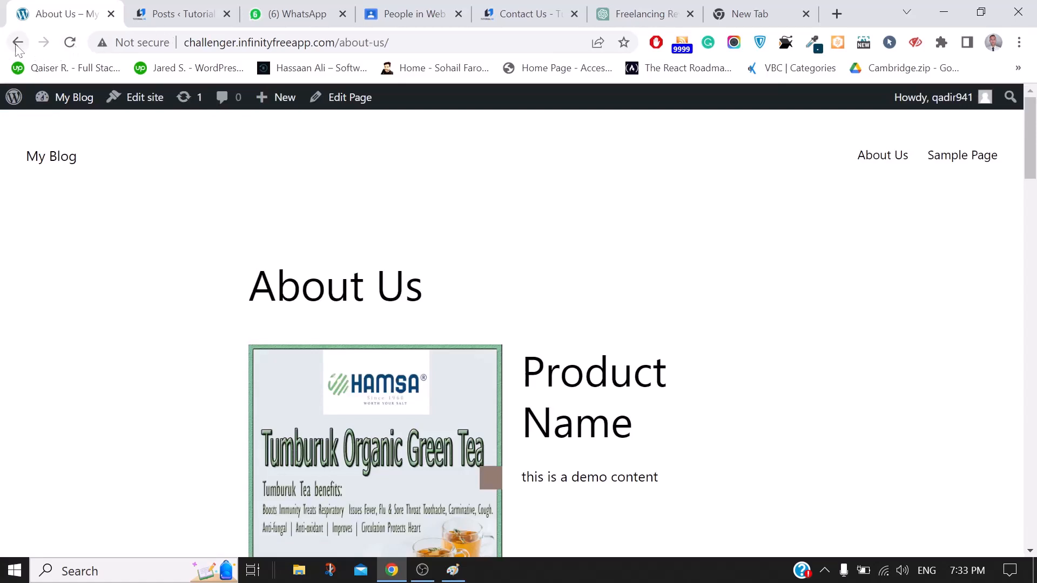
pyautogui.click(17, 45)
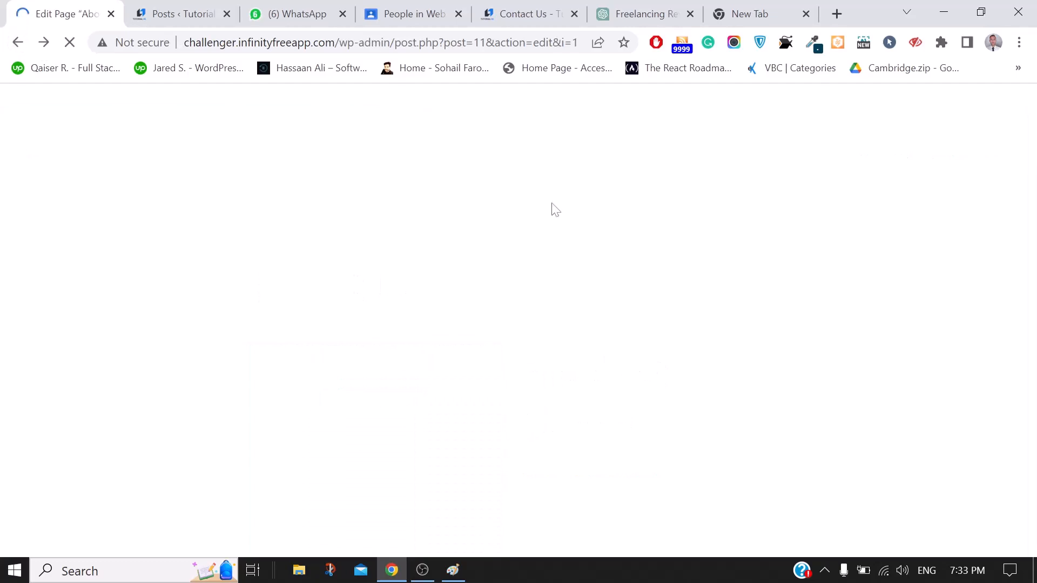
# Set the About Us page's visibility to Password protected with a password and update it
pyautogui.click(920, 257)
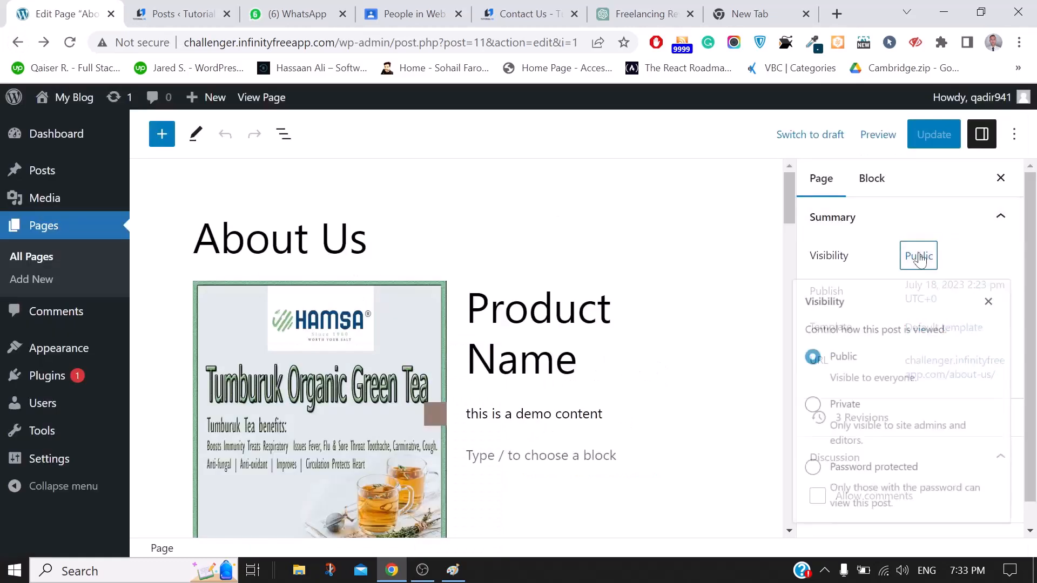
pyautogui.click(805, 478)
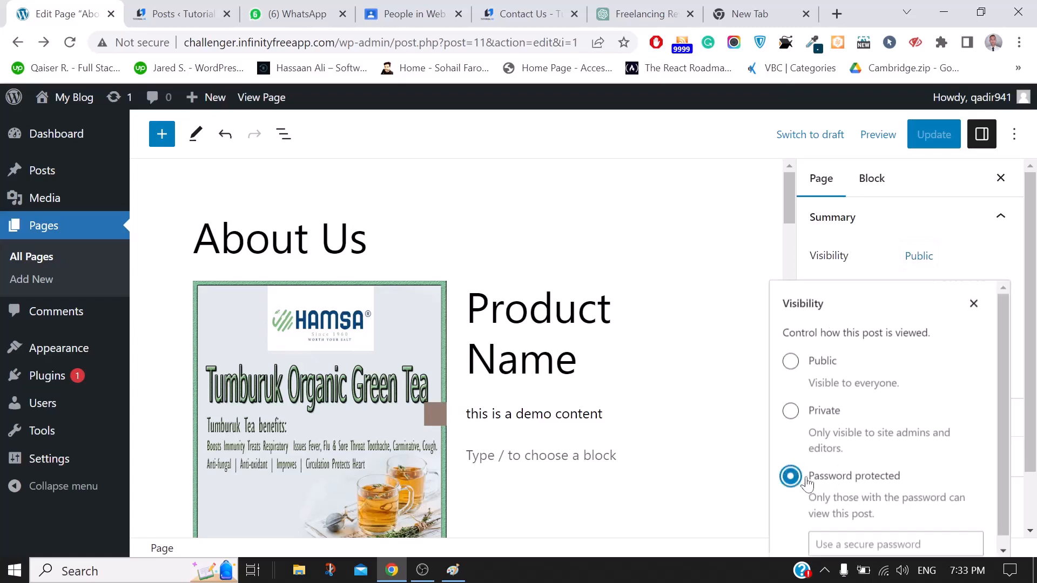
pyautogui.press('Tab')
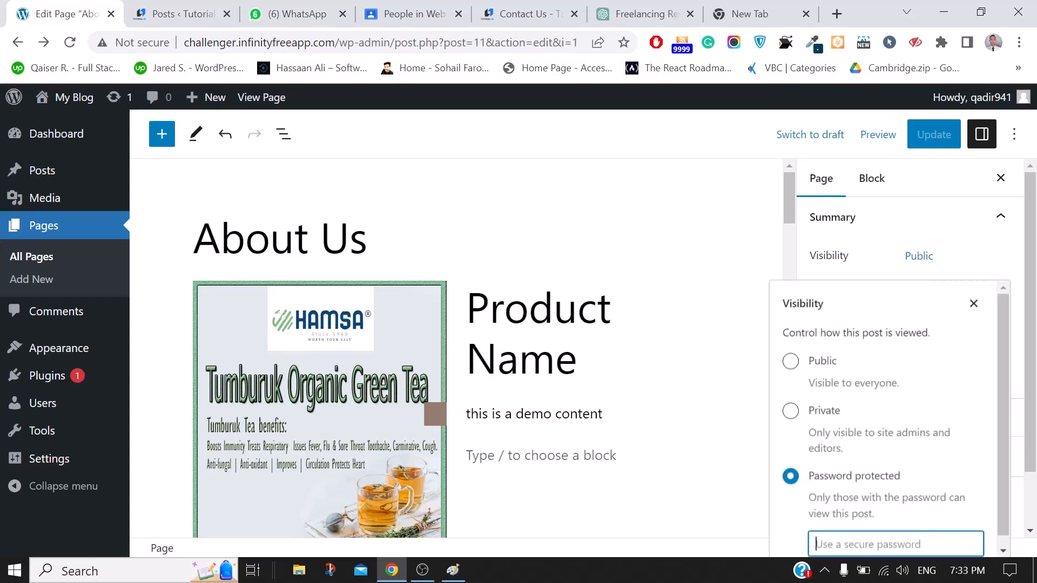
pyautogui.write('123')
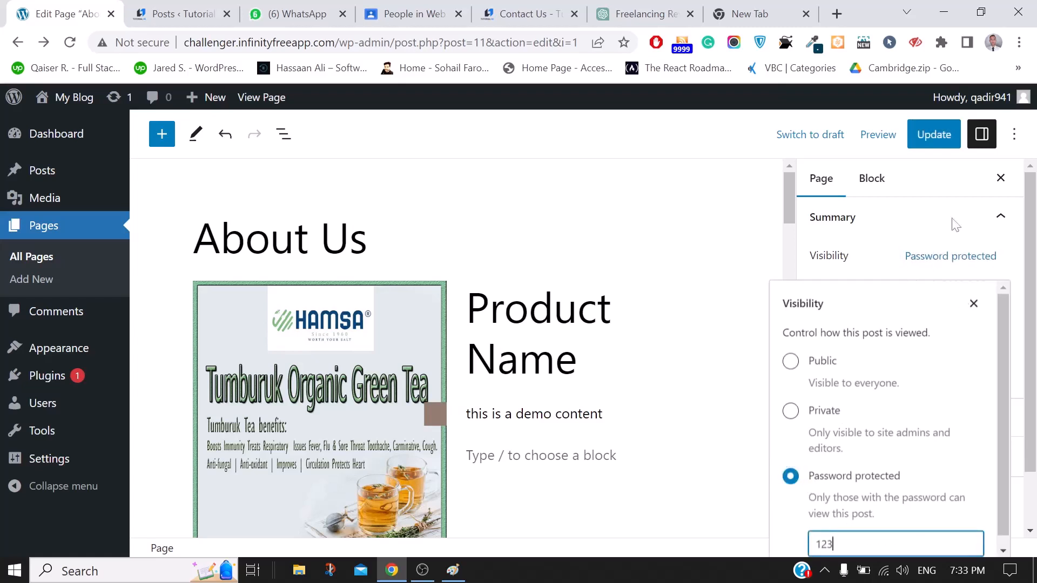
pyautogui.click(933, 139)
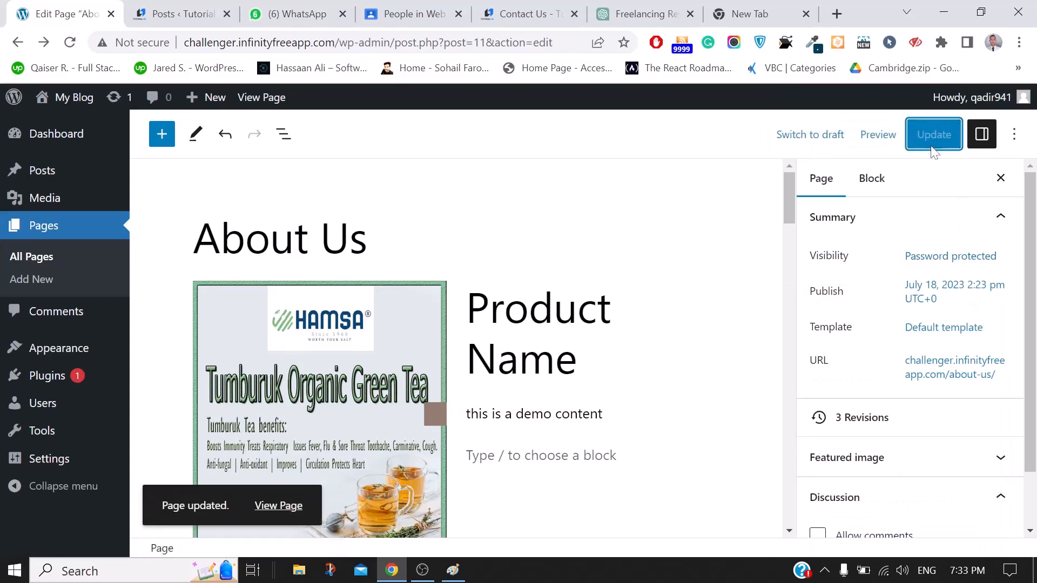
# Open the live About Us page in a new tab to see its password prompt
pyautogui.rightClick(278, 509)
pyautogui.click(340, 303)
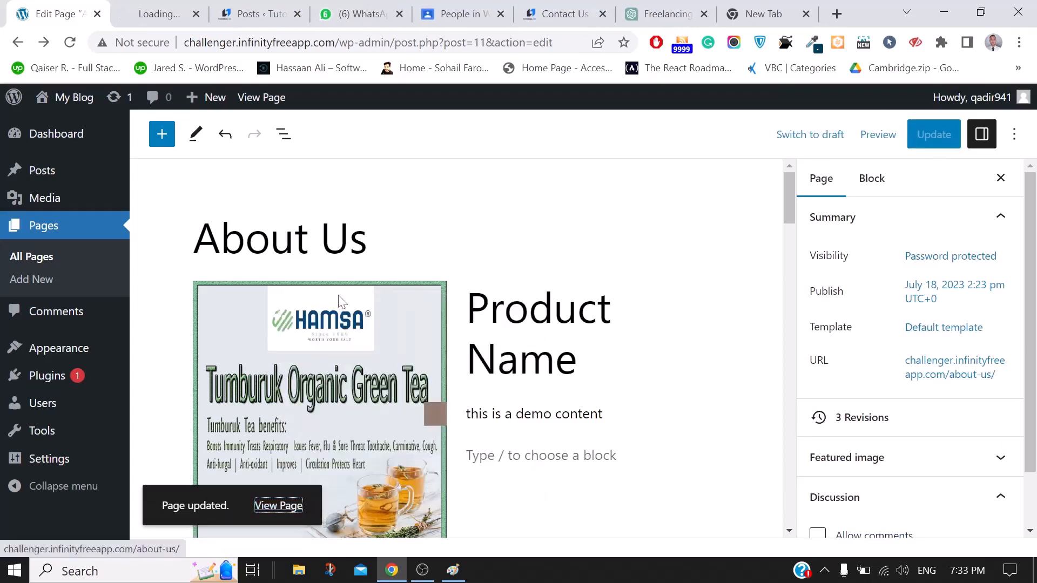
pyautogui.click(174, 6)
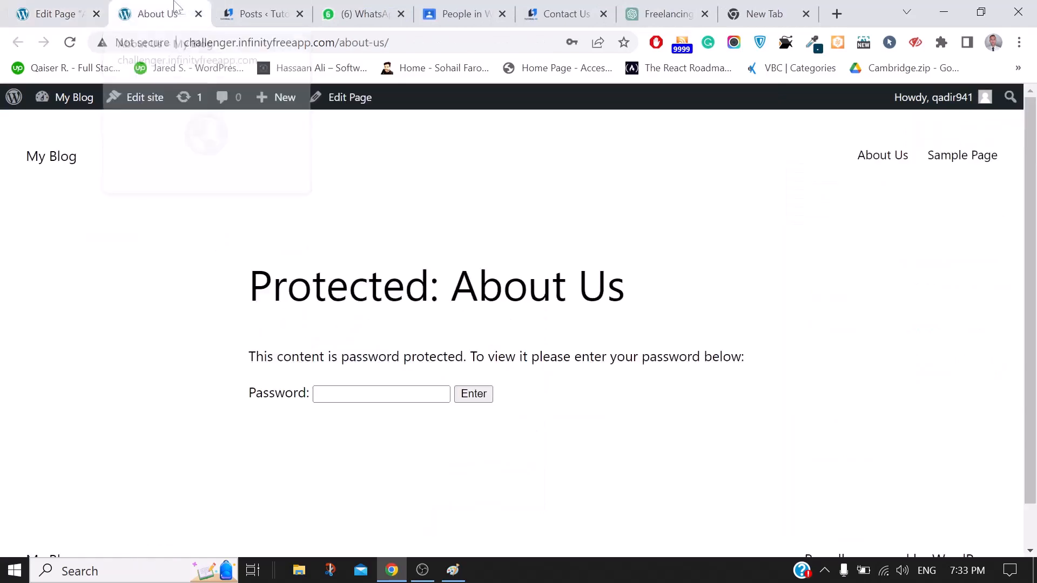
pyautogui.click(57, 11)
# Load the copied About Us page address in a new Incognito window
pyautogui.click(153, 5)
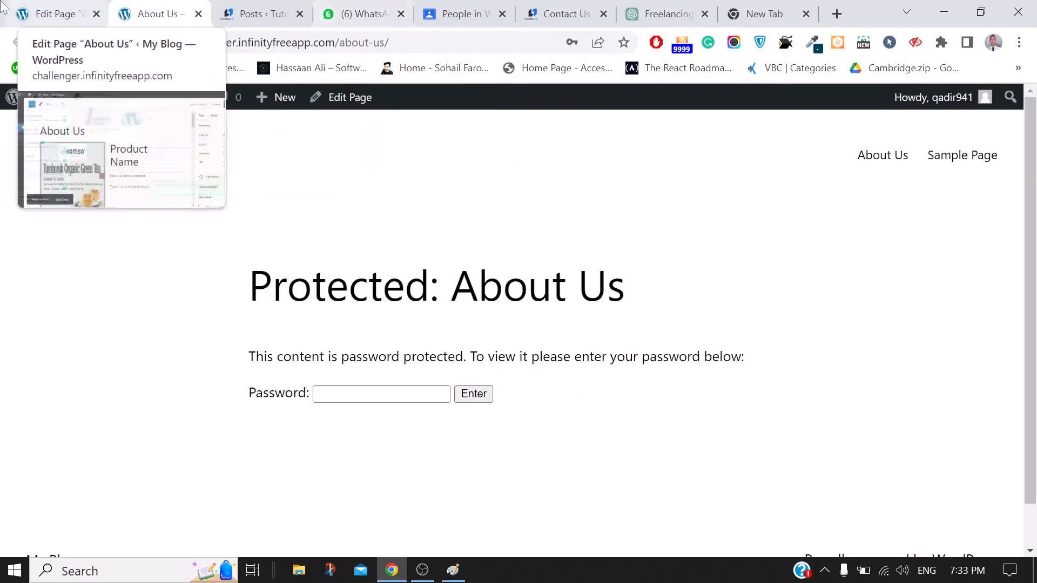
pyautogui.click(1019, 42)
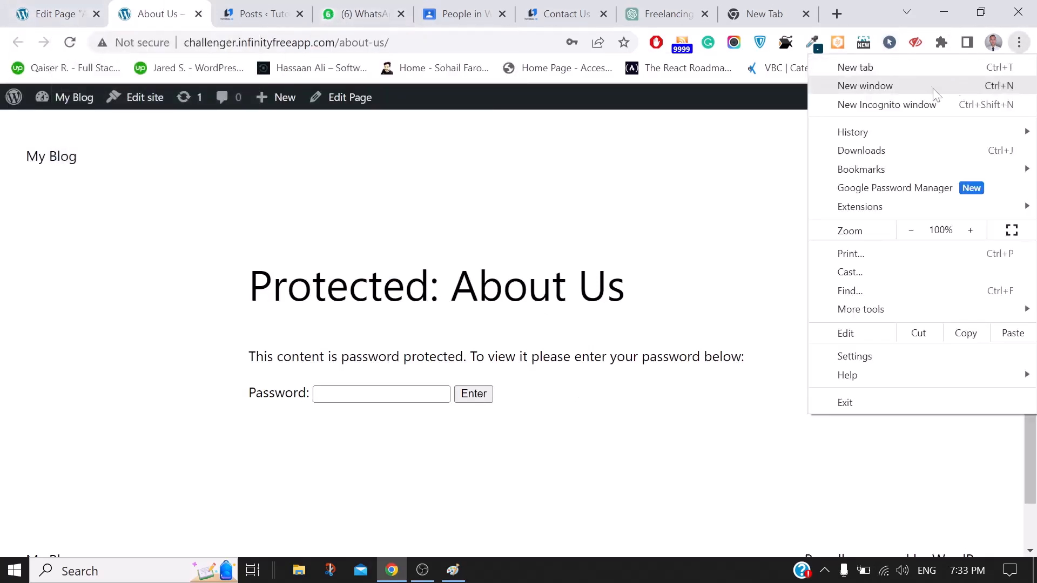
pyautogui.click(880, 104)
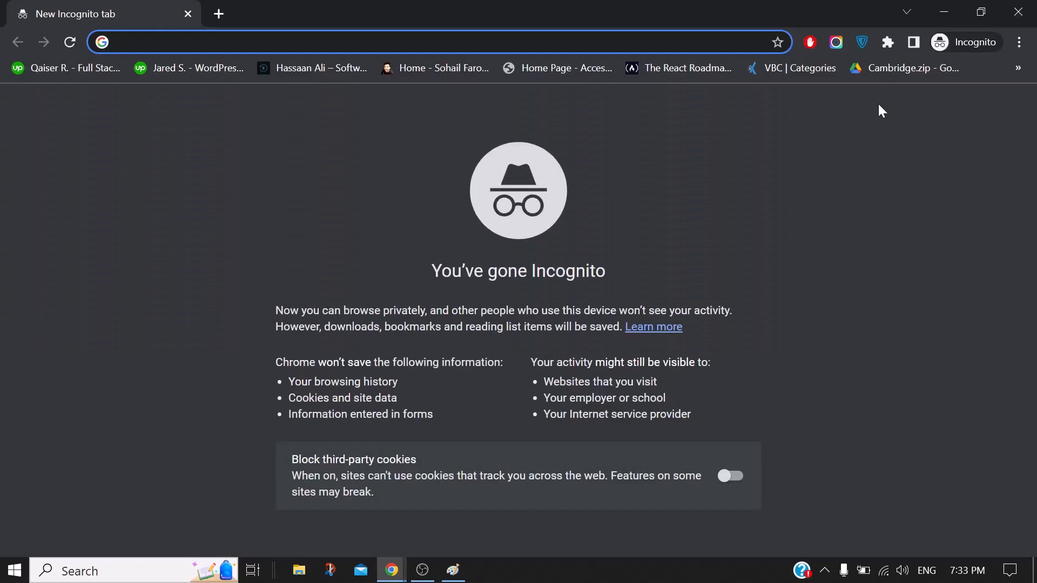
pyautogui.write('http://challenger.infinityfreeapp.com/about-us/')
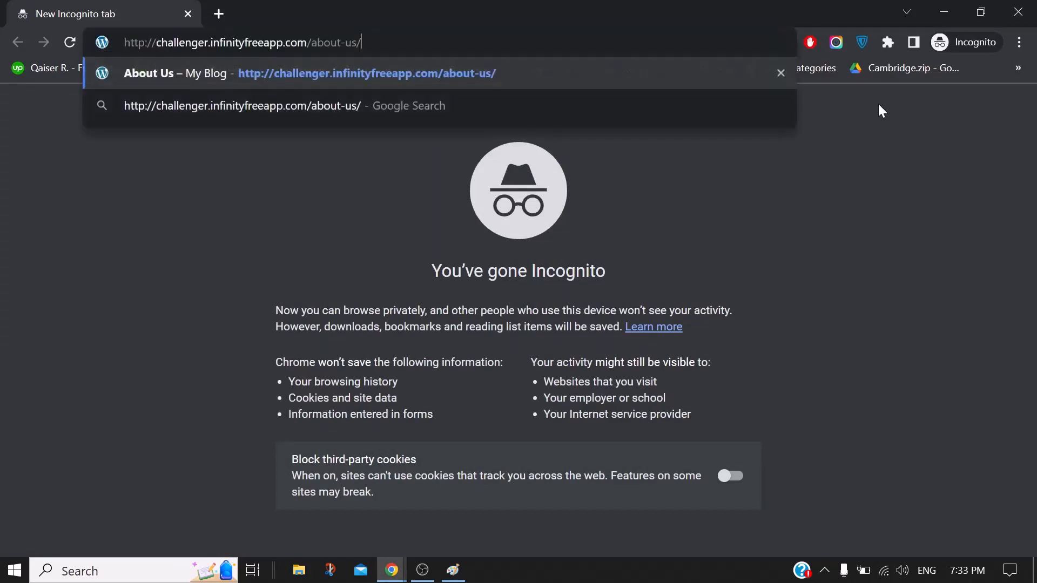
pyautogui.press('Return')
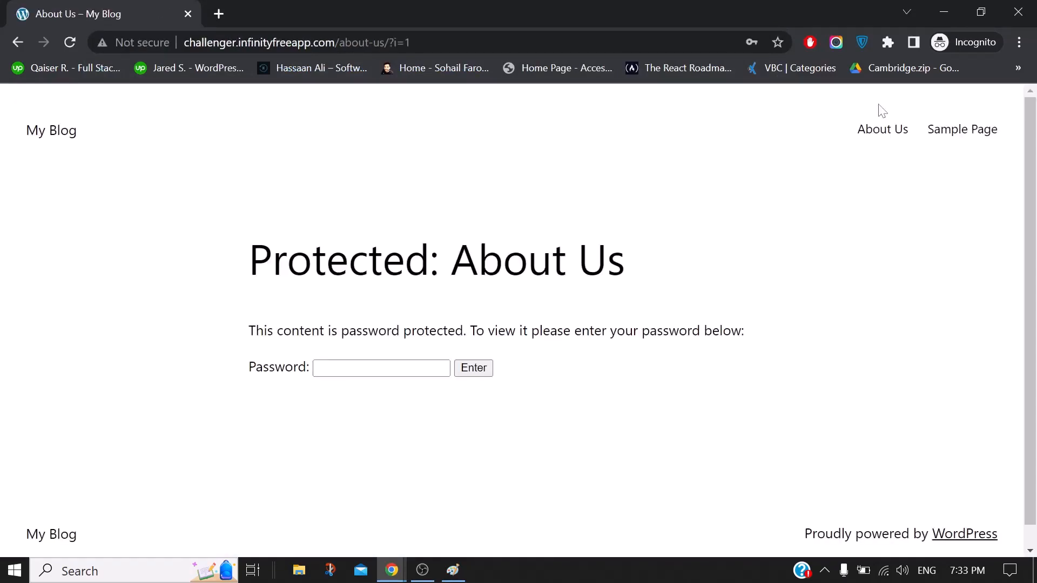
# Unlock the page with its password, then return to the main browser window
pyautogui.click(319, 368)
pyautogui.write('•')
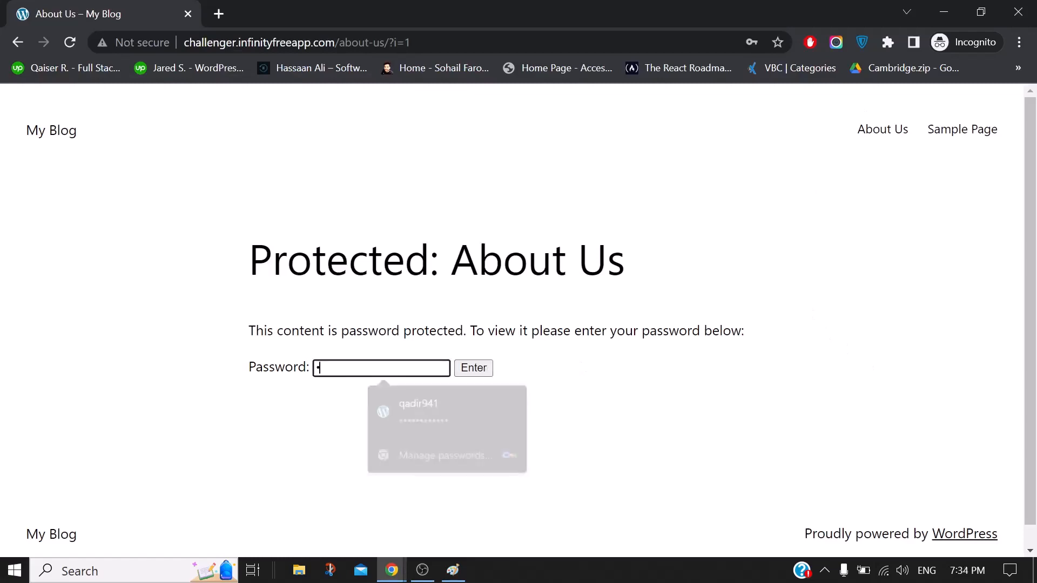
pyautogui.write('••')
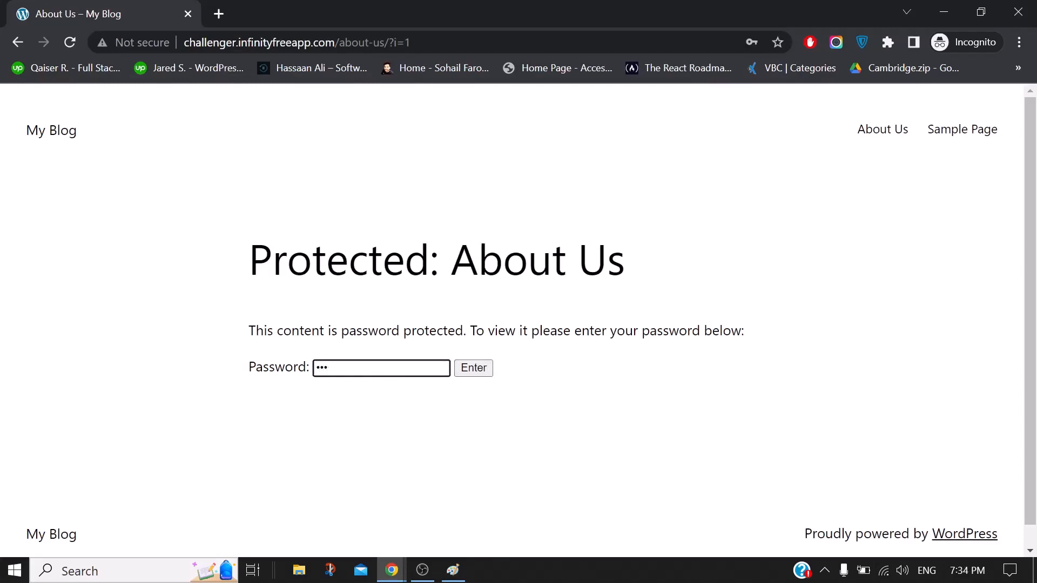
pyautogui.click(477, 373)
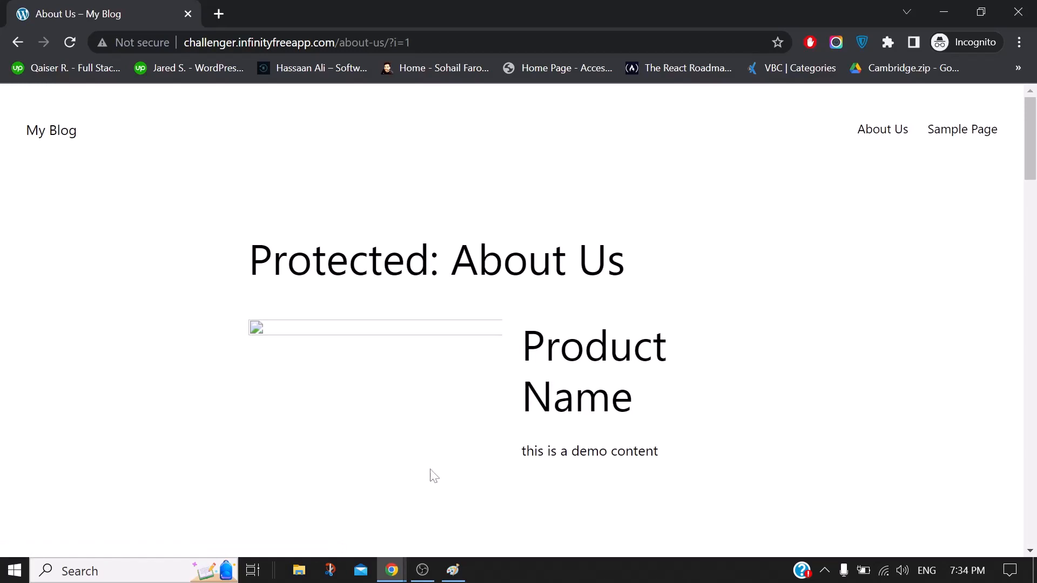
pyautogui.click(403, 569)
pyautogui.click(293, 506)
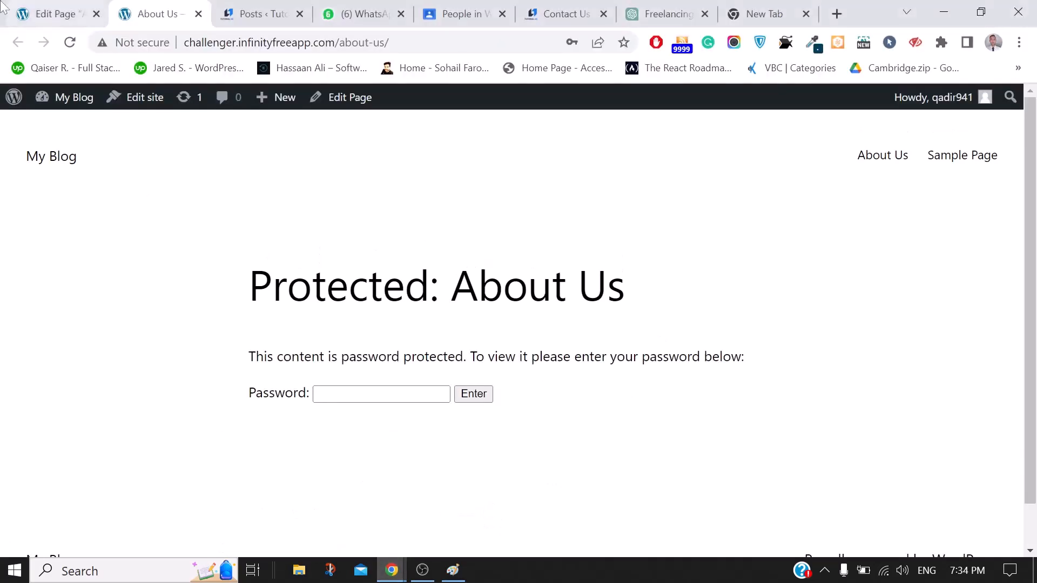
# Return to the About Us editor and look over the preview options
pyautogui.click(54, 14)
pyautogui.click(578, 308)
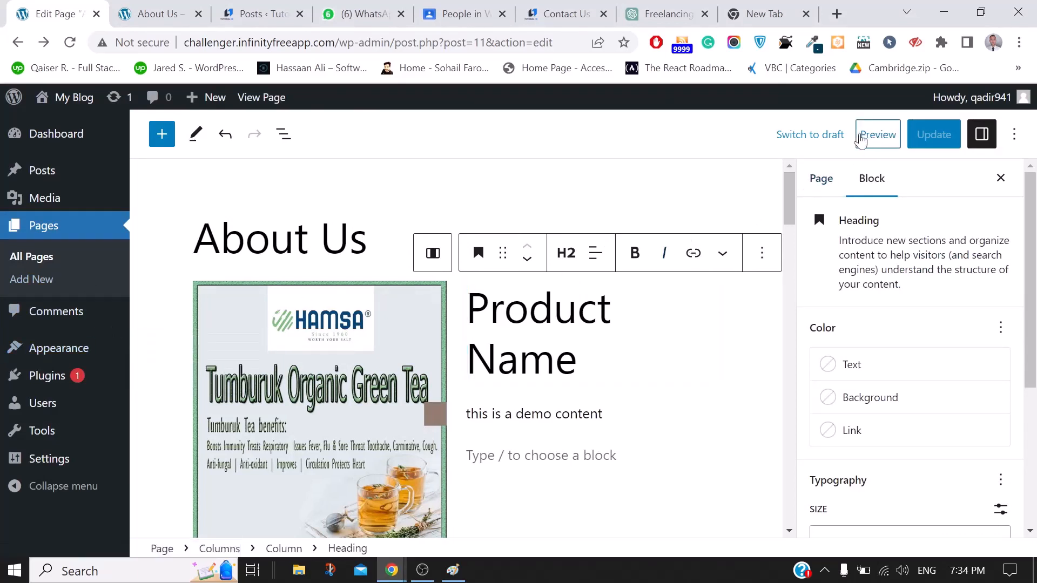
pyautogui.click(860, 140)
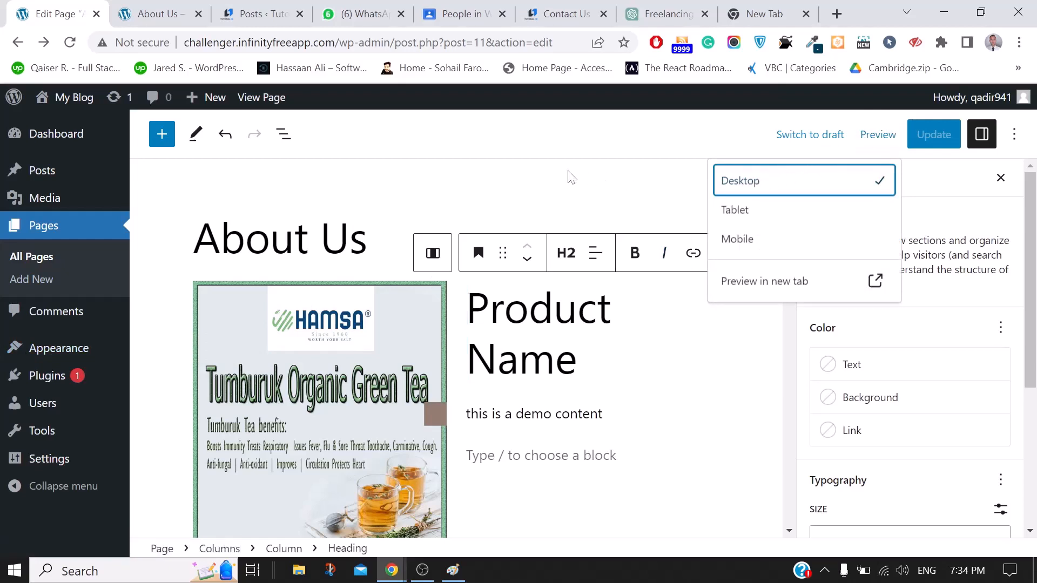
pyautogui.click(501, 170)
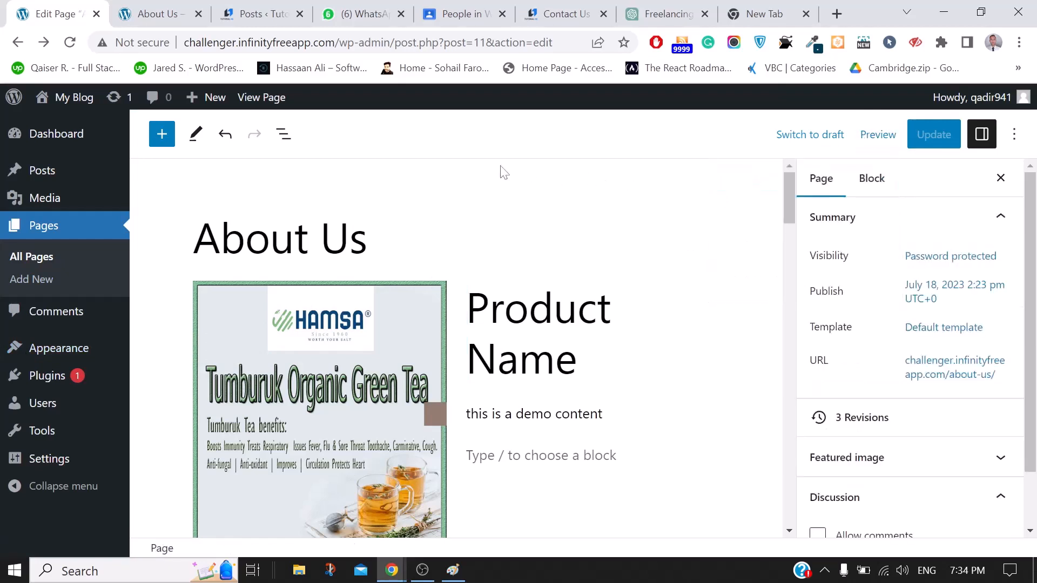
pyautogui.scroll(-4, 542, 400)
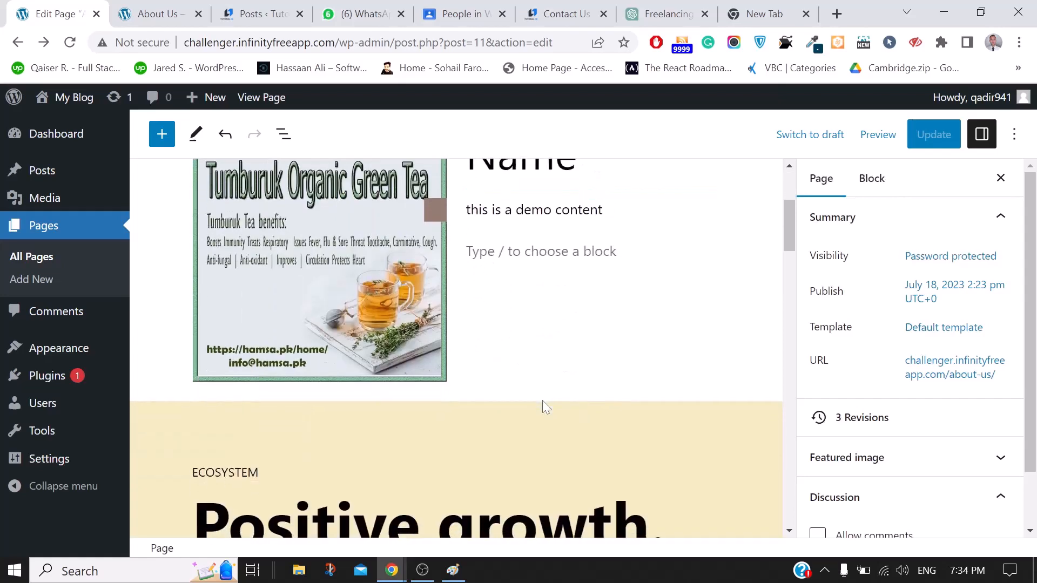
pyautogui.scroll(4, 542, 400)
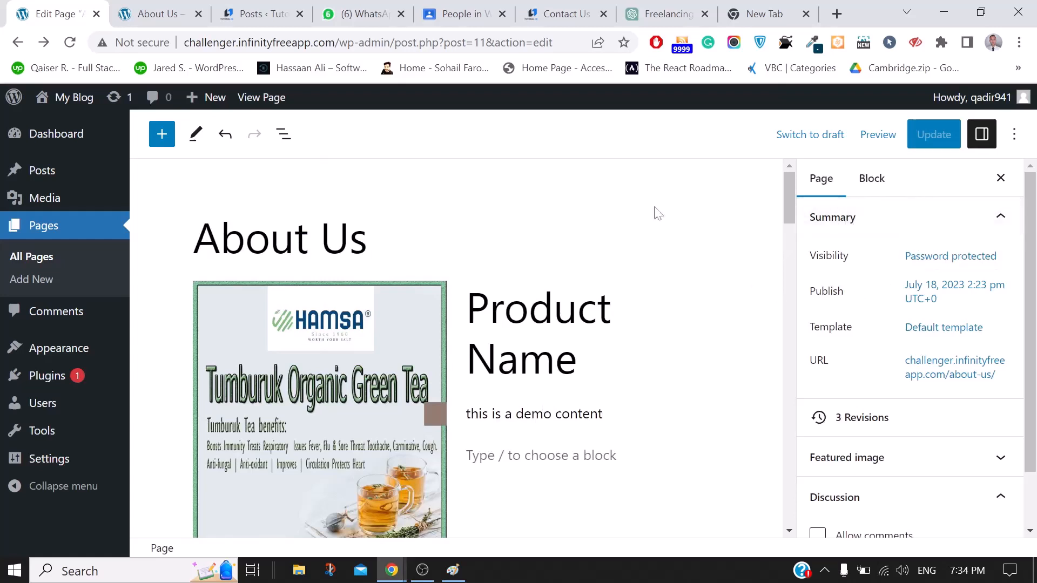
# Insert 'sdfs' into the word demo in the paragraph and update the page
pyautogui.click(541, 456)
pyautogui.click(543, 415)
pyautogui.write('sdfs')
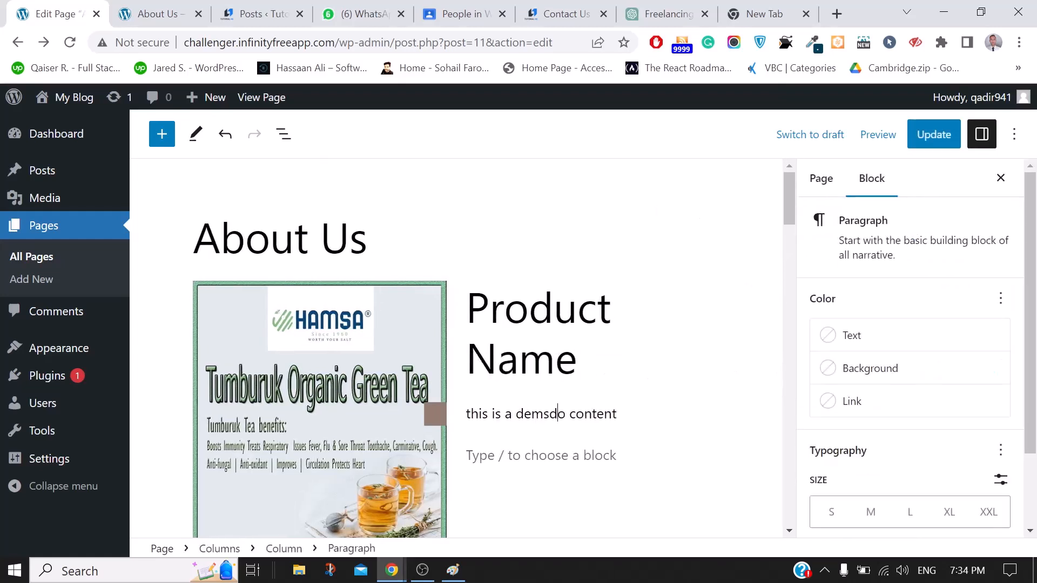
pyautogui.click(927, 138)
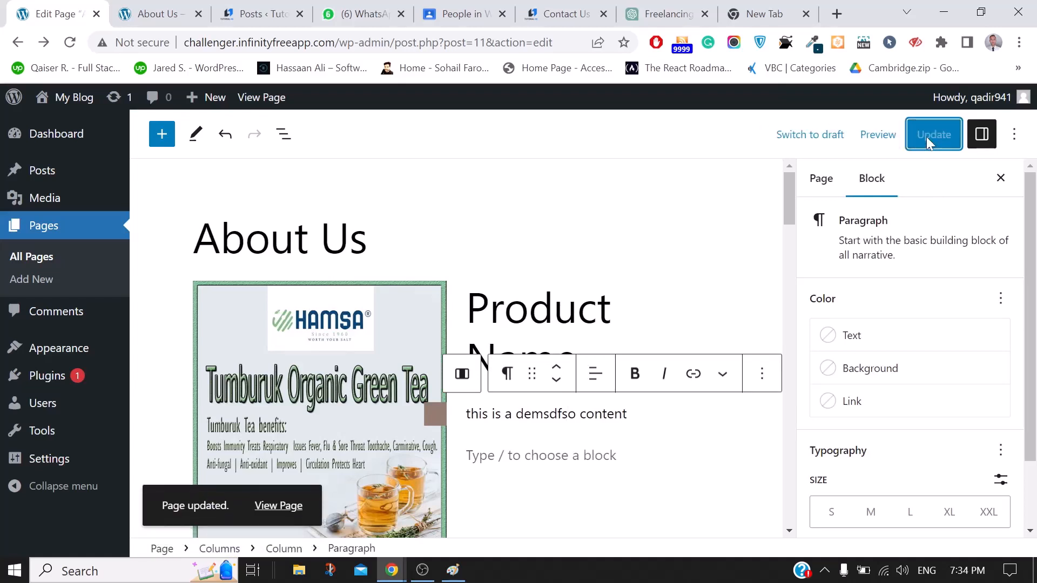
# Check the page's overall settings, then go to Pages > All Pages
pyautogui.click(278, 506)
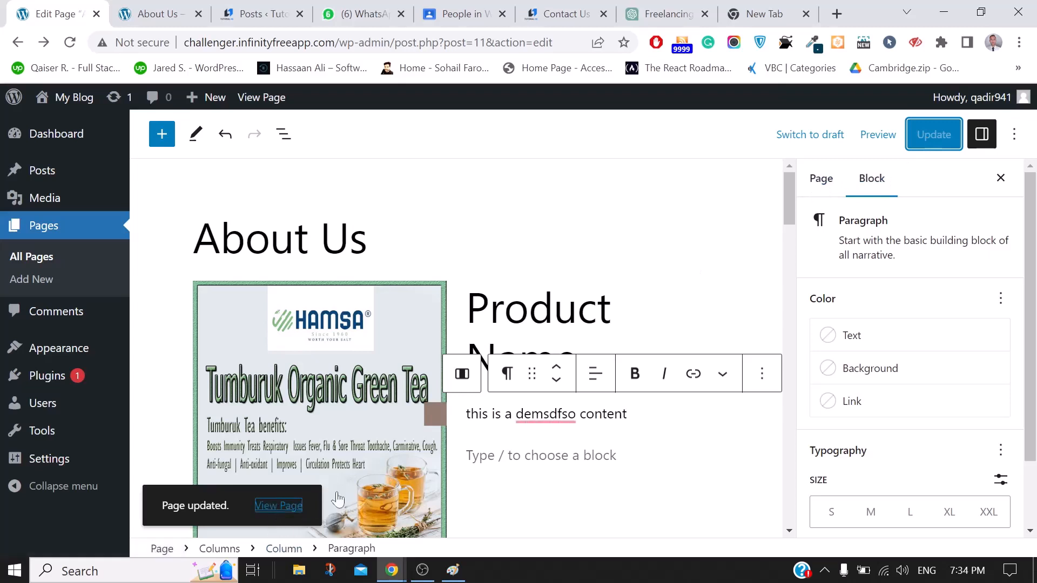
pyautogui.click(836, 186)
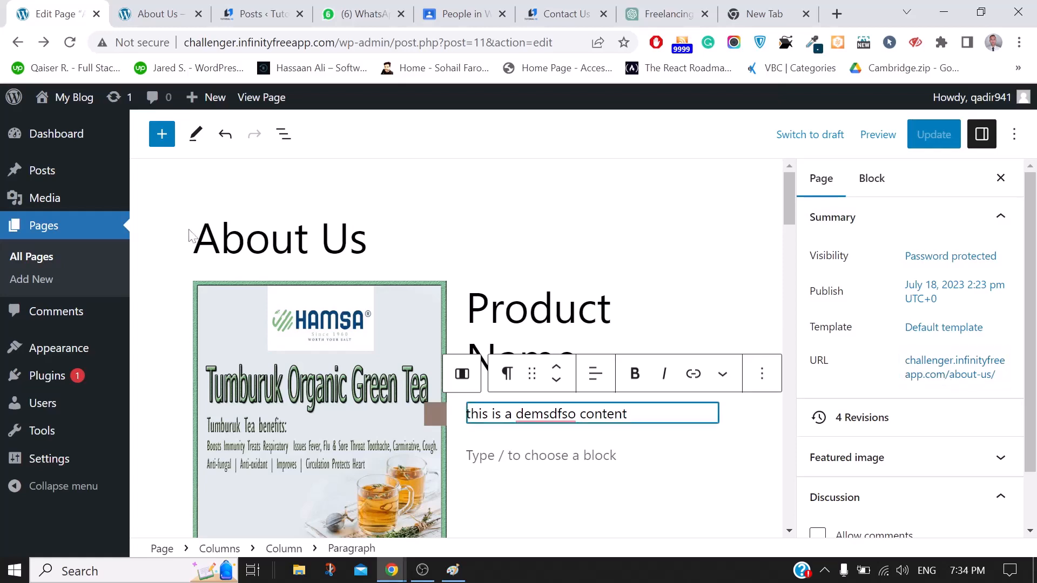
pyautogui.click(16, 269)
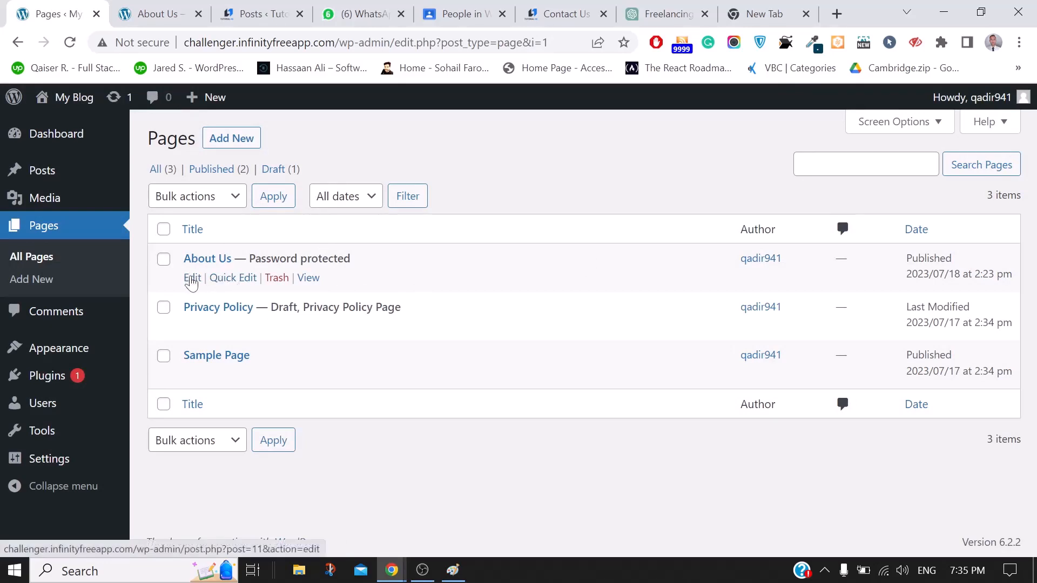
# Create a new page titled 'contact us' with the paragraph 'this is para'
pyautogui.click(192, 279)
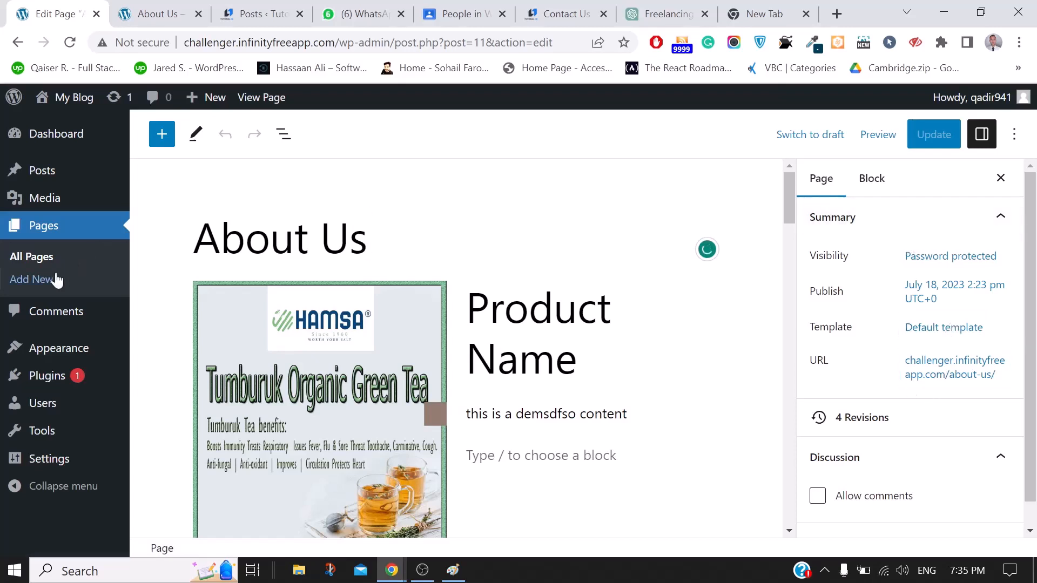
pyautogui.click(28, 286)
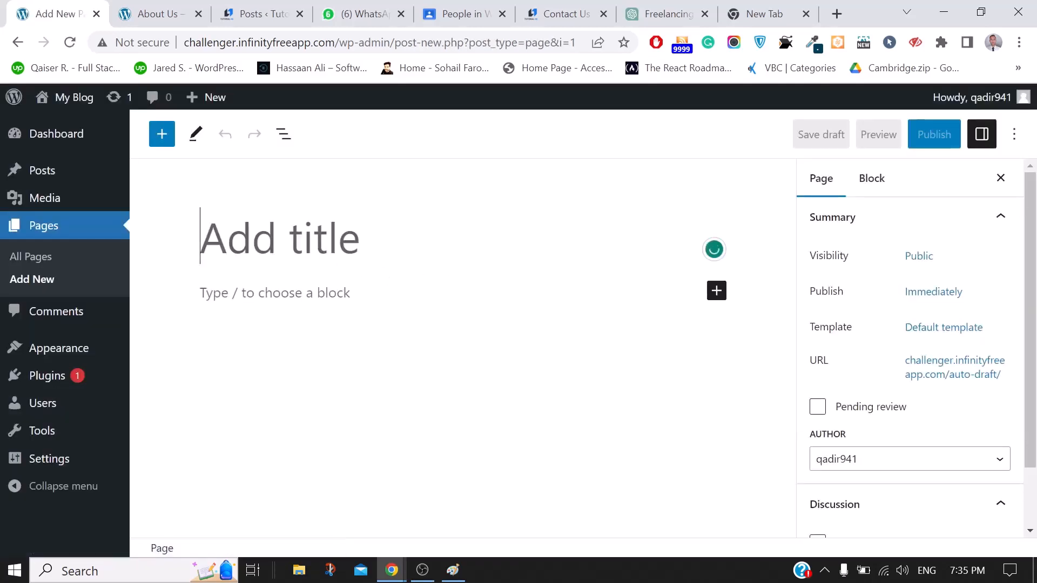
pyautogui.write('about')
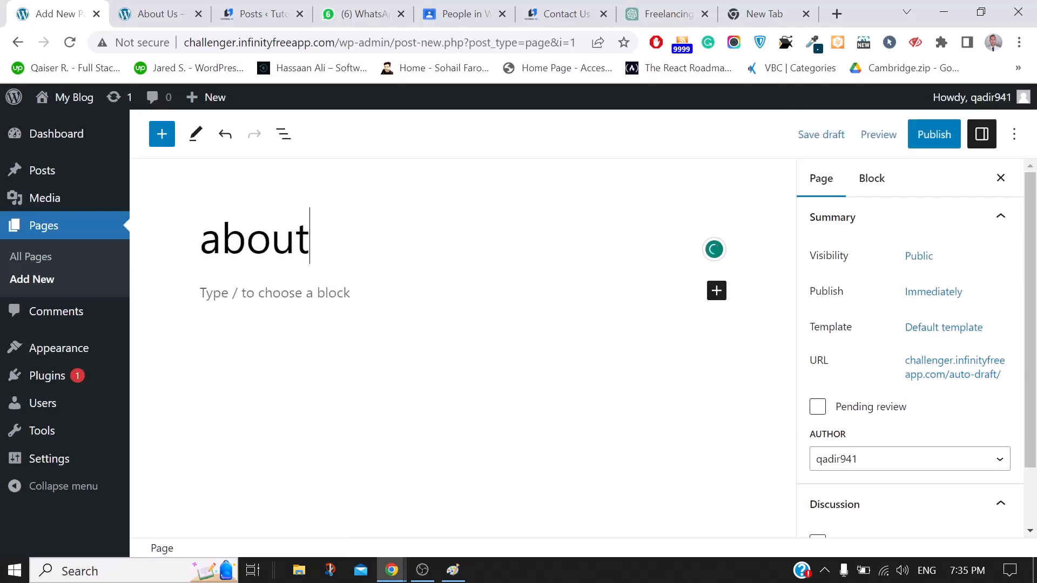
pyautogui.press('BackSpace')
pyautogui.press('BackSpace')
pyautogui.press('BackSpace')
pyautogui.press('BackSpace')
pyautogui.press('BackSpace')
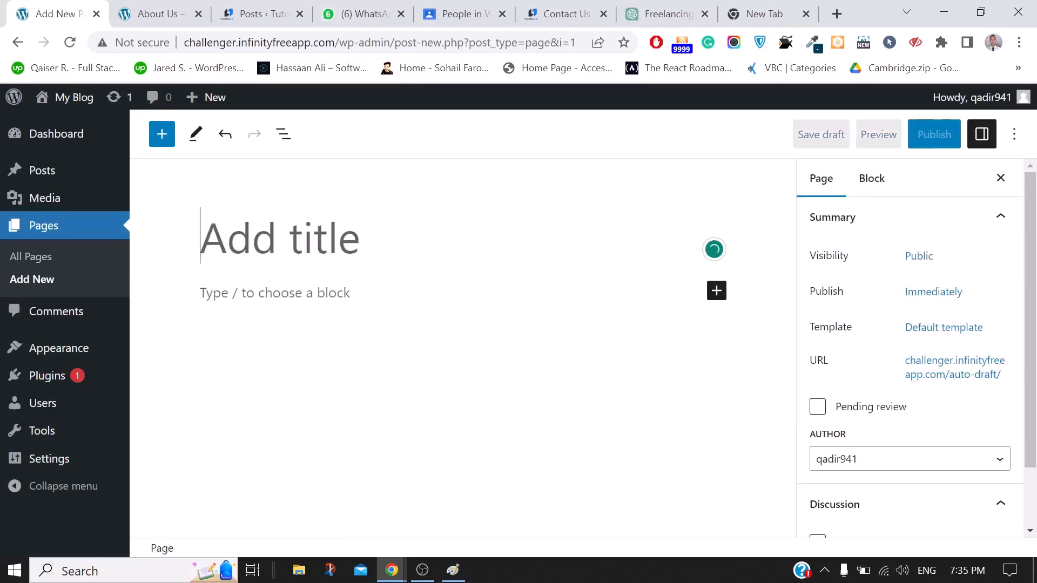
pyautogui.write('contact us')
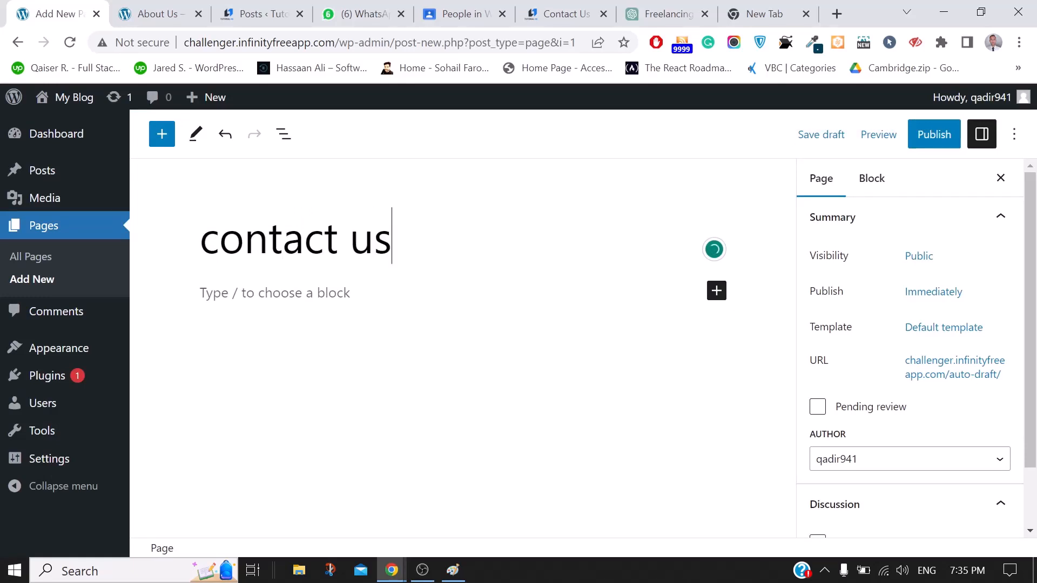
pyautogui.press('Return')
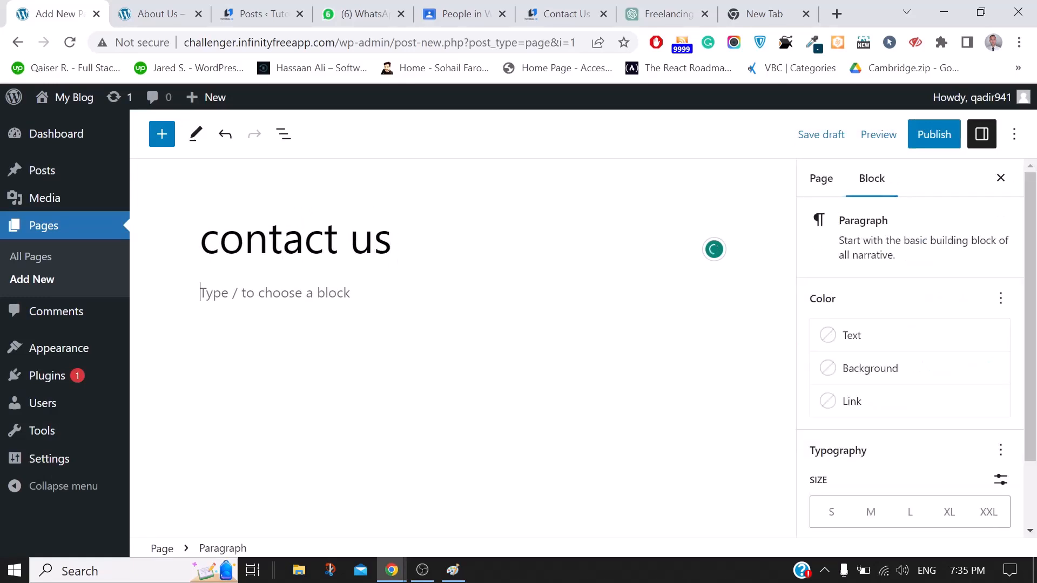
pyautogui.write('this is a')
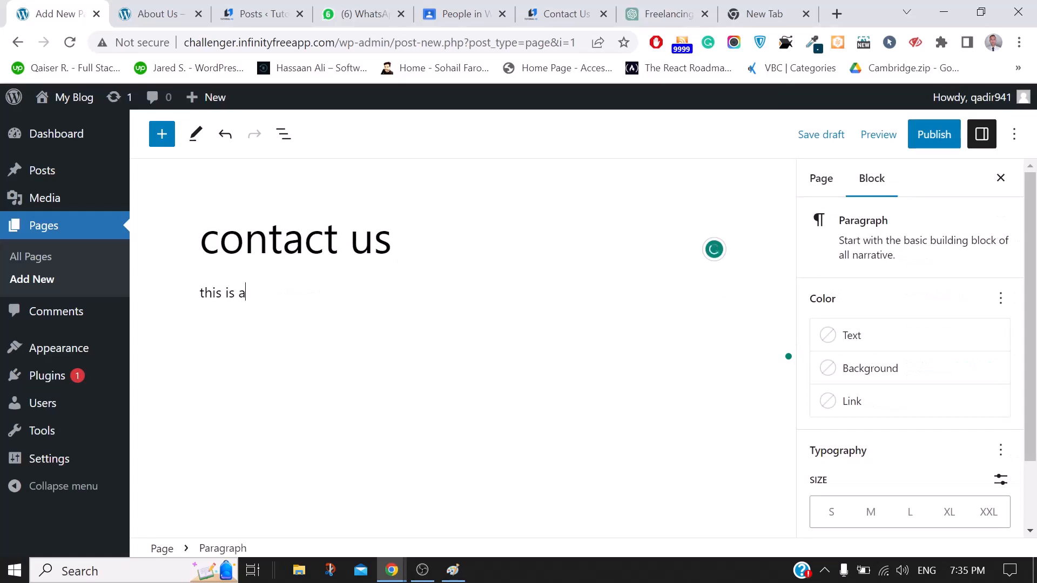
pyautogui.press('BackSpace')
pyautogui.write('para')
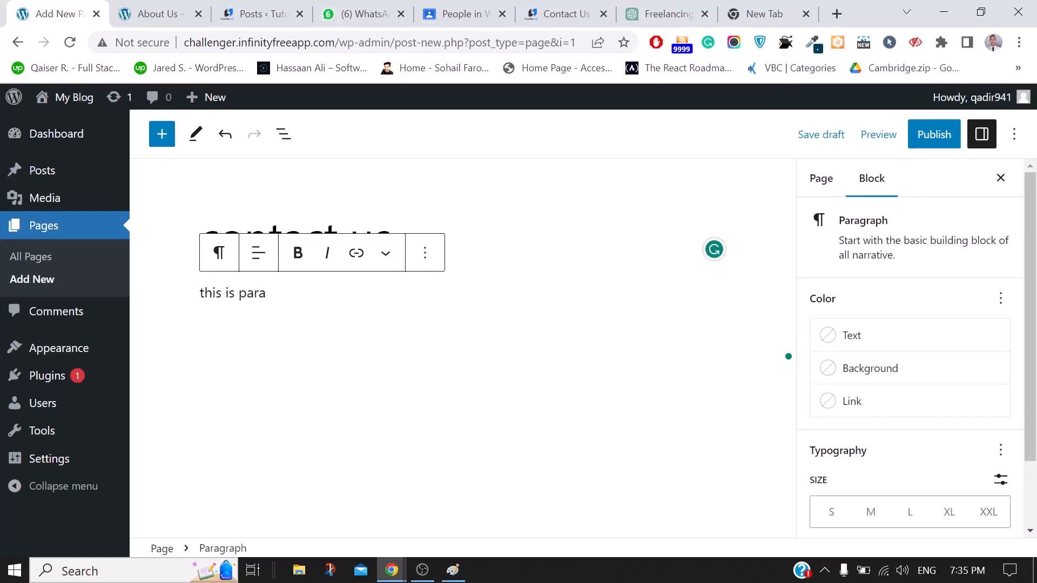
# Publish the contact us page, copy its address, and view it live
pyautogui.click(934, 140)
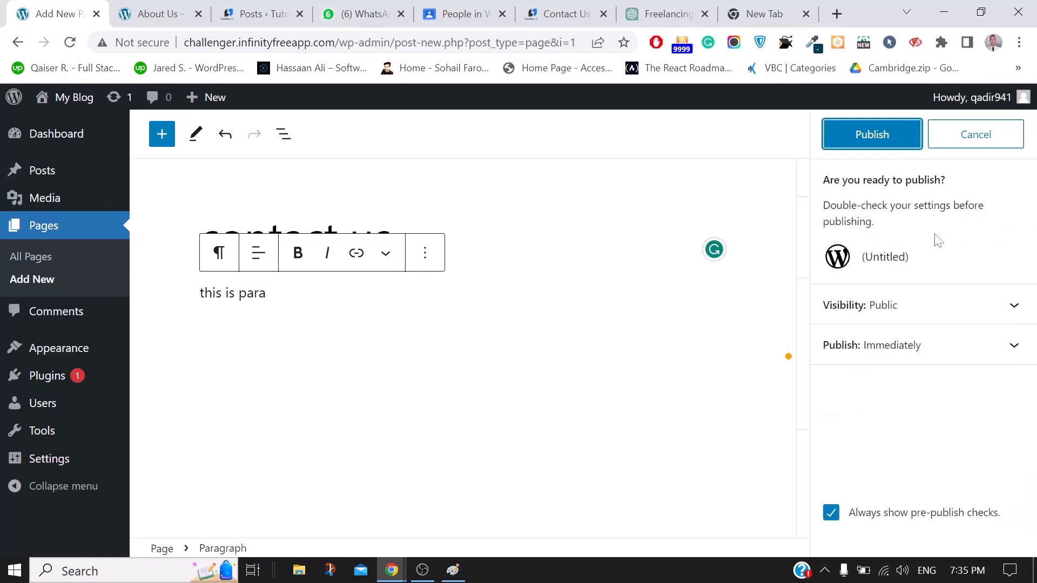
pyautogui.click(870, 134)
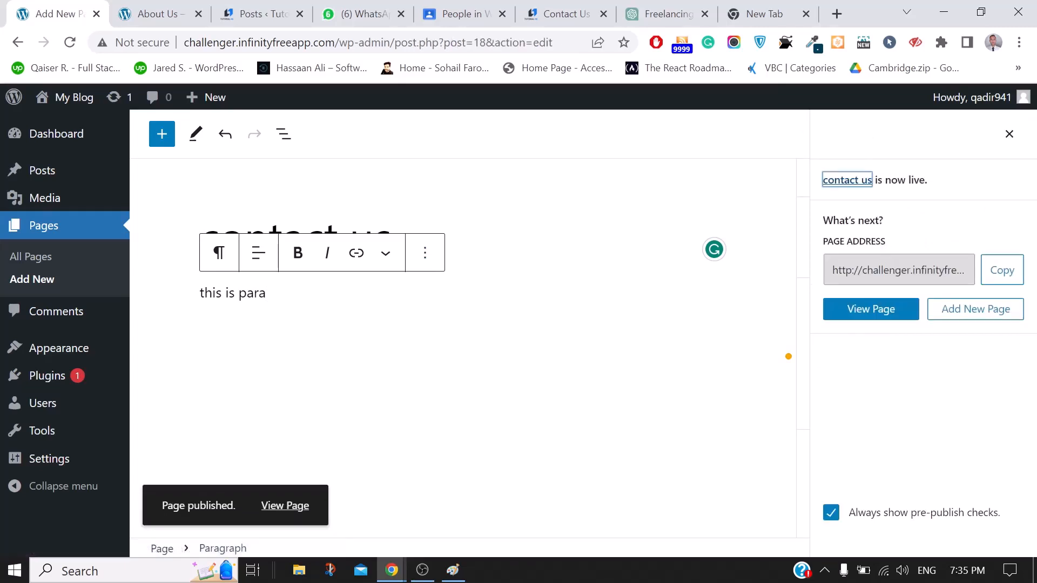
pyautogui.click(1003, 276)
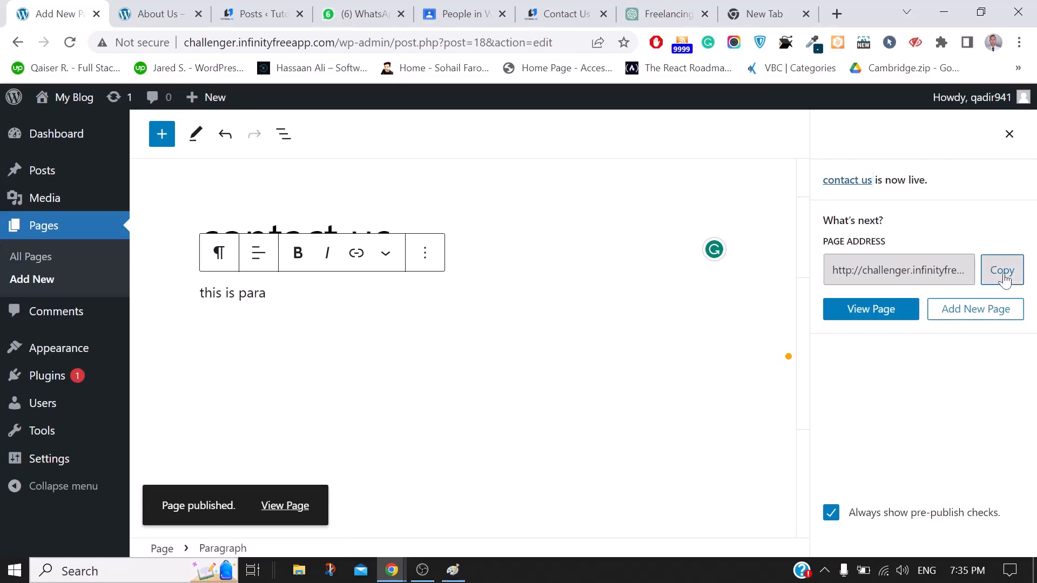
pyautogui.click(286, 508)
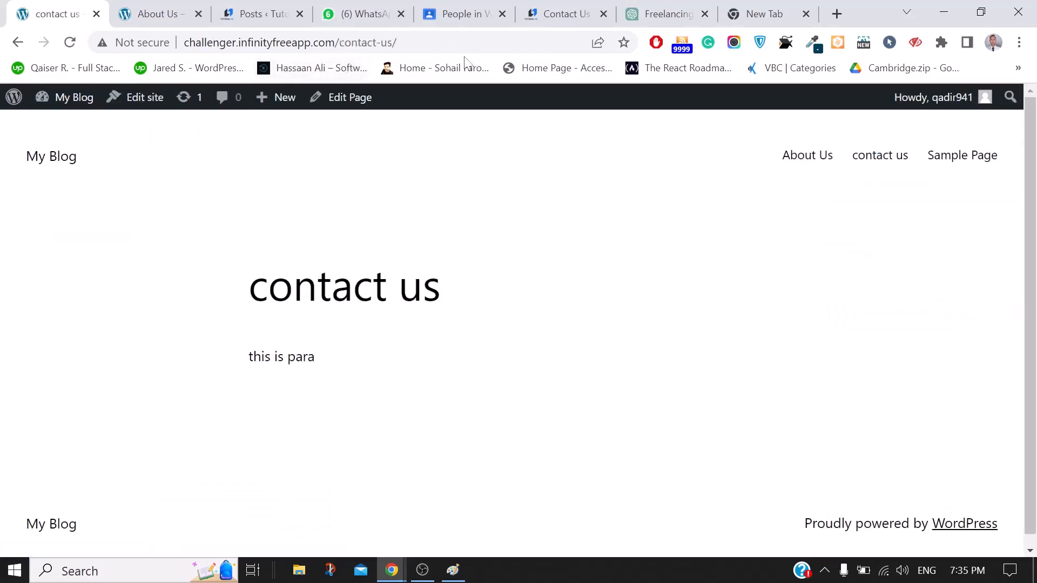
# Select the contact us page's full address in the address bar
pyautogui.click(838, 12)
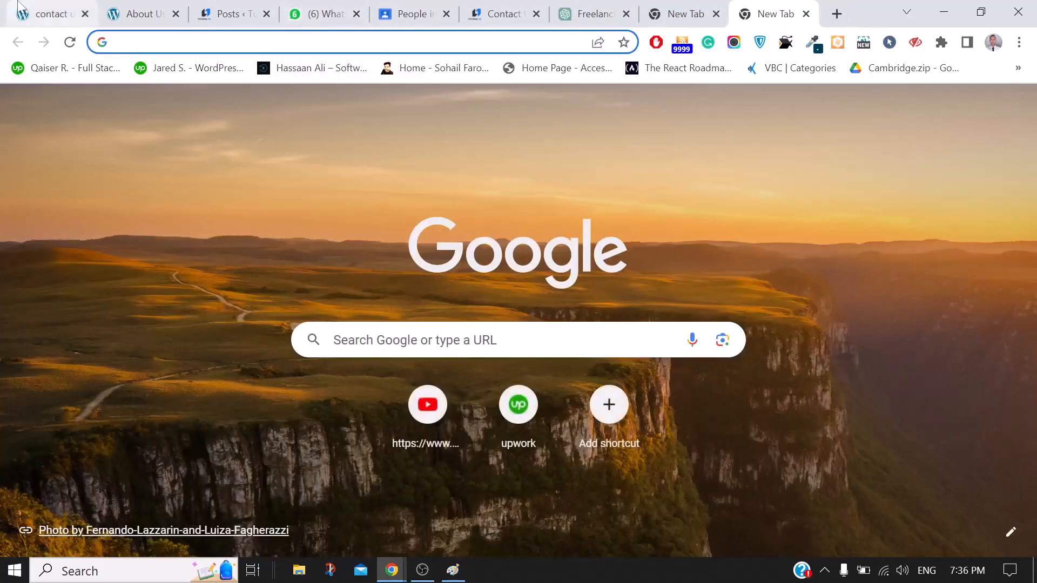
pyautogui.click(50, 14)
pyautogui.moveTo(339, 42); pyautogui.dragTo(184, 42)
pyautogui.click(398, 43)
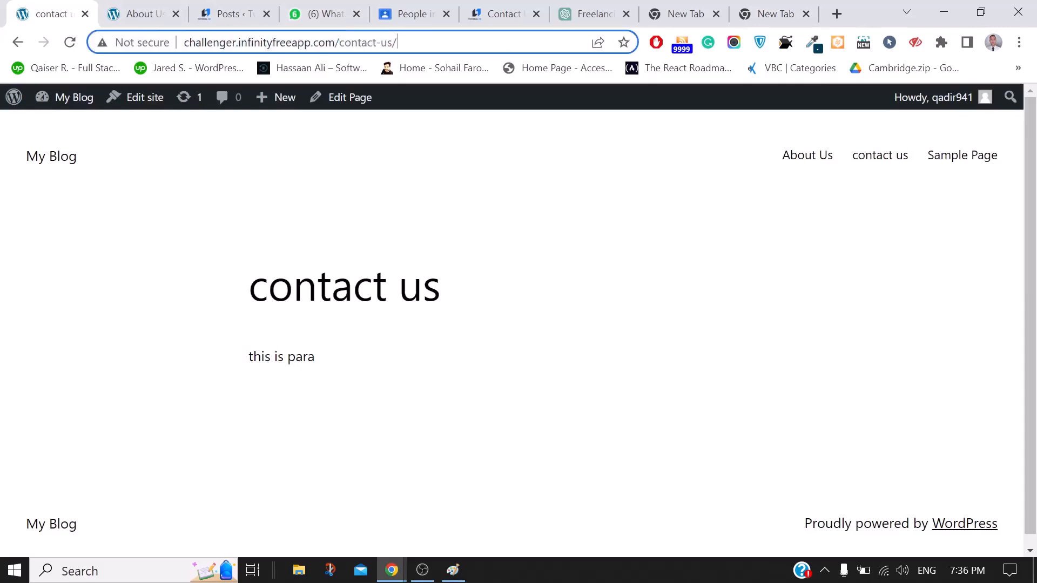
pyautogui.moveTo(397, 43); pyautogui.dragTo(184, 43)
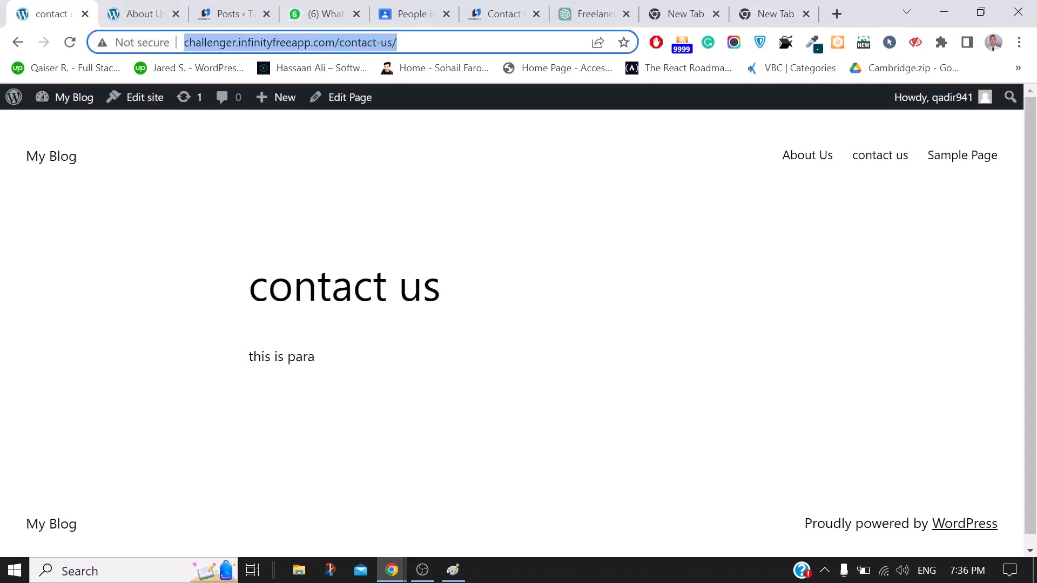
# In a new tab, paste the address, edit it to end in /contact-us, and load it
pyautogui.click(836, 13)
pyautogui.hotkey('ctrl', 'v')
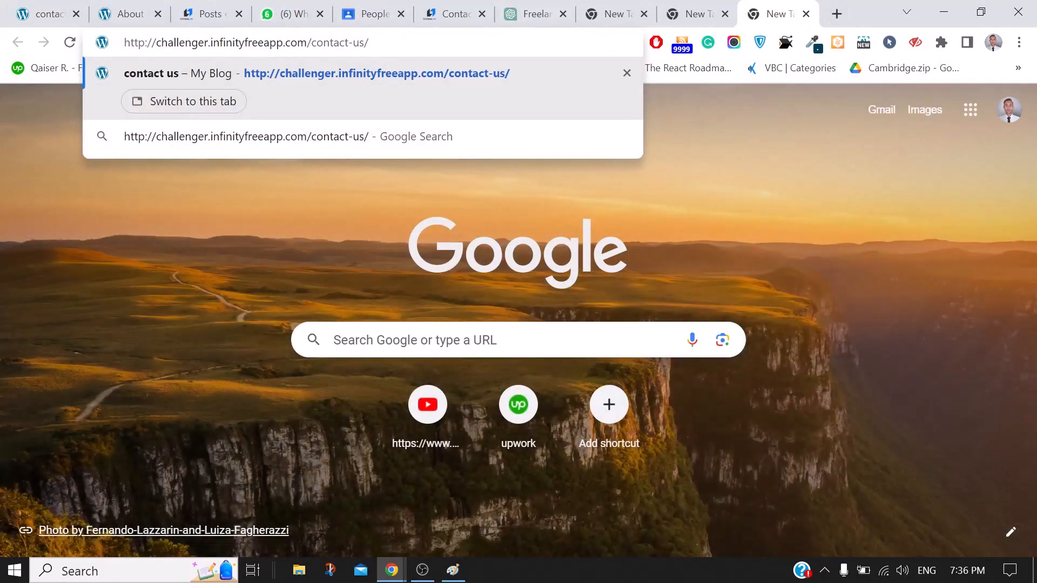
pyautogui.press('BackSpace')
pyautogui.press('BackSpace')
pyautogui.press('BackSpace')
pyautogui.press('BackSpace')
pyautogui.press('BackSpace')
pyautogui.press('BackSpace')
pyautogui.press('BackSpace')
pyautogui.press('BackSpace')
pyautogui.press('BackSpace')
pyautogui.press('BackSpace')
pyautogui.press('BackSpace')
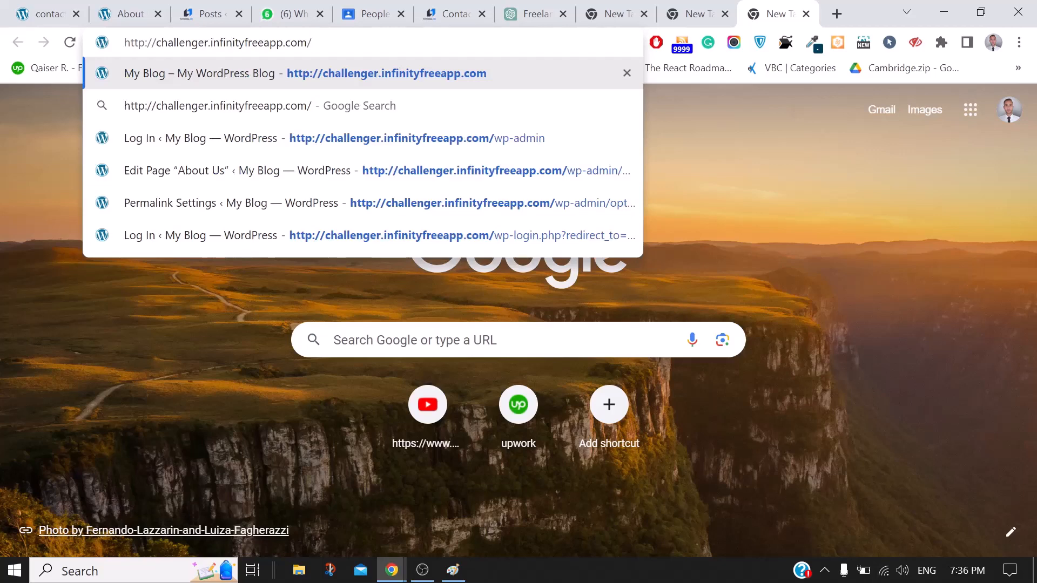
pyautogui.write('a')
pyautogui.press('BackSpace')
pyautogui.write('co')
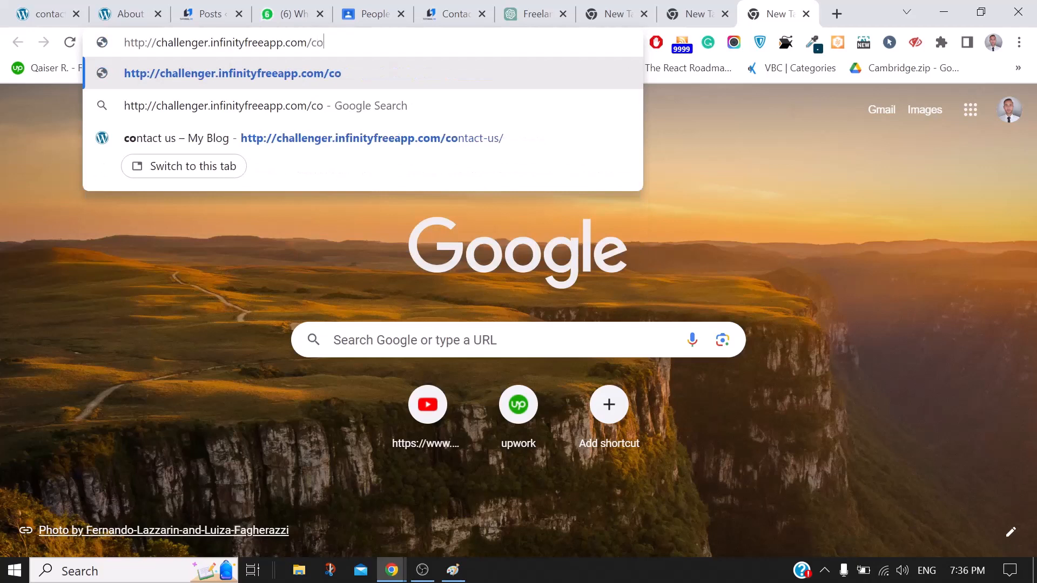
pyautogui.write('ntact')
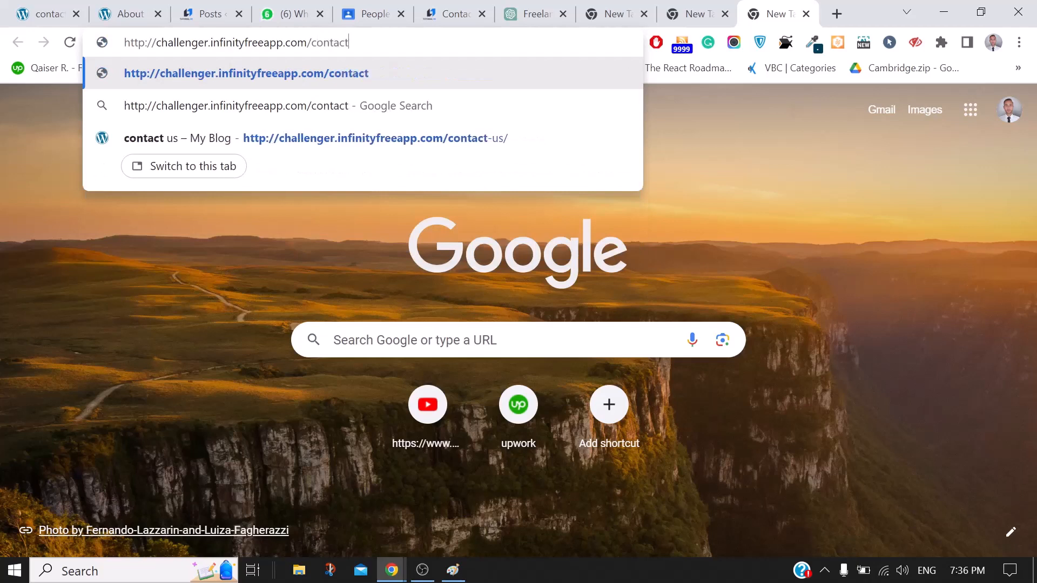
pyautogui.write('us')
pyautogui.press('BackSpace')
pyautogui.press('BackSpace')
pyautogui.press('BackSpace')
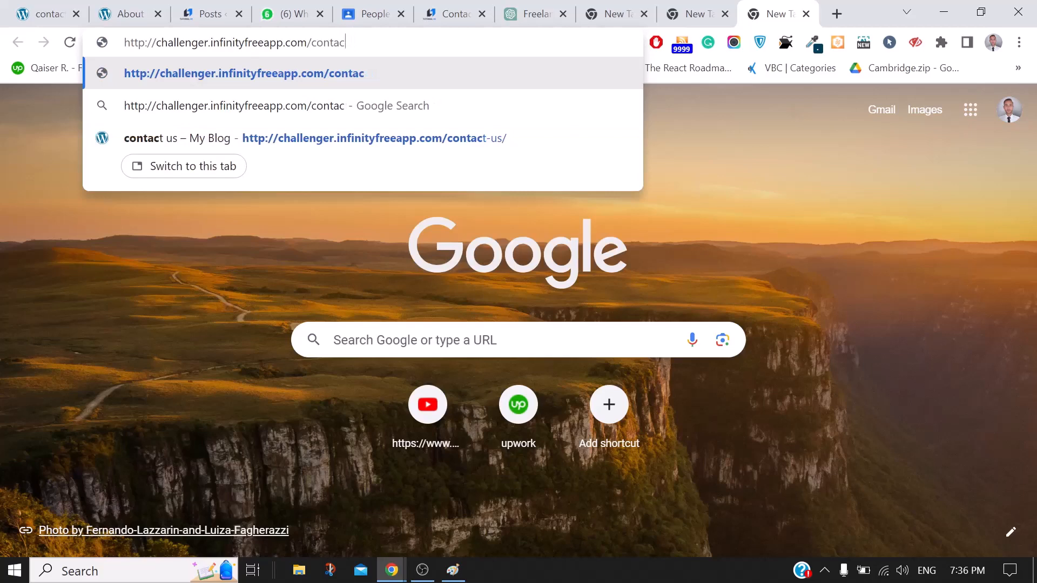
pyautogui.write('t-us')
pyautogui.press('Return')
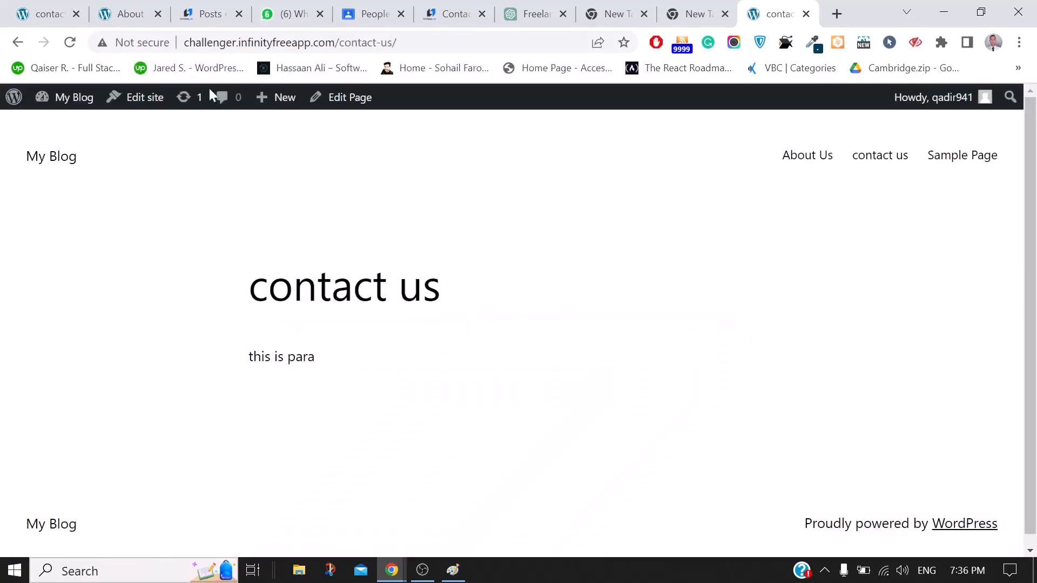
# Glance at the protected About Us tab, then go to the admin Dashboard
pyautogui.scroll(-1, 519, 324)
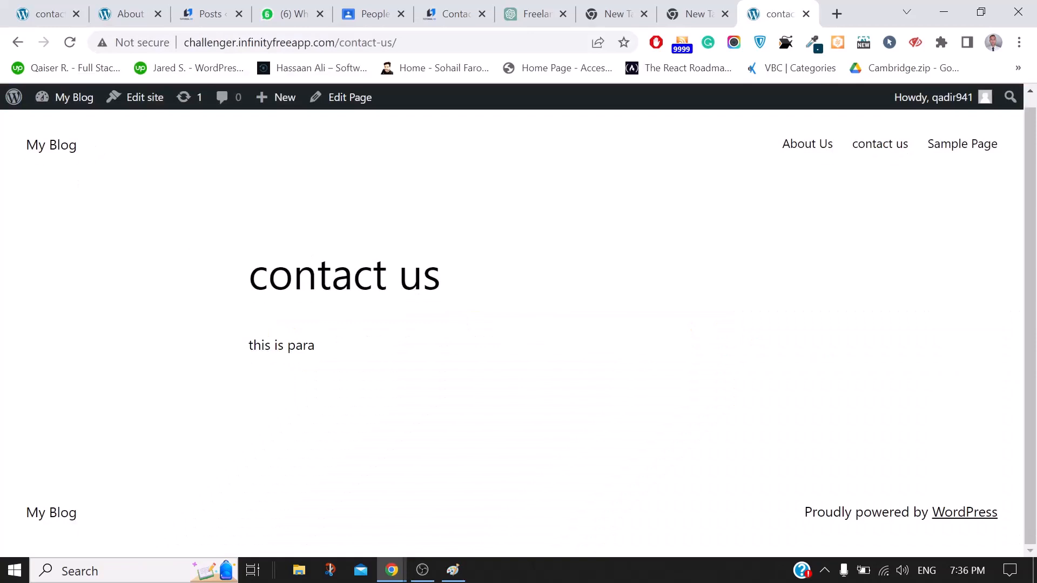
pyautogui.click(134, 43)
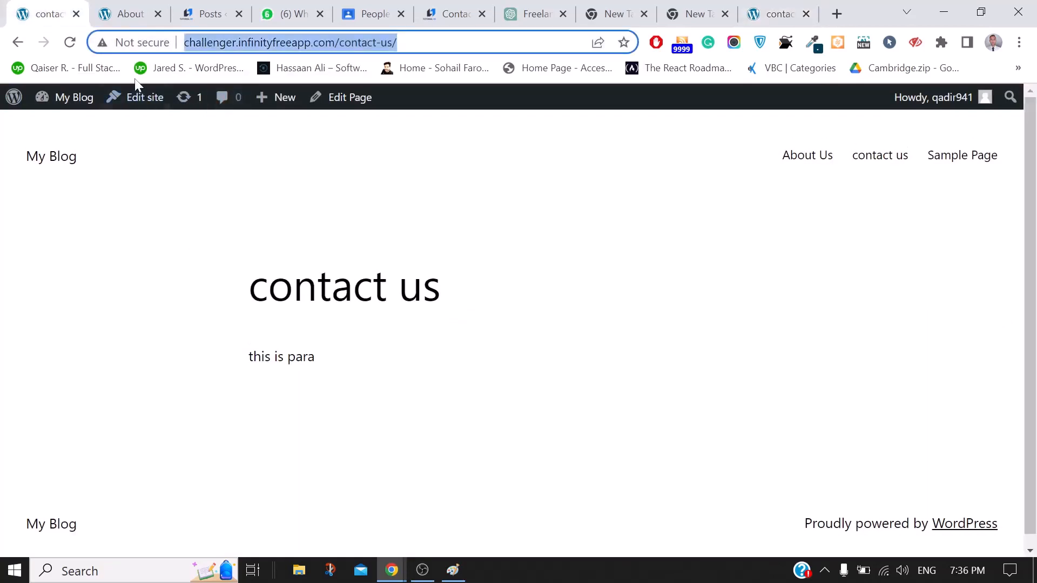
pyautogui.click(127, 14)
pyautogui.click(16, 12)
pyautogui.click(52, 129)
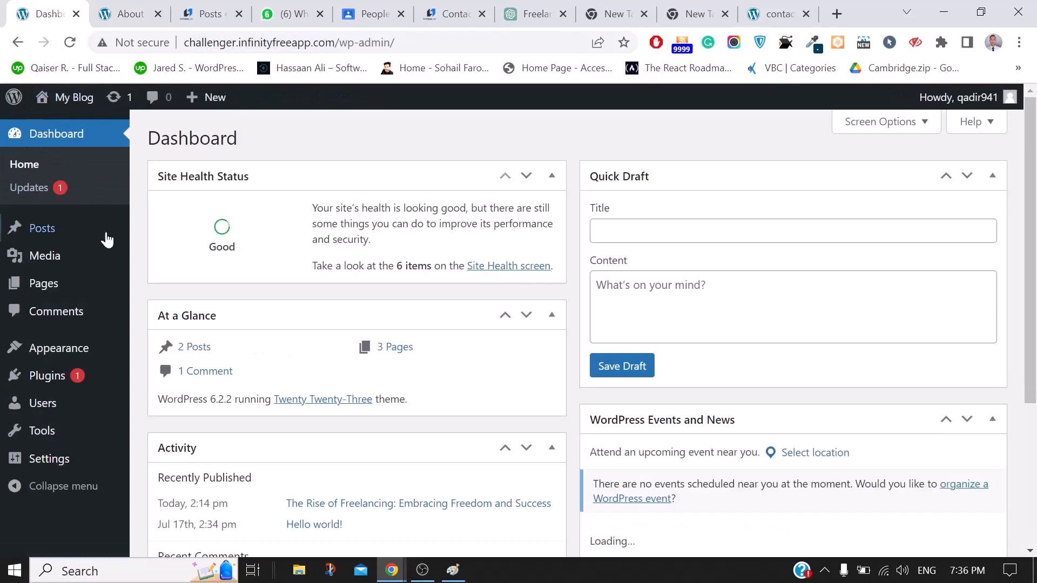
# Open All Pages from the Pages menu to see the four pages, then switch tabs
pyautogui.moveTo(108, 300)
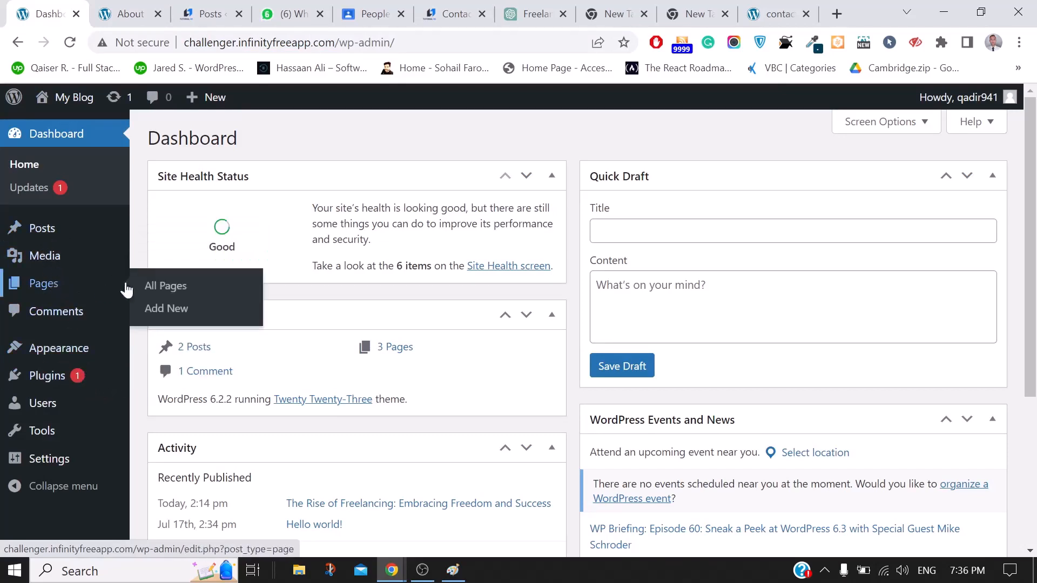
pyautogui.click(151, 287)
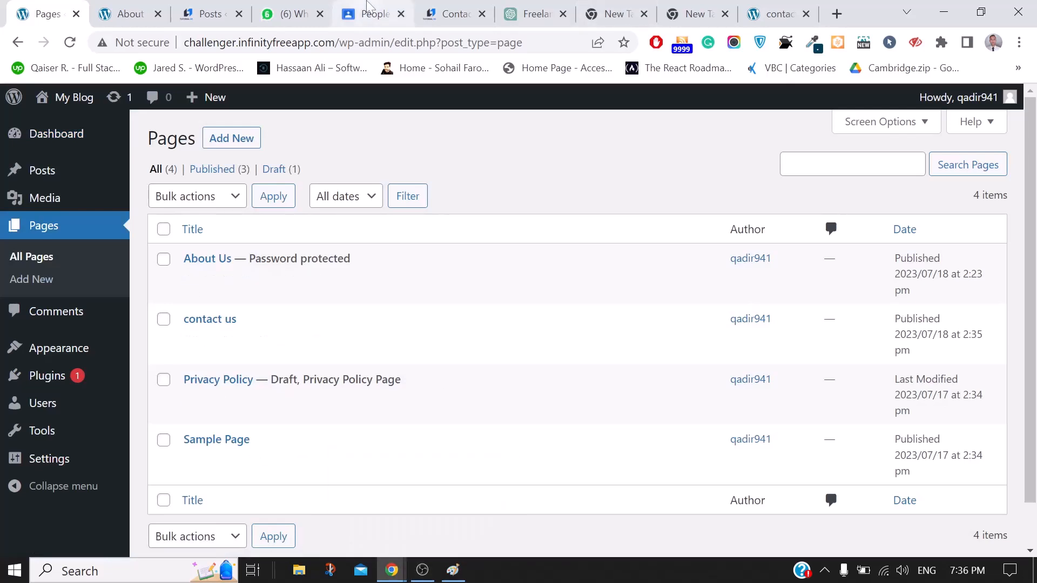
pyautogui.click(368, 8)
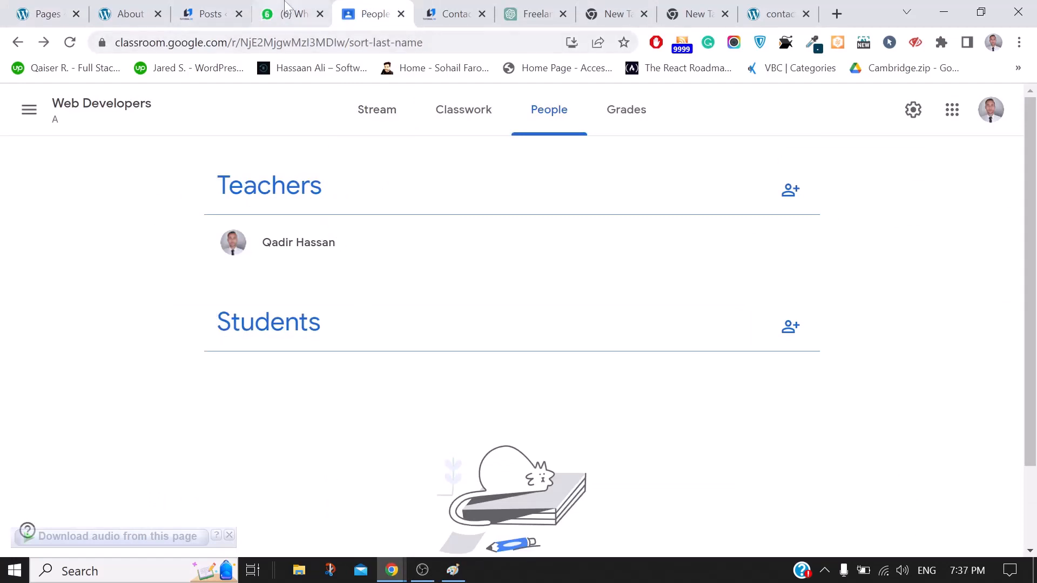
# Switch between the WhatsApp and Classroom tabs, then open Web Developers' Classwork page
pyautogui.click(294, 13)
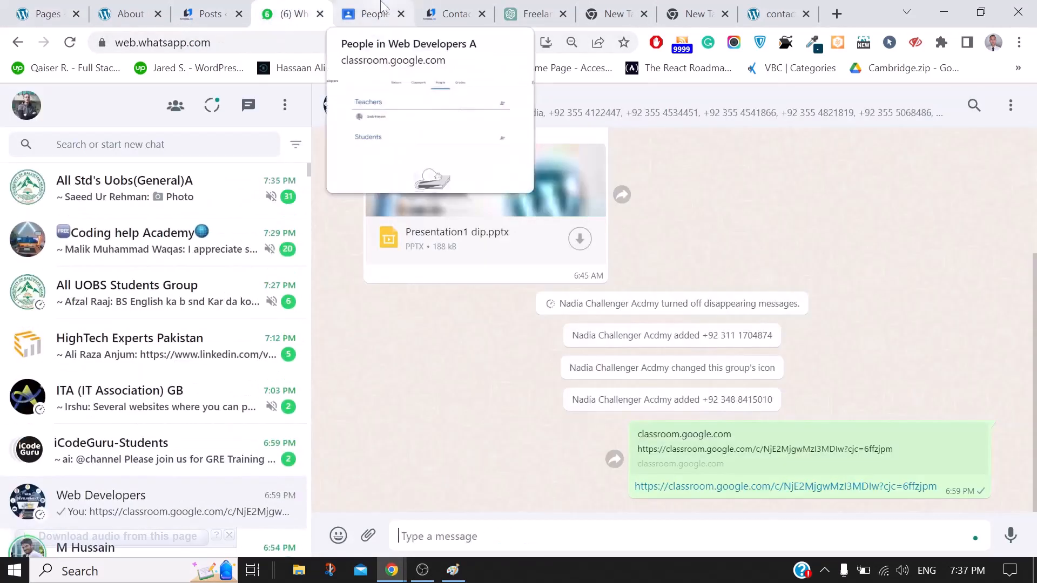
pyautogui.click(365, 9)
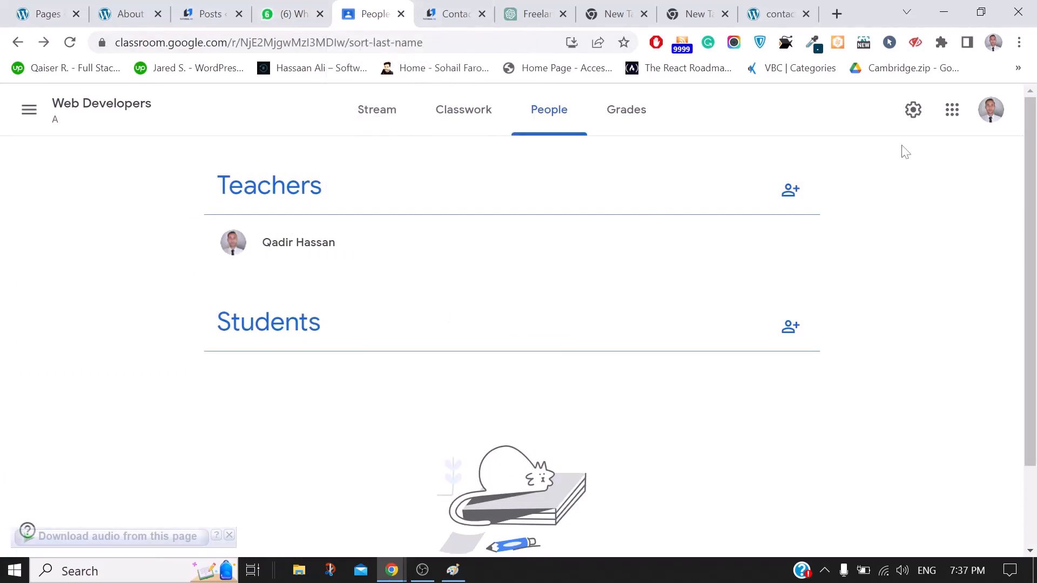
pyautogui.click(470, 123)
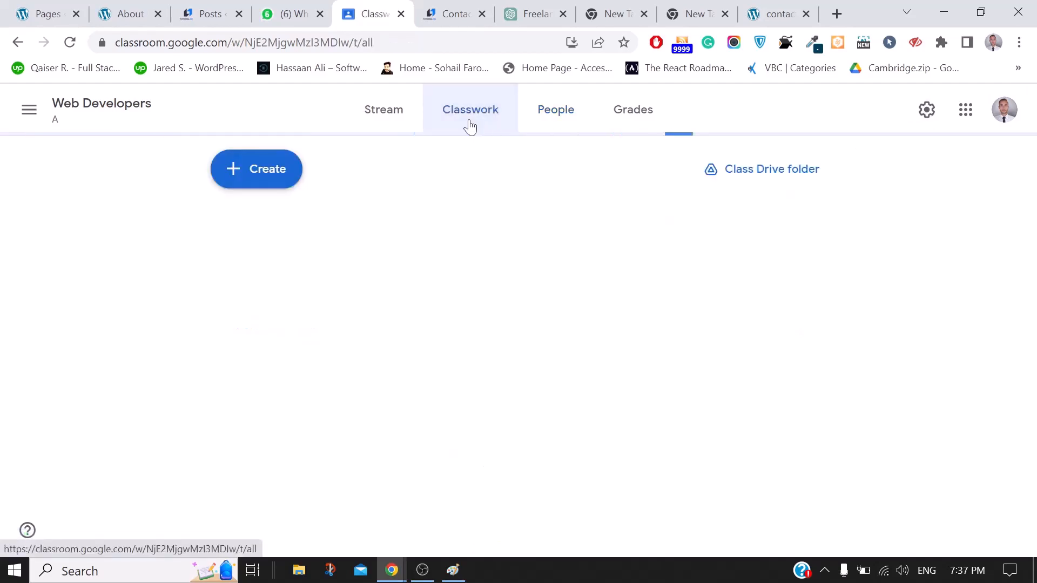
pyautogui.click(422, 565)
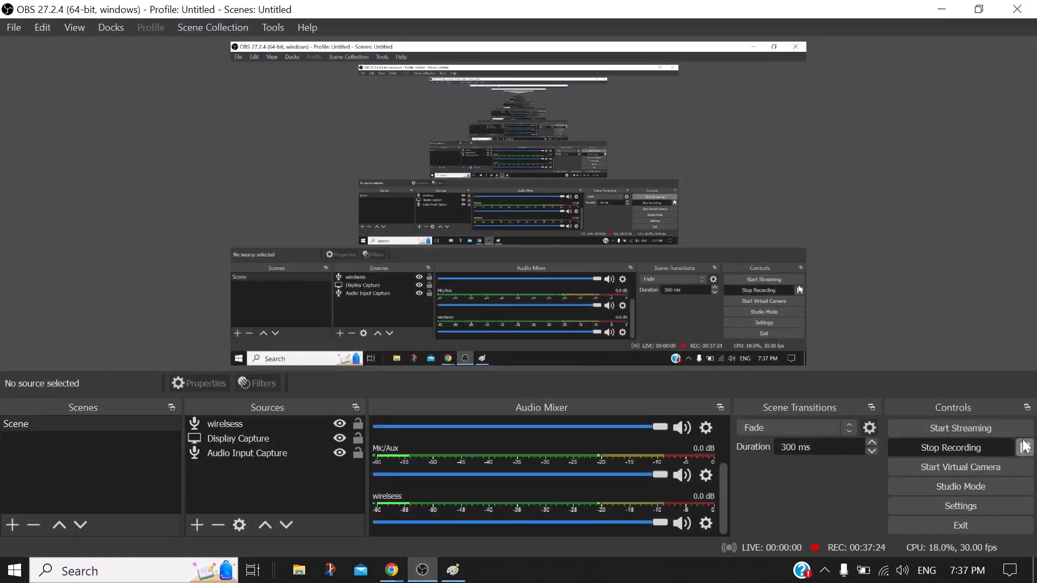